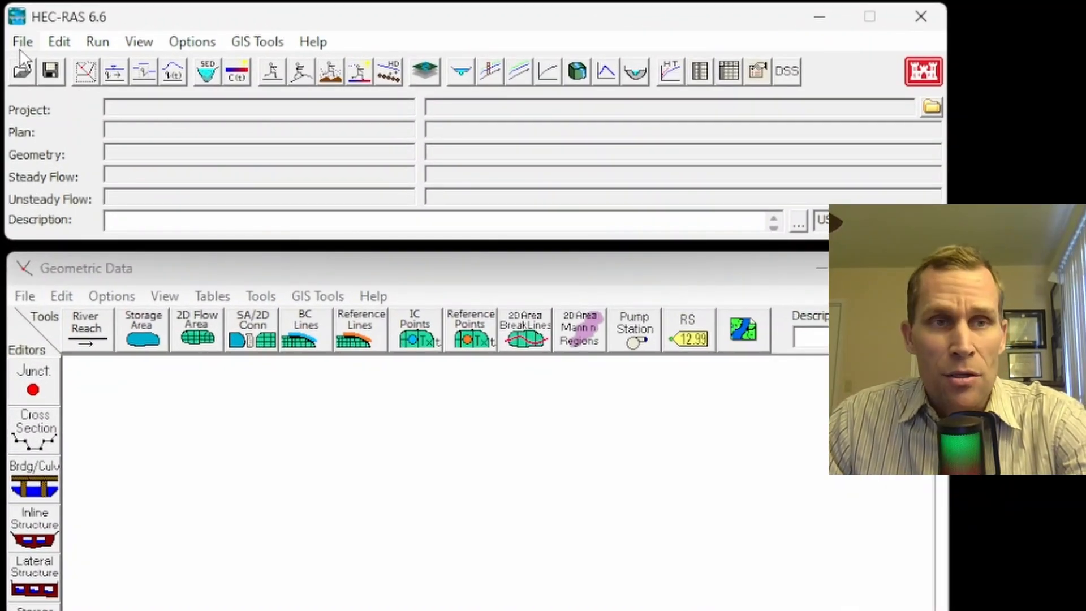
Start a new project and choose the Exercises\09 - Lateral Structures and Storage Areas\project folder under the default project folder
left_click(20, 41)
left_click(28, 68)
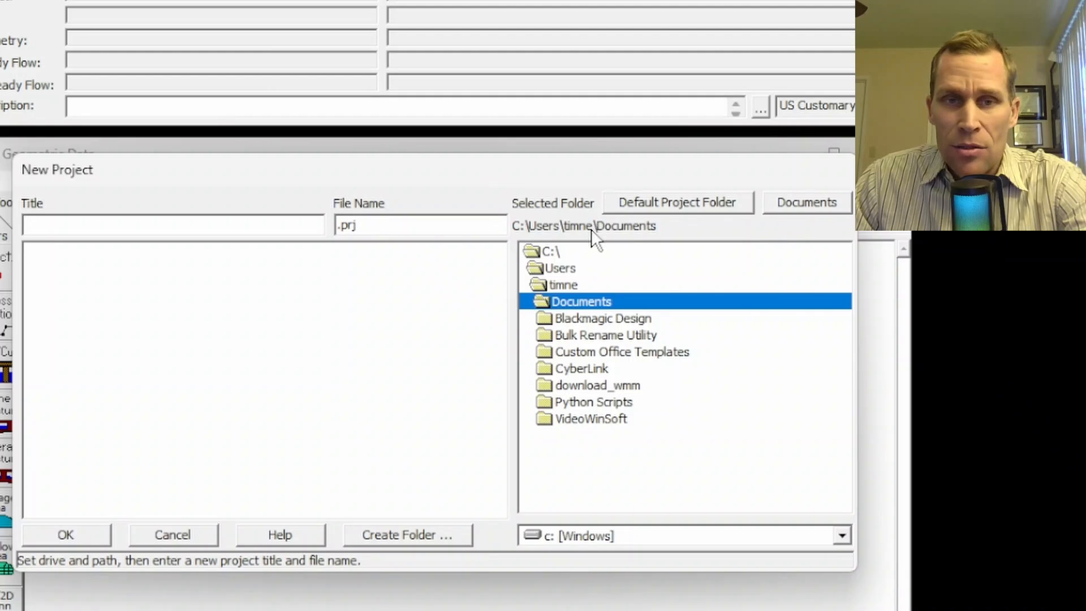
left_click(653, 199)
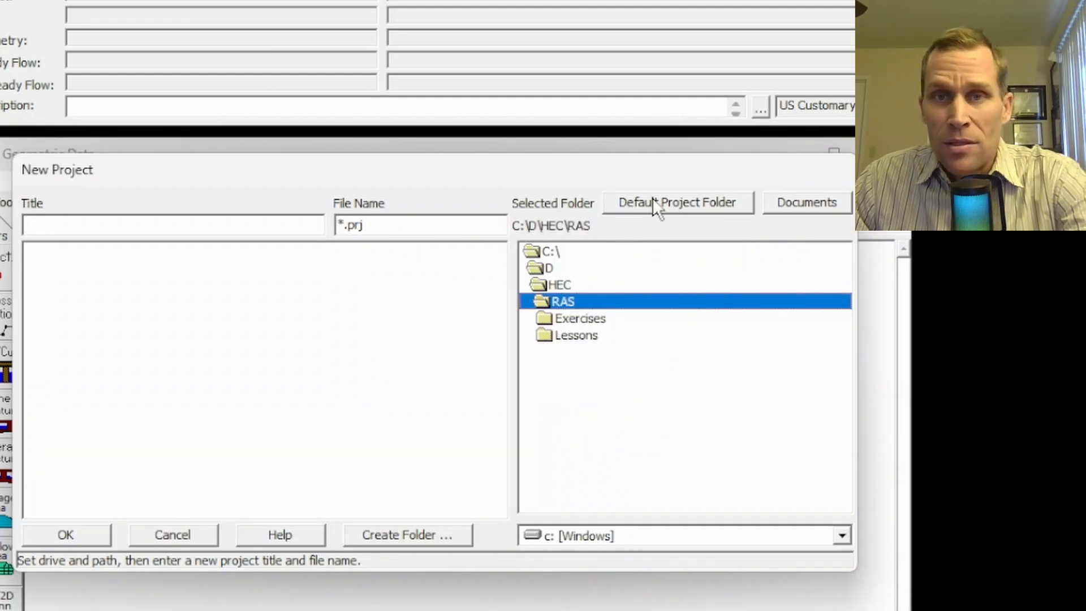
double_click(585, 316)
double_click(612, 465)
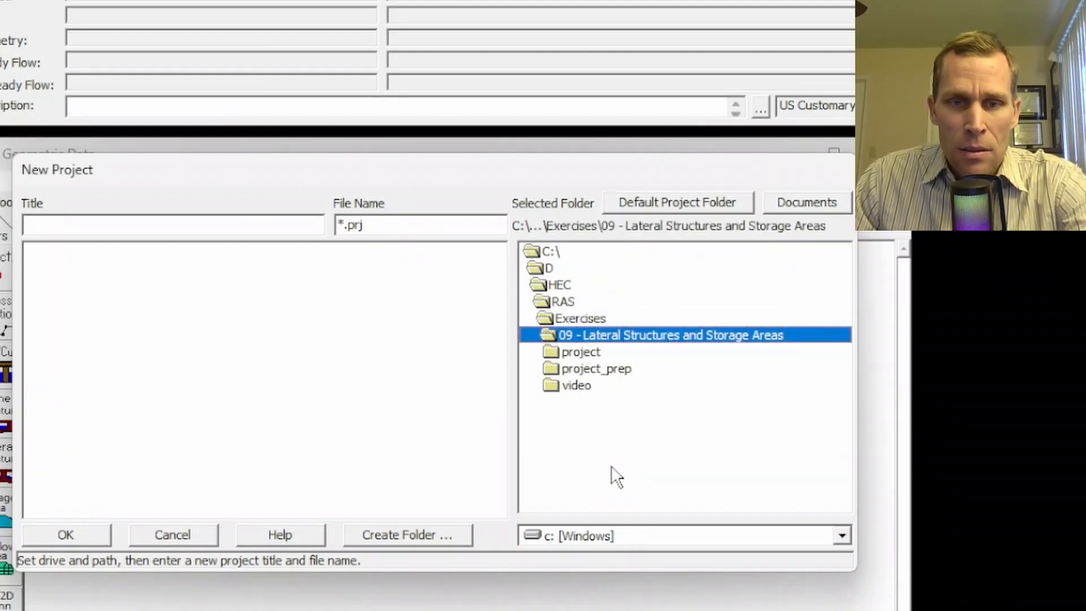
double_click(591, 353)
Title the new project exercise_9 and create it with US Customary Units
left_click(220, 225)
type("e")
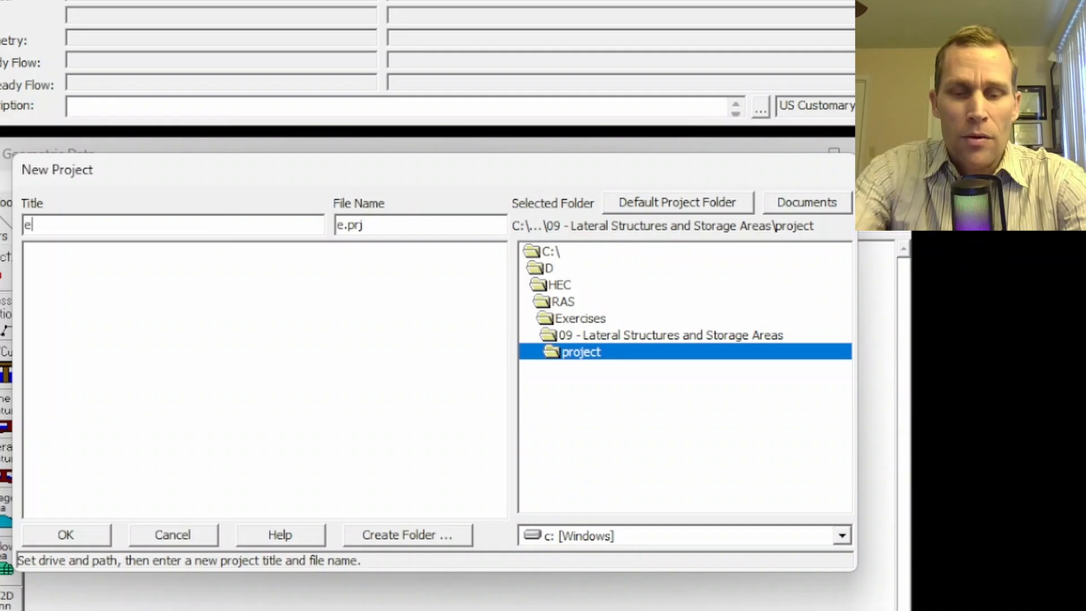
type("xercise_9")
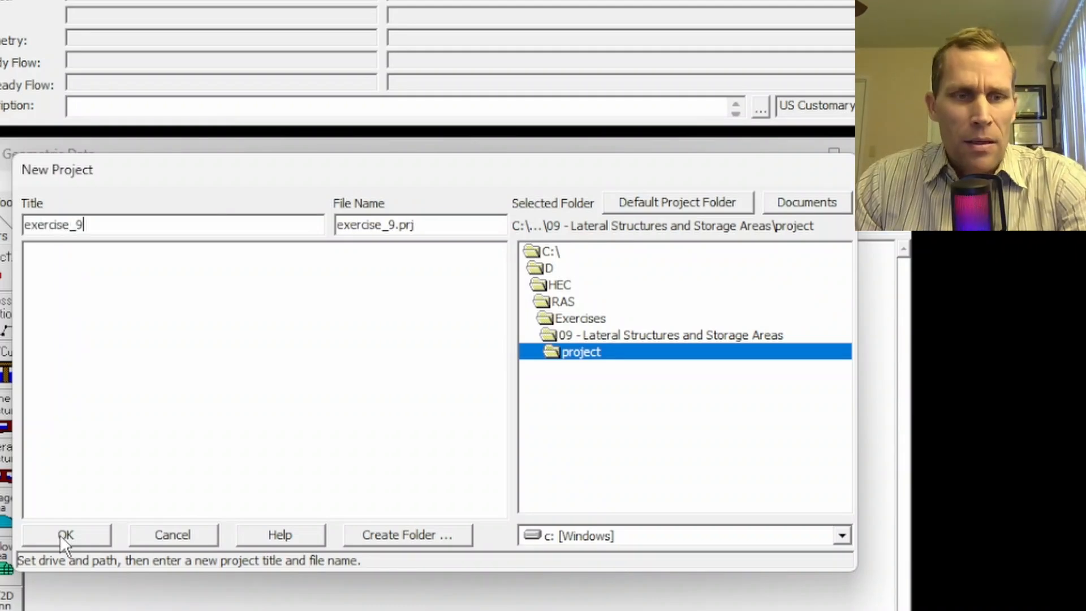
left_click(67, 534)
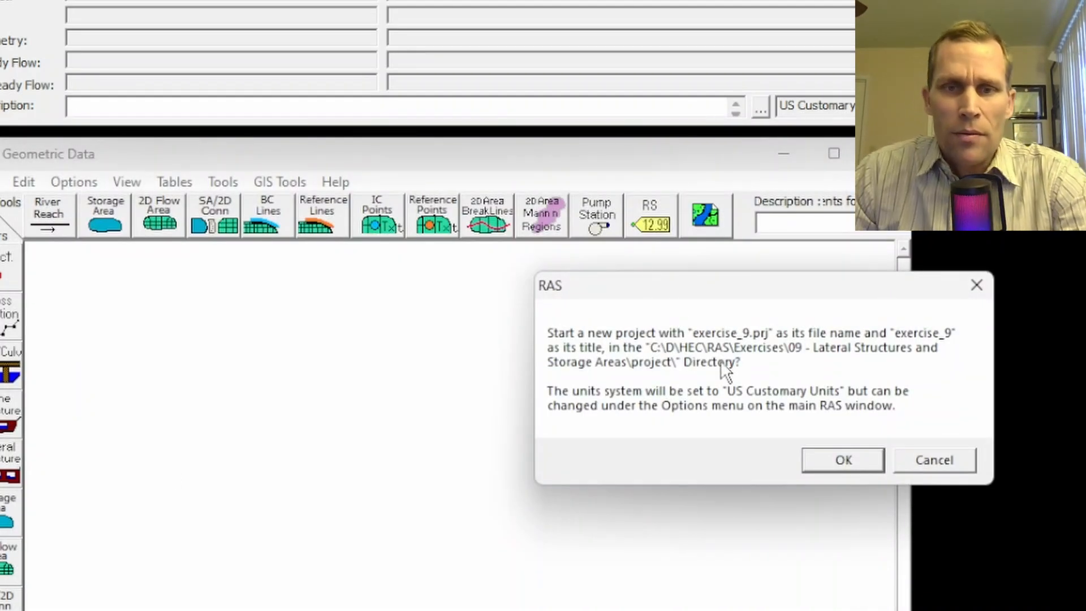
left_click(828, 459)
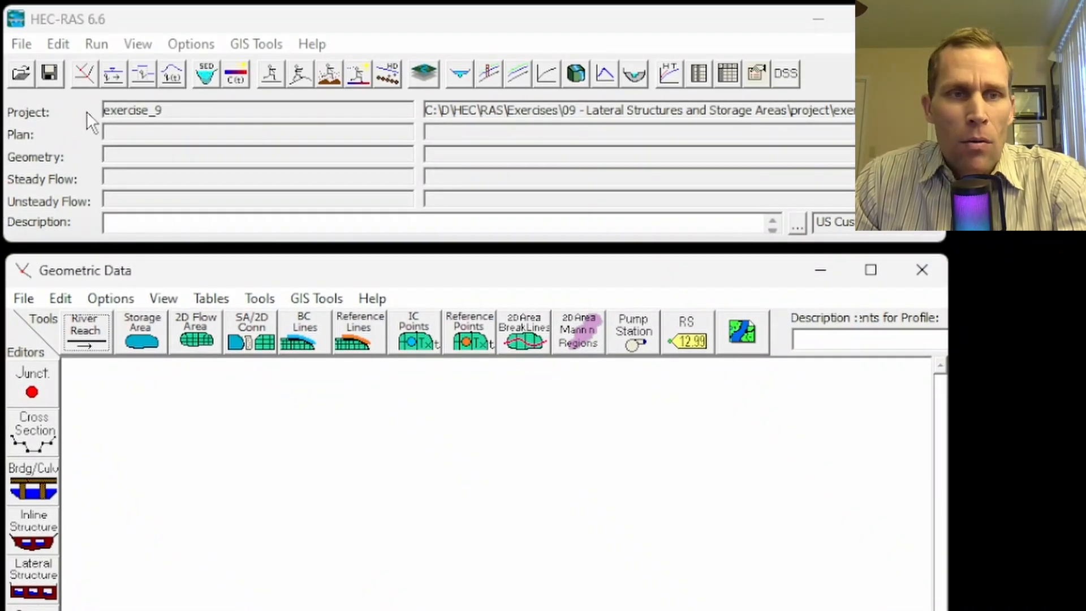
Draw a river reach line in the geometric data schematic, running downward with an S-shaped bend in the middle
left_click(62, 45)
left_click(86, 70)
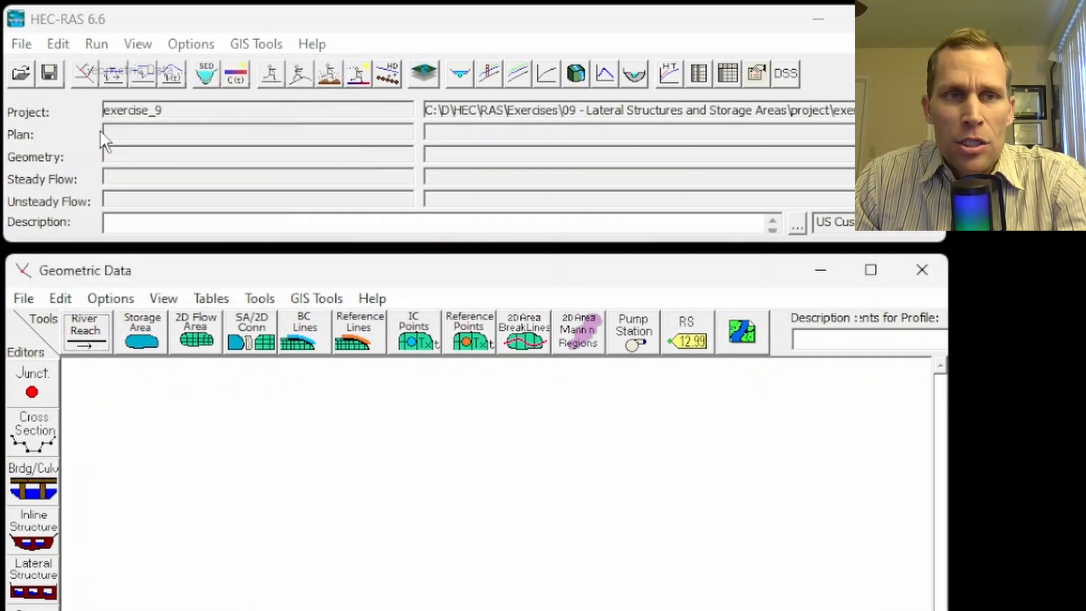
left_click(90, 340)
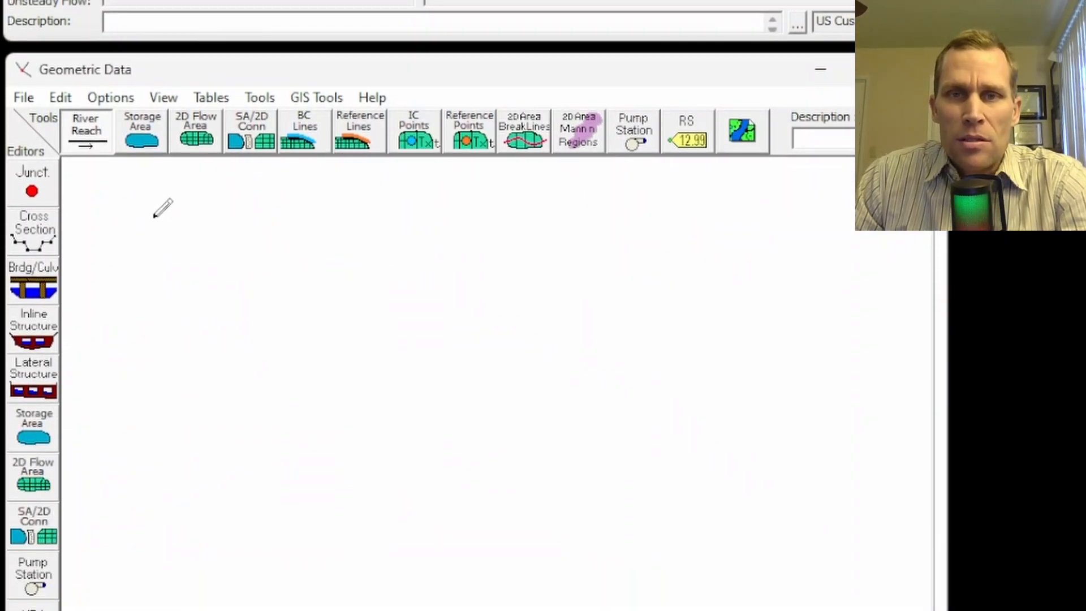
left_click(147, 165)
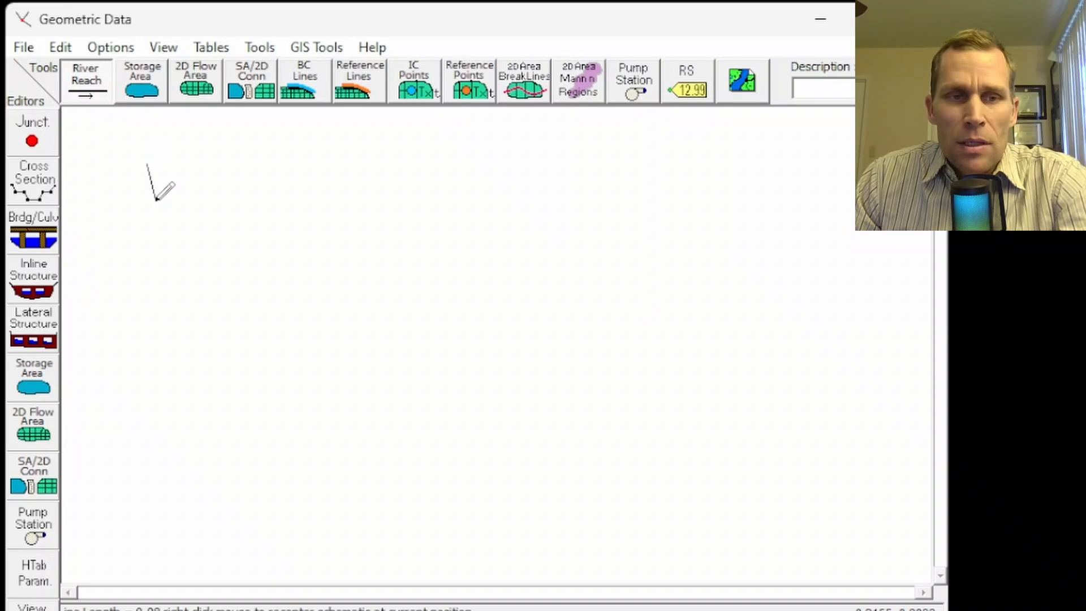
left_click(148, 276)
left_click(157, 307)
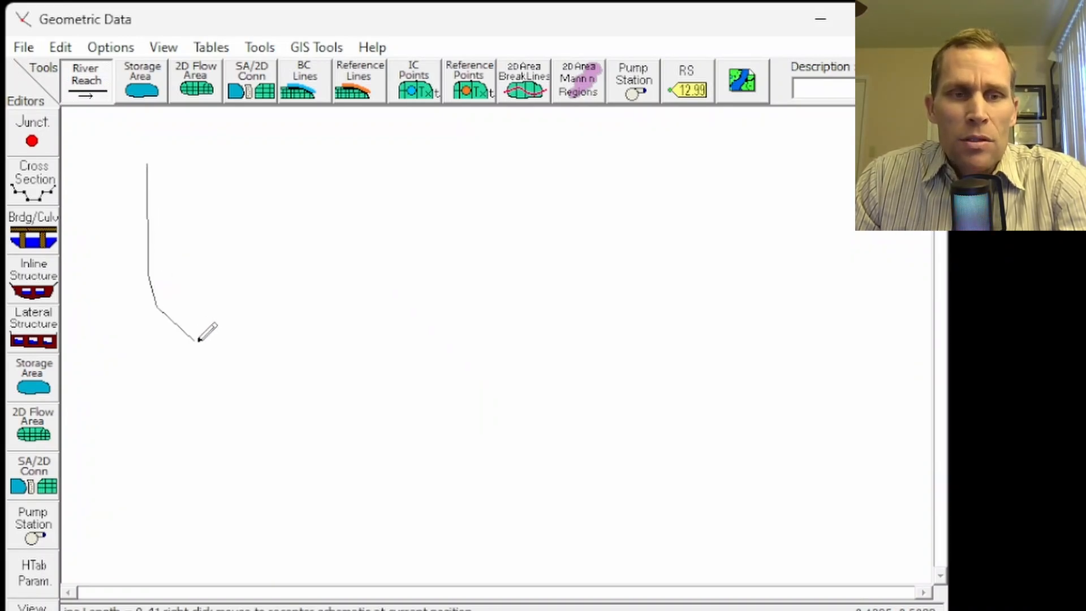
left_click(198, 341)
left_click(232, 390)
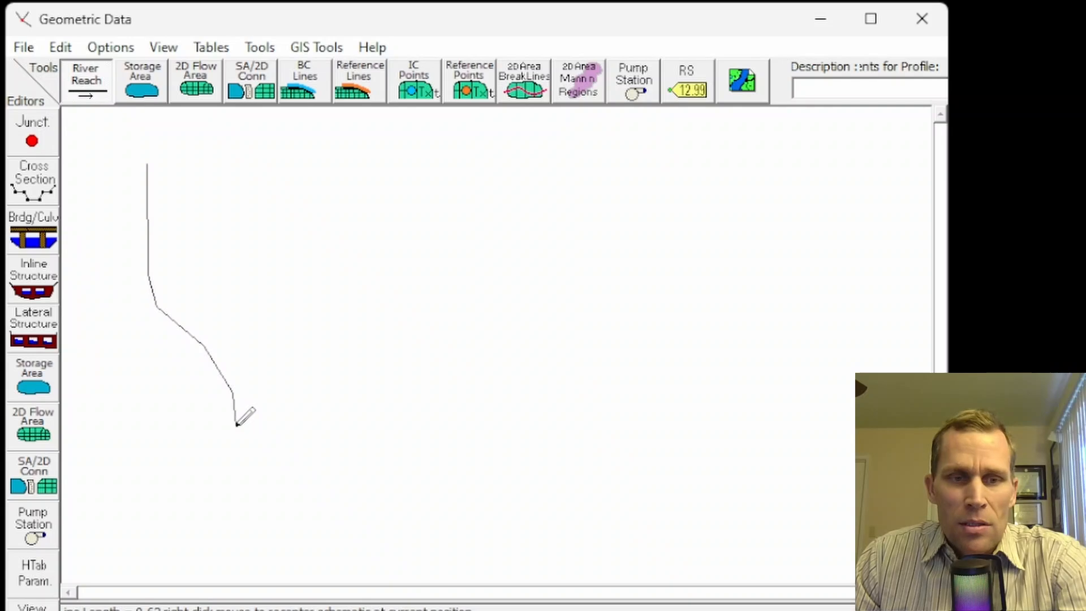
left_click(236, 426)
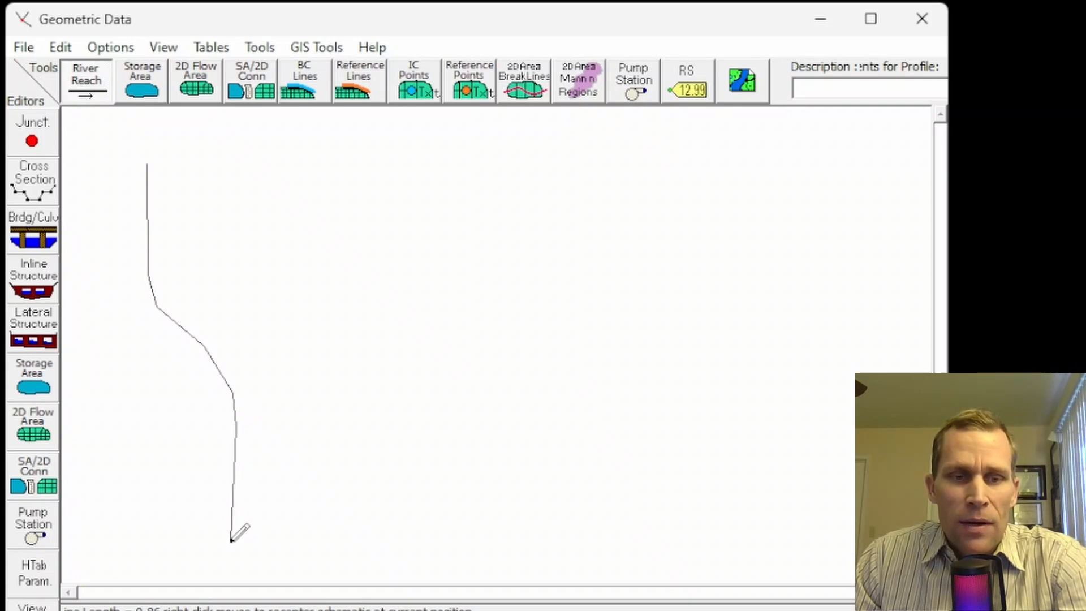
double_click(237, 540)
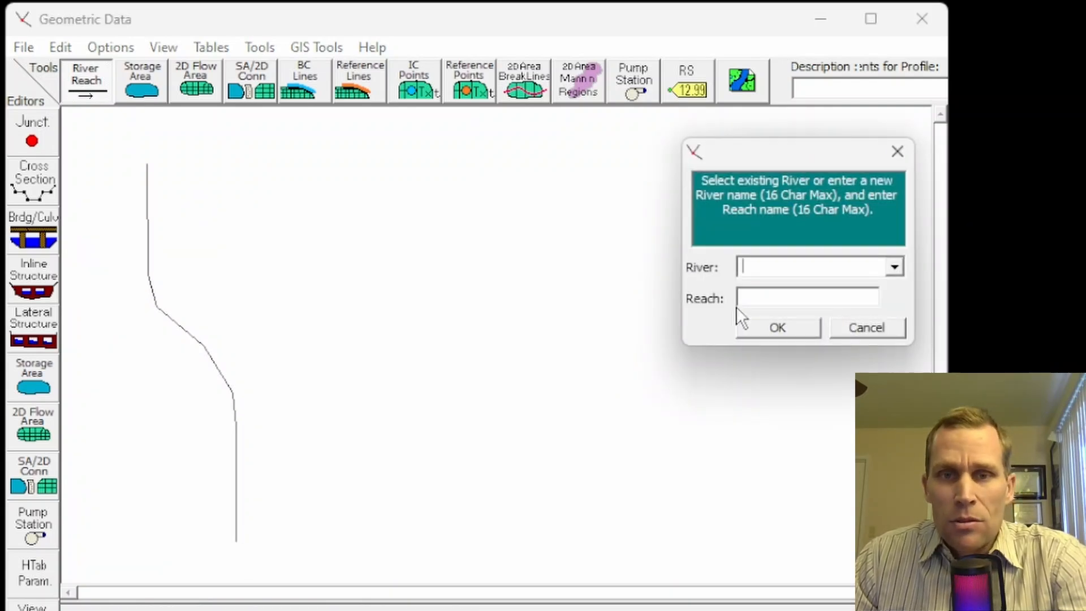
Name the drawn river River A and its reach Reach 1
type("River ")
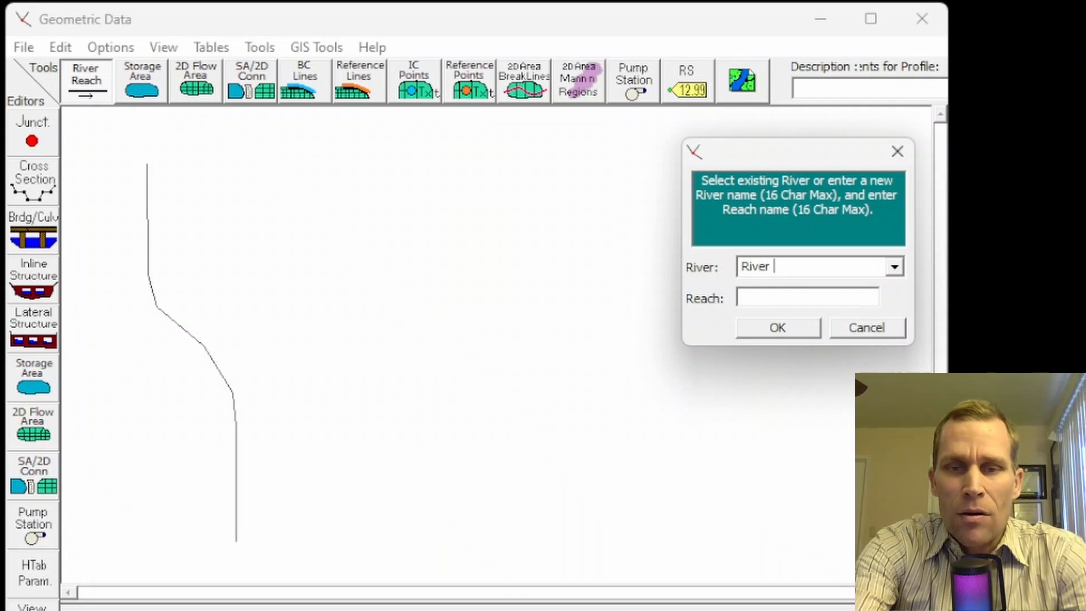
type("Reach ")
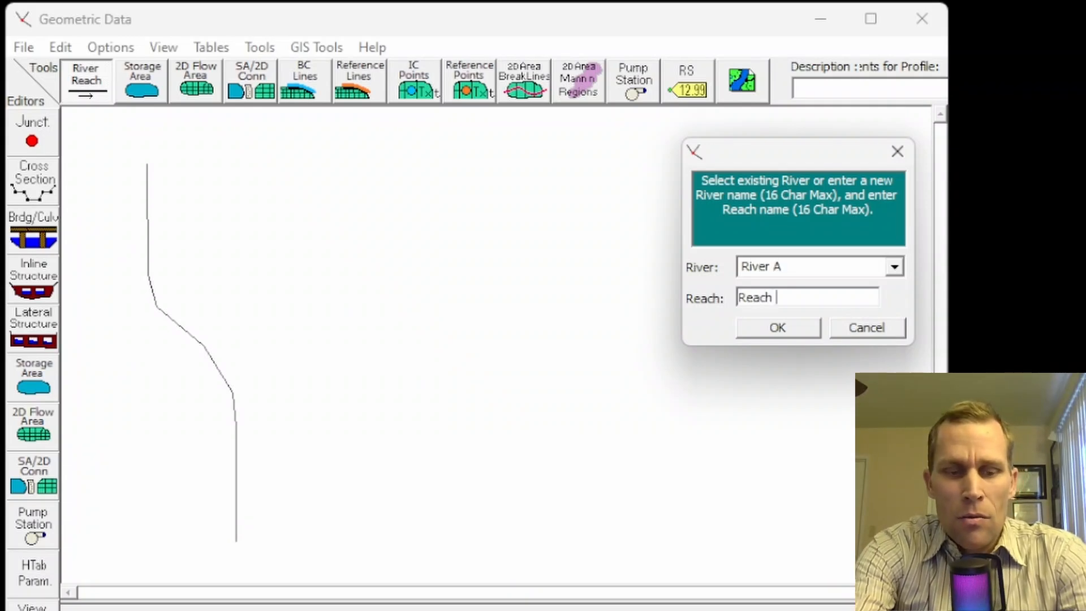
type("1")
key("Return")
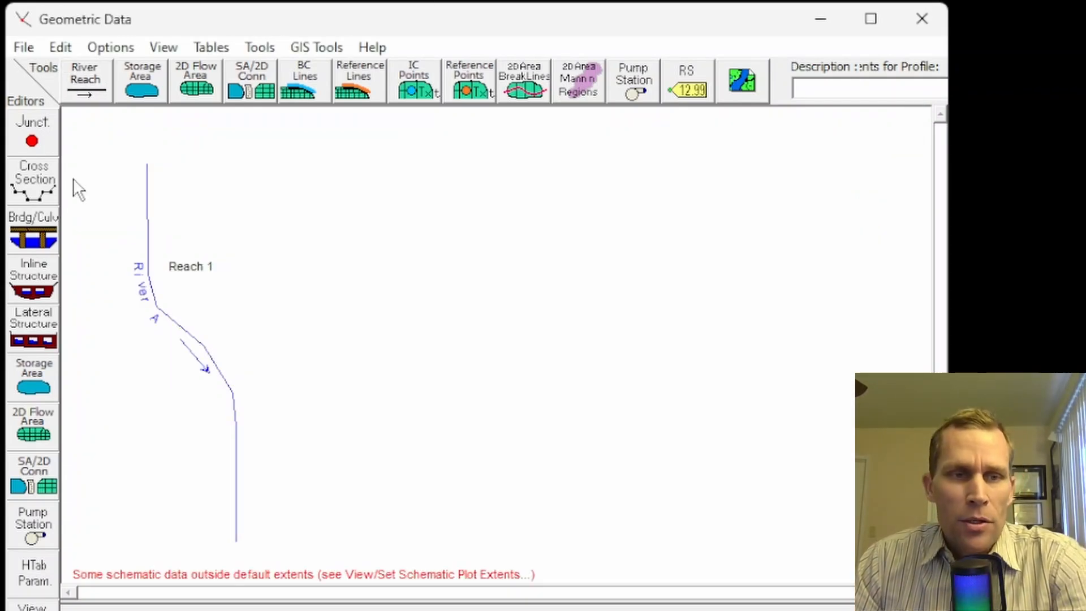
Add a new cross section at river station 0 in River A, Reach 1
left_click(45, 192)
left_click_drag(583, 69, 529, 66)
left_click(385, 98)
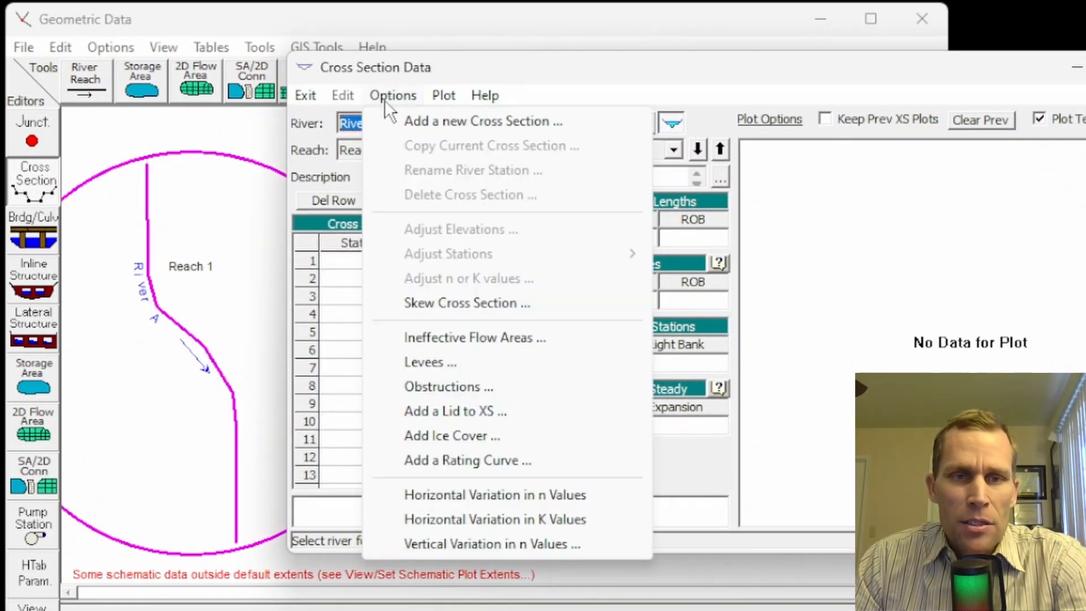
left_click(420, 125)
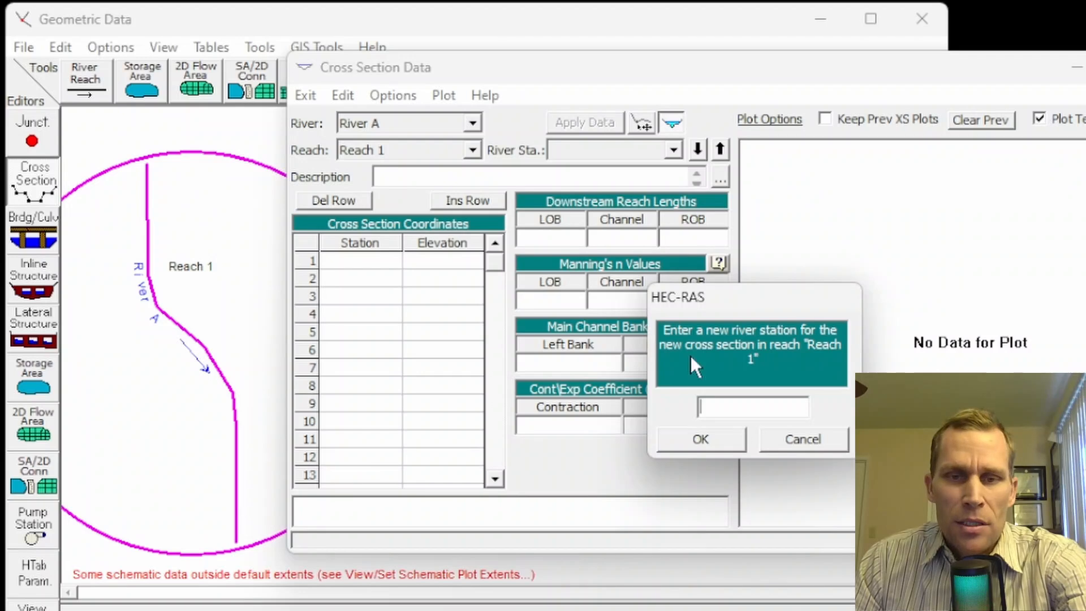
type("0")
left_click(718, 436)
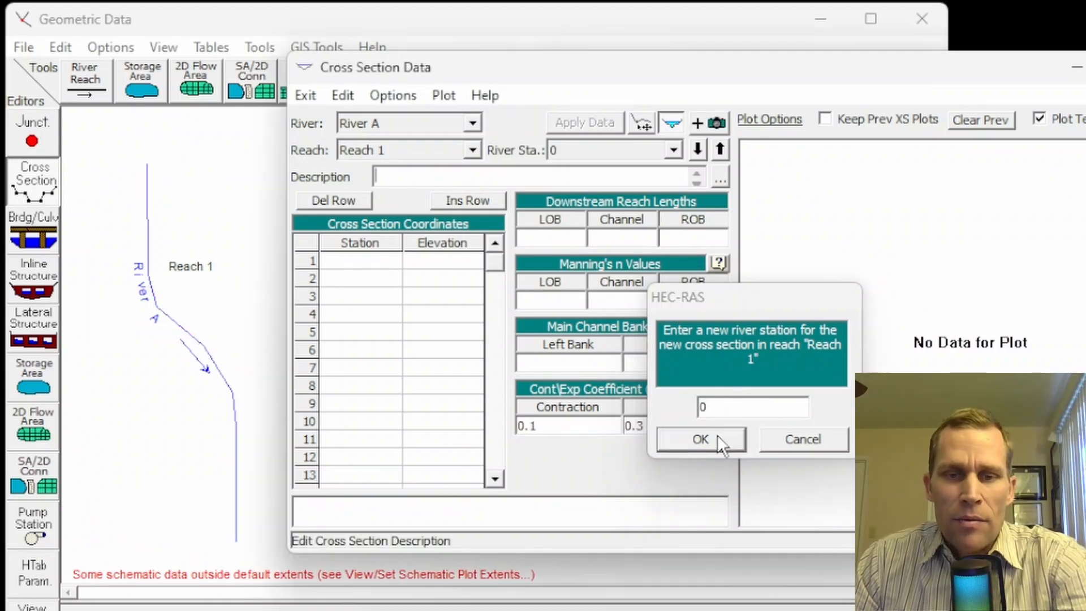
Set the downstream reach lengths of the station 0 cross section to 0 for LOB, channel and ROB
left_click(564, 238)
type("0")
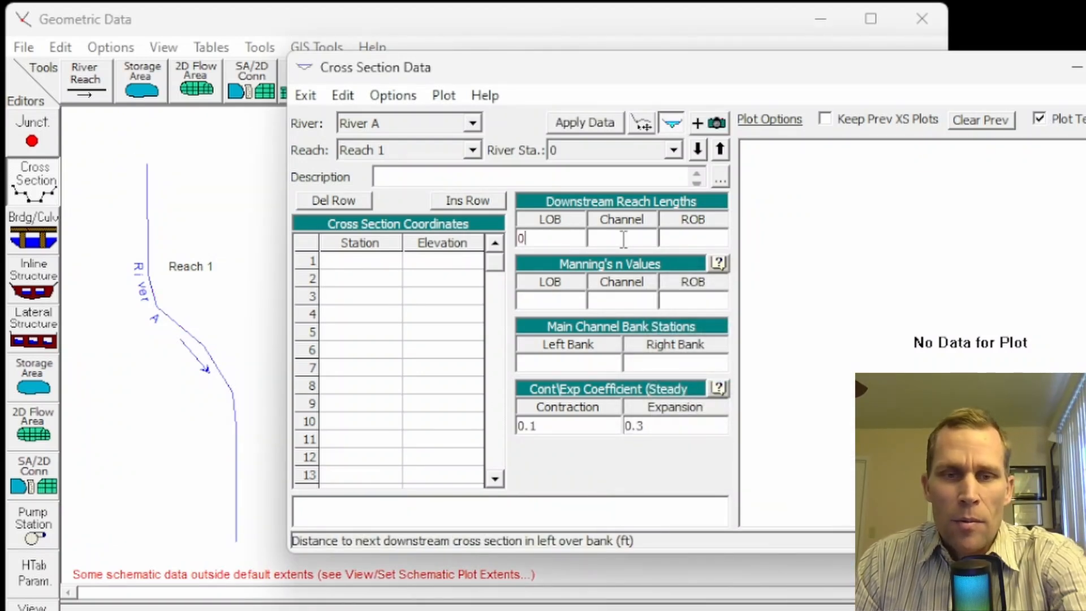
key("Tab")
type("0")
key("Tab")
type("0")
Fill the cross-section coordinates with stations 0, 100, 300, 400, 600, 700, 900, 1000 and elevations 90, 60, 60, 30, 30, 60, 60, 90
left_click(376, 250)
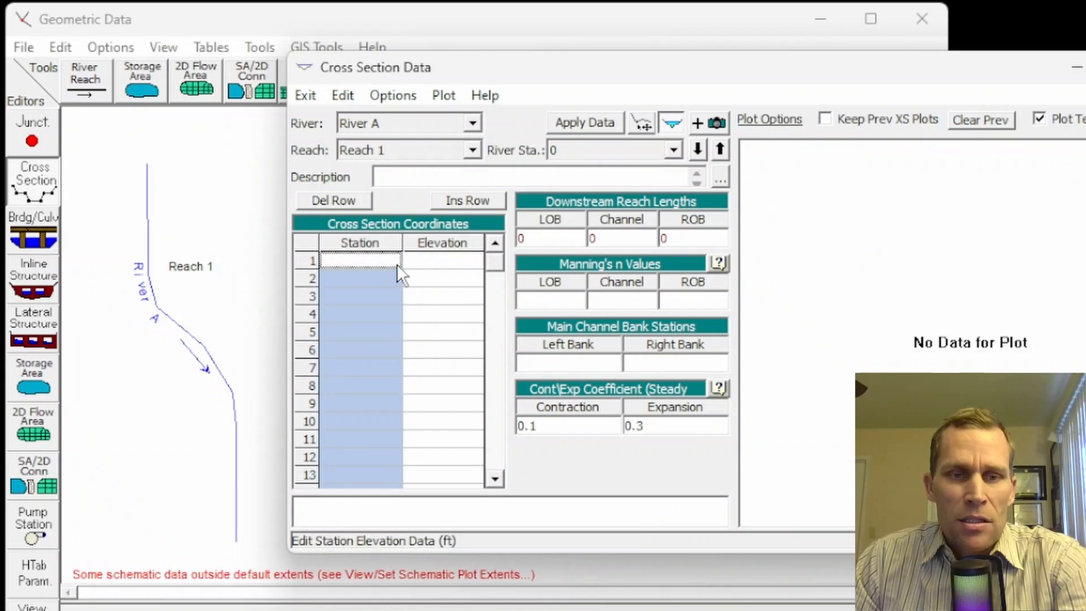
left_click(375, 255)
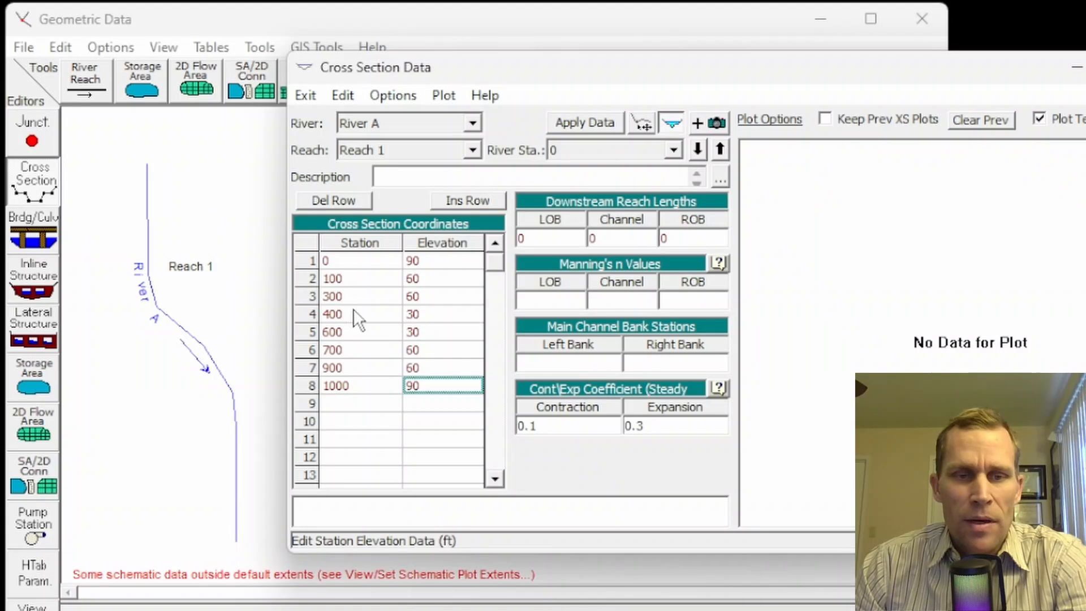
left_click_drag(420, 312, 423, 328)
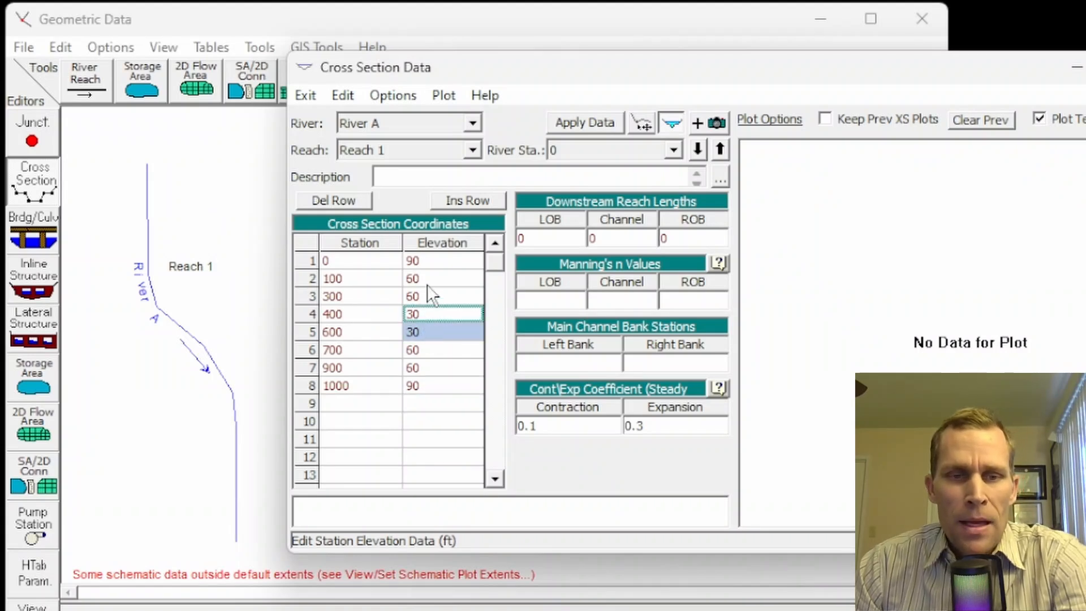
left_click_drag(428, 277, 428, 302)
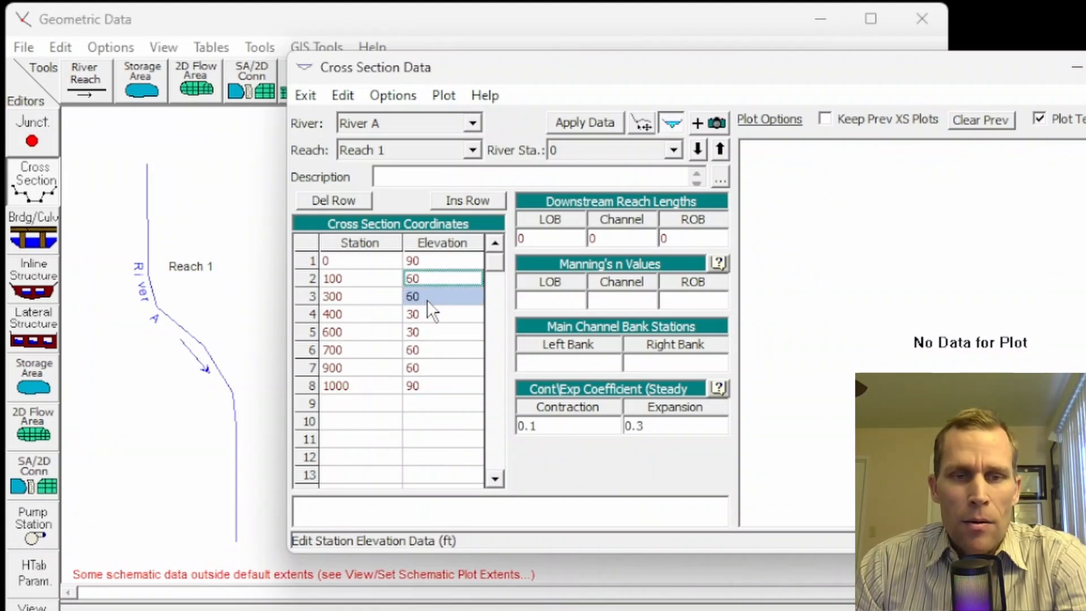
left_click(429, 263)
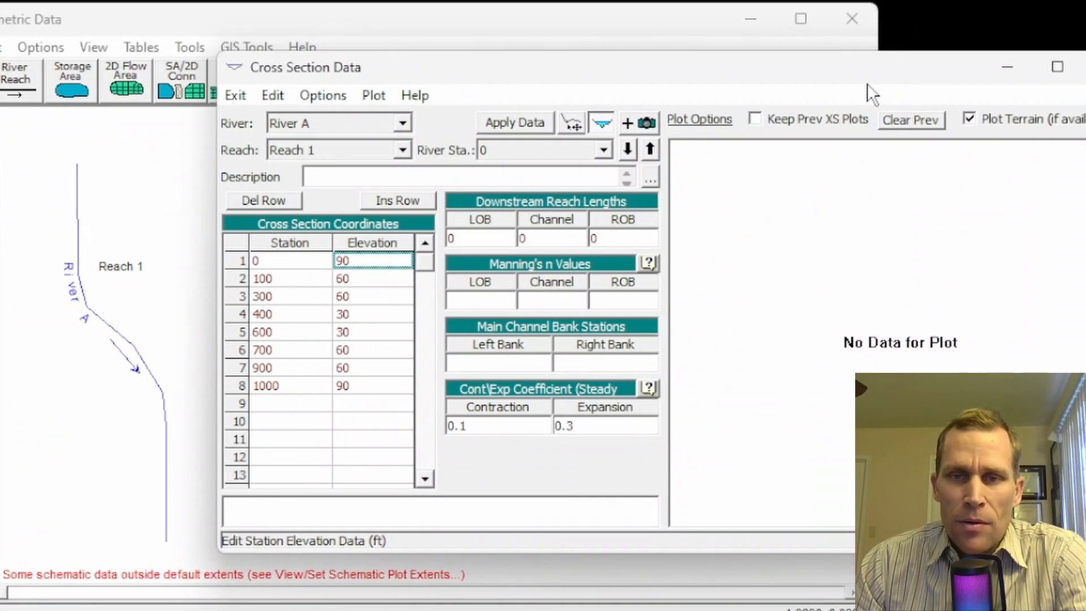
Set Manning's n values for the station 0 cross section to 0.05 LOB, 0.03 channel and 0.05 ROB
left_click_drag(933, 78, 913, 67)
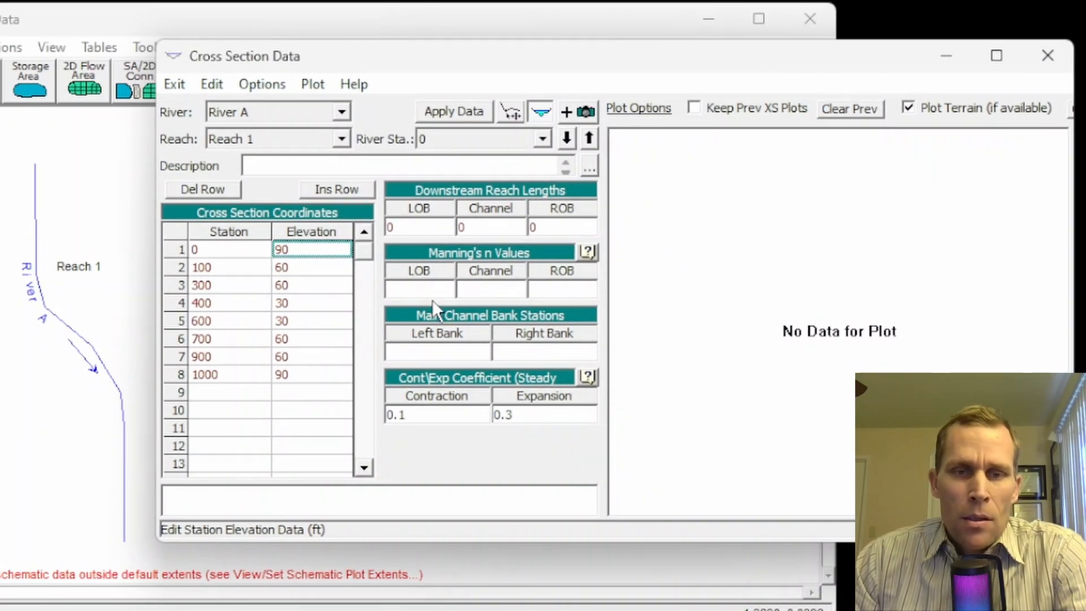
left_click(433, 283)
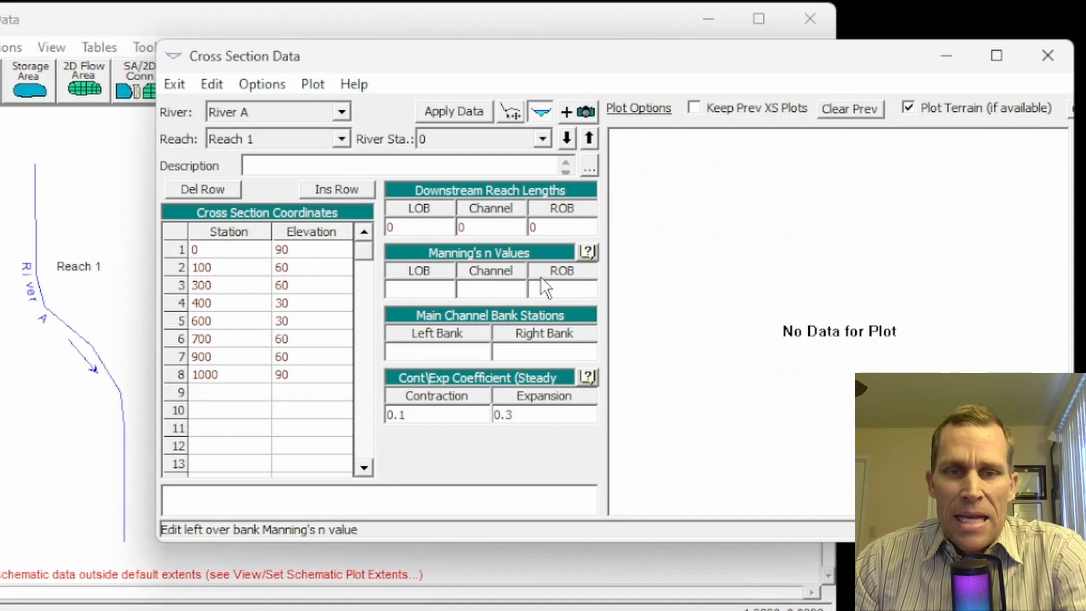
type("0.")
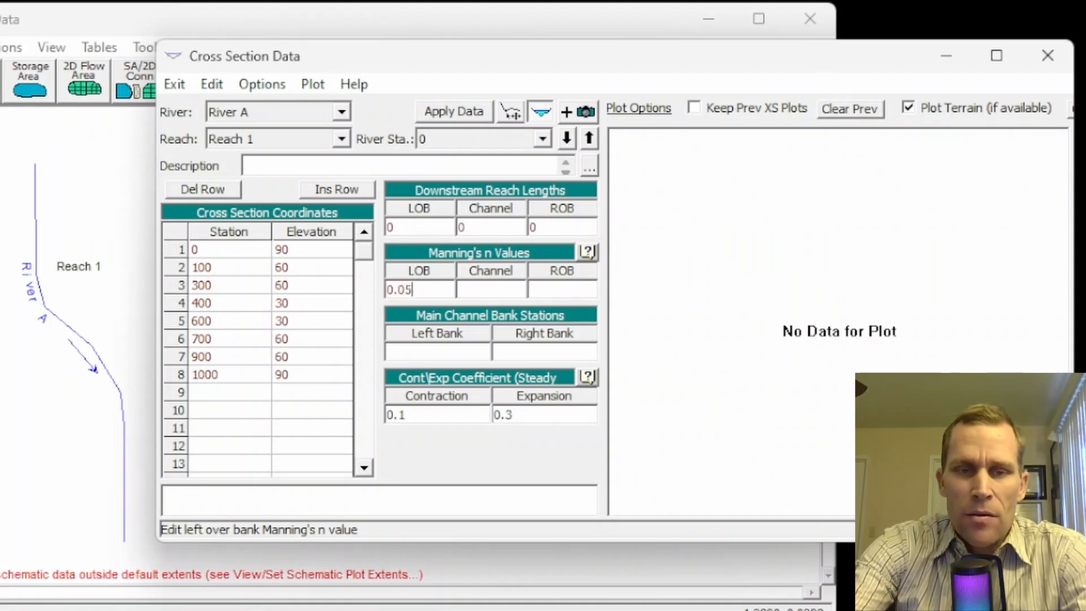
type("05")
key("Tab")
type("0.03")
key("Tab")
type("0")
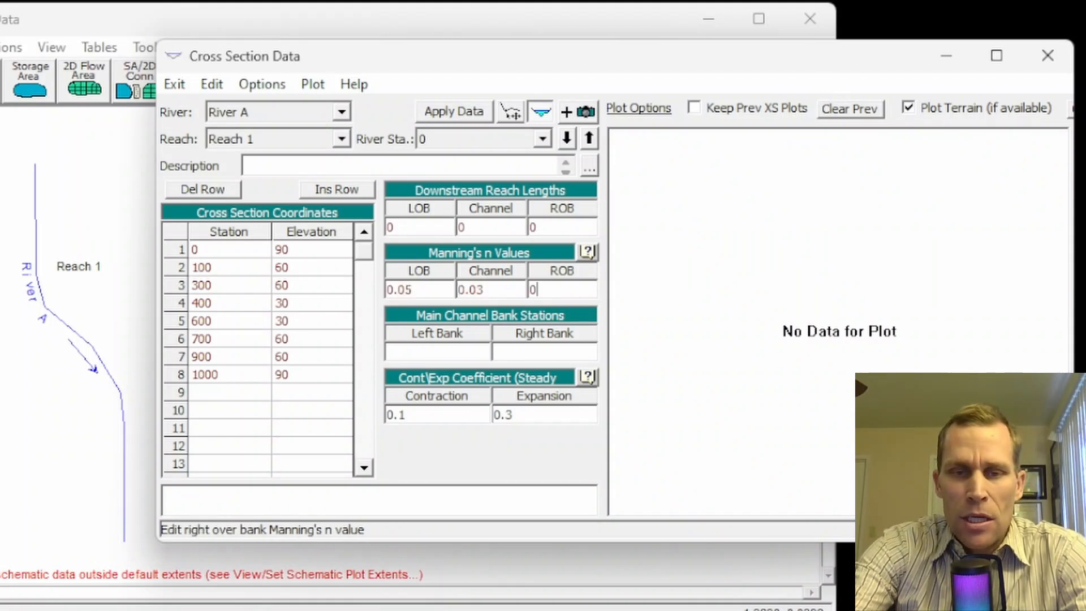
Set the main channel bank stations to 300 left and 700 right, and apply the cross-section data
key("Tab")
key("Tab")
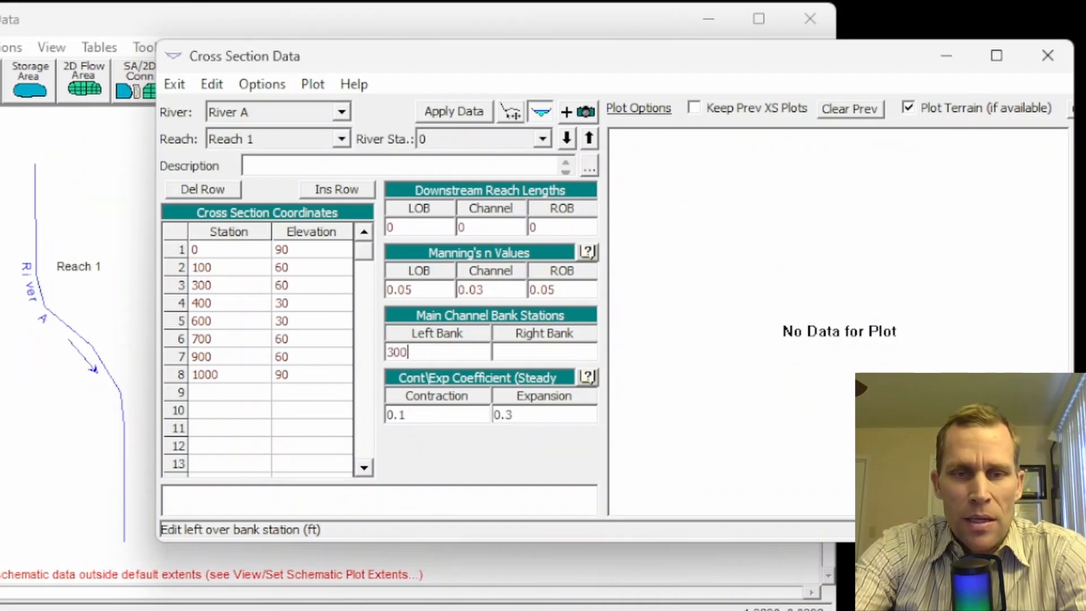
key("Tab")
type("700")
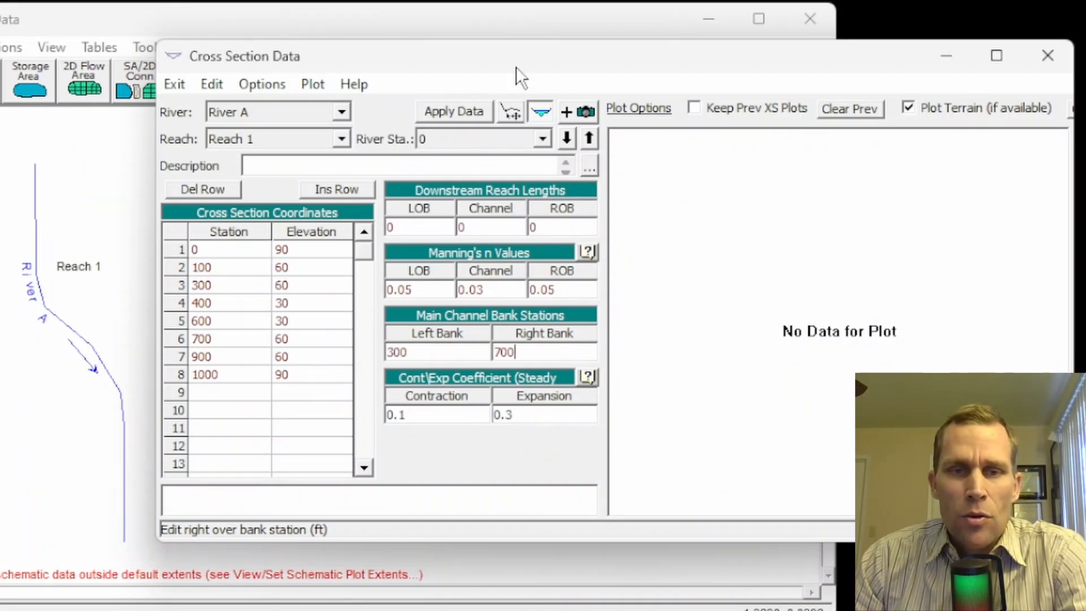
left_click(477, 112)
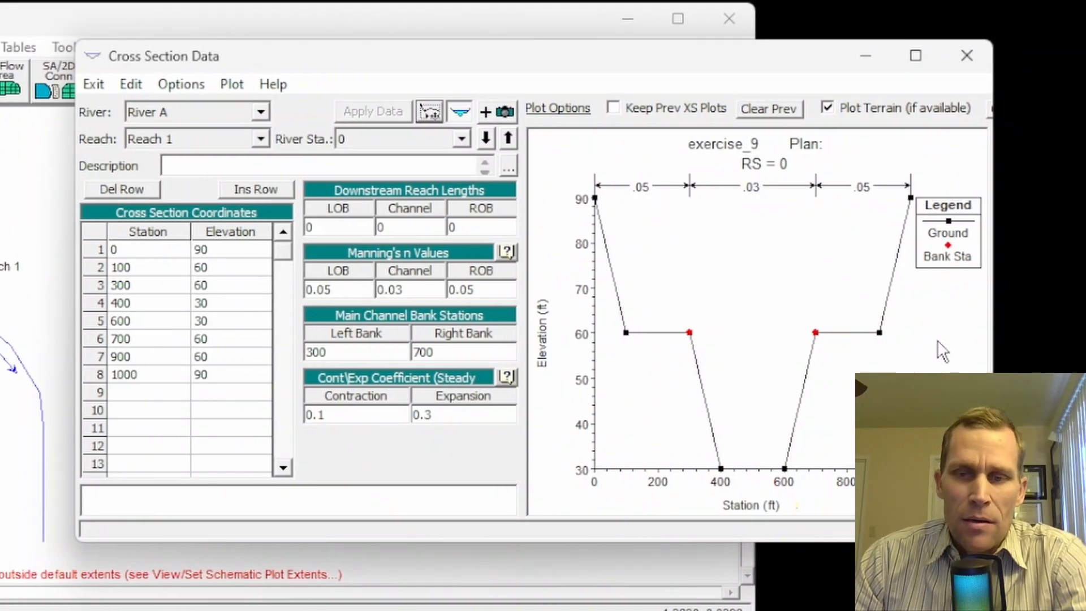
left_click_drag(993, 342, 977, 346)
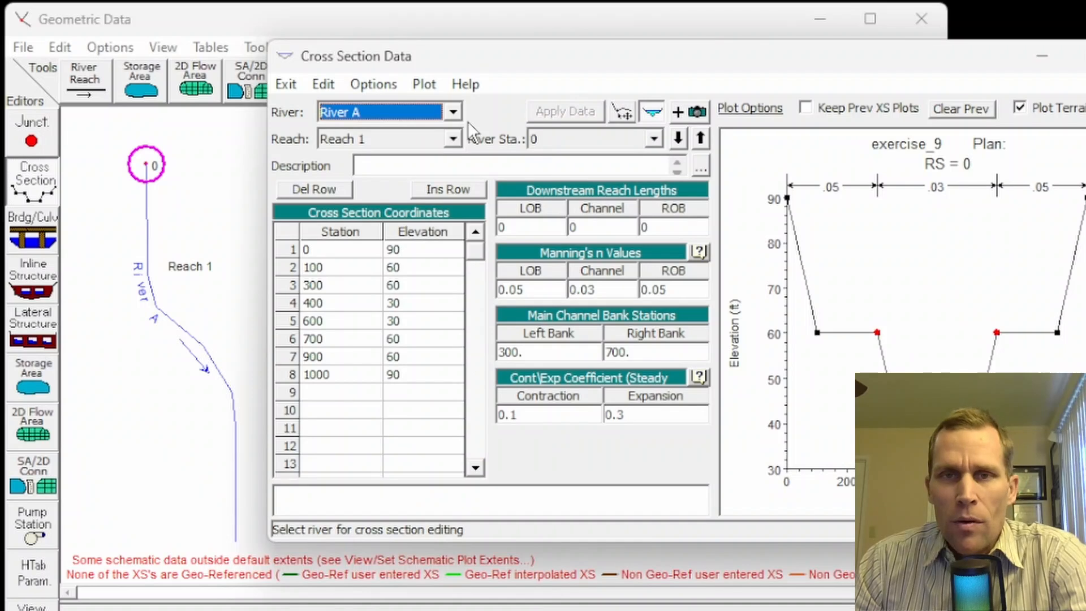
Copy the station 0 cross section to a new river station 1000 on River A, Reach 1
left_click(365, 83)
left_click(409, 150)
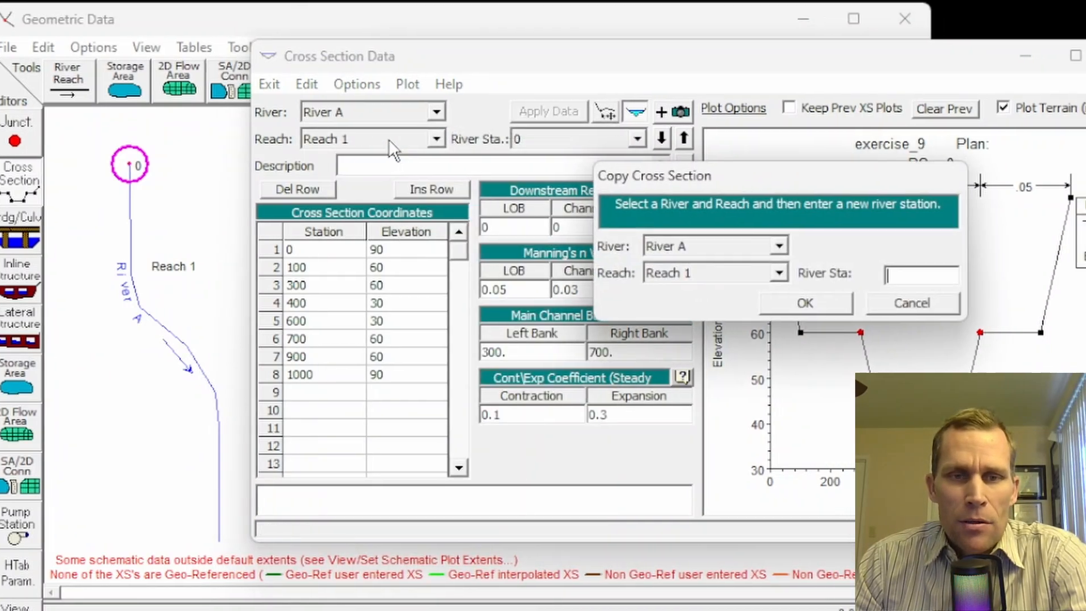
left_click_drag(738, 175, 495, 210)
left_click_drag(396, 206, 419, 177)
left_click(602, 274)
type("1000")
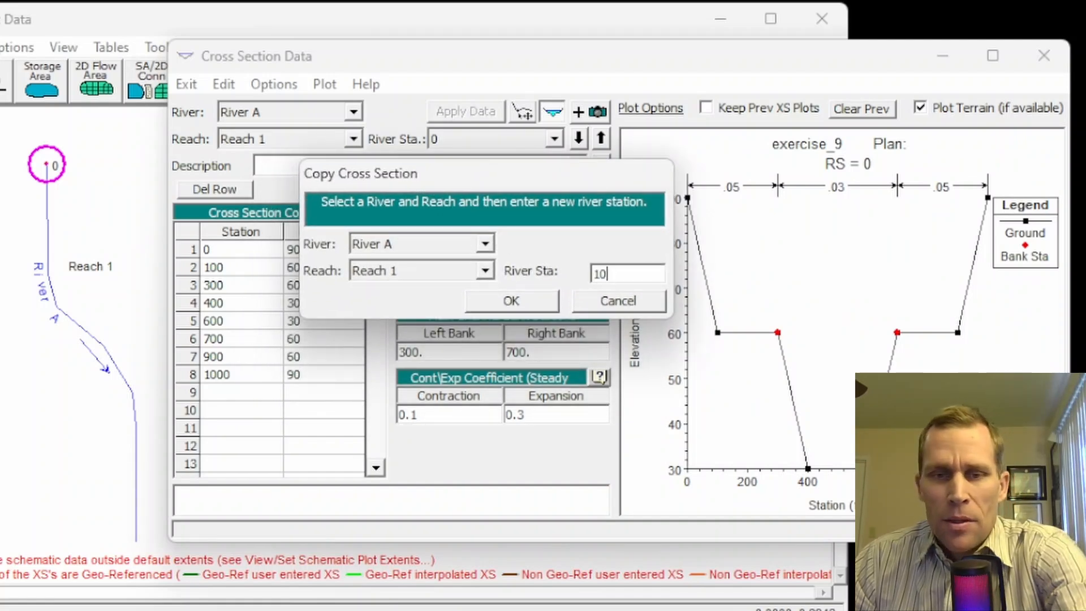
double_click(607, 273)
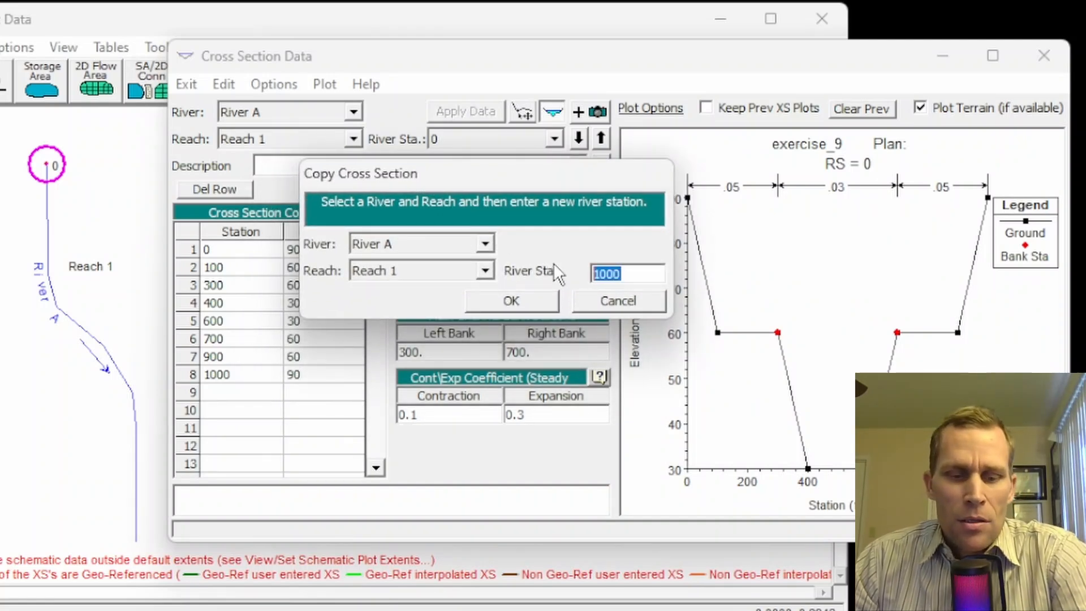
left_click(517, 307)
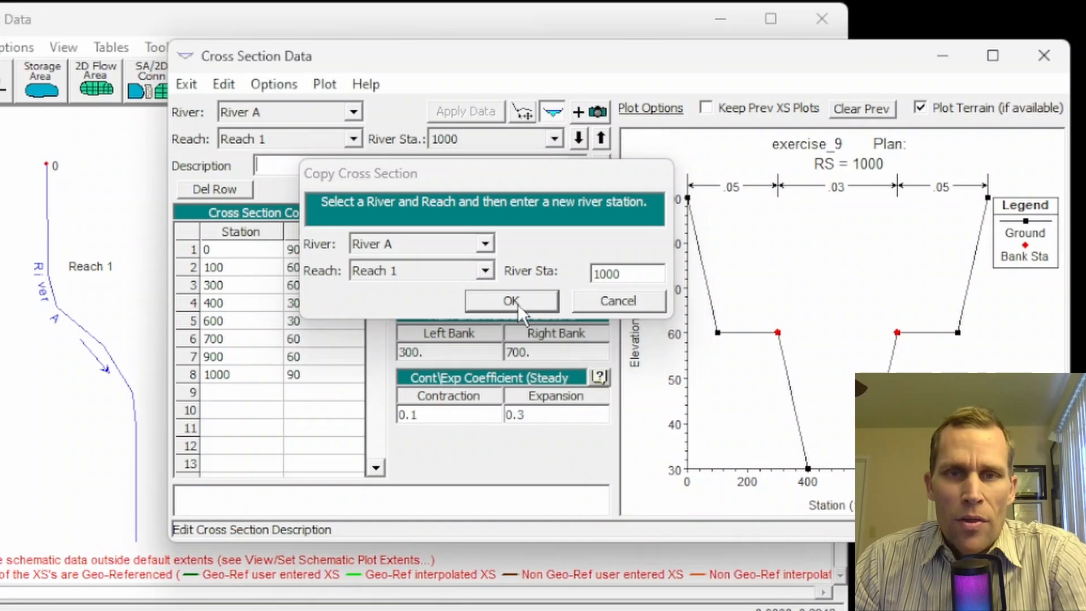
Set the downstream reach lengths of the station 1000 cross section to 1000 for LOB, channel and ROB
left_click(423, 226)
type("1000")
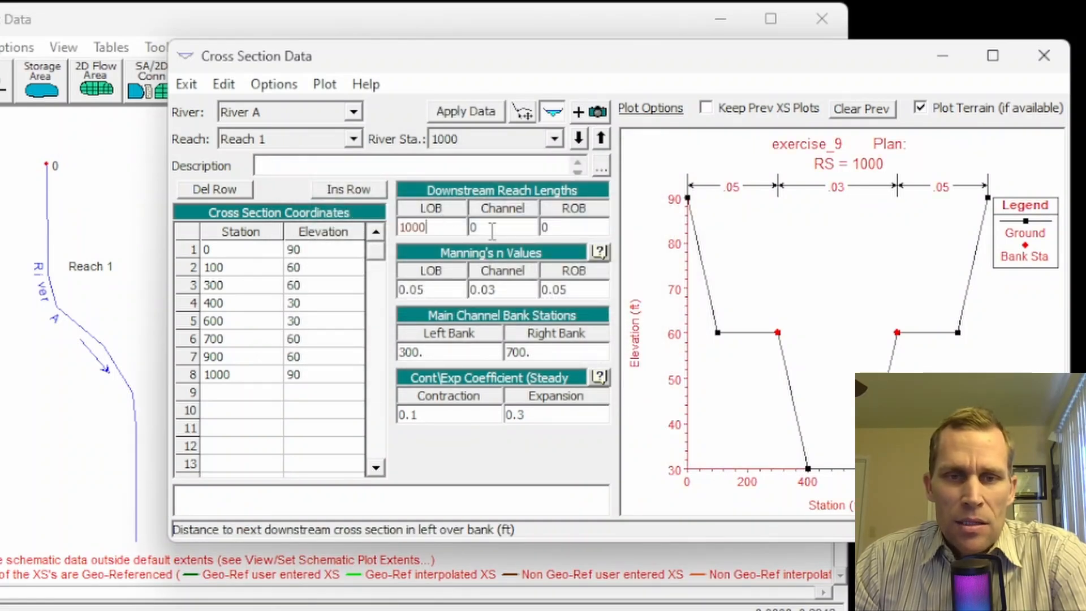
key("Tab")
type("1000")
key("Tab")
type("1000")
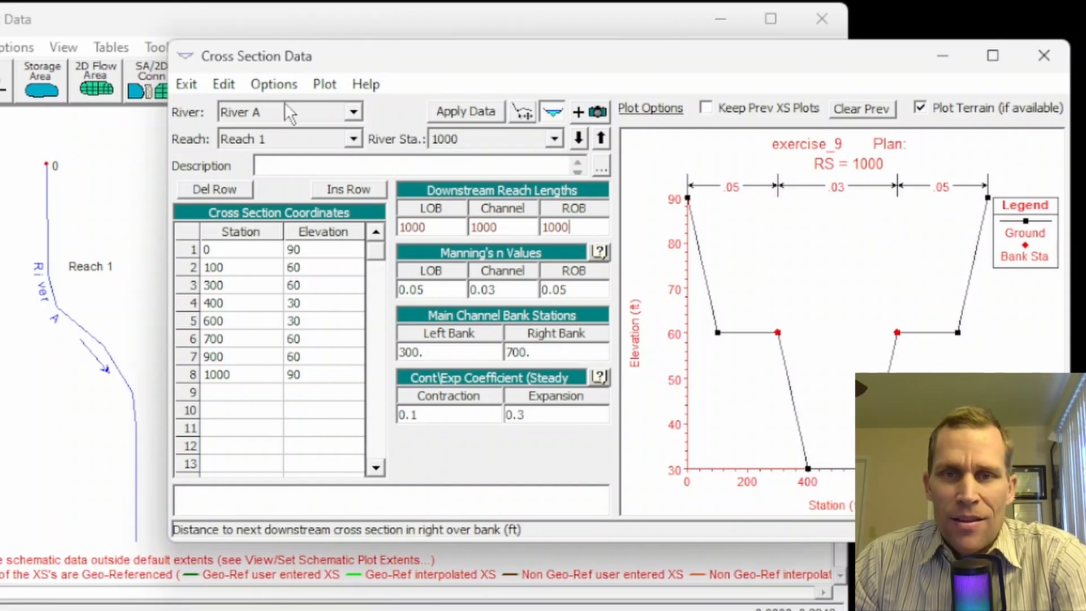
Raise all elevations of the station 1000 cross section by 2 ft and apply the data
left_click(273, 85)
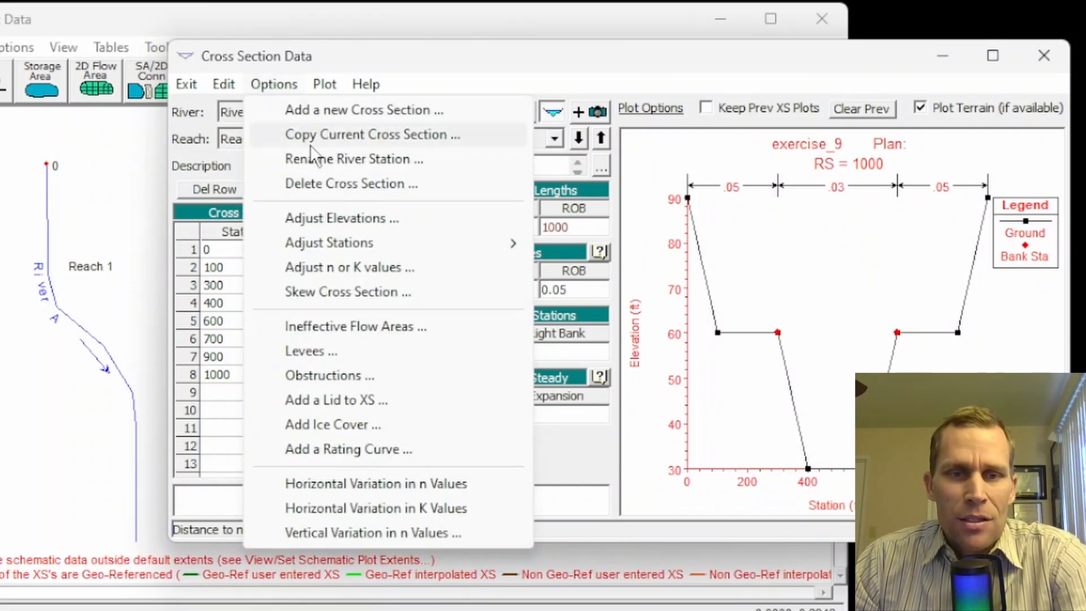
left_click(337, 219)
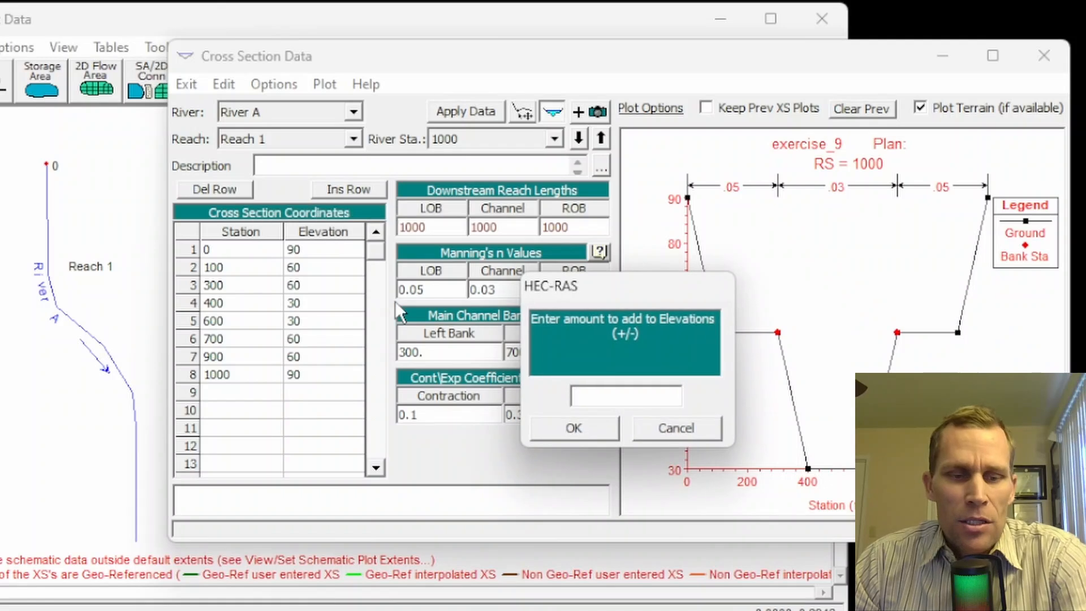
left_click(572, 429)
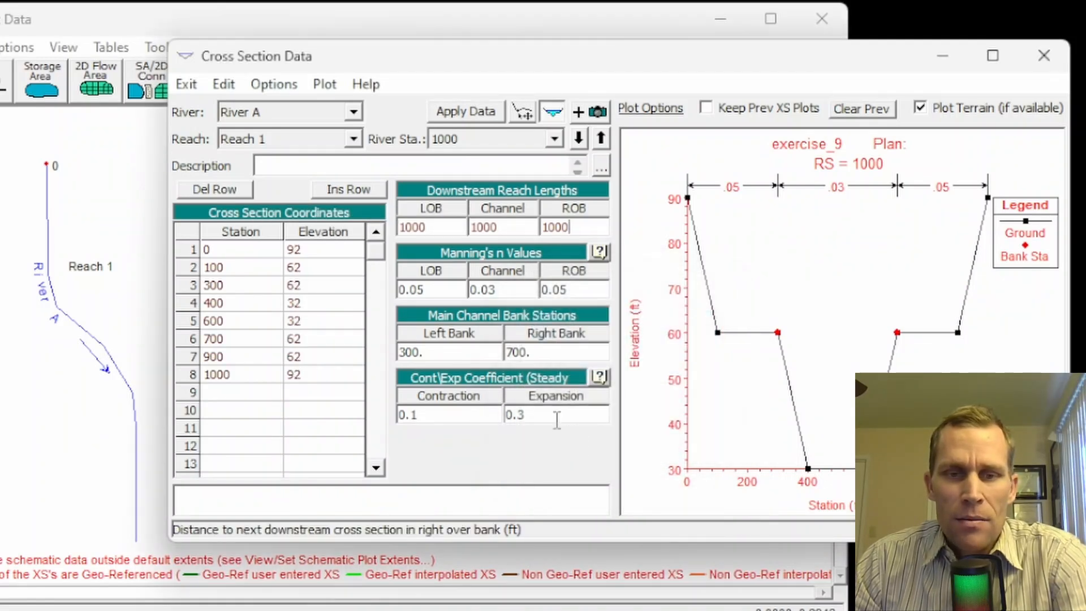
left_click(450, 115)
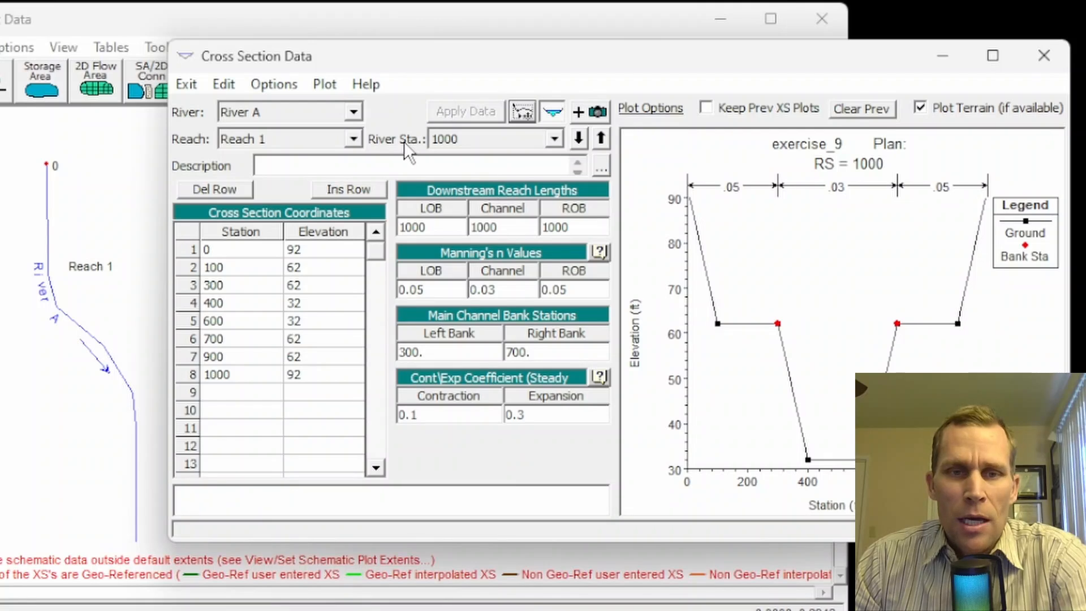
Copy the station 1000 cross section to a new river station 2000 on River A, Reach 1
left_click(275, 83)
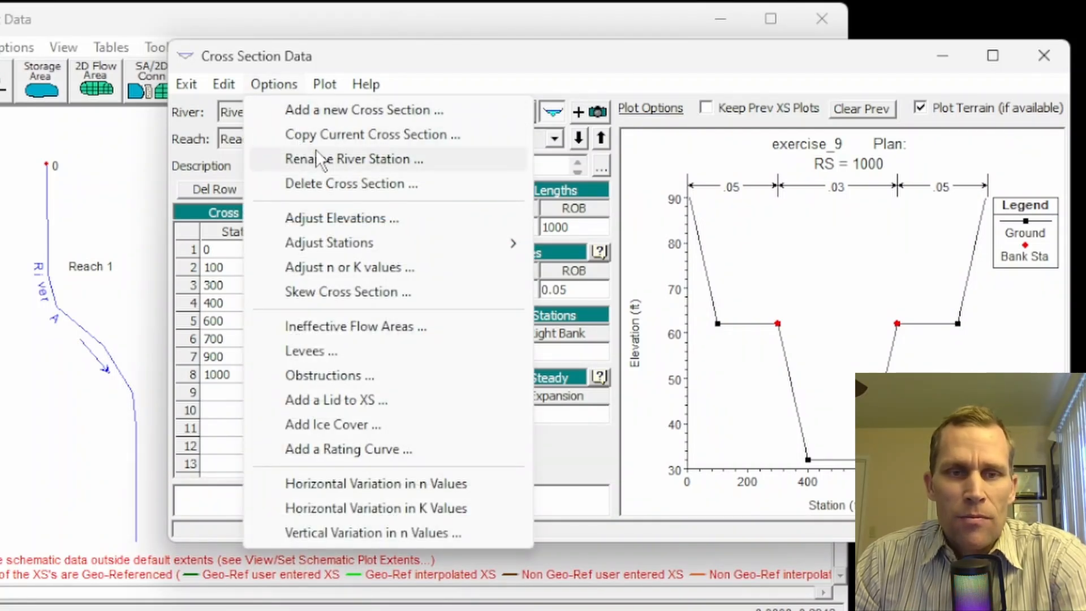
left_click(319, 134)
type("2000")
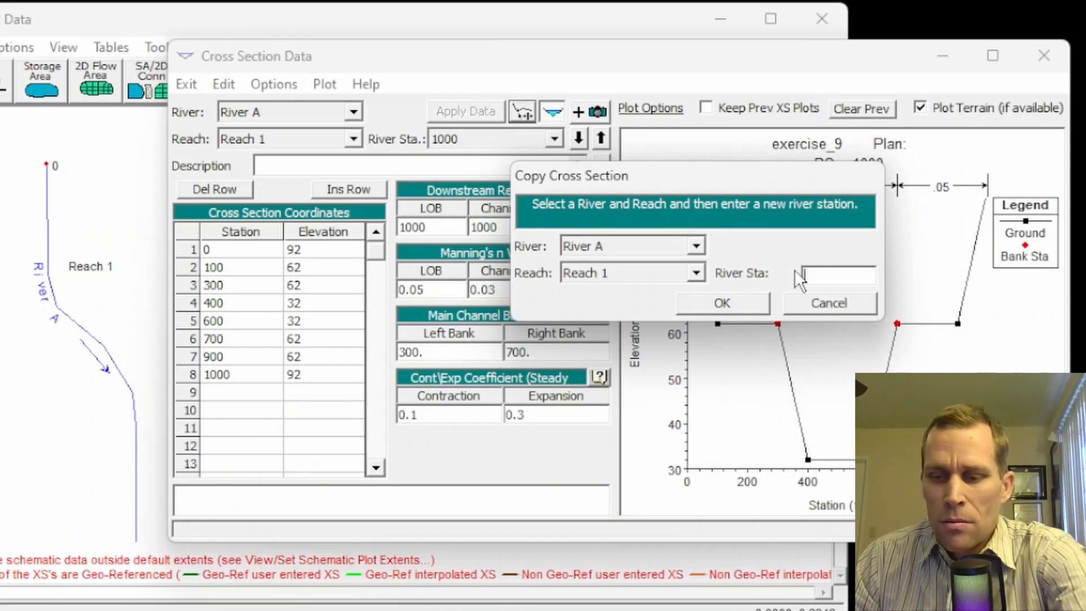
key("Return")
Raise all elevations of the station 2000 cross section by 2 ft and apply the data
left_click(271, 85)
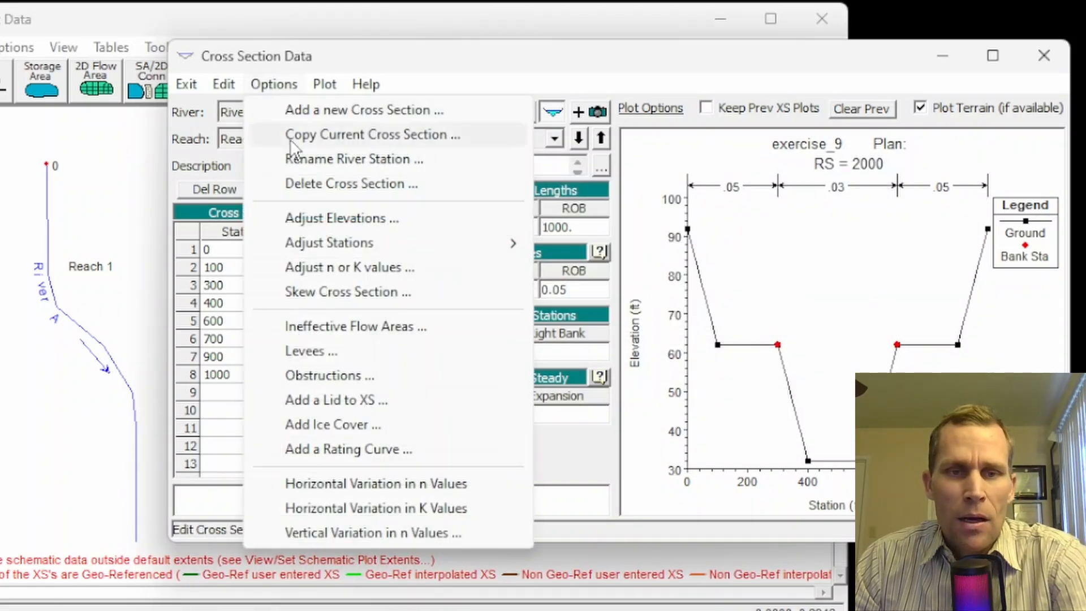
left_click(335, 218)
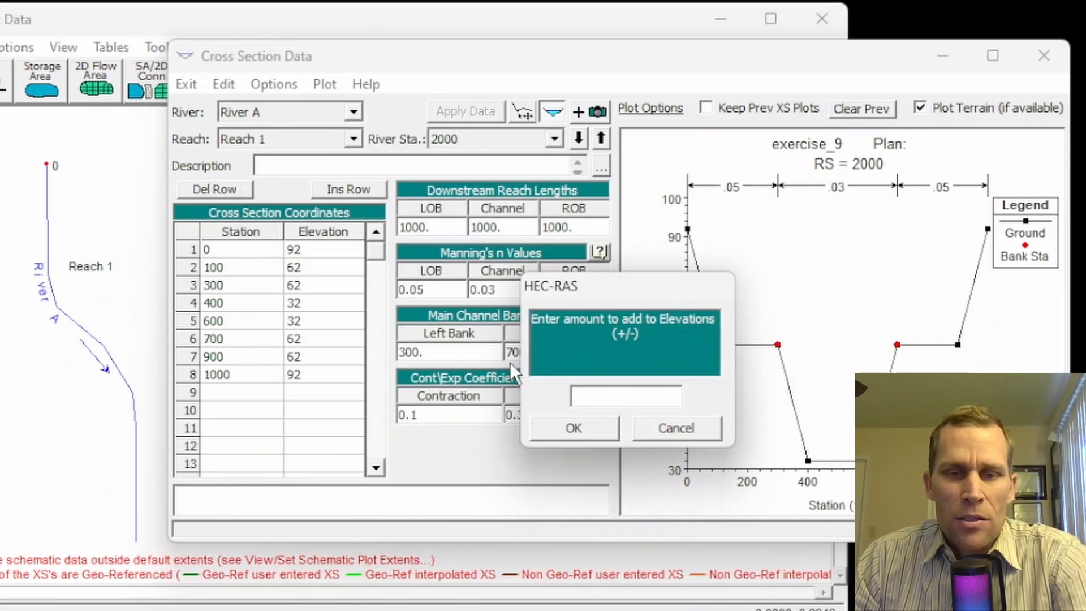
type("2")
left_click(573, 424)
left_click_drag(312, 250, 319, 372)
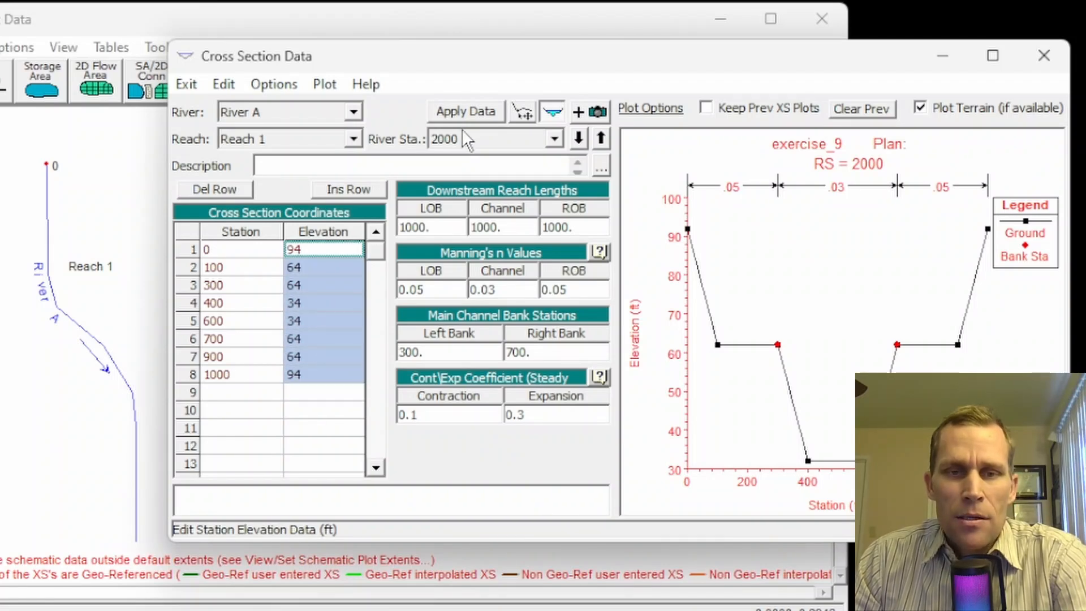
left_click(462, 110)
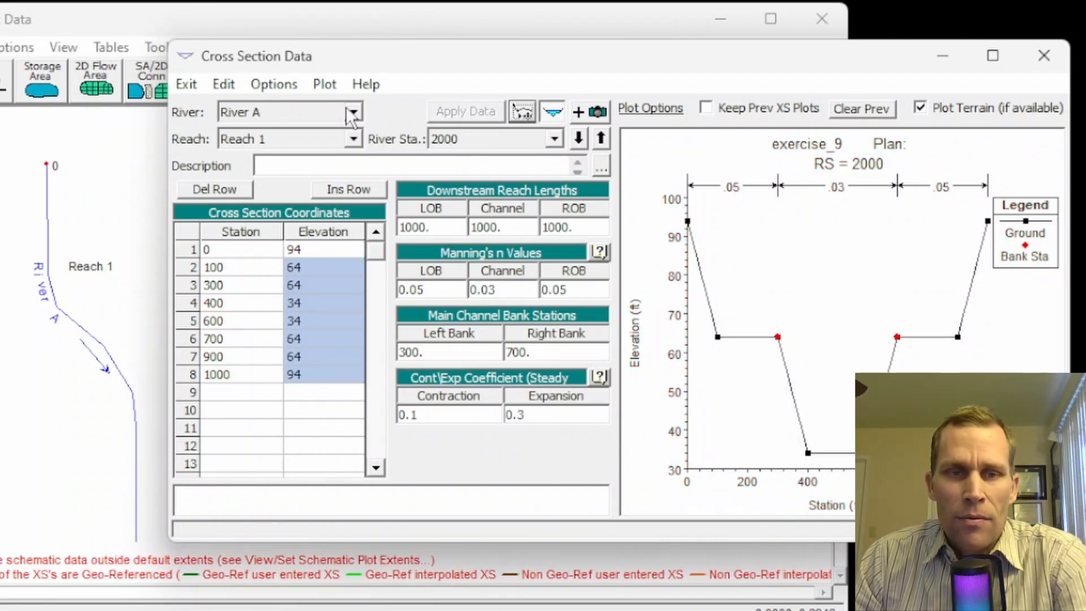
Copy the station 2000 cross section to a new river station 3000 on River A, Reach 1
left_click(263, 87)
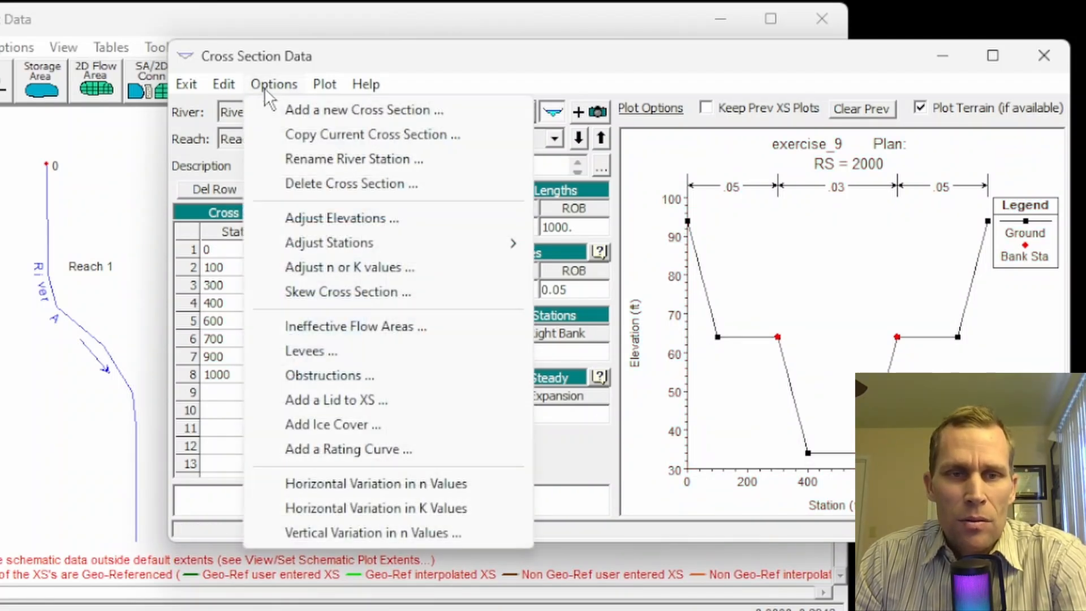
left_click(310, 136)
type("3000")
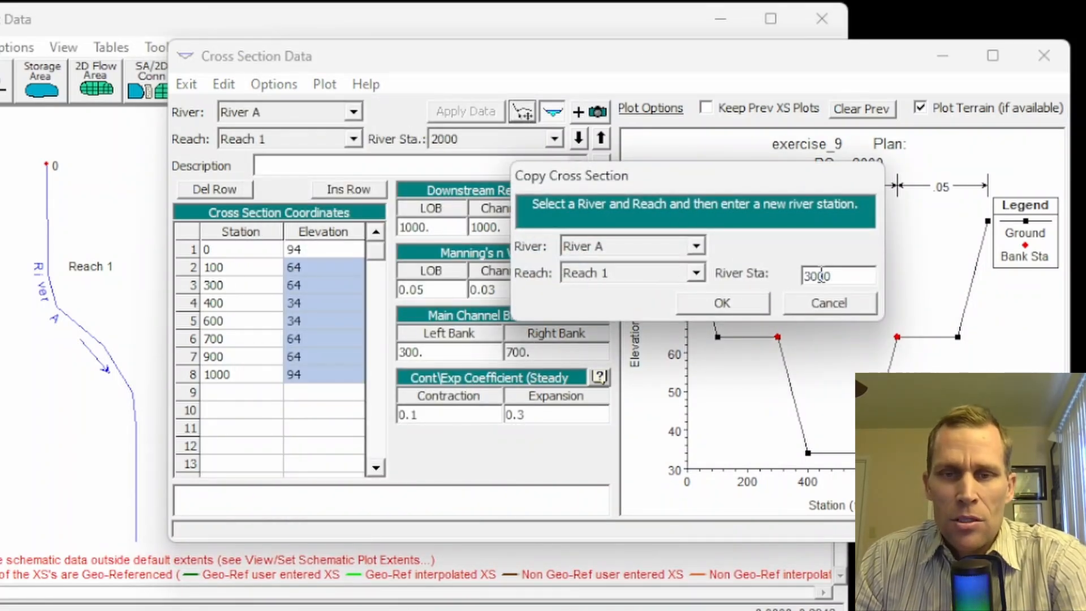
left_click(722, 303)
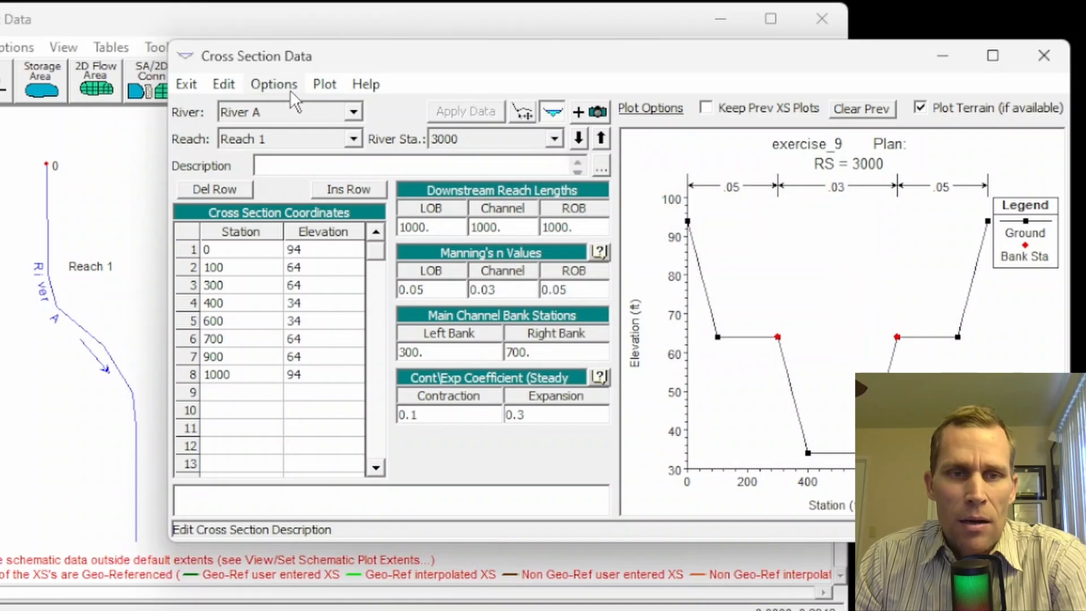
Raise all elevations of the station 3000 cross section by 2 ft, apply the data and close the cross-section editor
left_click(275, 85)
left_click(334, 219)
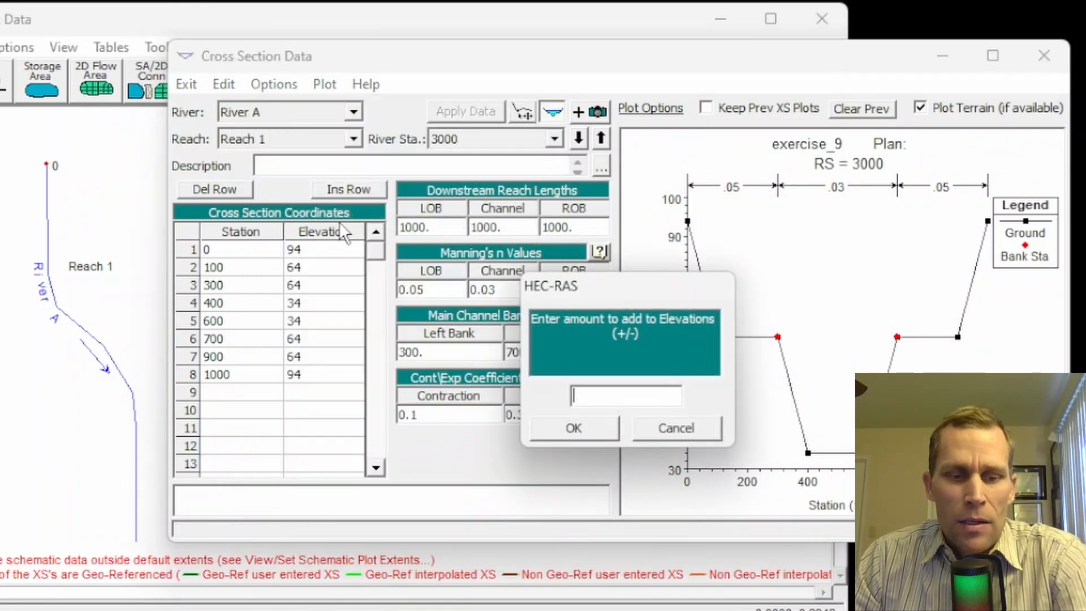
left_click(589, 427)
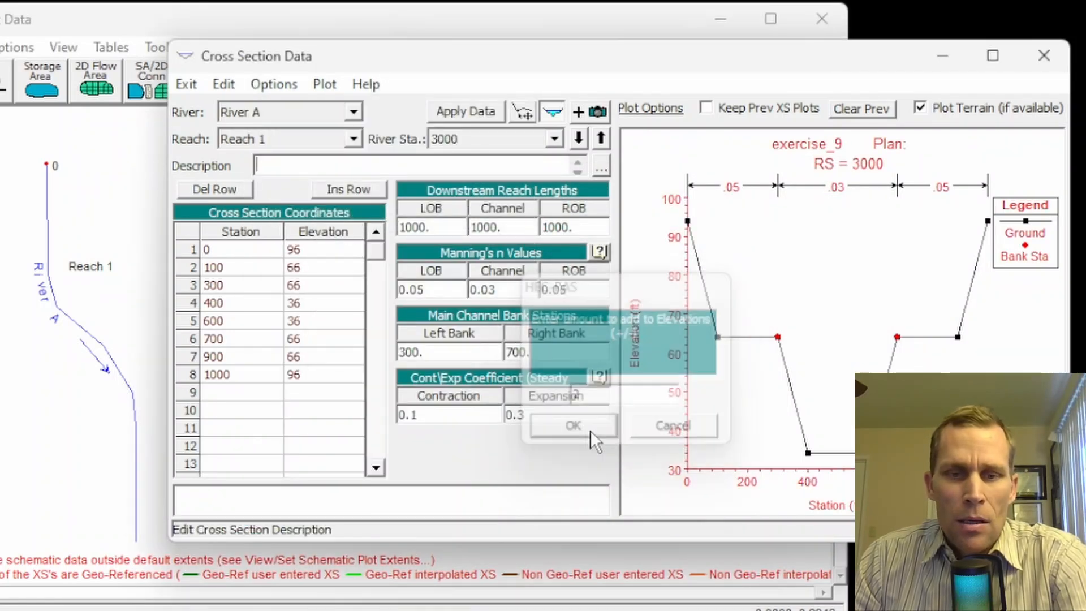
left_click(469, 110)
left_click(1044, 55)
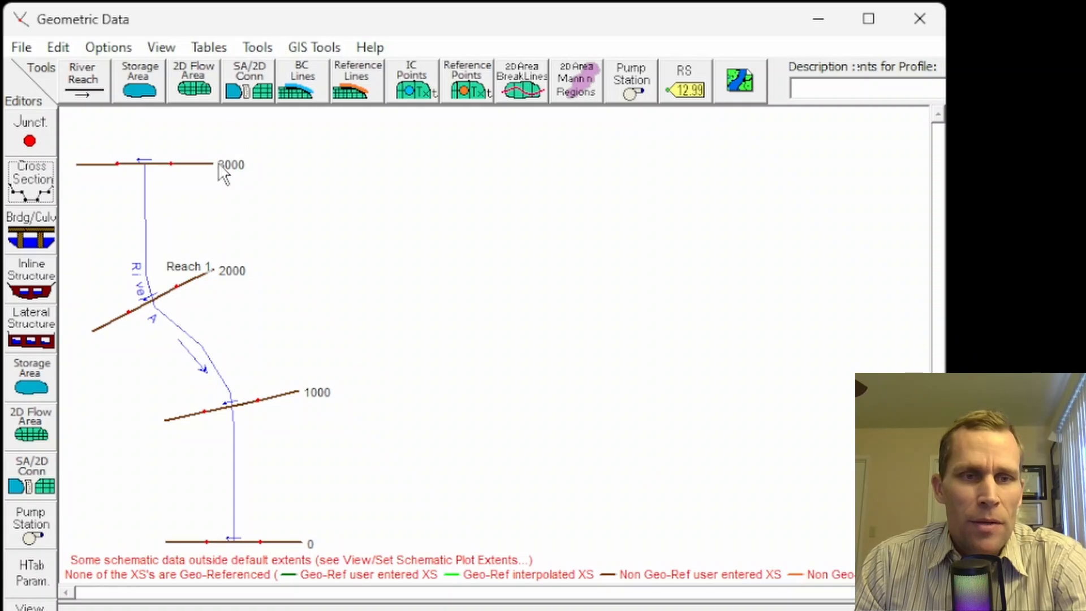
Draw a roughly circular storage area east of the river between stations 2000 and 1000, and name it storage_area_1
left_click(149, 92)
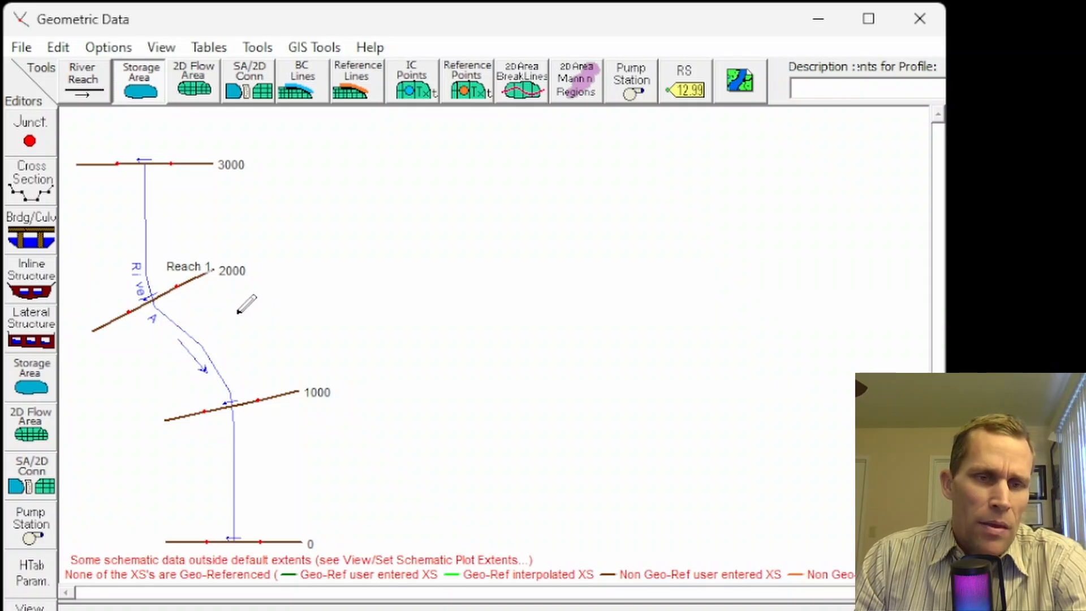
mouse_move(236, 315)
left_mouse_down()
mouse_move(283, 356)
mouse_move(320, 353)
mouse_move(348, 320)
mouse_move(340, 277)
mouse_move(317, 265)
mouse_move(263, 271)
mouse_move(240, 295)
left_mouse_up()
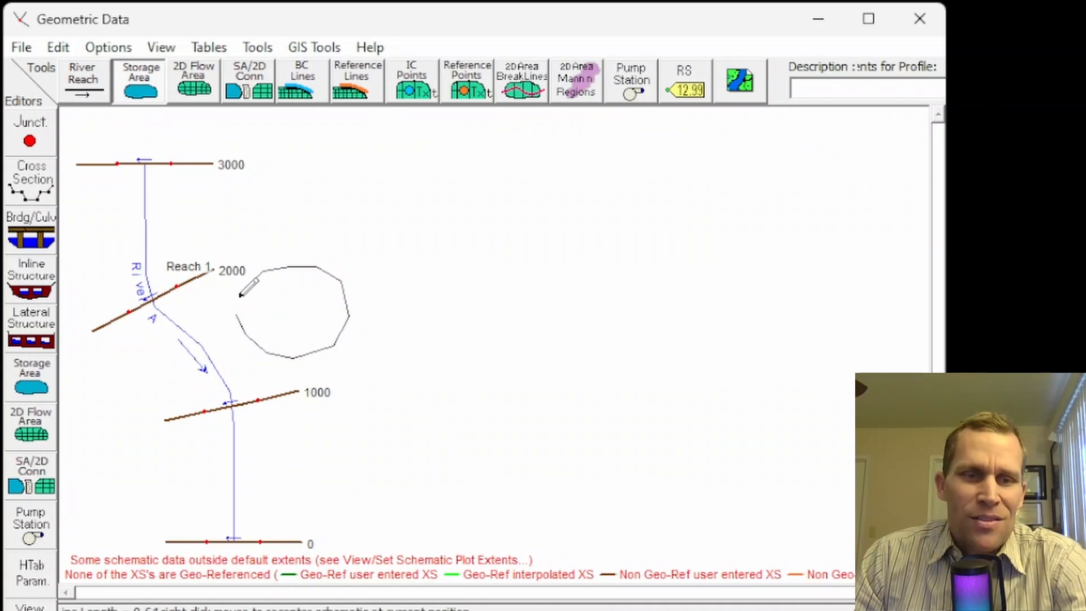
double_click(239, 298)
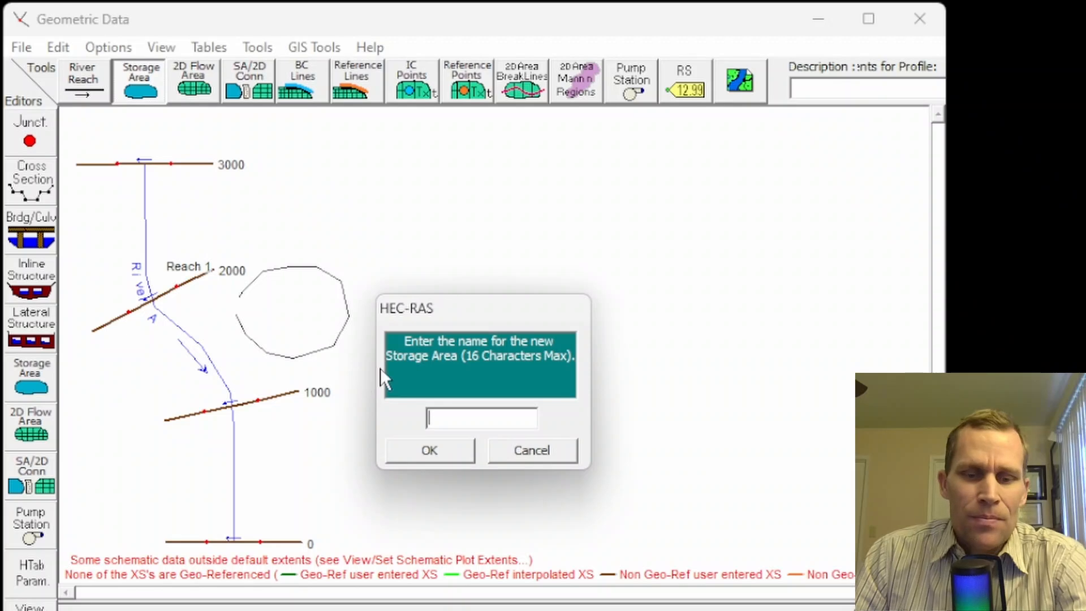
type("storage_area_1")
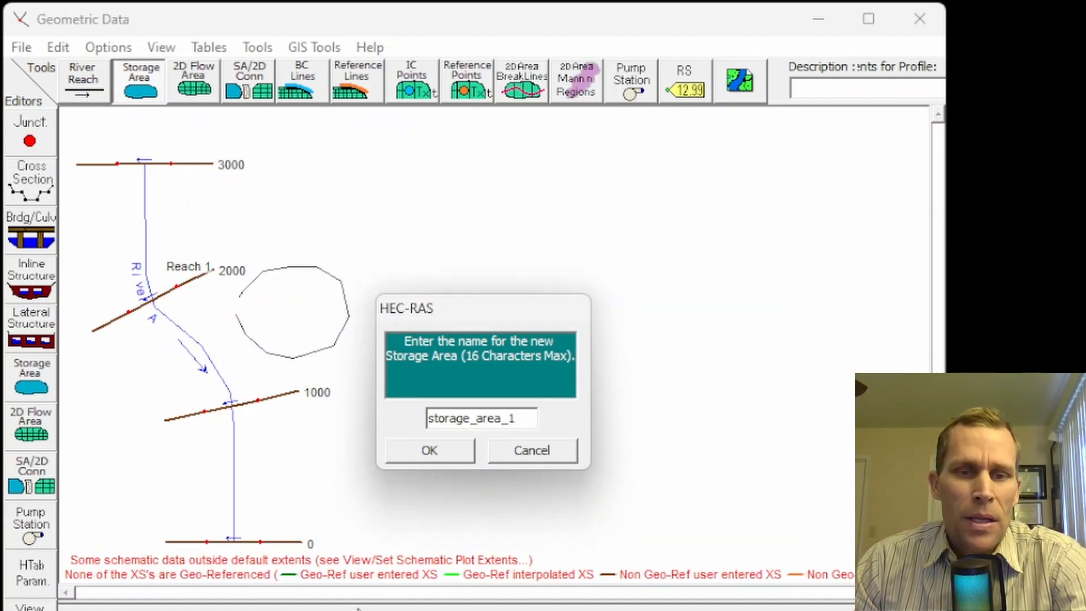
left_click(449, 452)
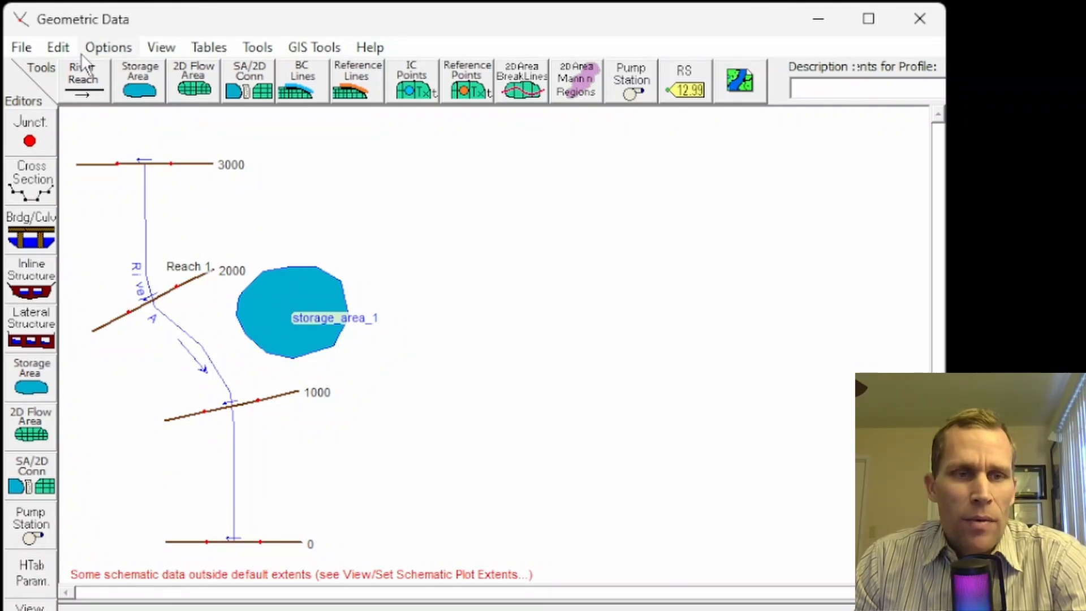
Move a vertex on the upper edge of storage_area_1 slightly outward, and leave the point-moving mode
left_click(60, 47)
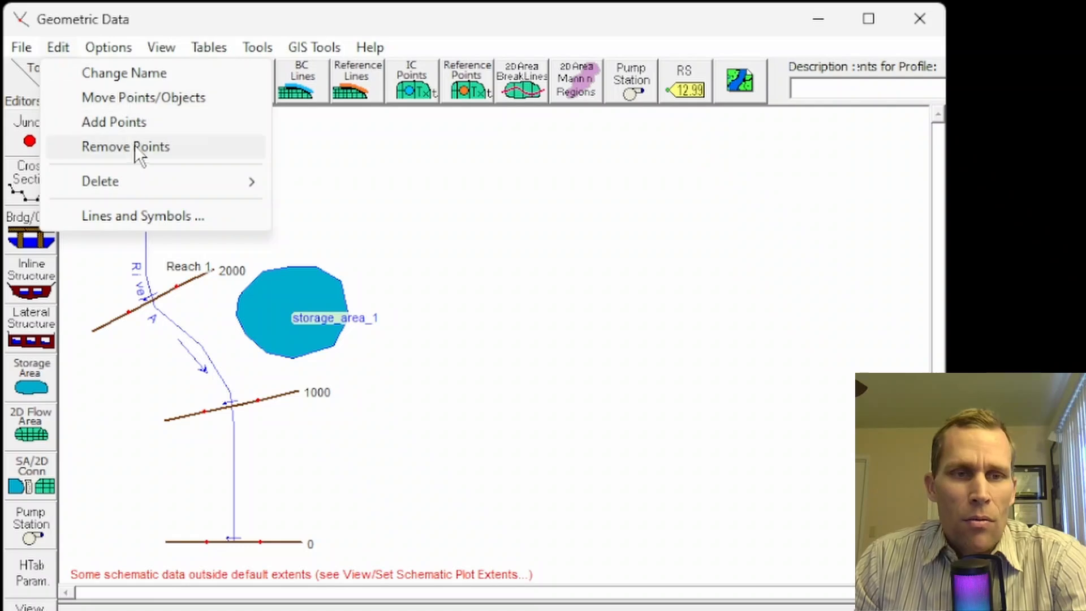
left_click(115, 99)
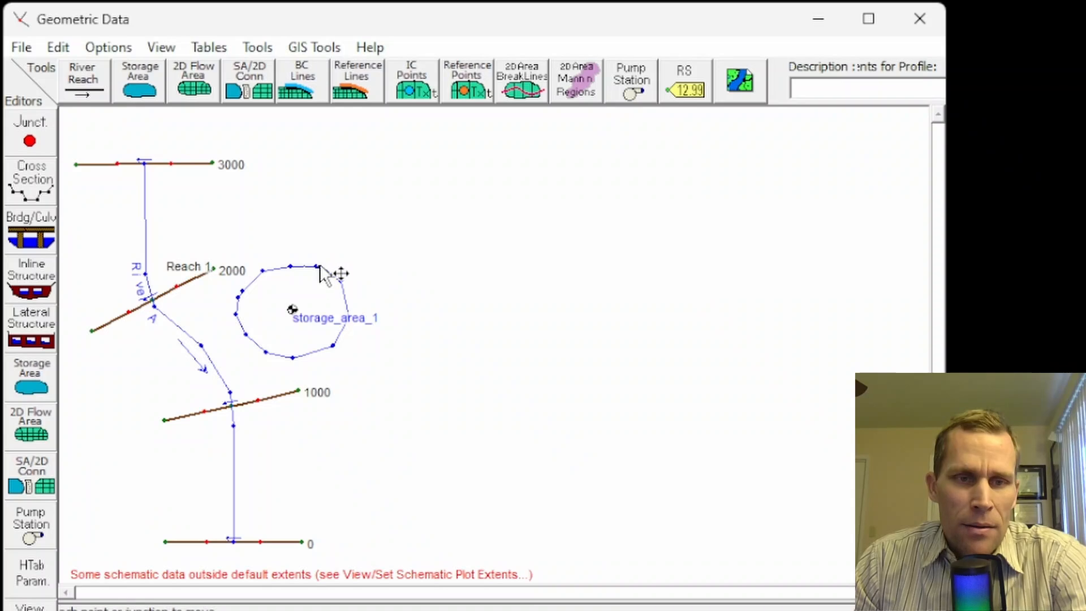
mouse_move(316, 266)
left_mouse_down()
mouse_move(338, 262)
mouse_move(324, 265)
left_mouse_up()
left_click(65, 50)
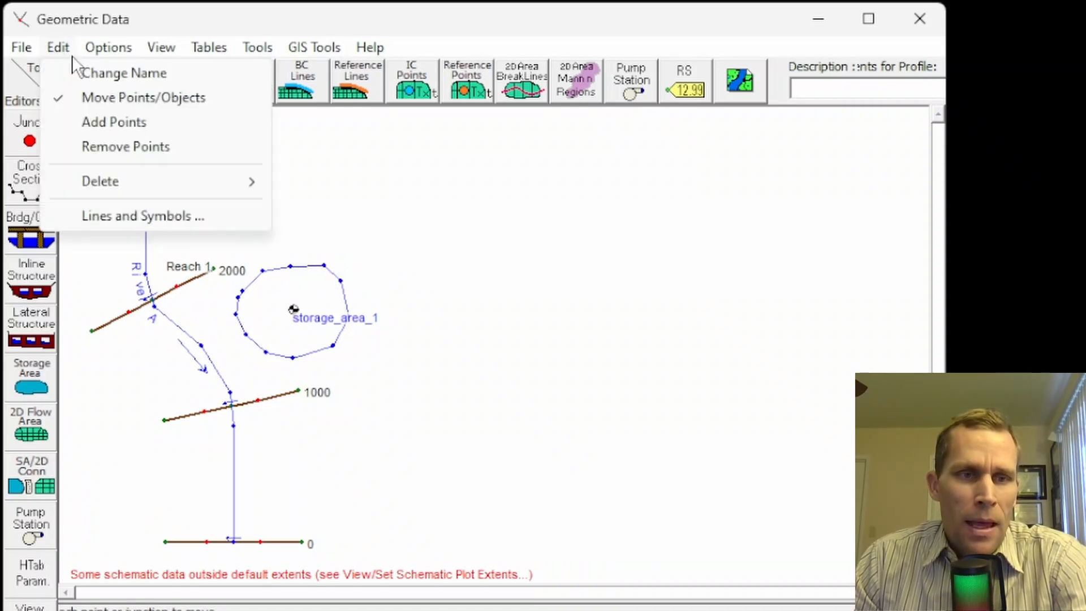
left_click(103, 98)
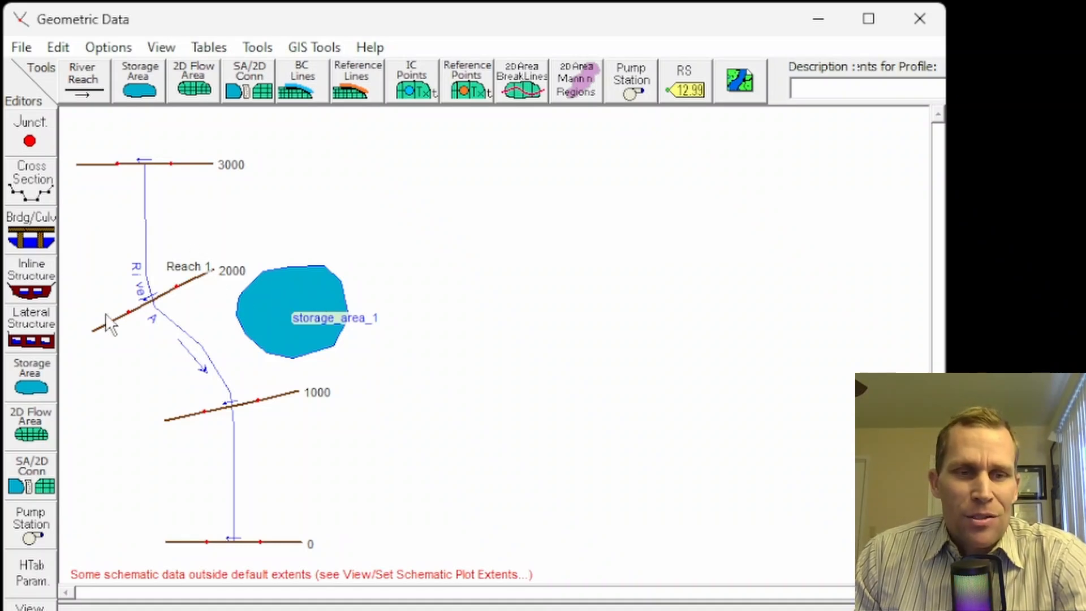
right_click(258, 292)
left_click(333, 339)
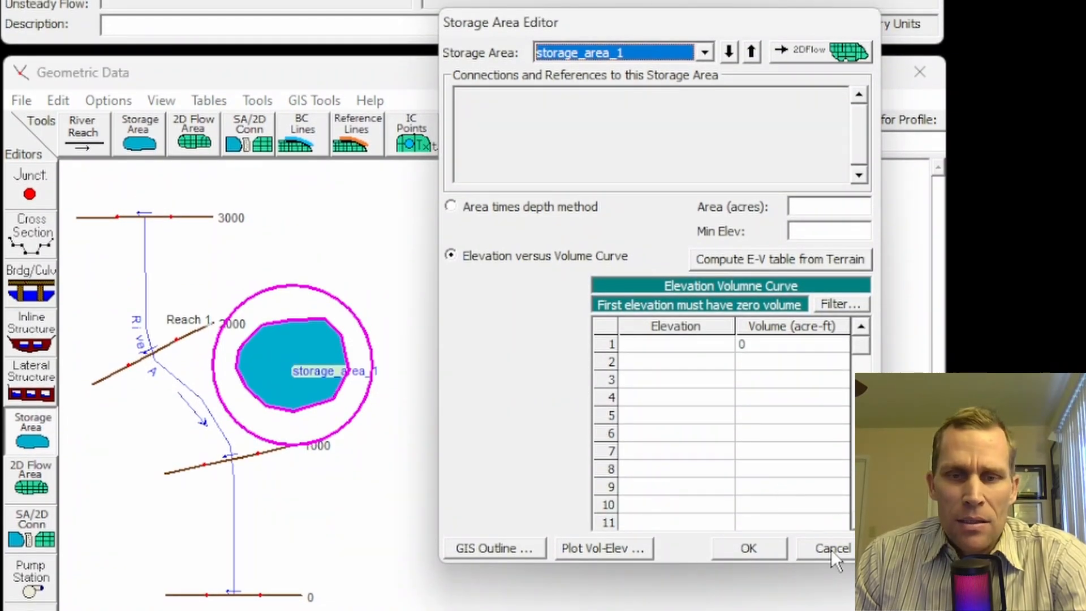
left_click(809, 548)
Open the Storage Area Editor and select storage_area_1 for editing
left_click(46, 441)
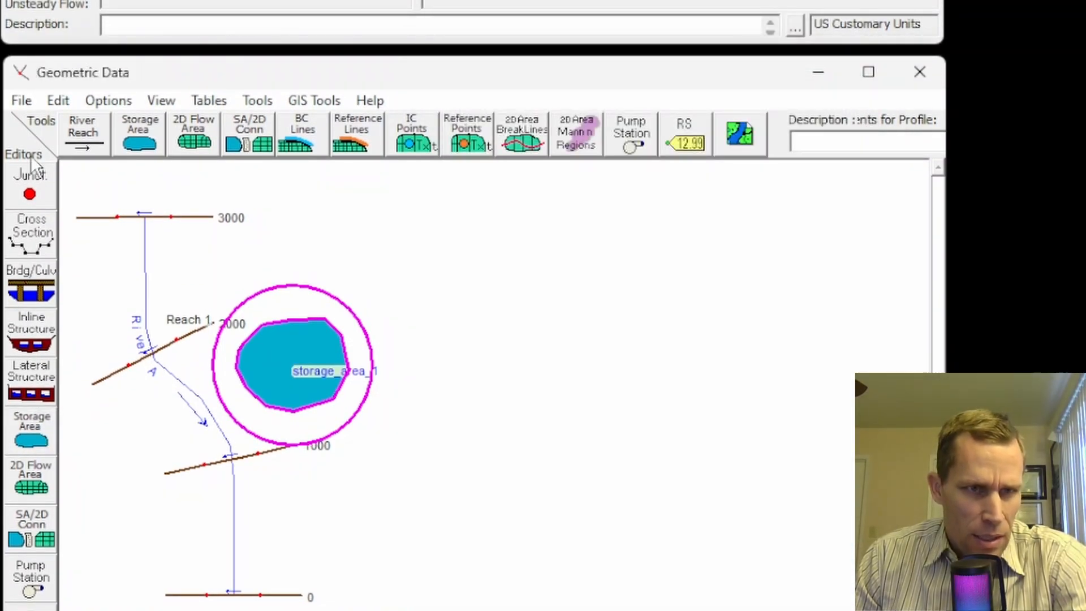
left_click(33, 442)
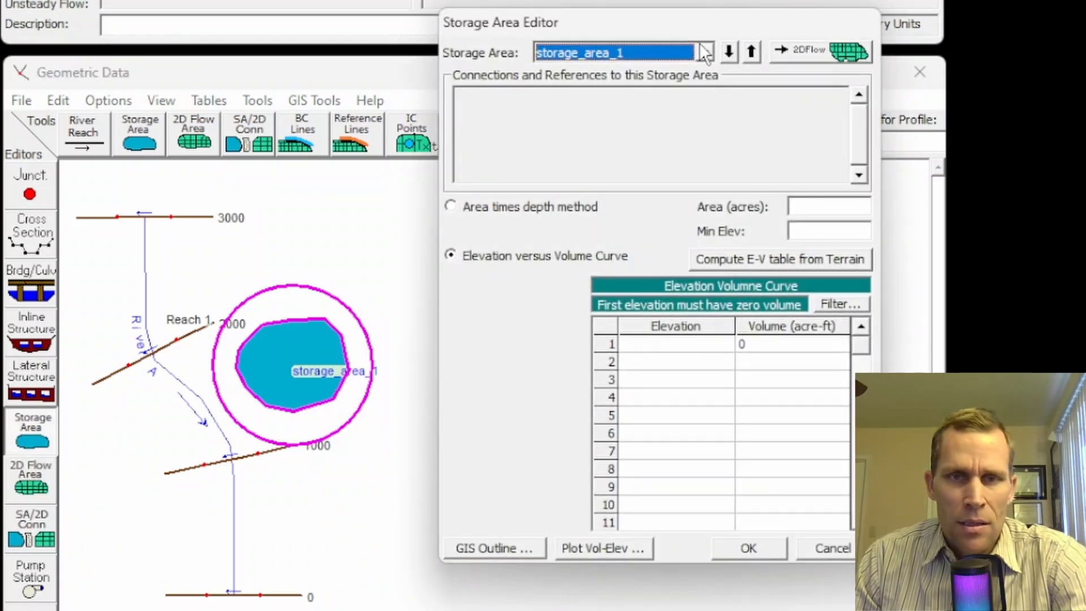
left_click(705, 52)
left_click(559, 77)
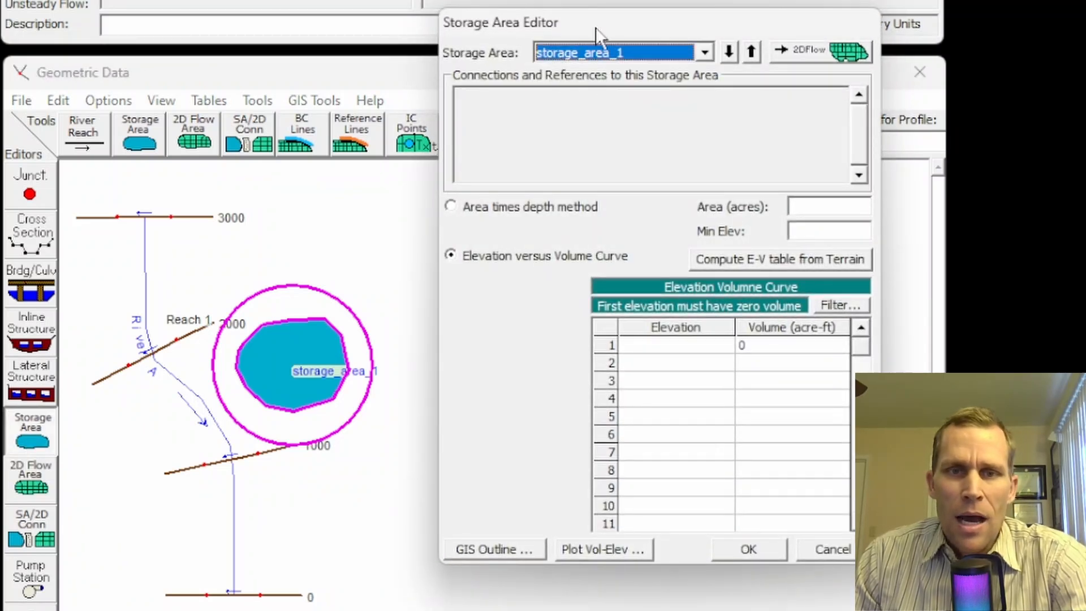
Paste the elevation-volume curve for storage_area_1, with elevations 70 to 90 and volumes 0 to 400 acre-ft
mouse_move(618, 19)
left_mouse_down()
mouse_move(601, 26)
mouse_move(614, 26)
left_mouse_up()
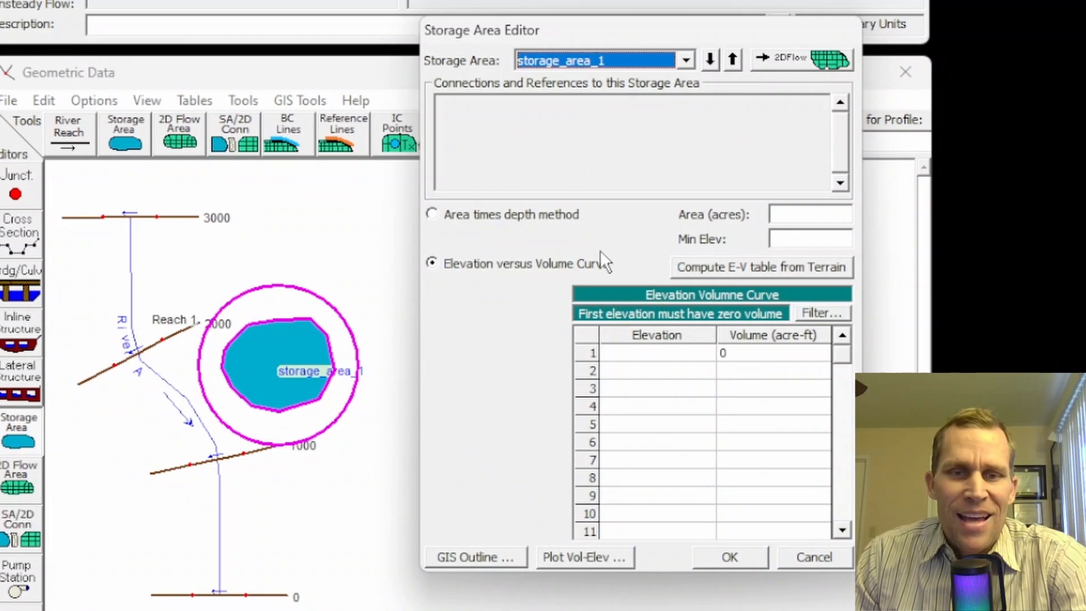
left_click_drag(588, 355, 712, 487)
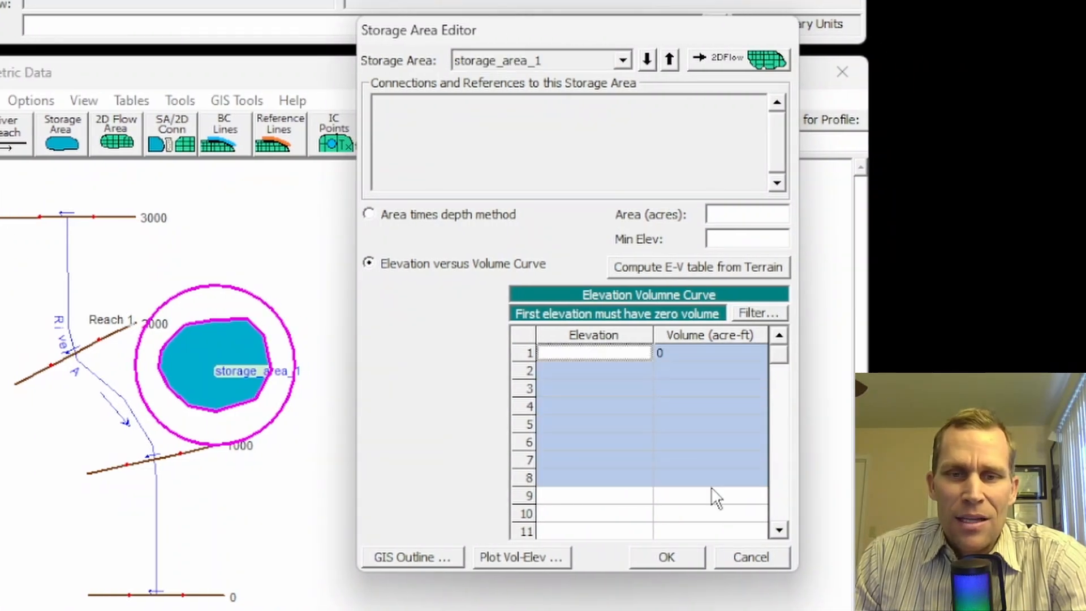
left_click(586, 391)
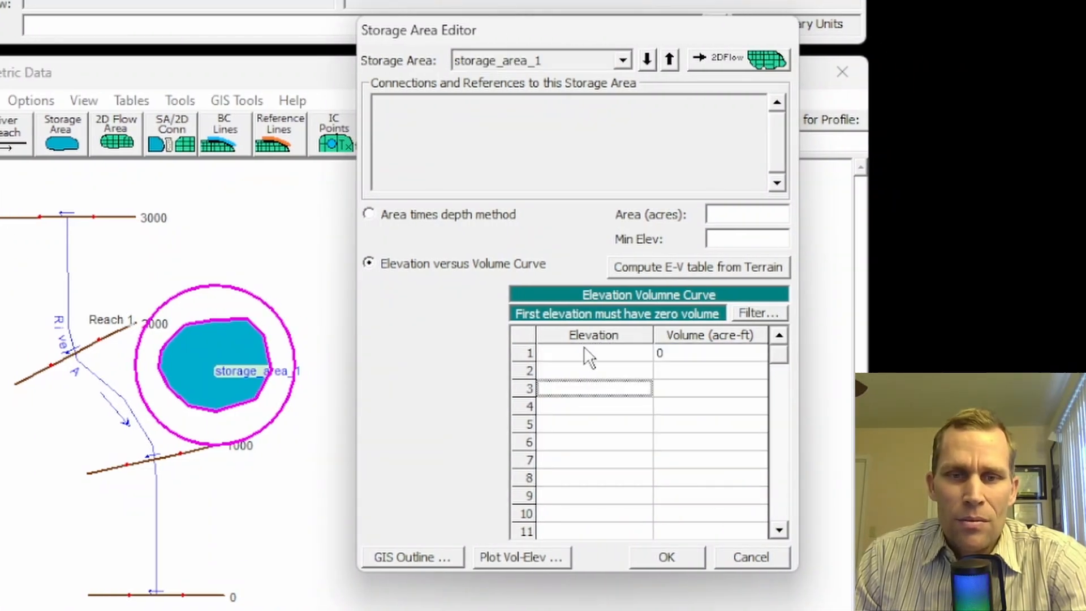
left_click_drag(589, 356, 666, 494)
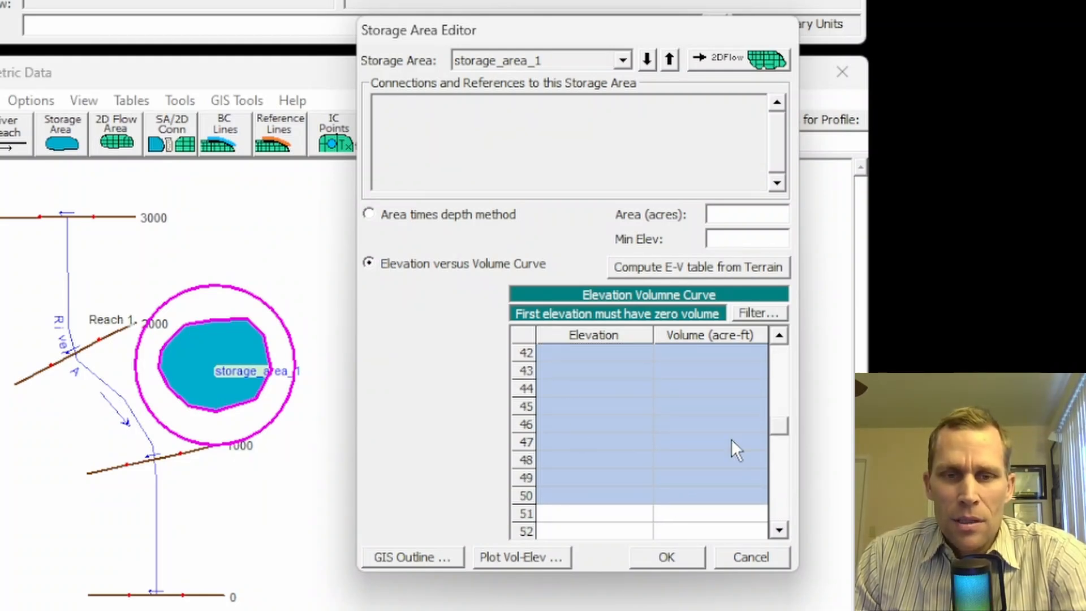
left_click_drag(782, 422, 773, 339)
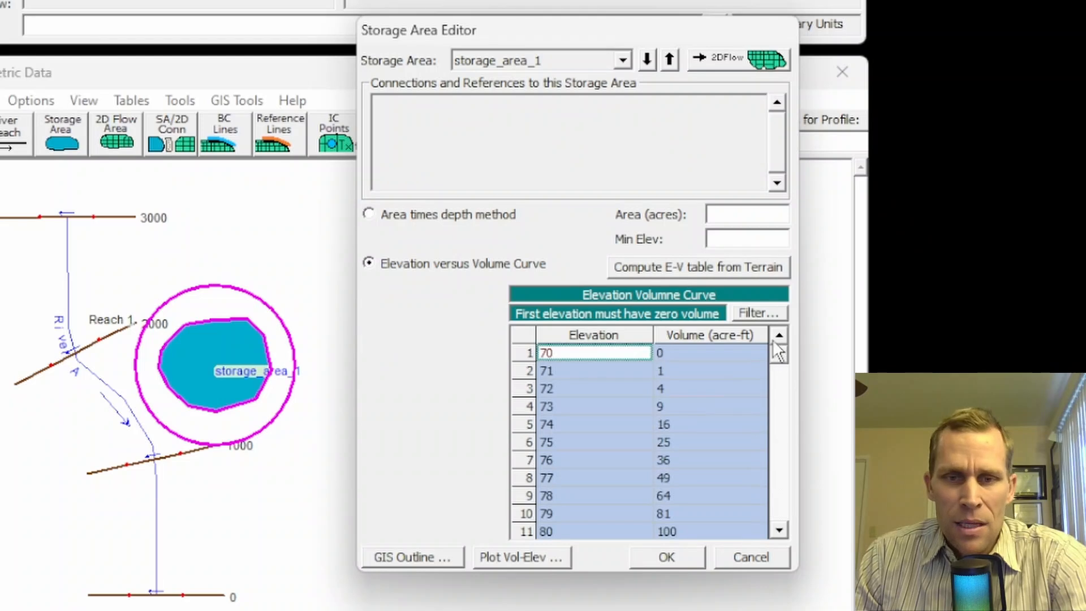
Check the first and last elevation and volume rows of the storage_area_1 curve
left_click(624, 368)
left_click(567, 352)
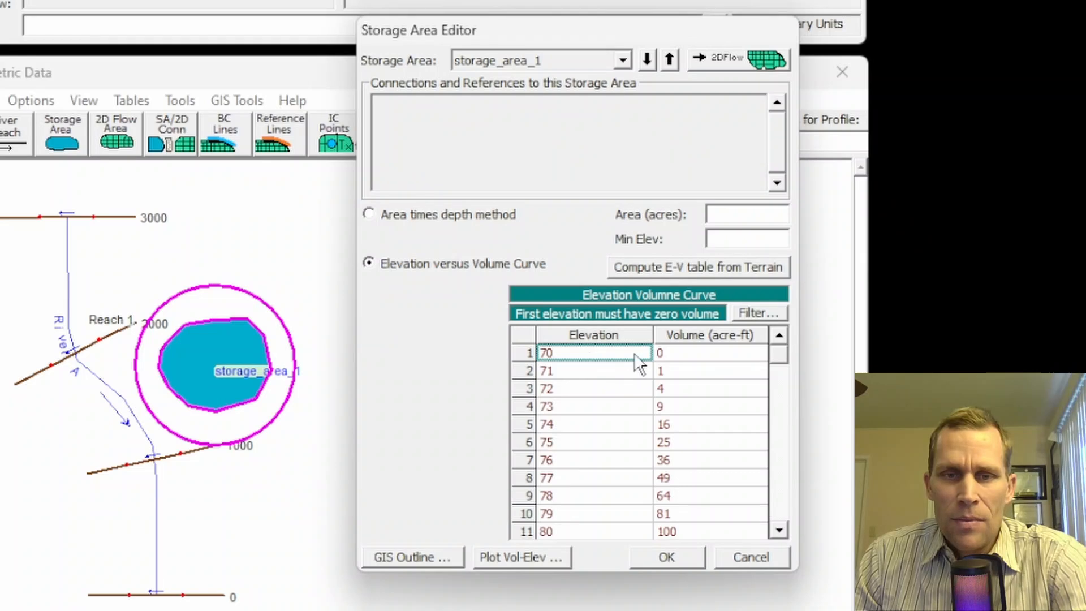
left_click(668, 355)
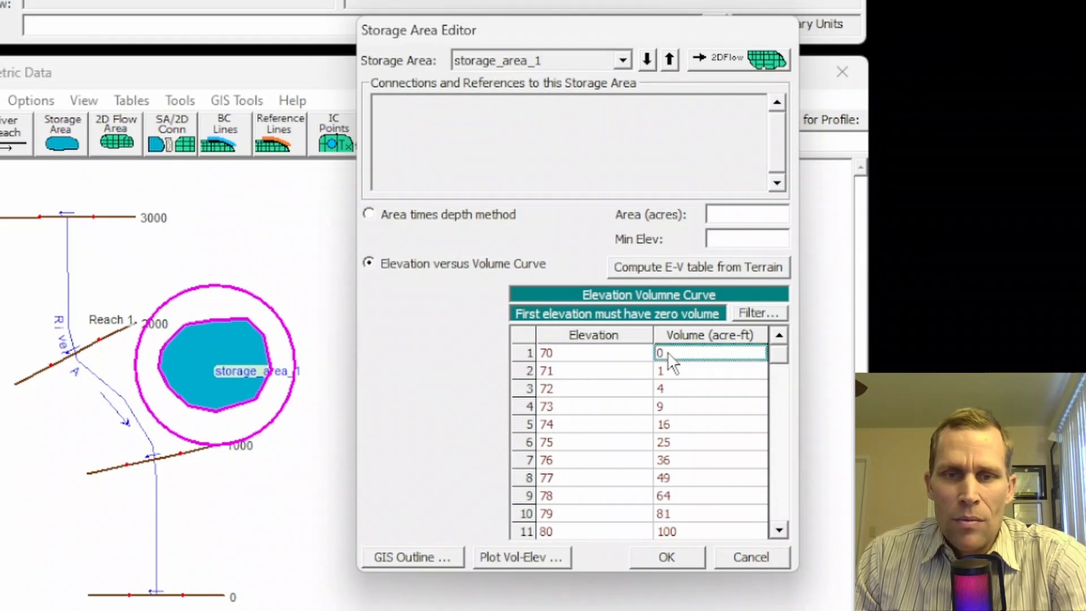
left_click(612, 369)
scroll(581, 348, "down", 5)
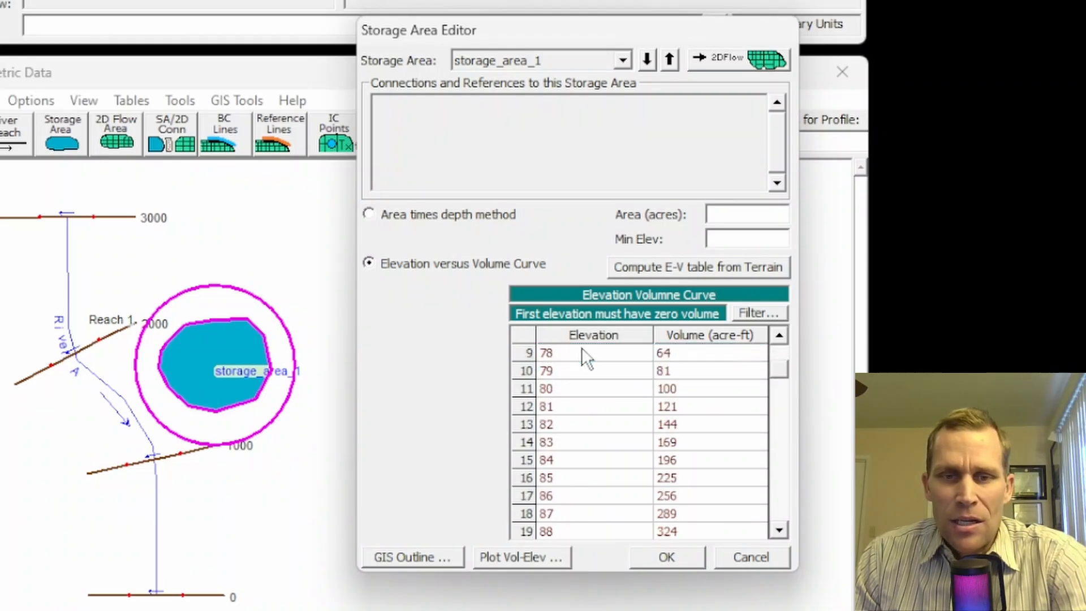
left_click(662, 423)
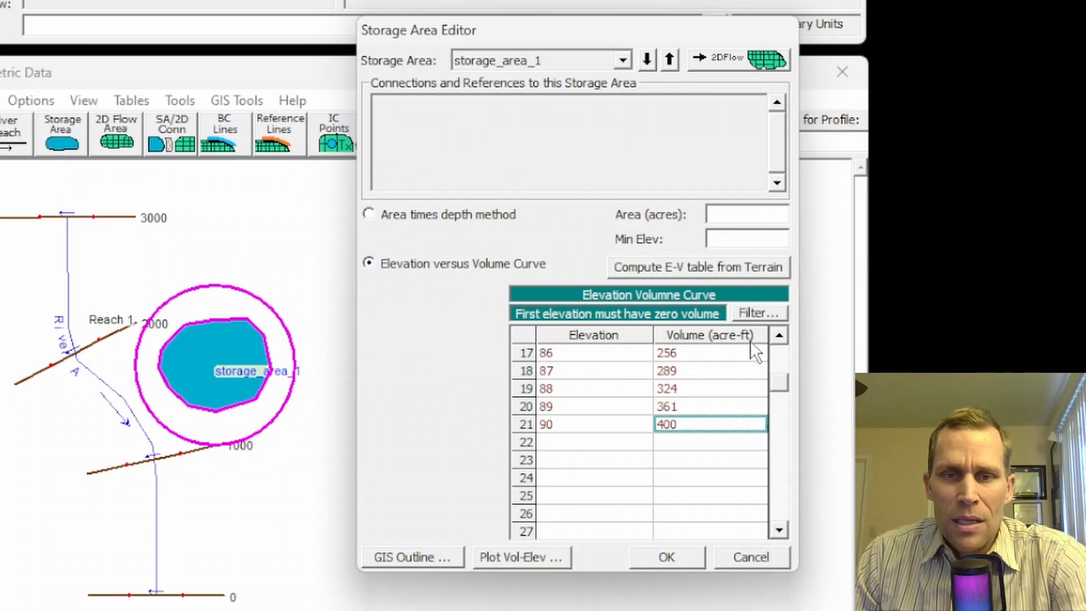
left_click(598, 427)
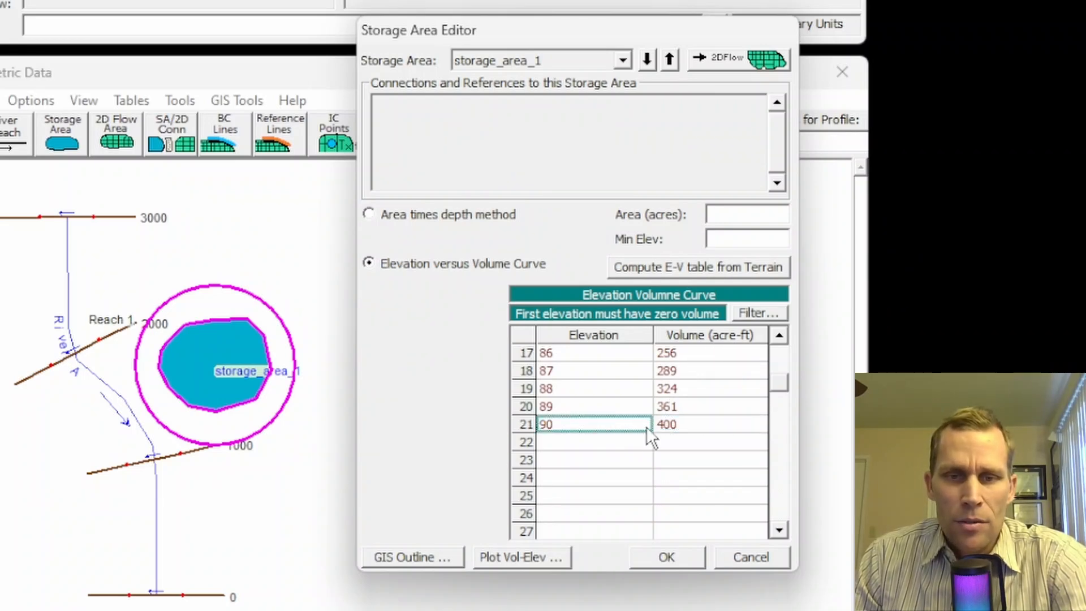
left_click(685, 427)
scroll(608, 399, "up", 5)
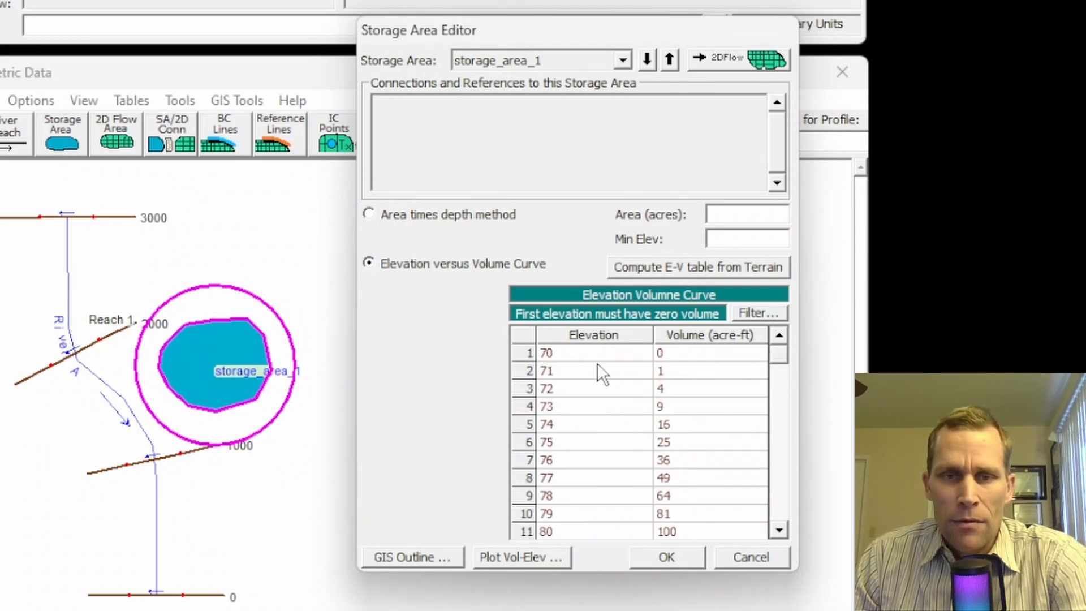
left_click(595, 357)
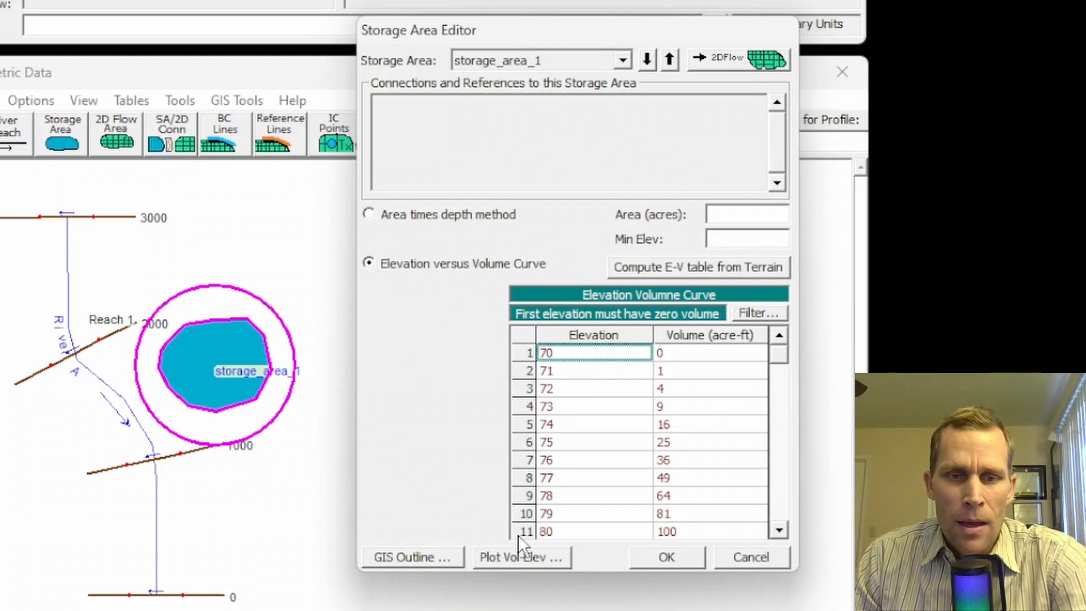
Review the volume-elevation curve of storage_area_1 as a plot and a table, and accept the storage area data
left_click(520, 556)
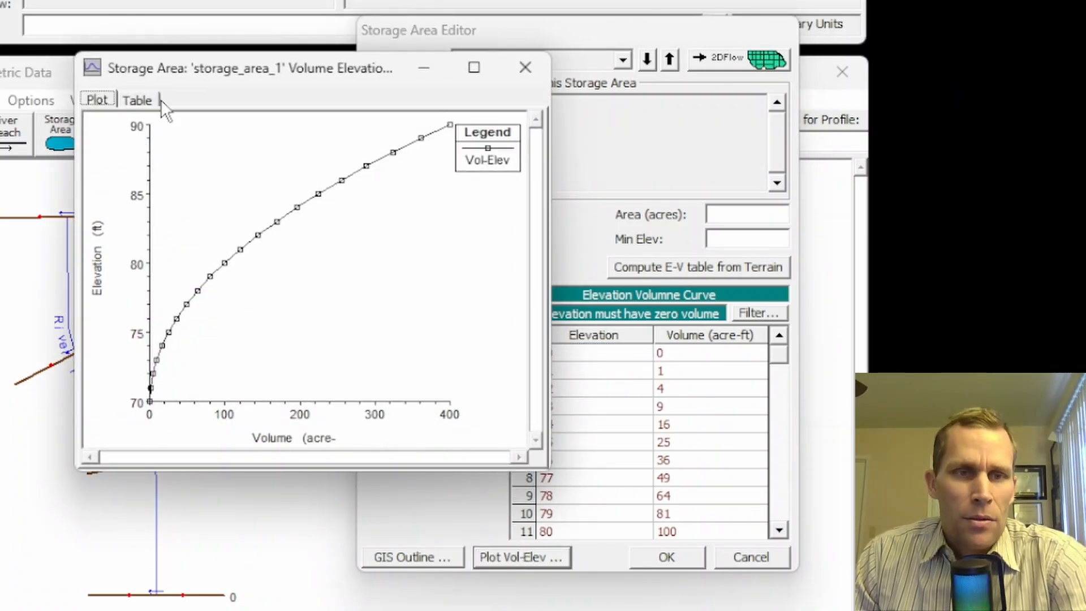
left_click(144, 101)
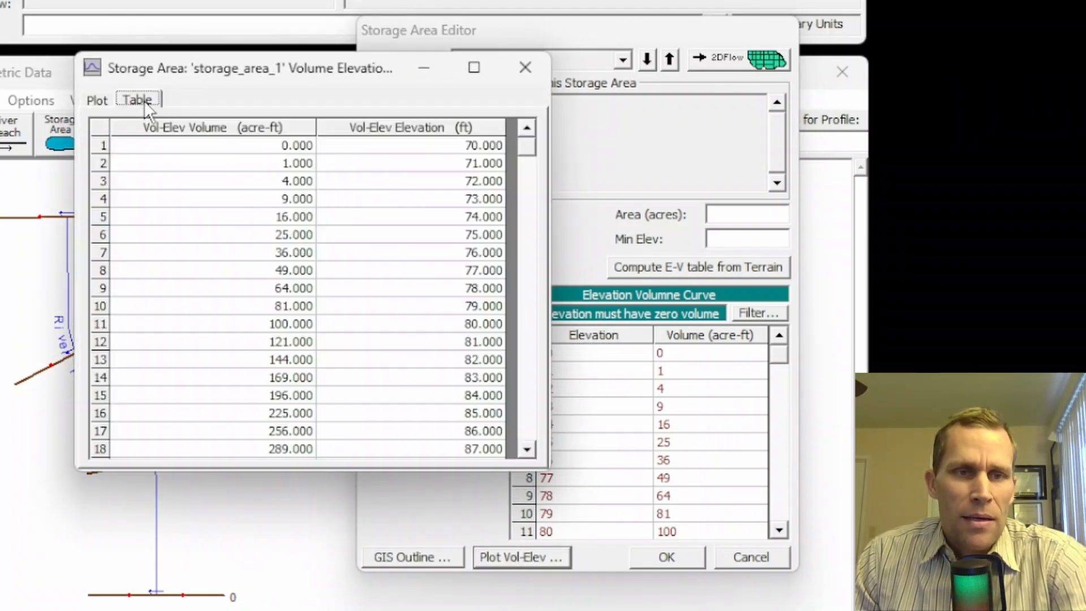
left_click(525, 63)
left_click(659, 553)
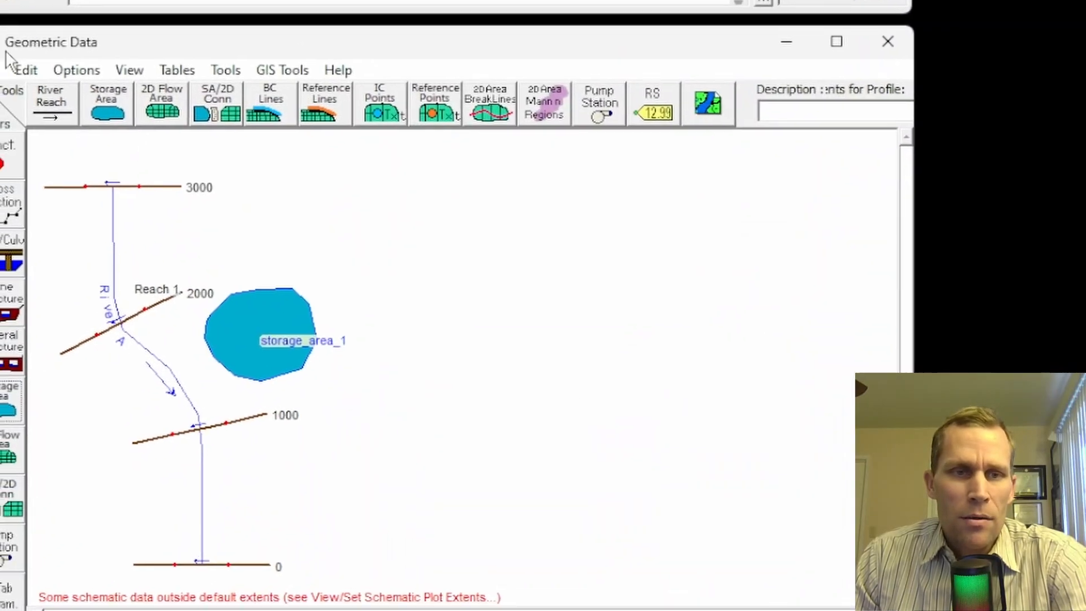
Save the geometry data in the project folder with the title base
left_click(23, 47)
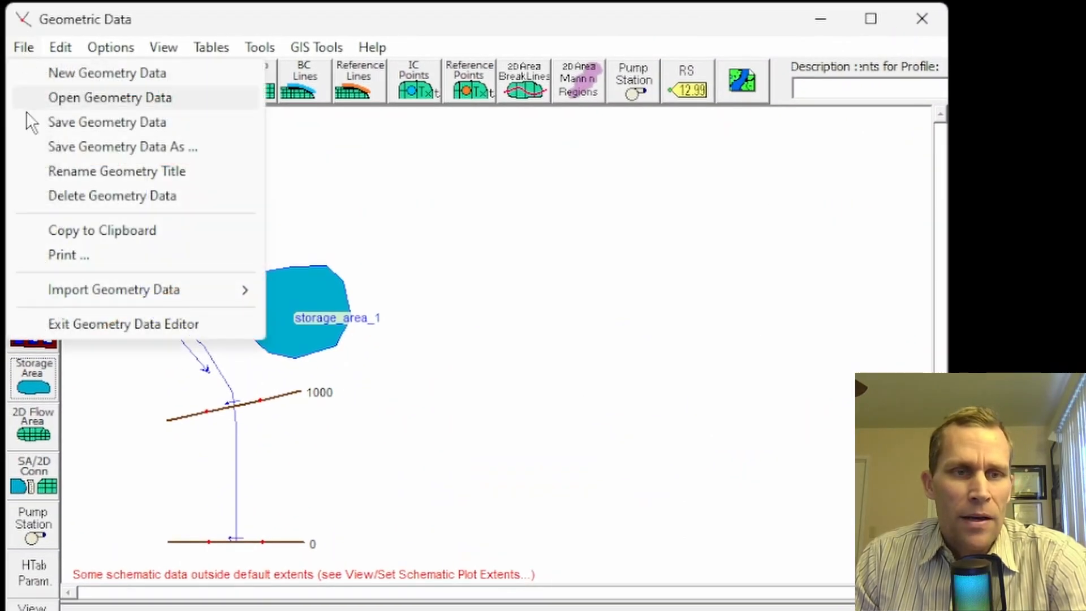
left_click(113, 123)
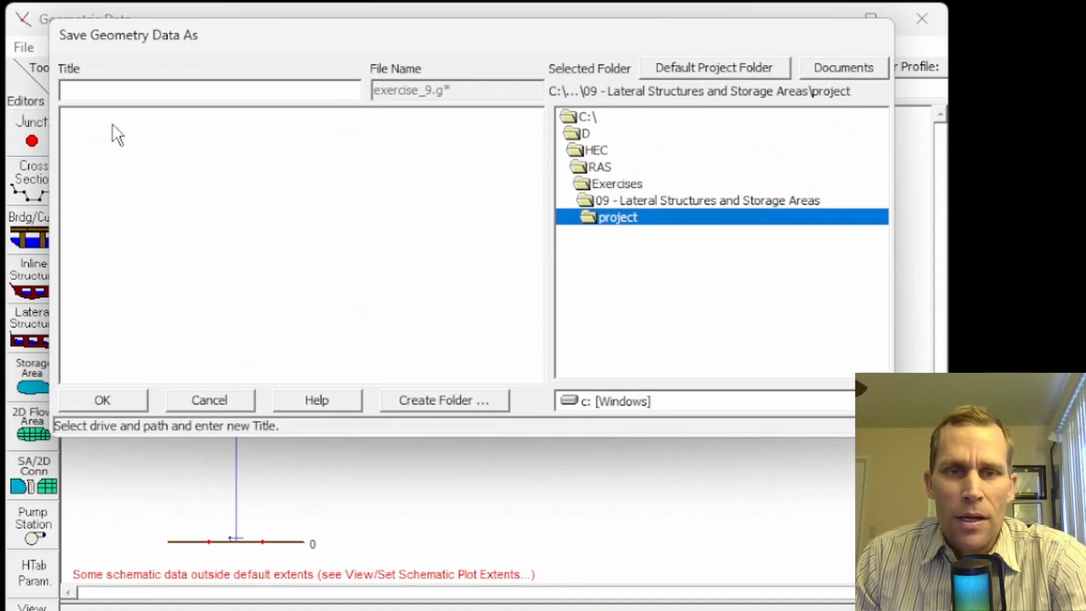
type("base")
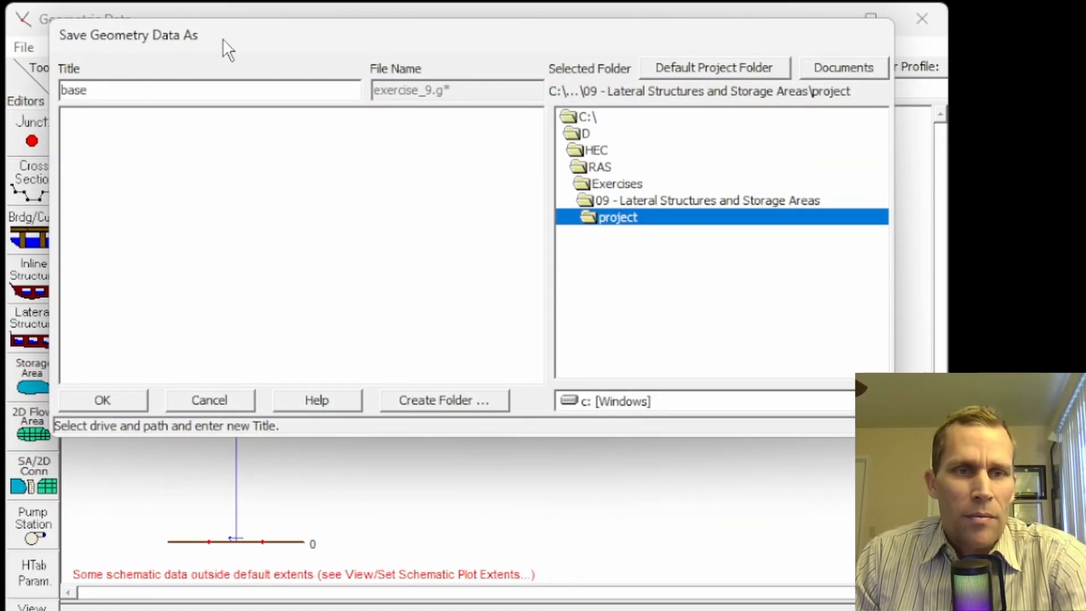
left_click_drag(222, 37, 238, 35)
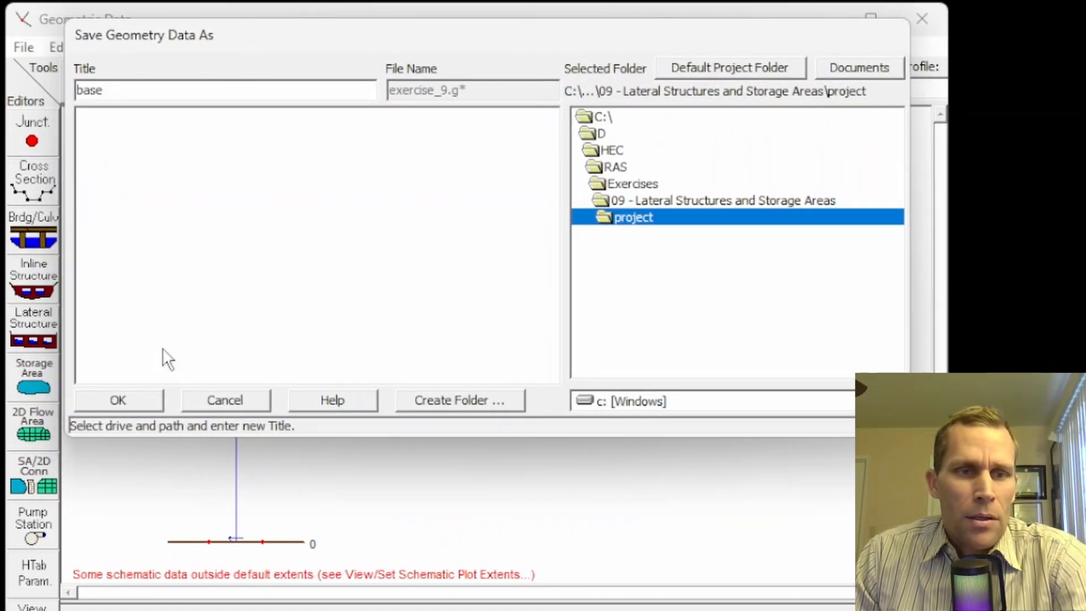
left_click(132, 405)
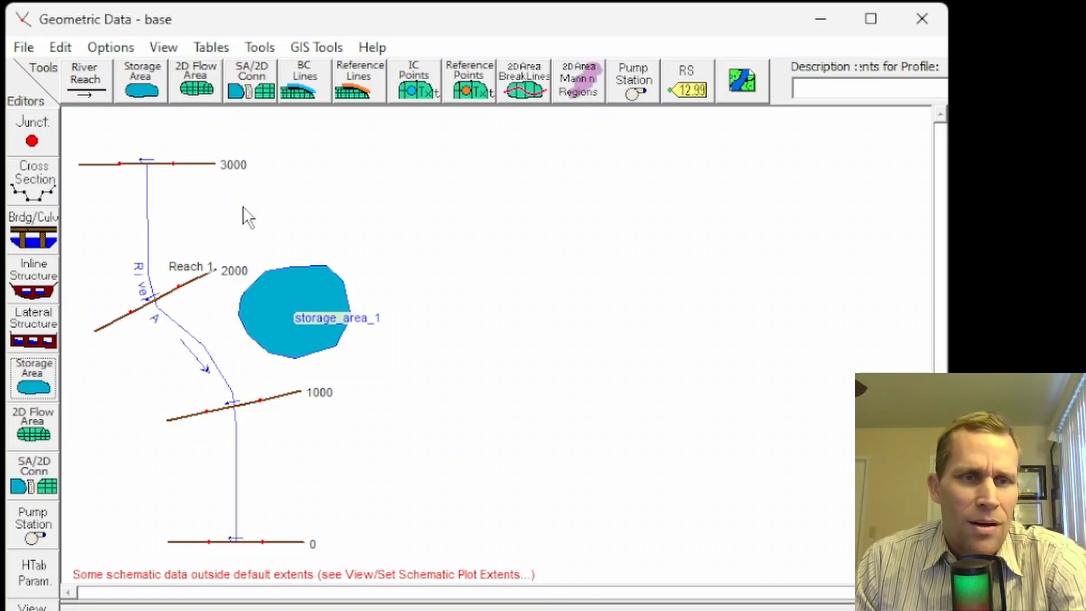
Remove the vertices along the river-facing west edge of storage_area_1
right_click(281, 306)
left_click(66, 45)
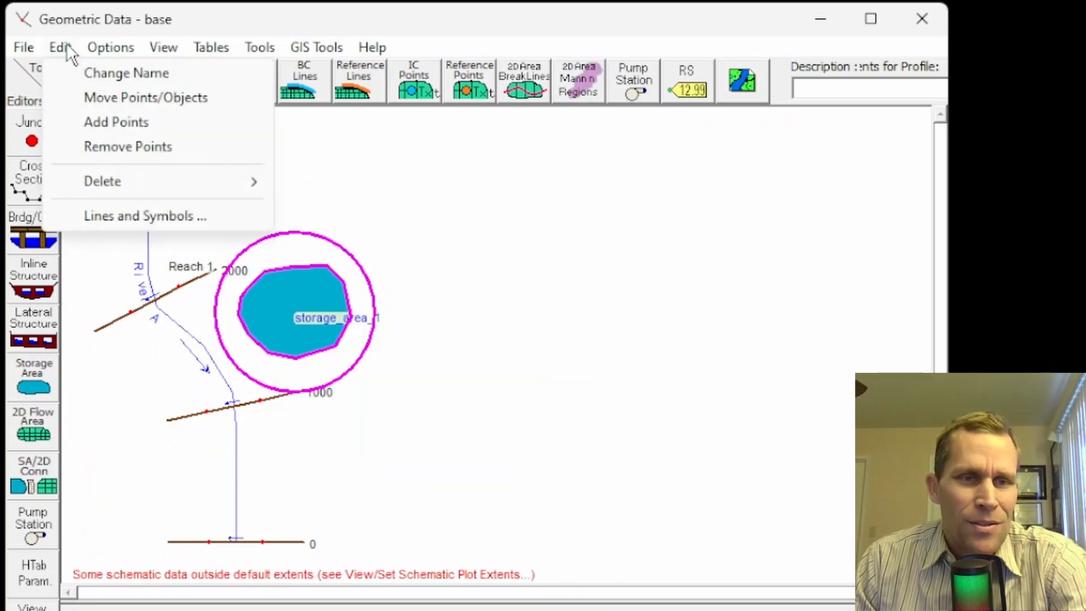
left_click(105, 148)
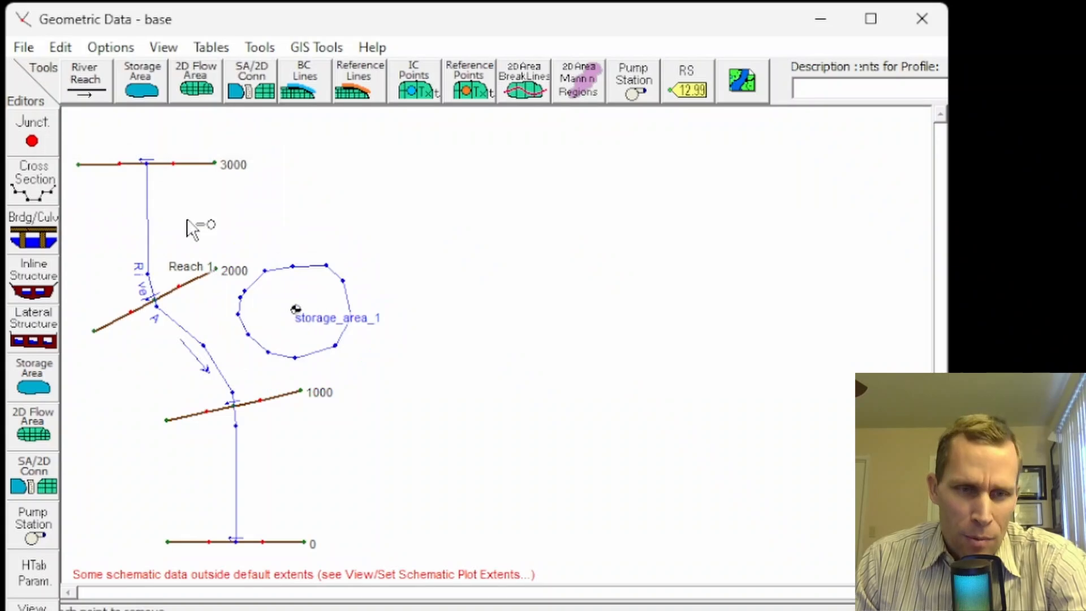
left_click(245, 292)
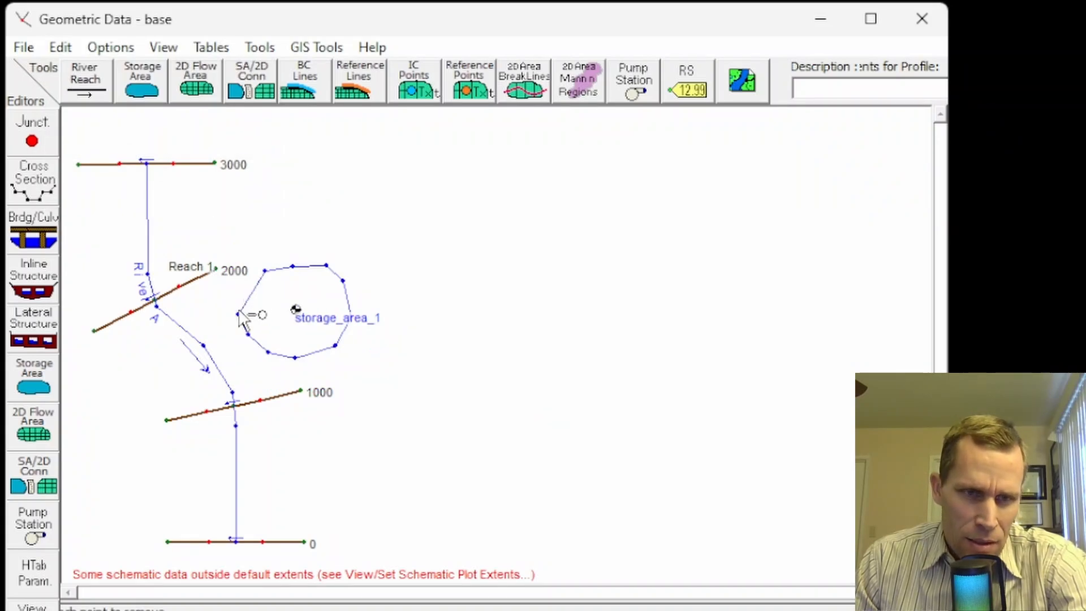
left_click(237, 312)
left_click(248, 333)
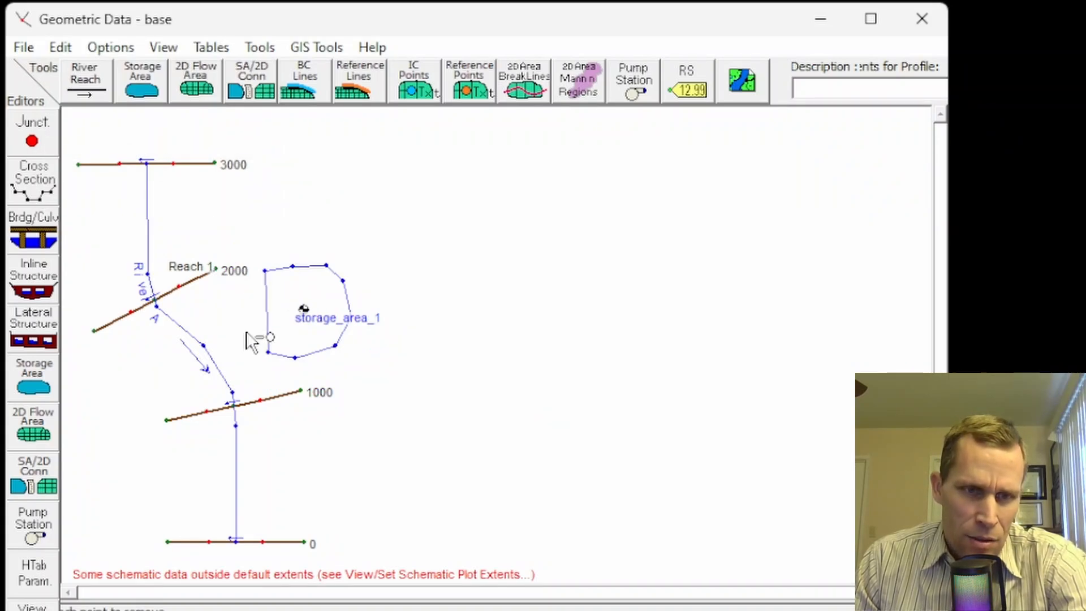
left_click(268, 352)
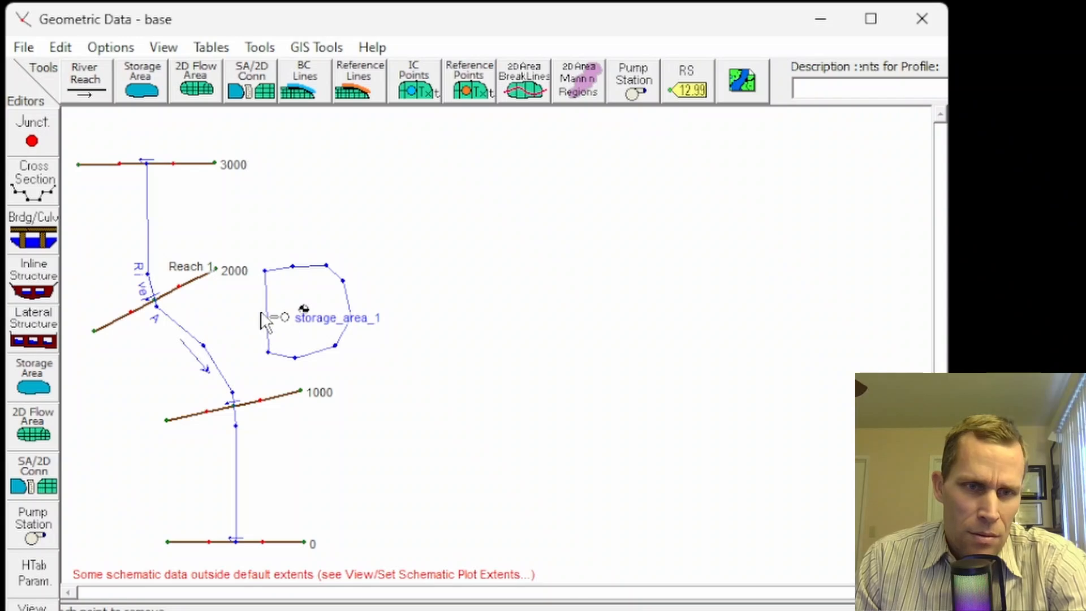
Move the southwest and south vertices of storage_area_1 inward to reshape its lower edge, and leave the point-moving mode
left_click(62, 47)
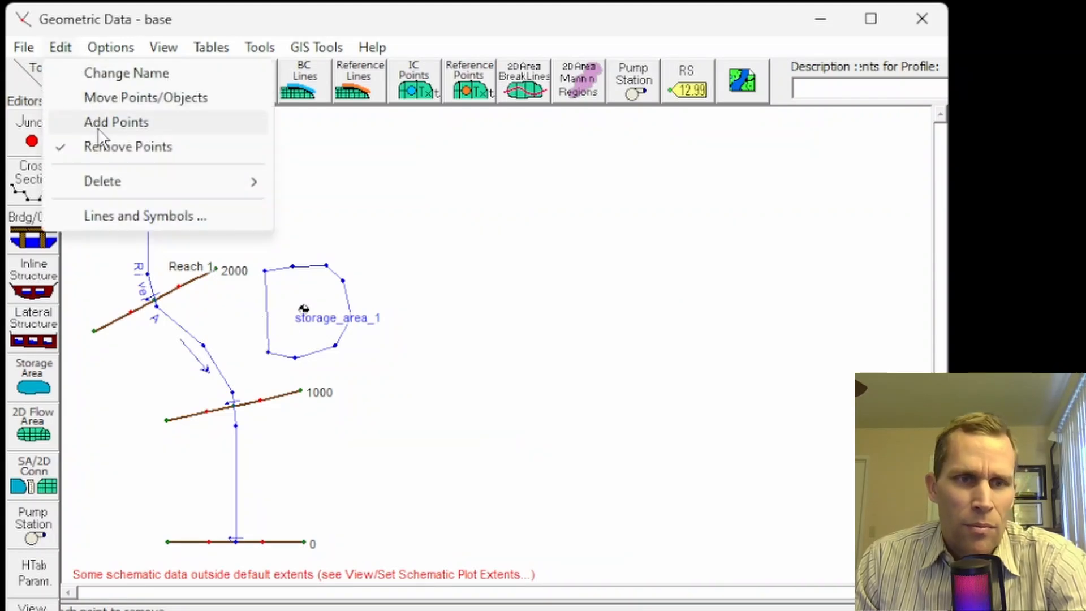
left_click(104, 98)
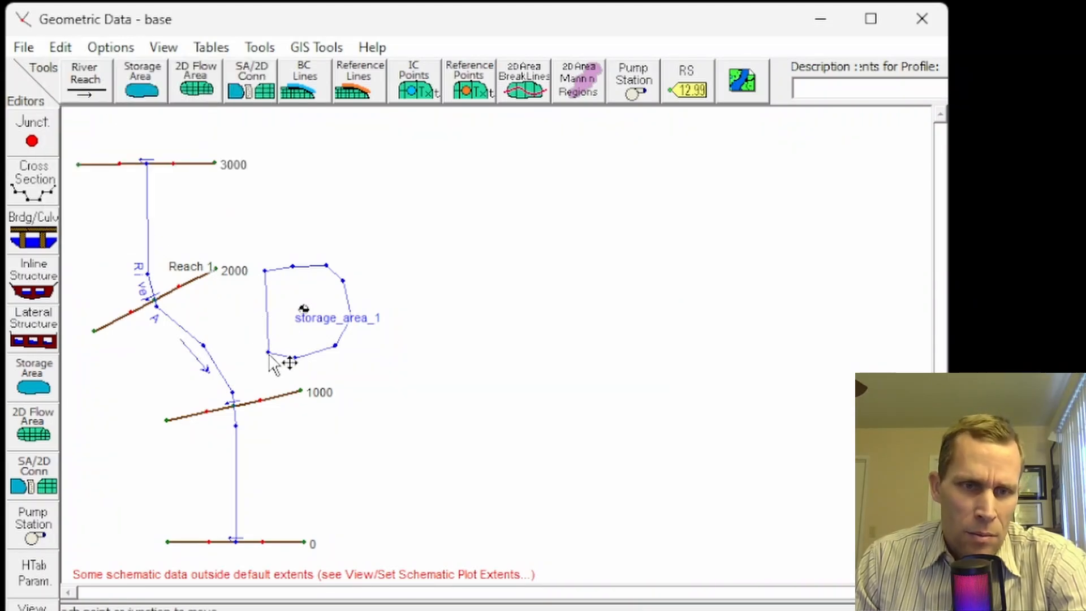
left_click_drag(268, 353, 259, 314)
left_click_drag(294, 357, 289, 345)
left_click(63, 48)
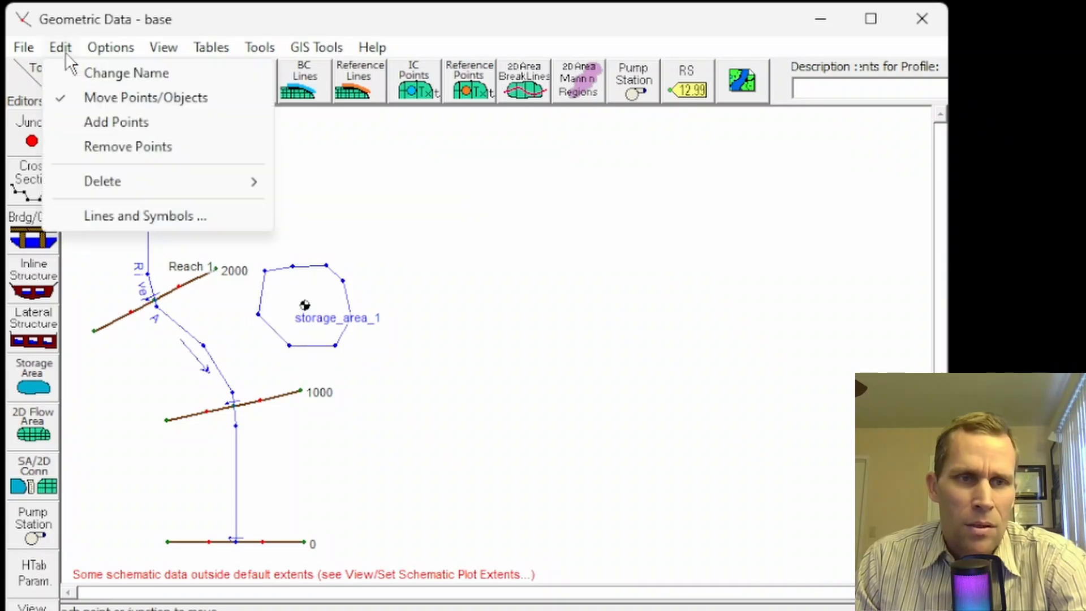
left_click(101, 98)
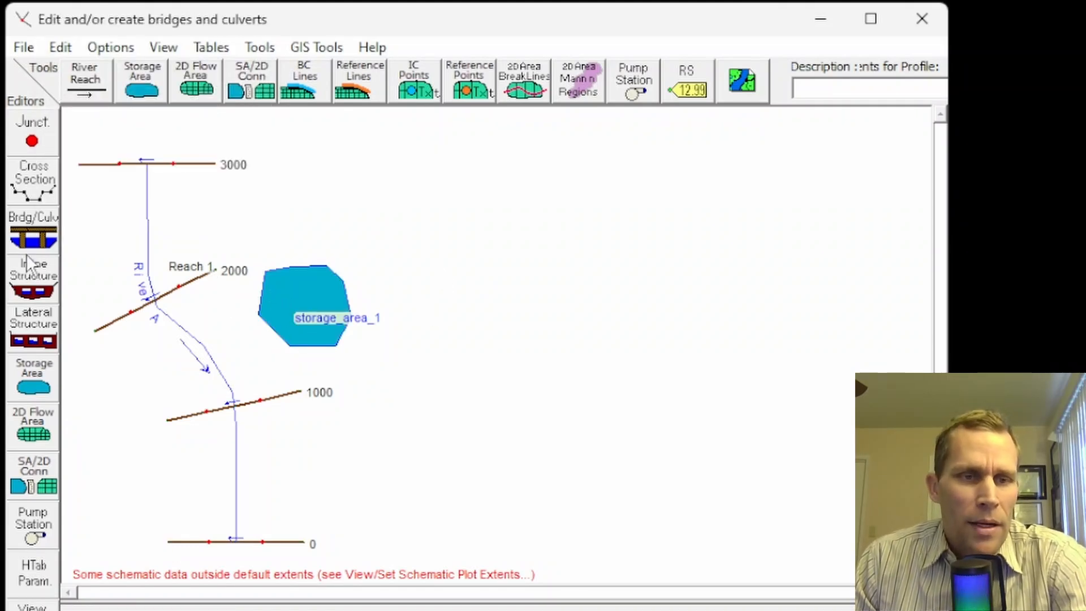
Add a lateral structure at river station 1800 on River A, Reach 1, and set its headwater position to Left overbank
left_click(44, 328)
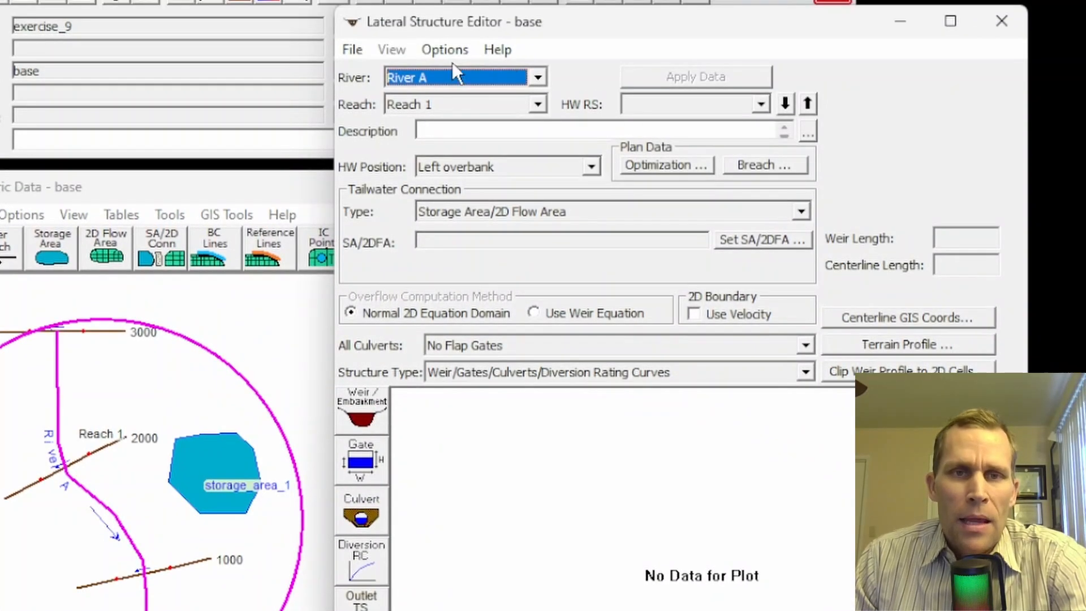
left_click(450, 52)
left_click(463, 76)
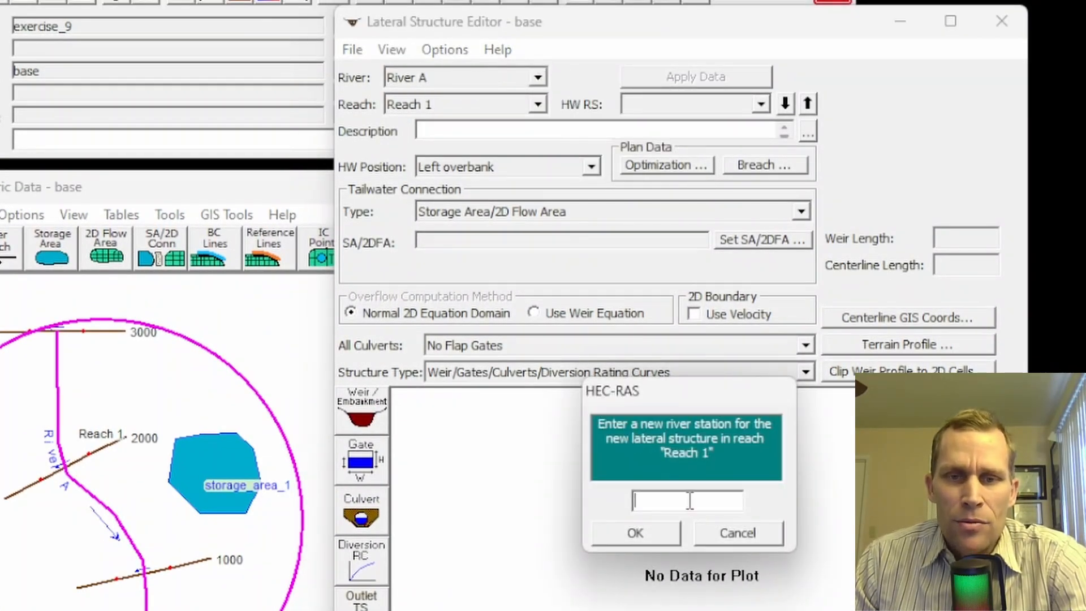
type("1800")
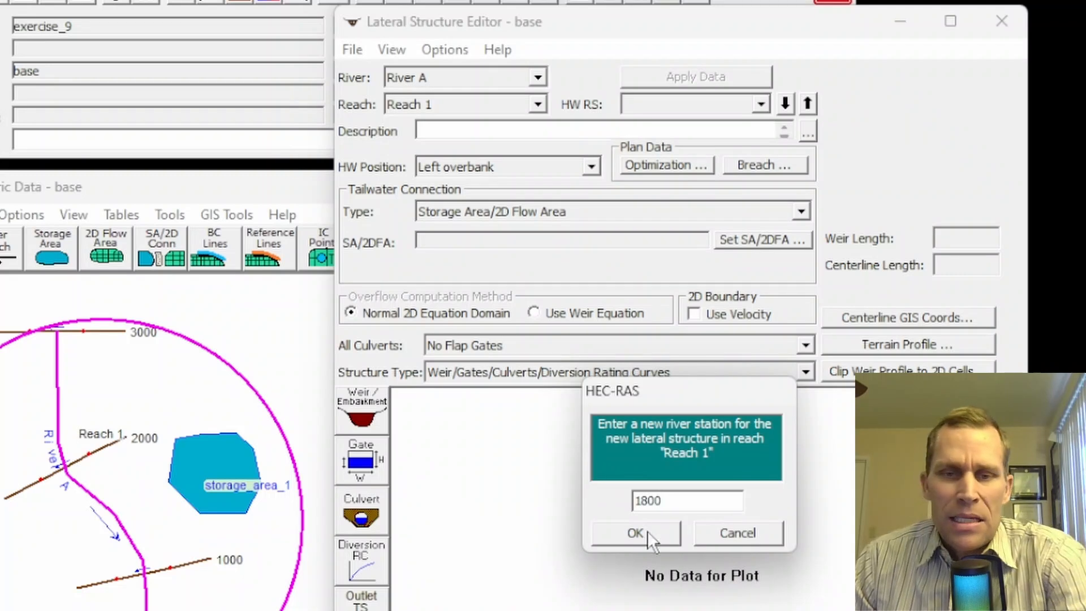
left_click(636, 533)
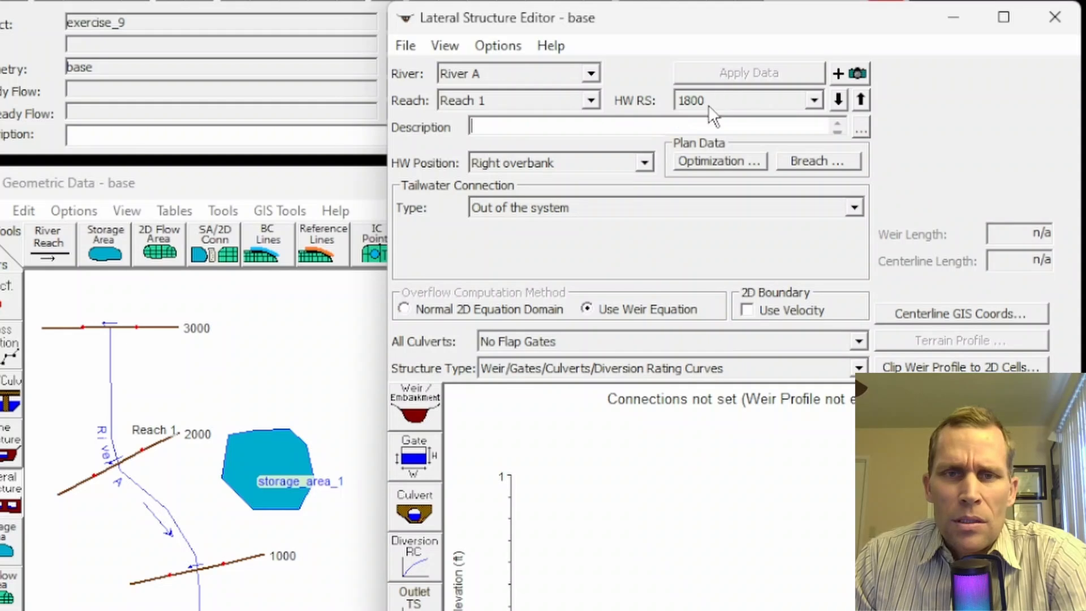
left_click(569, 160)
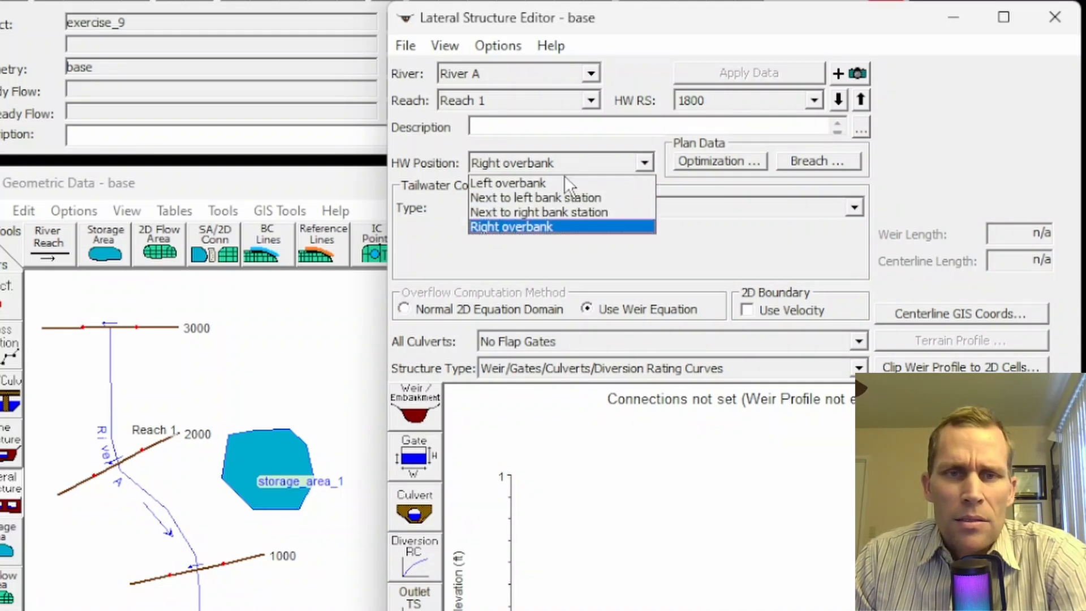
left_click(559, 187)
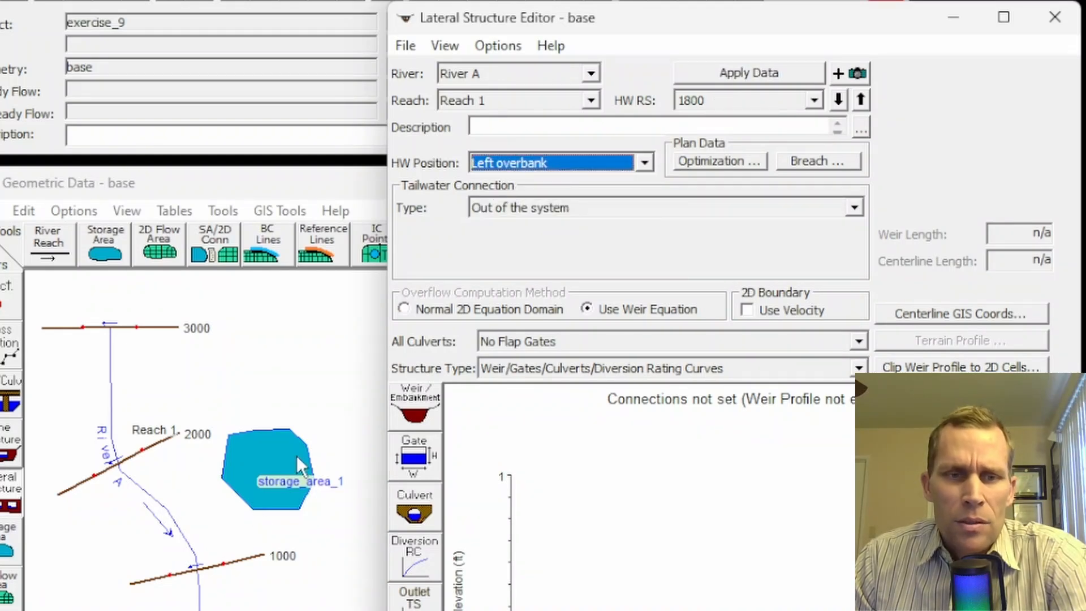
Check the flow optimization options for the lateral structure at station 1800, and close the steady flow analysis window
left_click(715, 164)
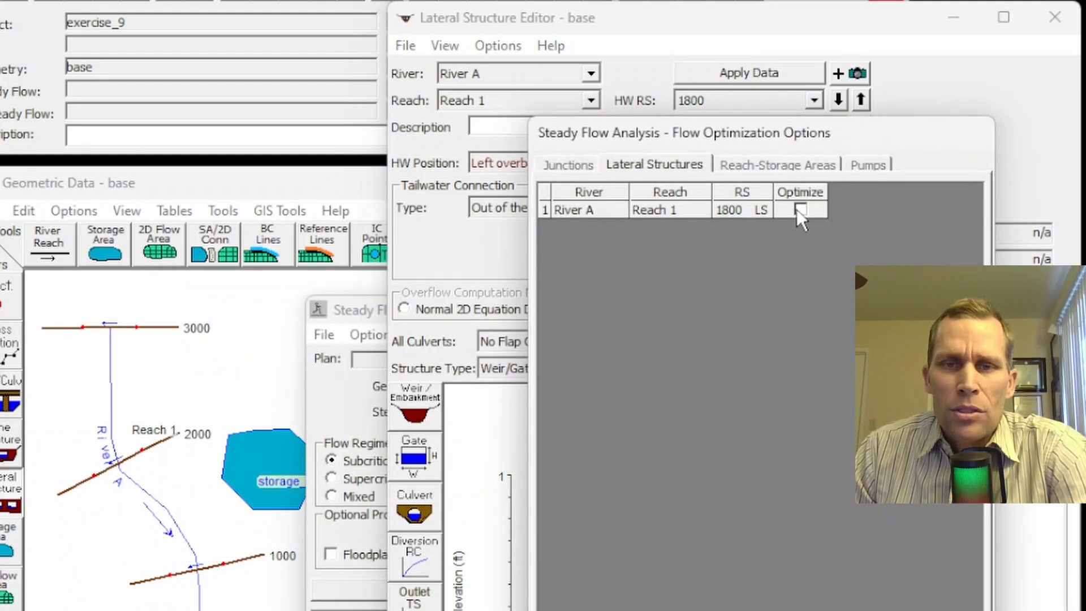
left_click(798, 210)
left_click(875, 586)
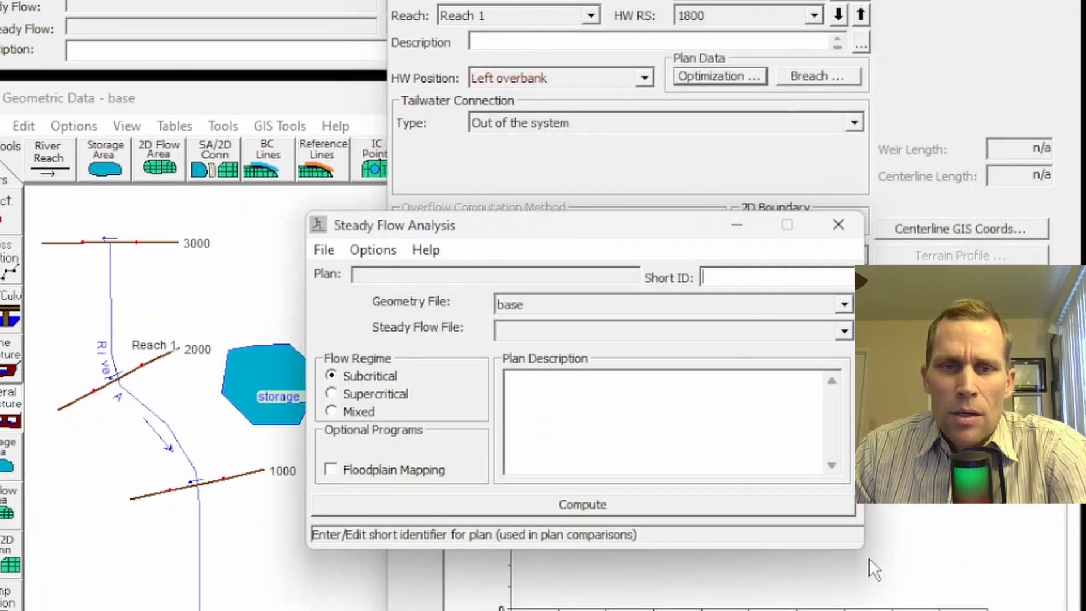
left_click(836, 228)
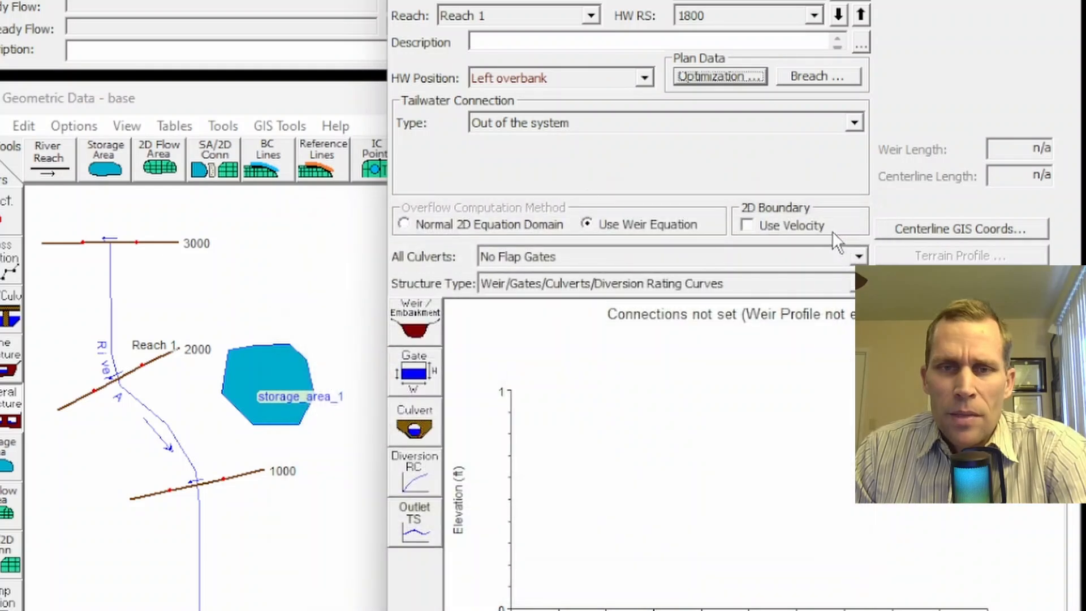
Set the lateral structure's tailwater connection type to Storage Area/2D Flow Area and connect it to storage_area_1
left_click(491, 123)
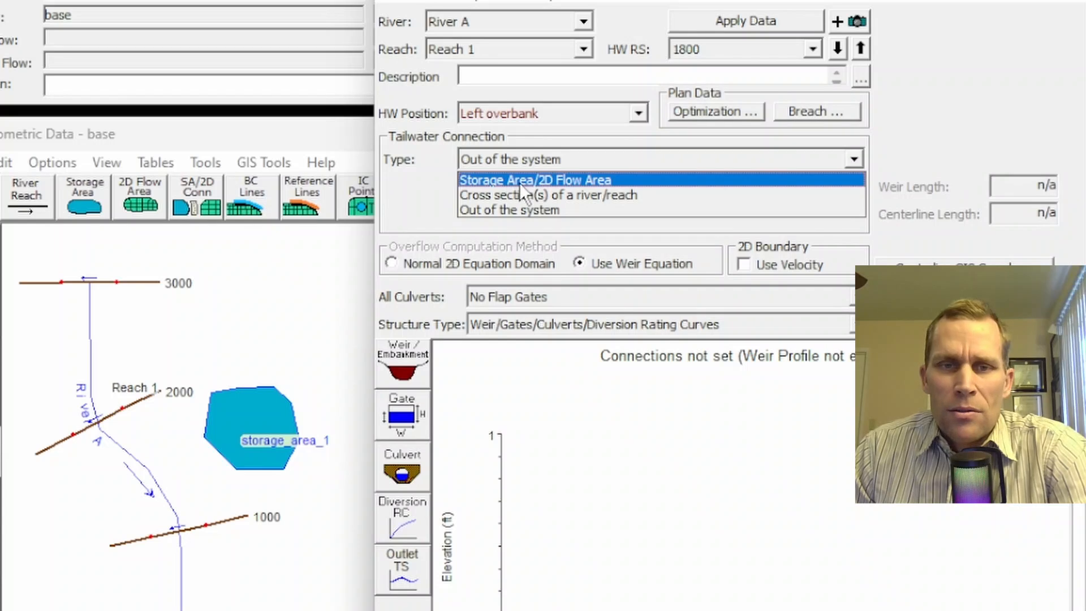
left_click(562, 182)
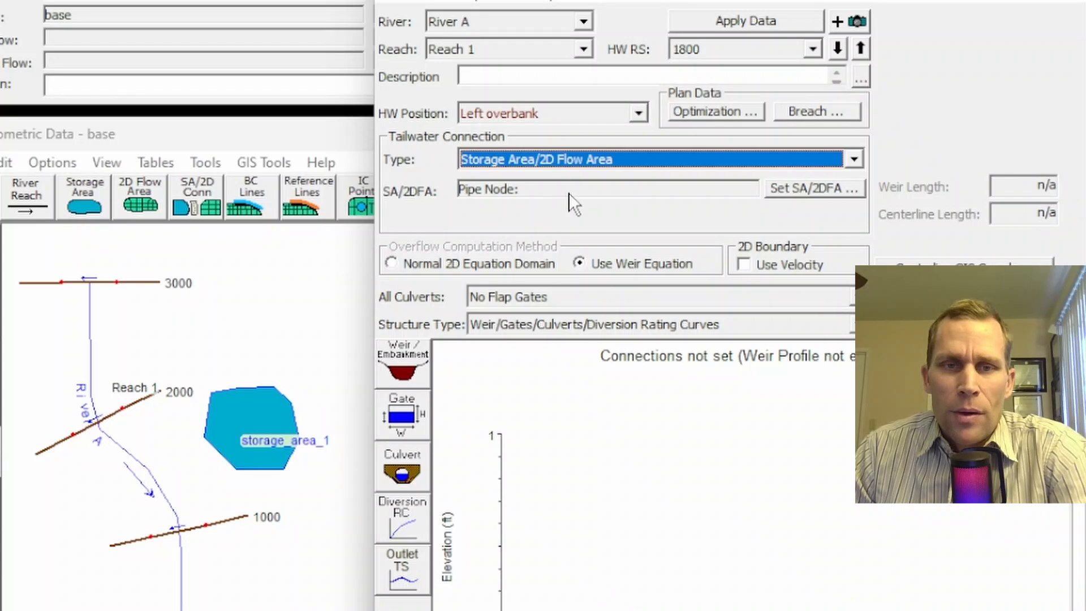
left_click(802, 189)
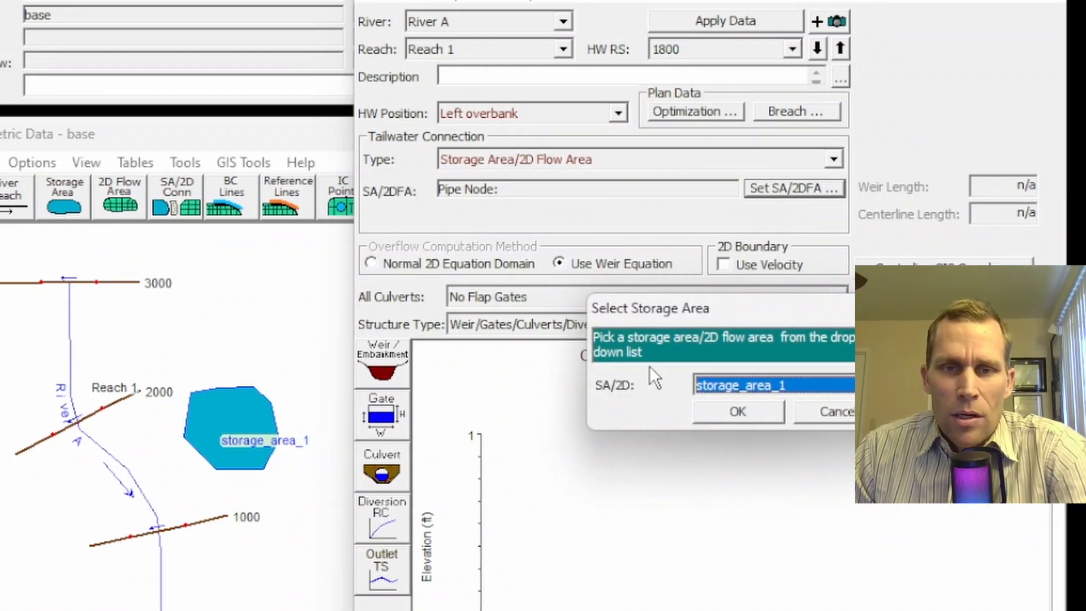
left_click(699, 383)
left_click(729, 406)
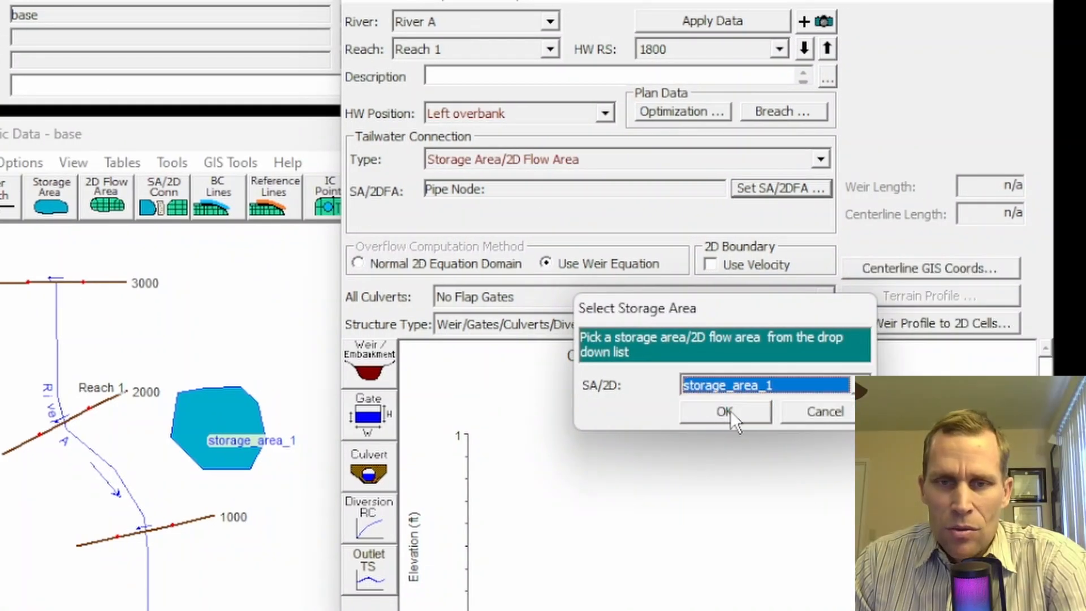
left_click(731, 411)
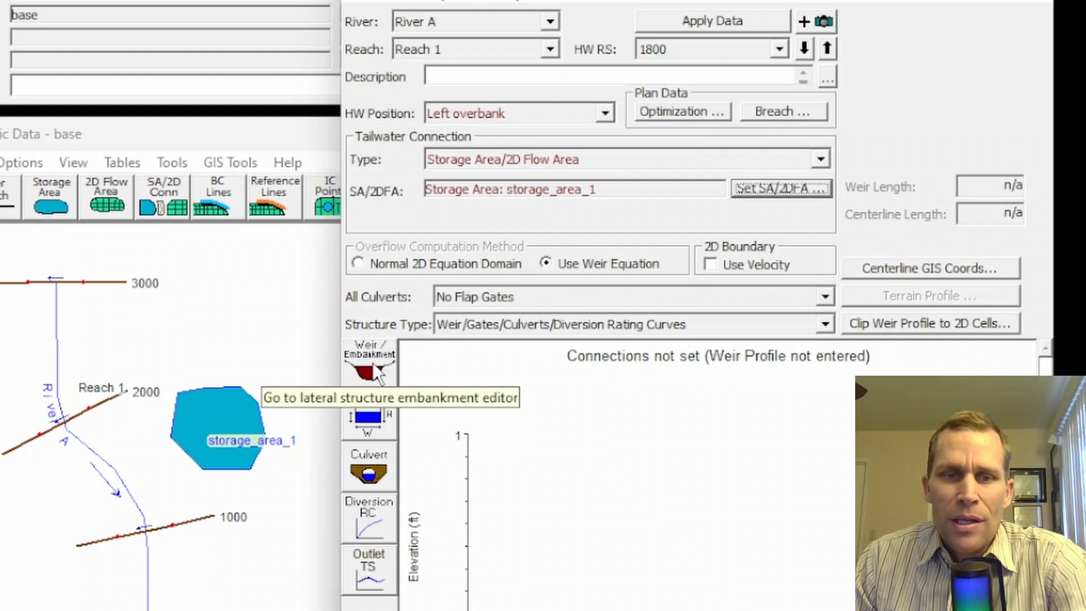
In the lateral weir embankment data, set the weir width to 40 and the headwater distance to the upstream cross section to 200
left_click_drag(659, 4, 588, 2)
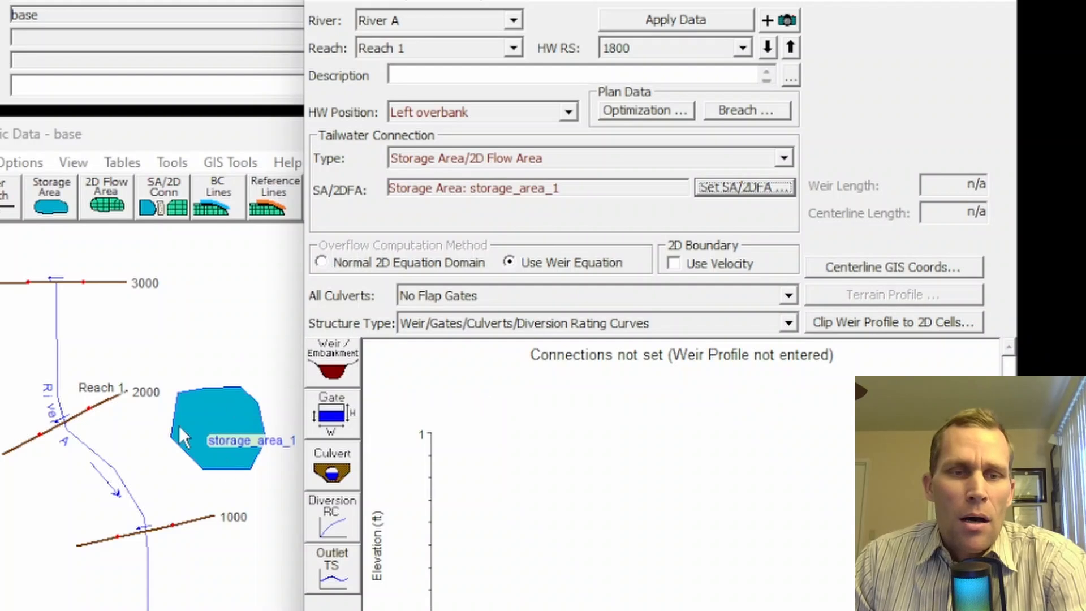
left_click(341, 369)
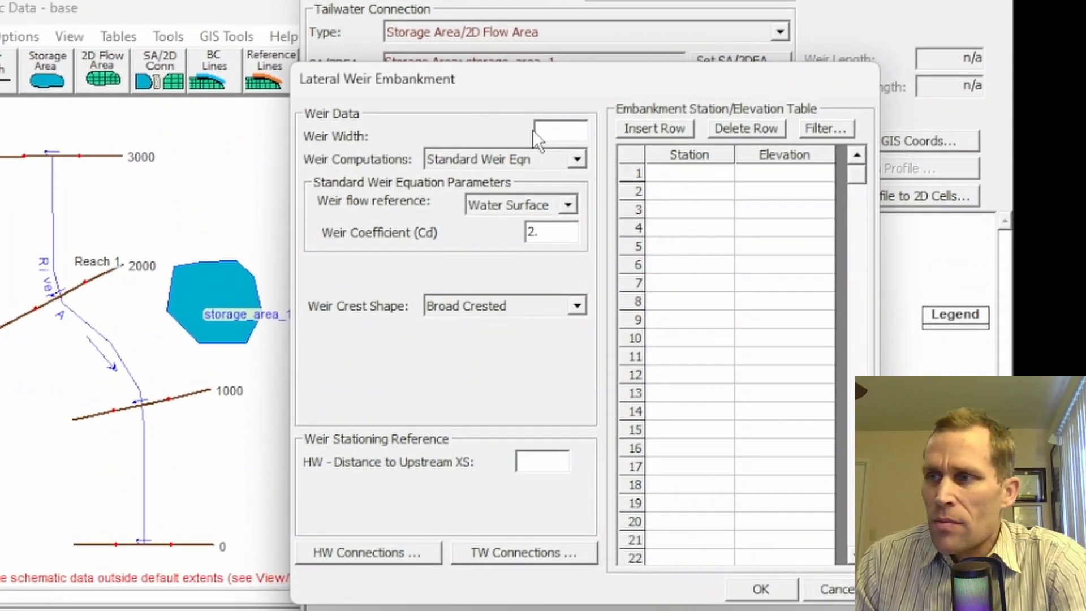
left_click(574, 134)
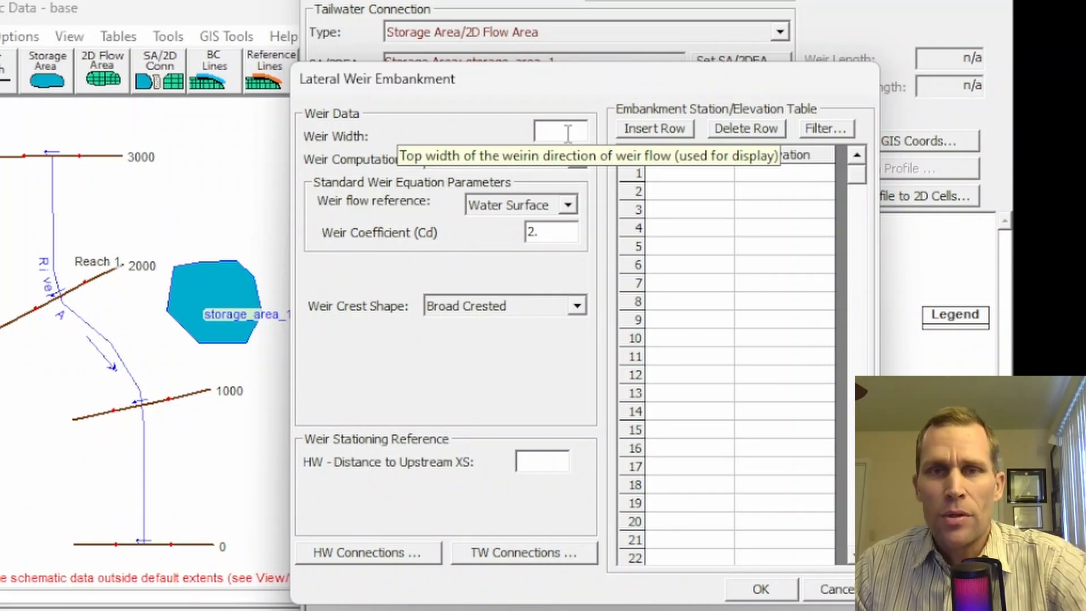
type("40")
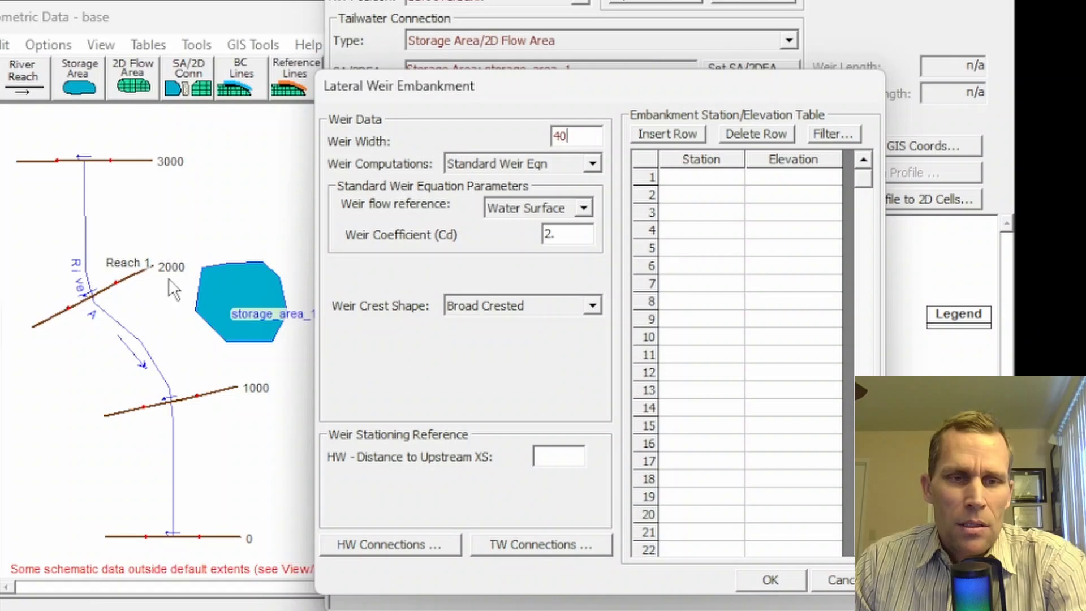
left_click(535, 453)
type("20")
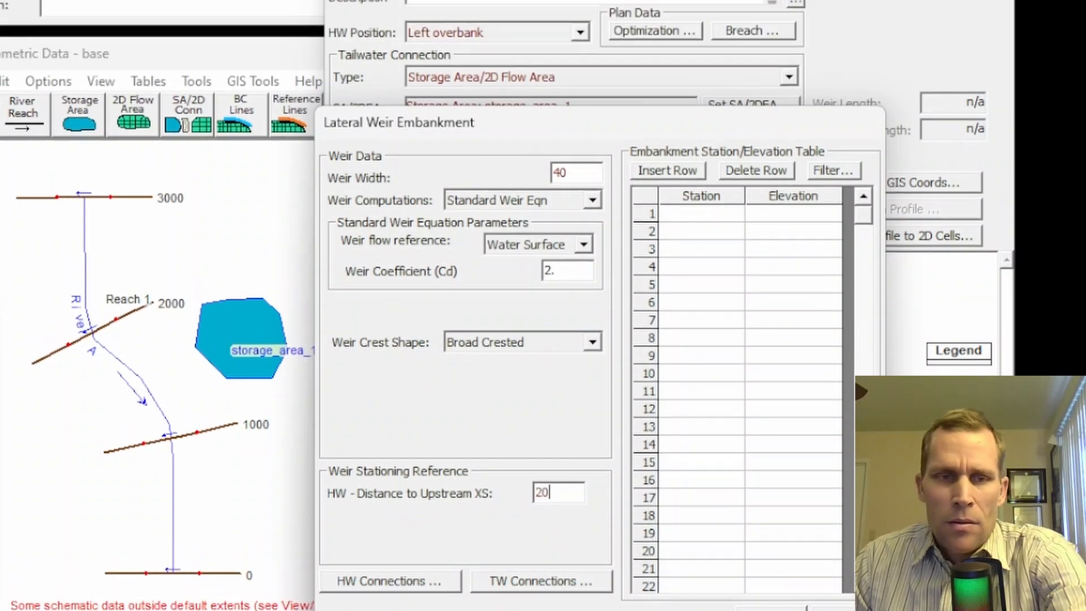
type("0")
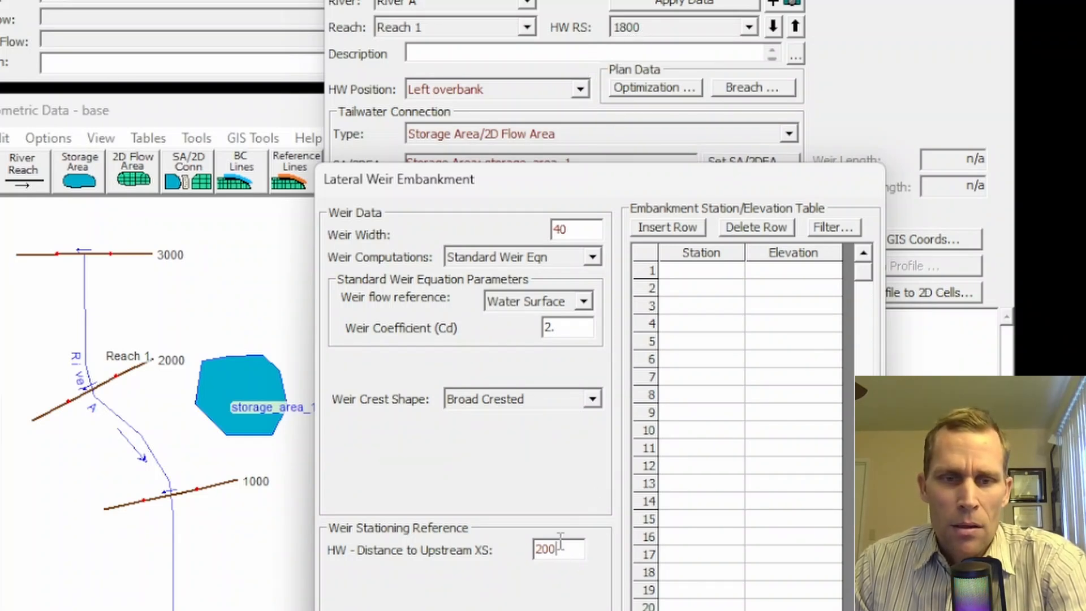
Examine the cross sections at river stations 3000 and 2000 on River A, and close the cross section data
left_click(728, 269)
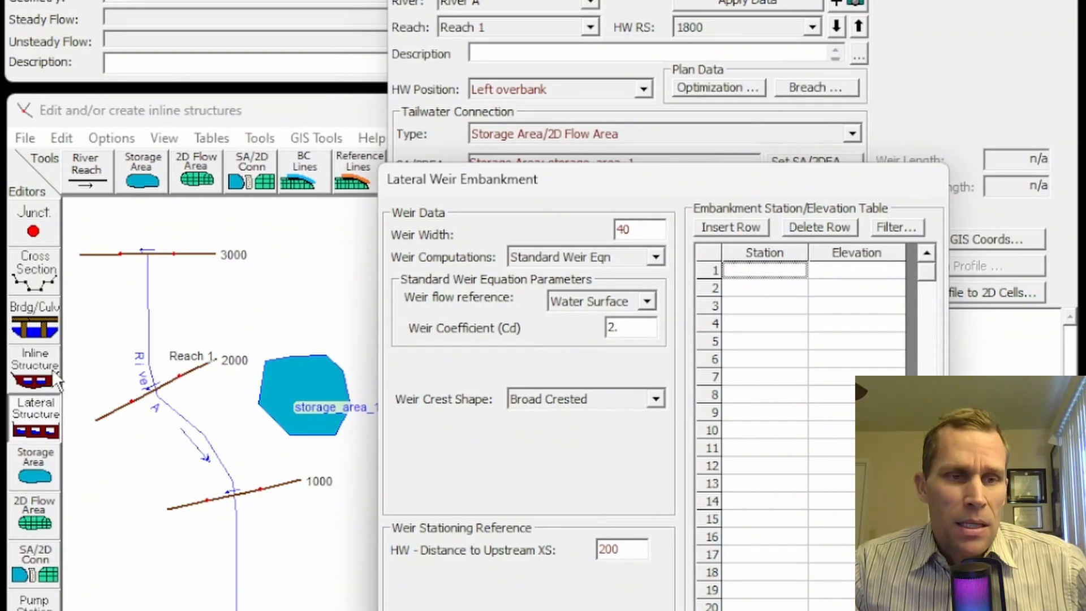
left_click(32, 284)
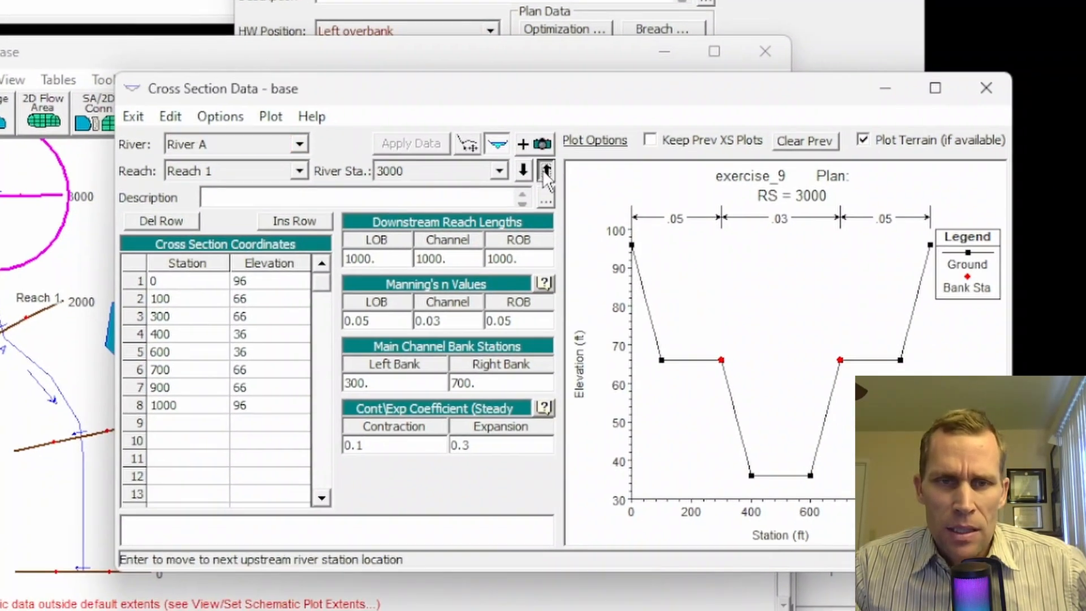
left_click(627, 200)
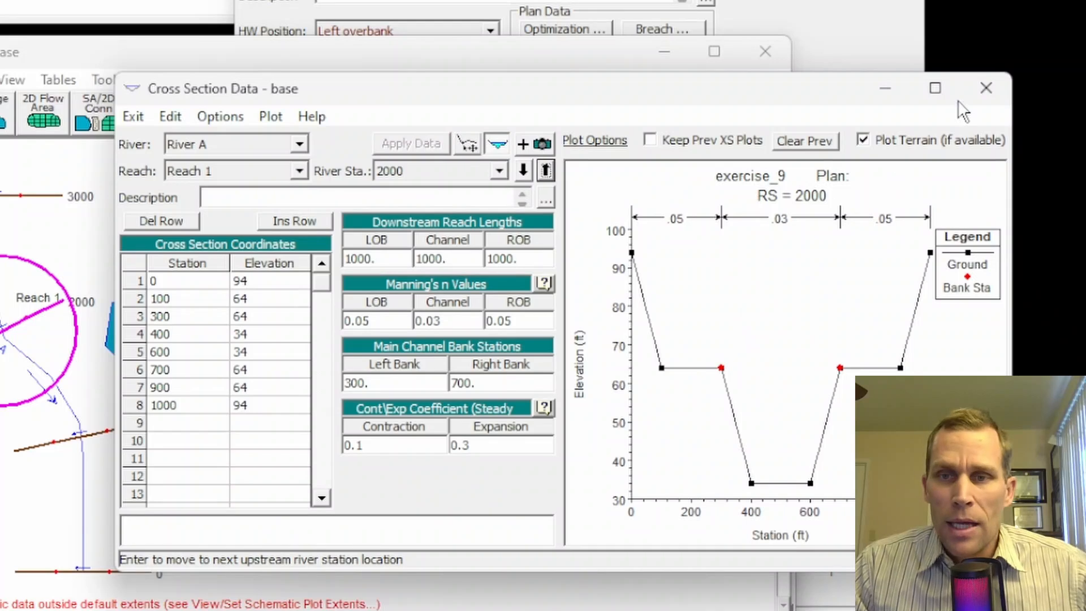
left_click(984, 91)
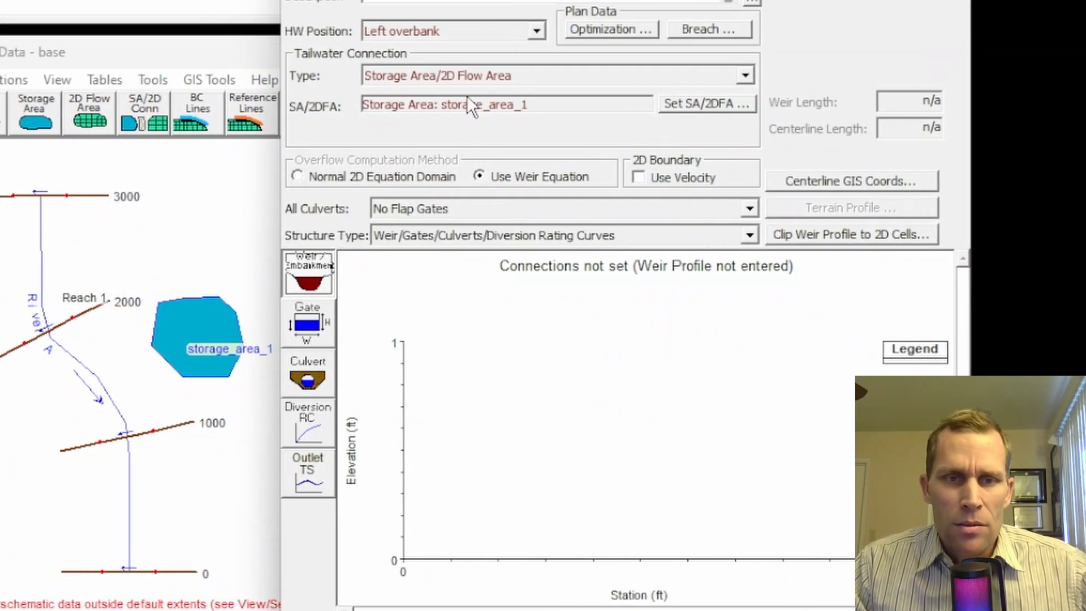
Enter and accept the embankment station/elevation pairs 0/70, 0/90, 130/90, 130/70, 170/70, 170/90, 300/90 and 300/70
left_click(269, 273)
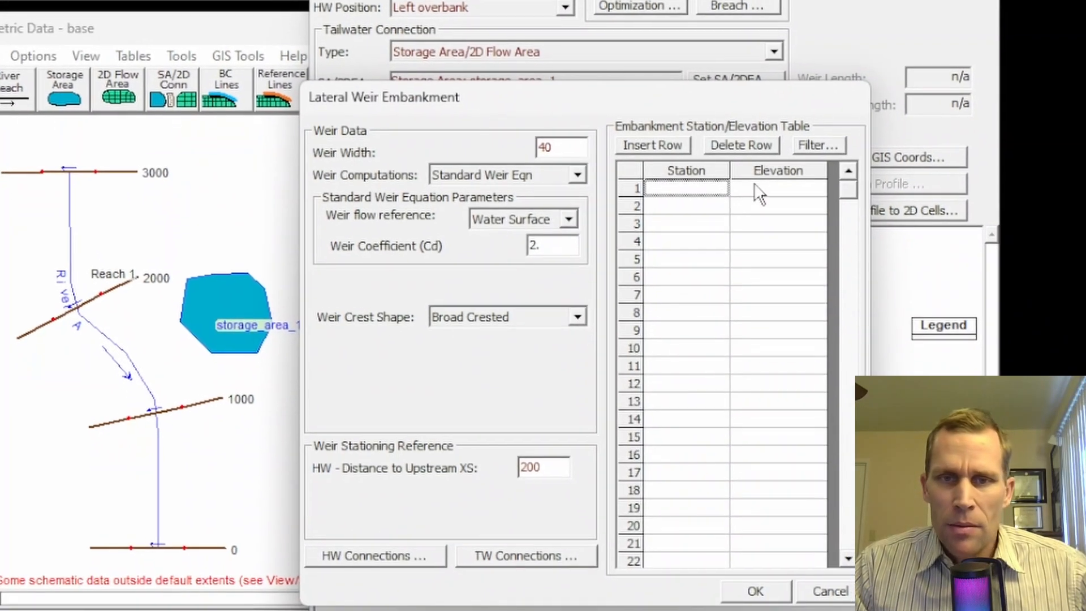
type("0")
key("Tab")
type("70")
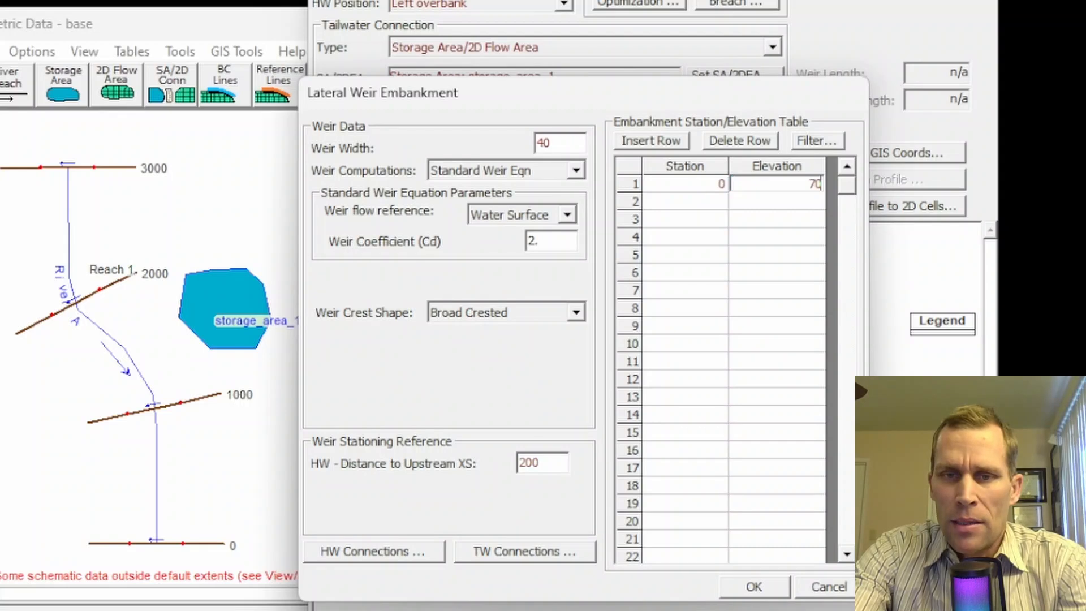
key("Tab")
type("0")
key("Tab")
type("90")
key("Tab")
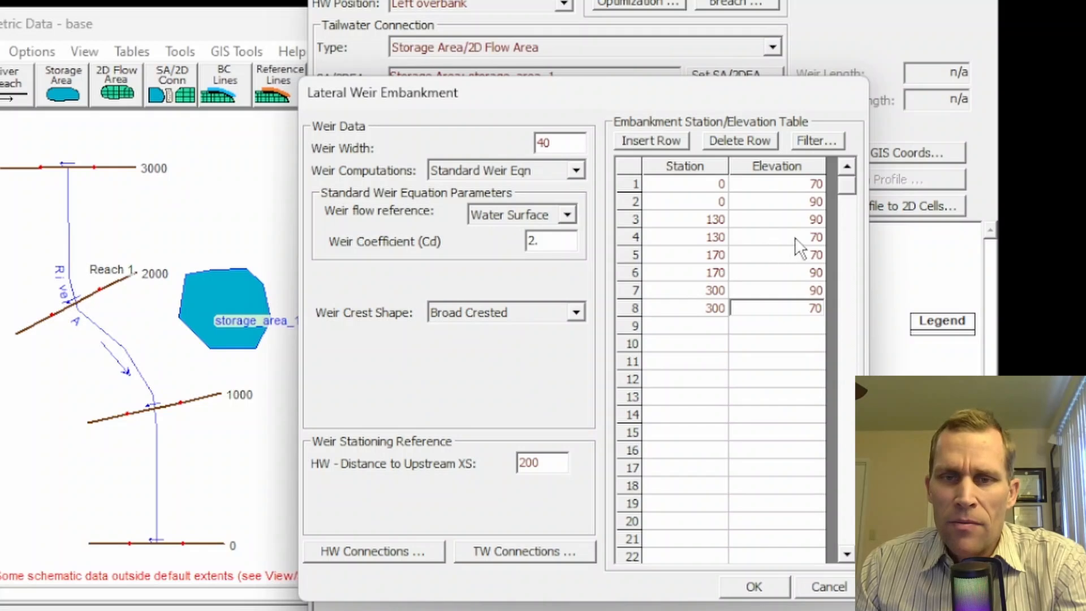
left_click_drag(795, 236, 796, 250)
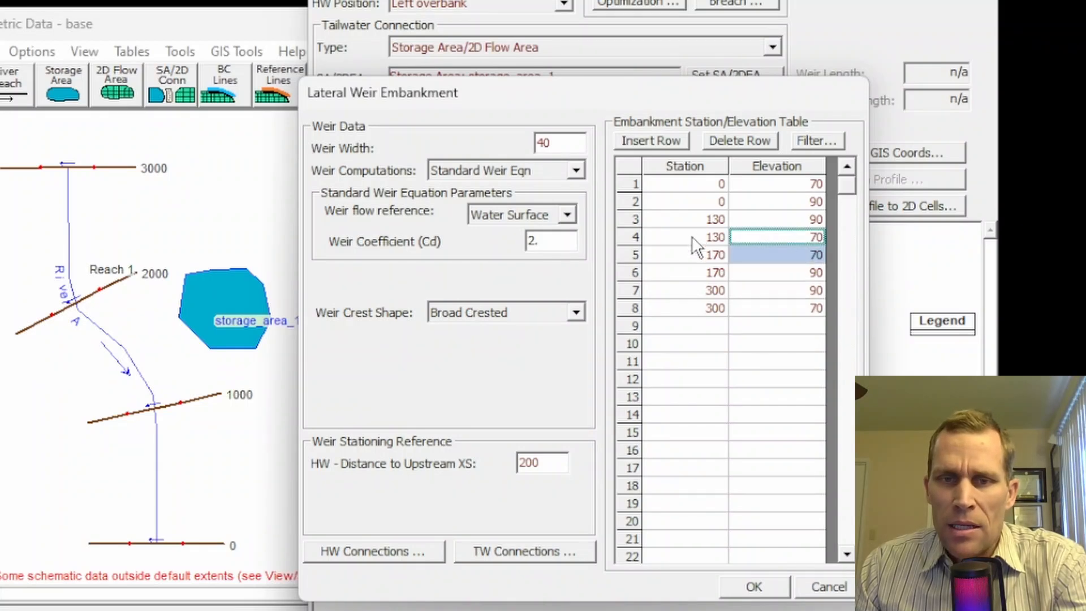
left_click_drag(691, 236, 696, 256)
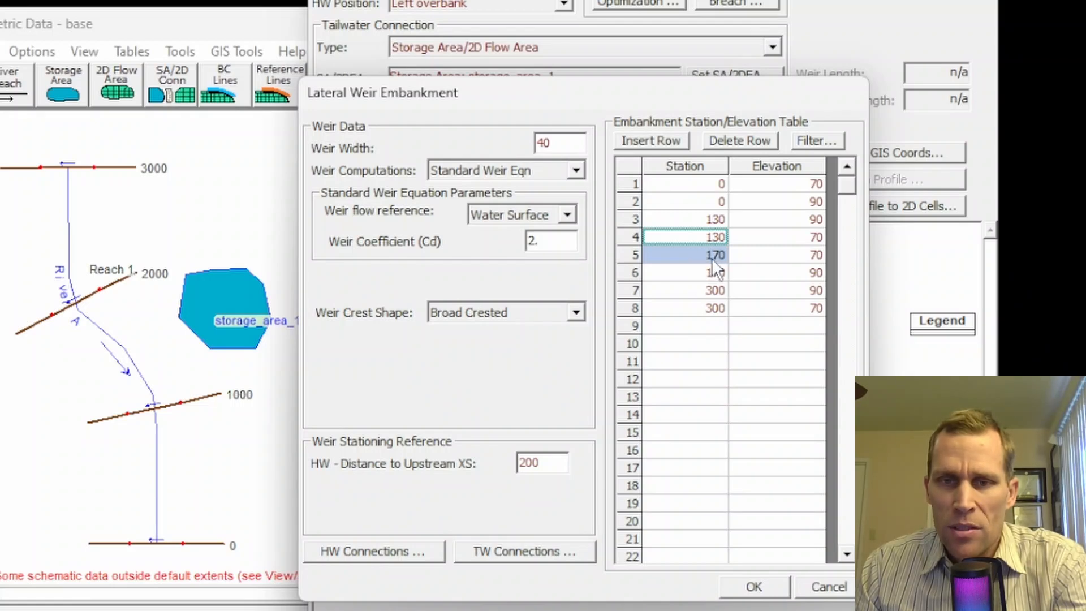
left_click_drag(809, 235, 799, 250)
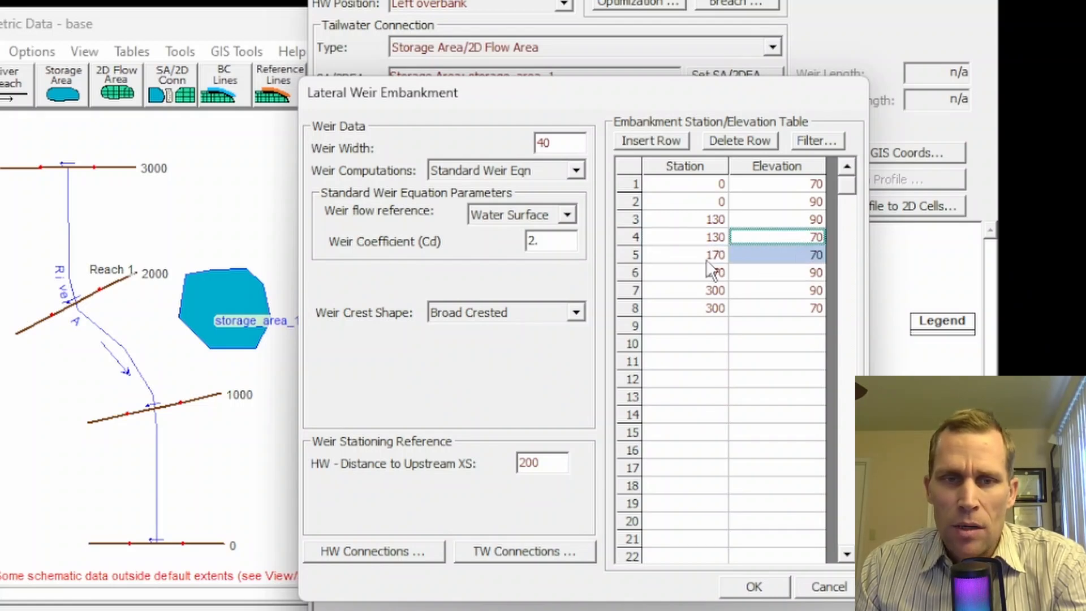
left_click(755, 588)
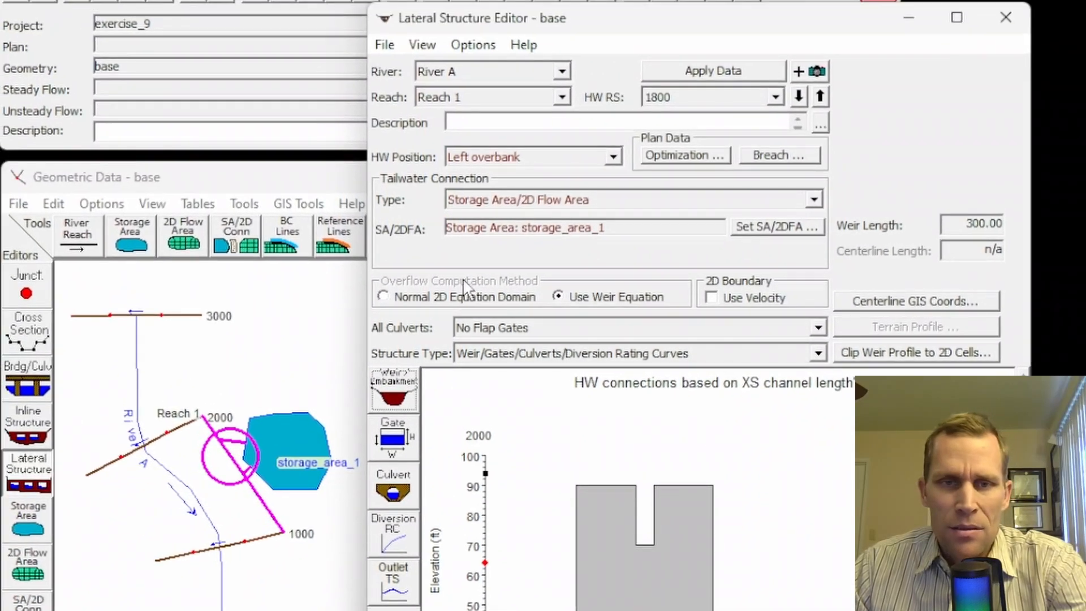
Close the lateral structure editor and save the geometry data
left_click(384, 45)
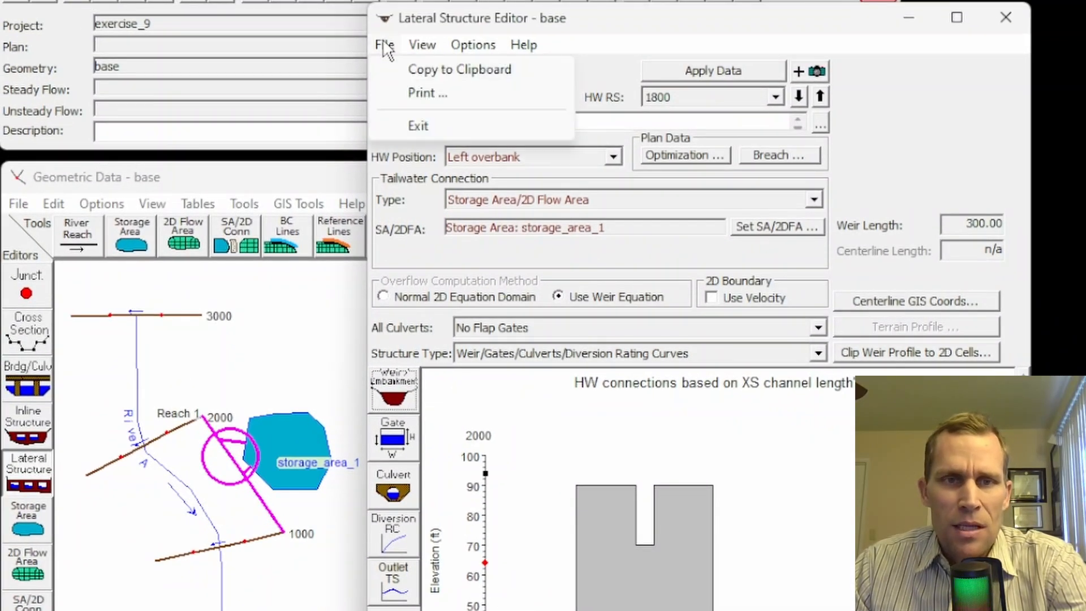
left_click(829, 56)
left_click(1007, 17)
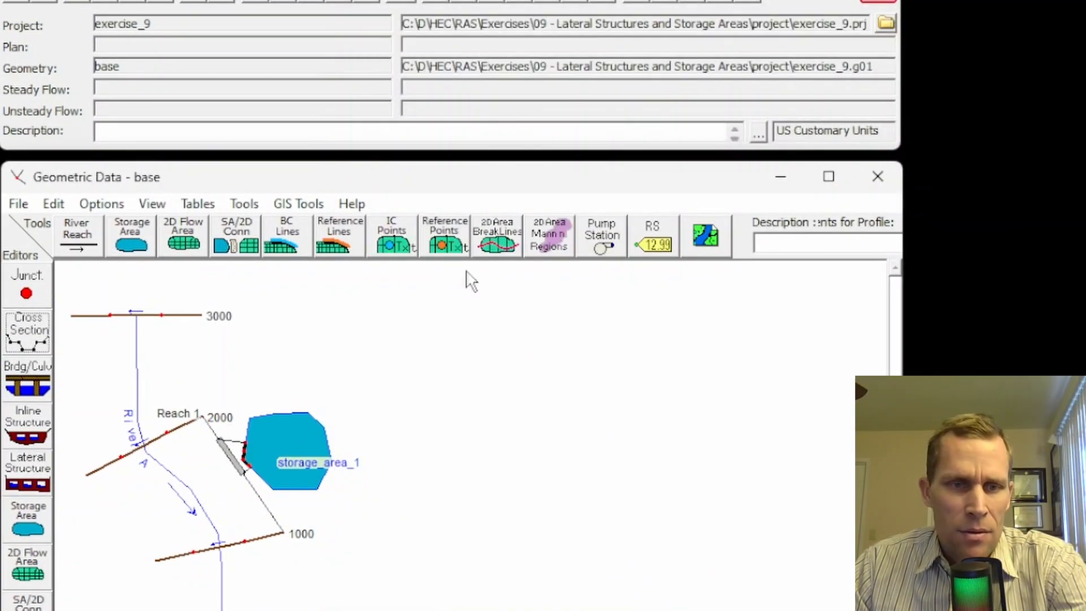
left_click(14, 203)
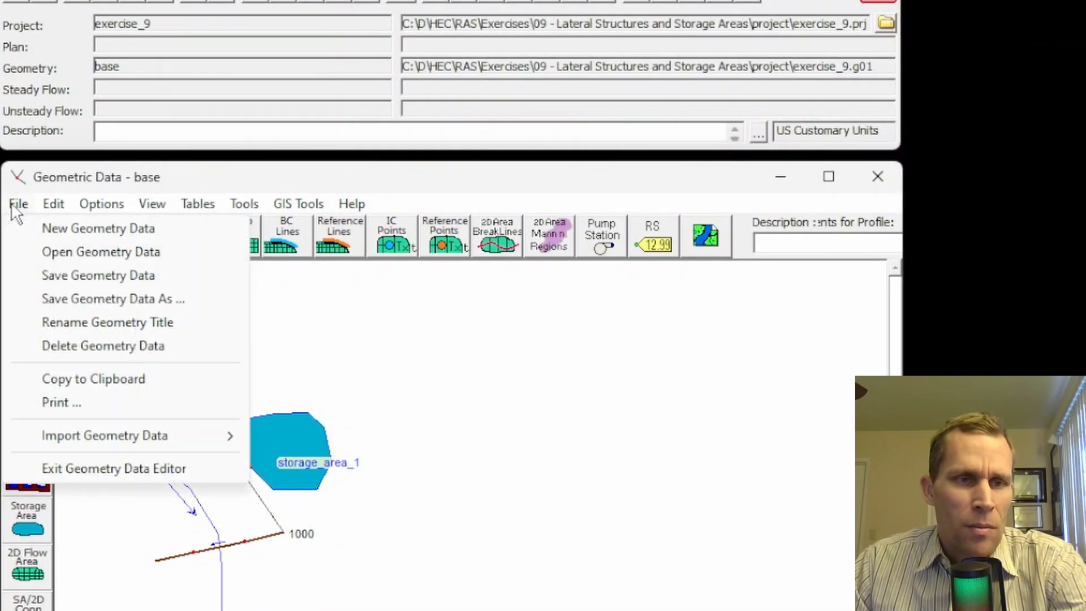
left_click(51, 276)
Set the schematic plot extents to left -1, right 2, top 2 and bottom -1, and accept them
scroll(165, 473, "up", 2)
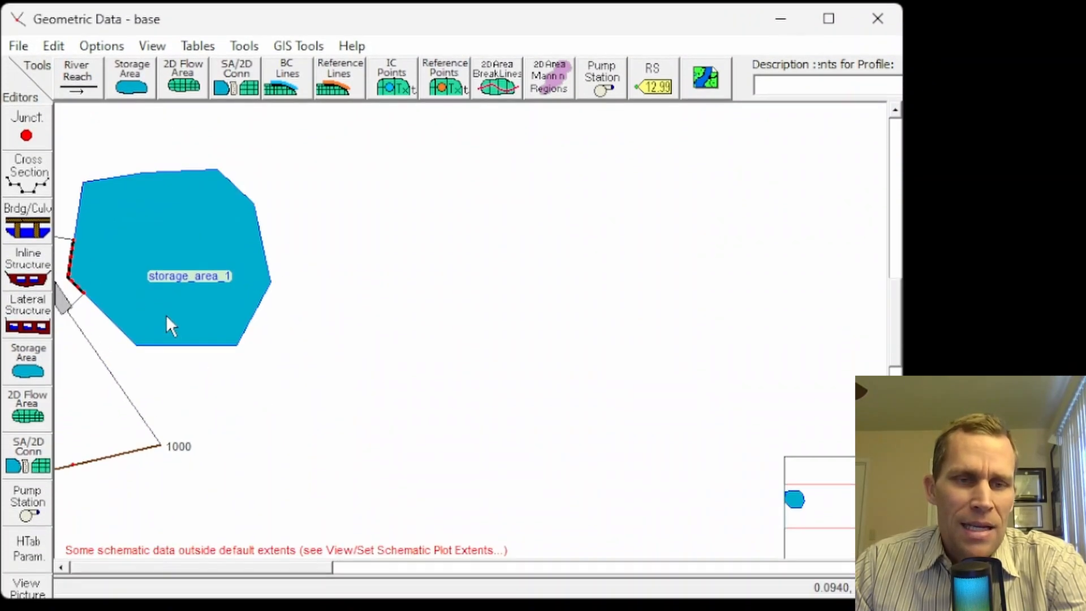
left_click_drag(166, 314, 461, 328)
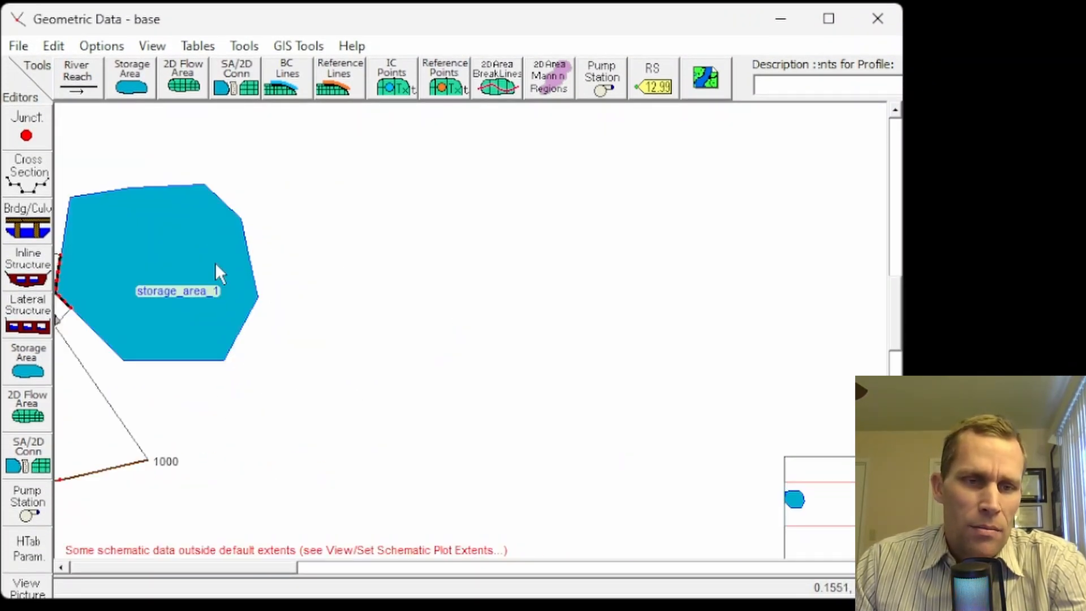
left_click(152, 46)
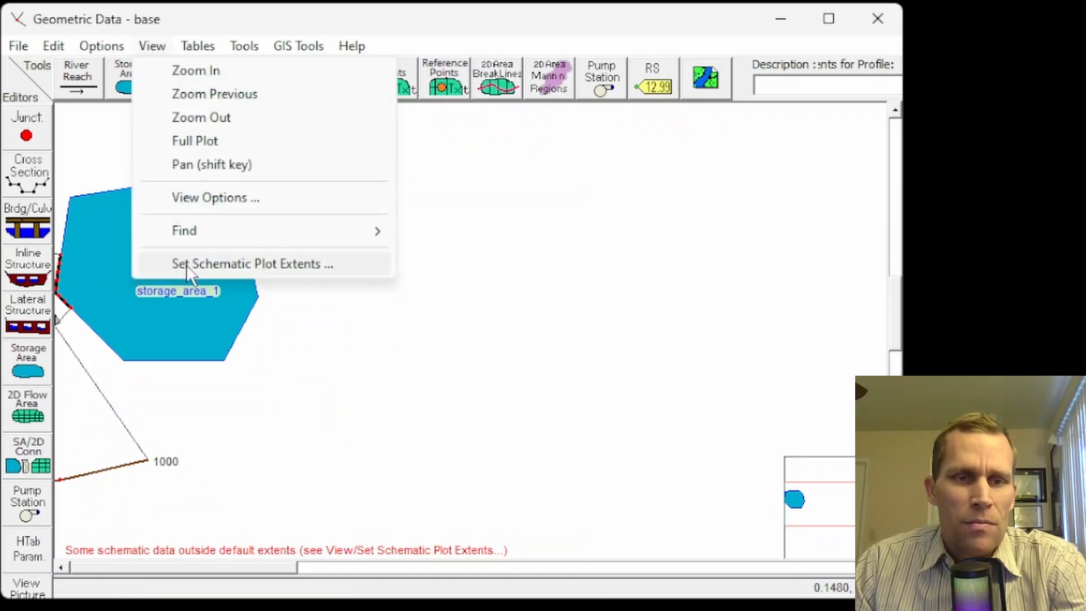
left_click(229, 263)
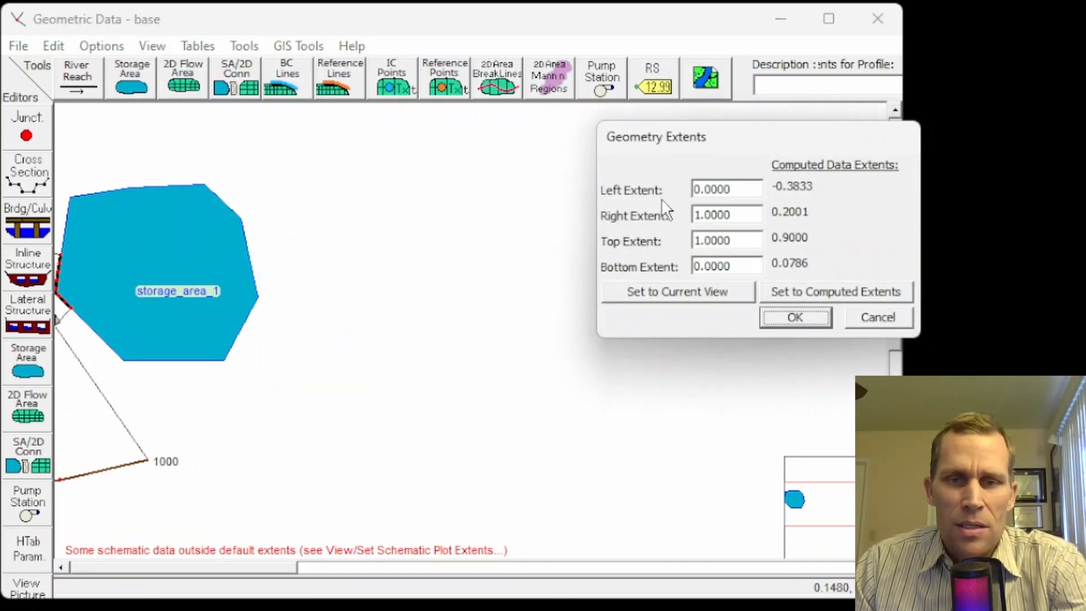
left_click_drag(754, 190, 674, 195)
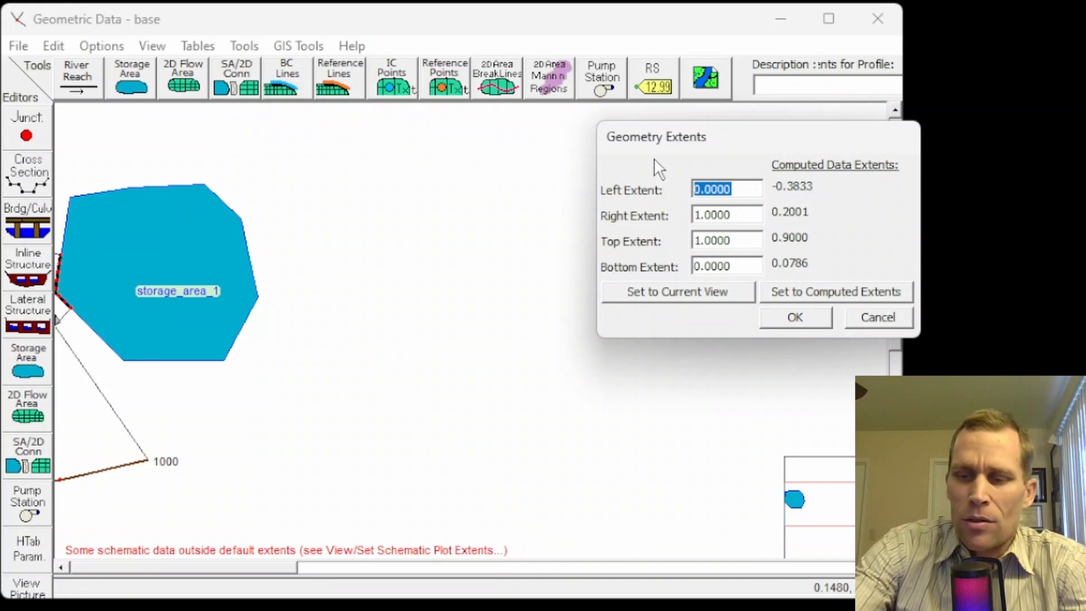
type("-1")
key("Tab")
key("BackSpace")
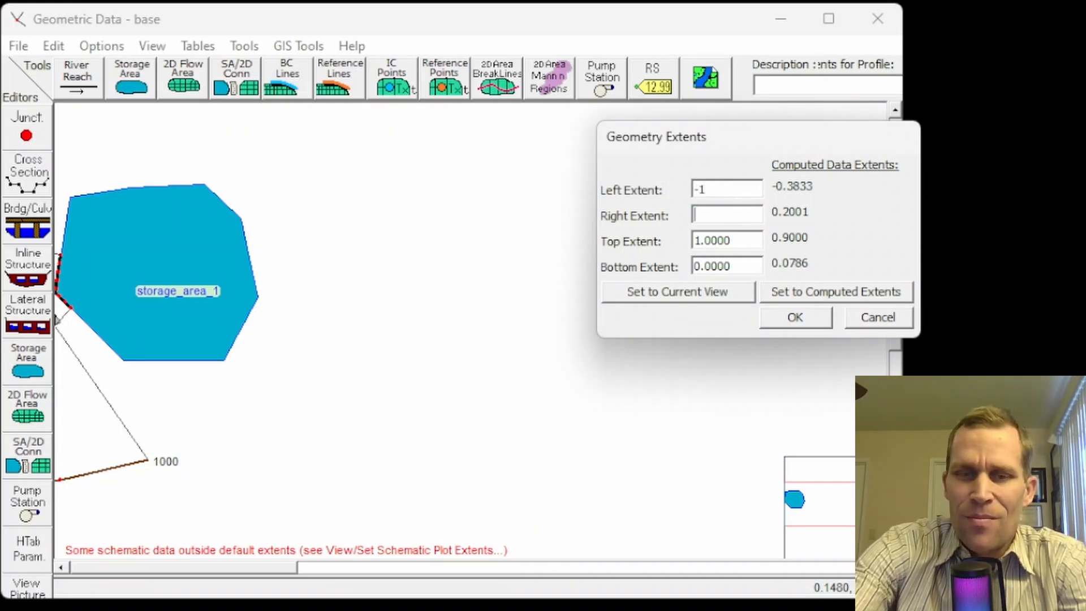
type("1")
left_click(621, 300)
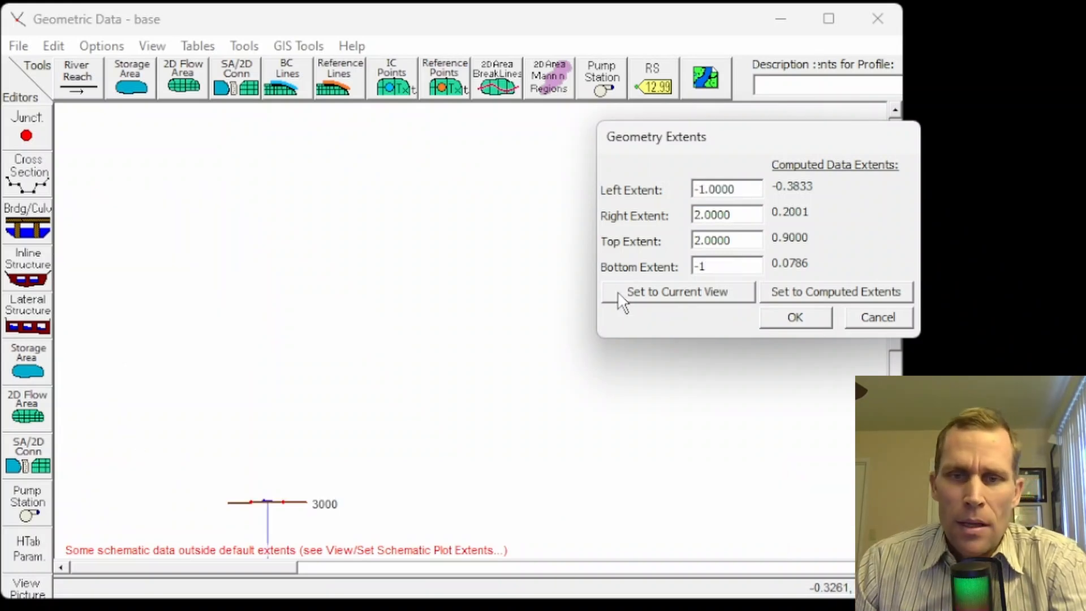
left_click(778, 317)
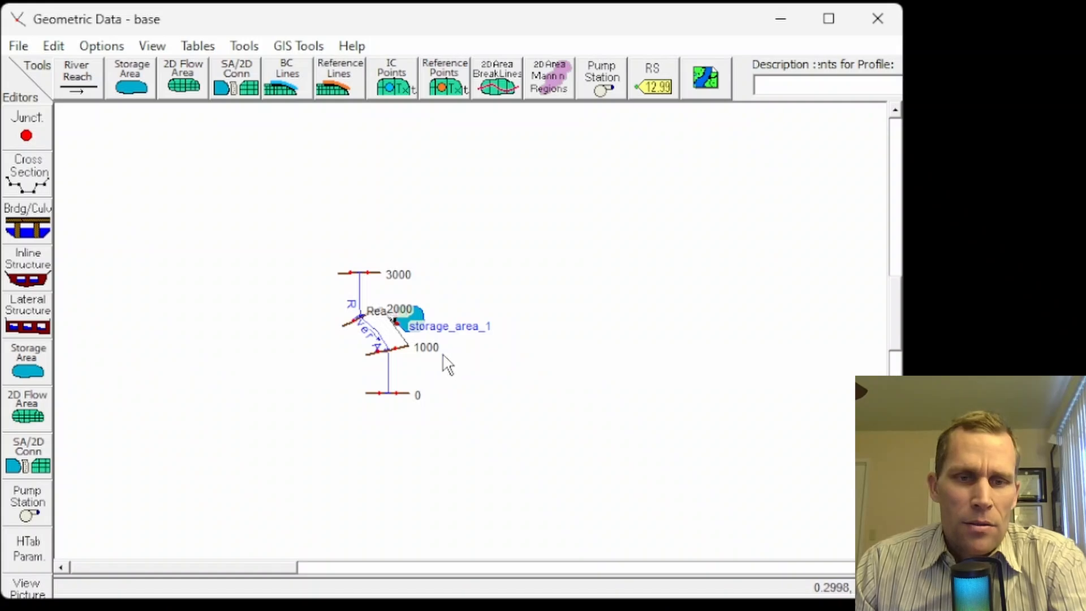
Inspect the lateral structure and storage area in the schematic, and save the geometry data
scroll(450, 368, "up", 3)
scroll(295, 283, "up", 3)
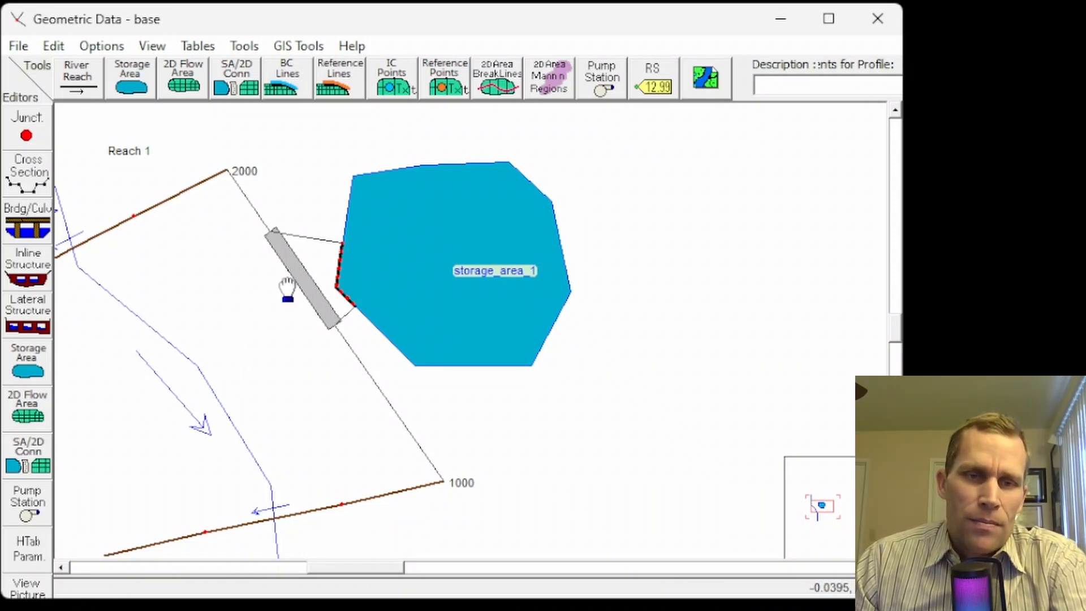
scroll(287, 286, "down", 2)
scroll(287, 285, "down", 2)
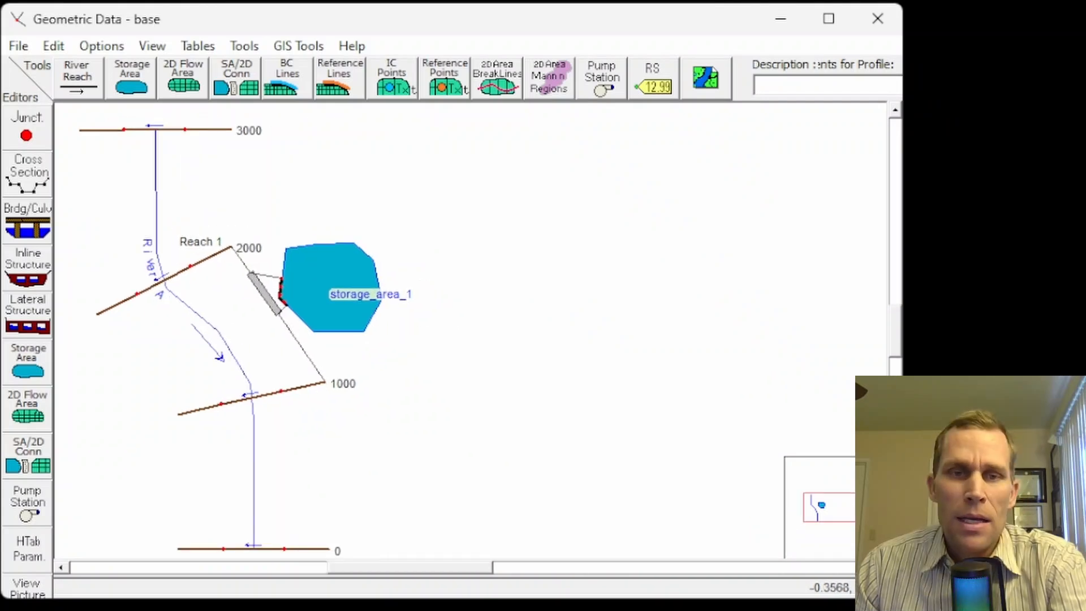
left_click(17, 45)
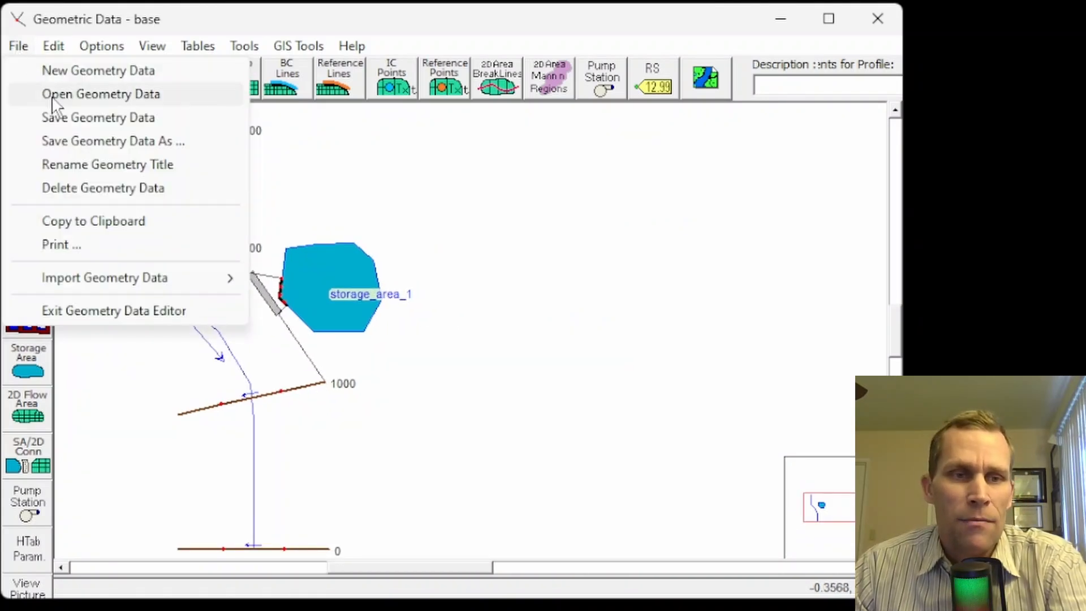
left_click(77, 120)
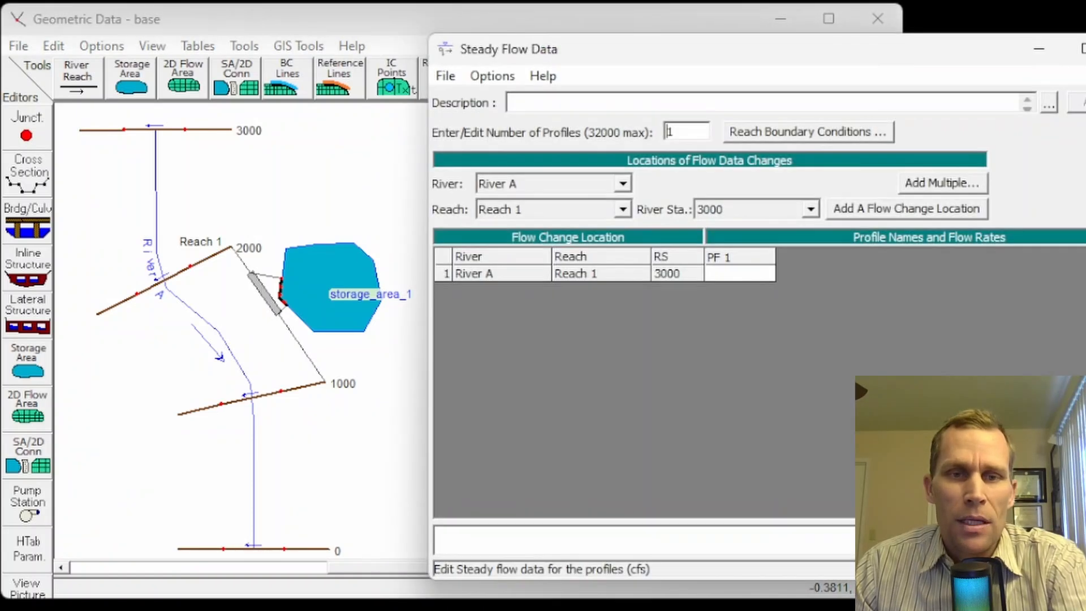
In the steady flow data, set Reach 1's downstream boundary condition to Normal Depth with a slope of 0.002 for all profiles
left_click_drag(804, 44, 781, 22)
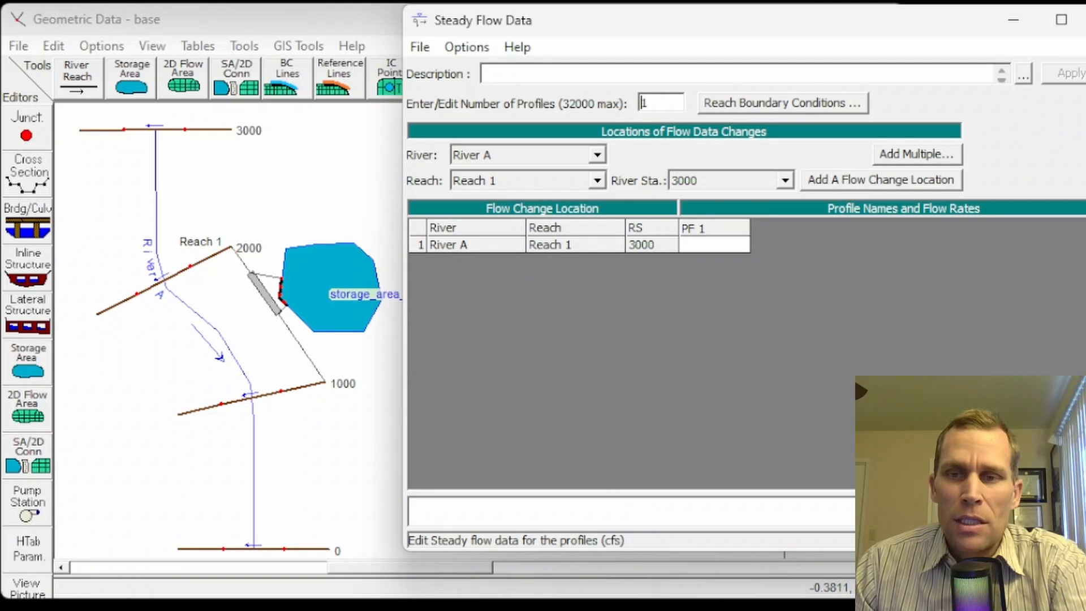
left_click_drag(1085, 147, 1055, 147)
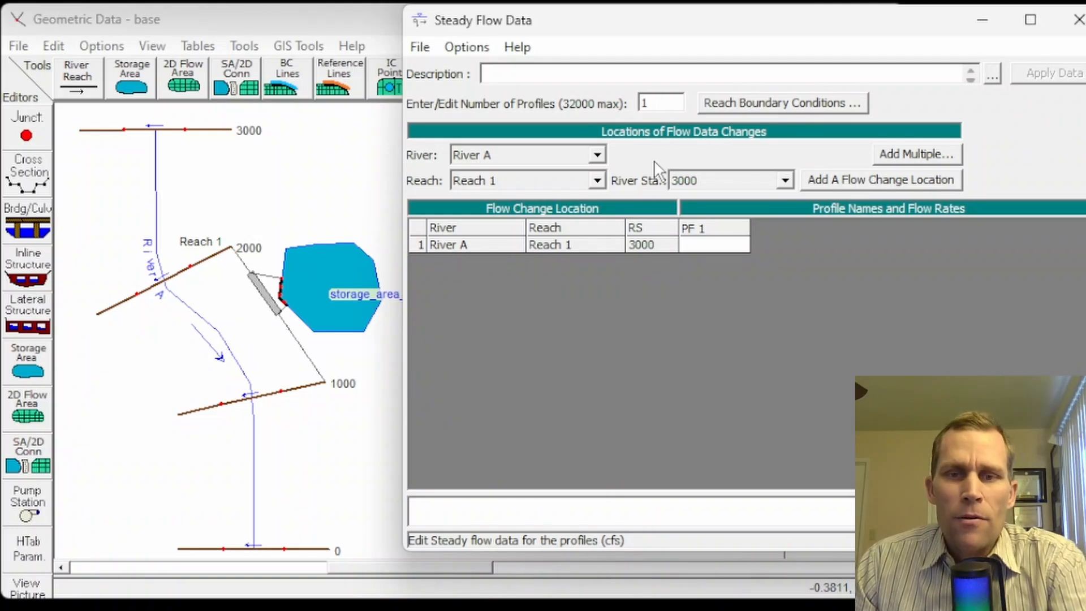
left_click(747, 108)
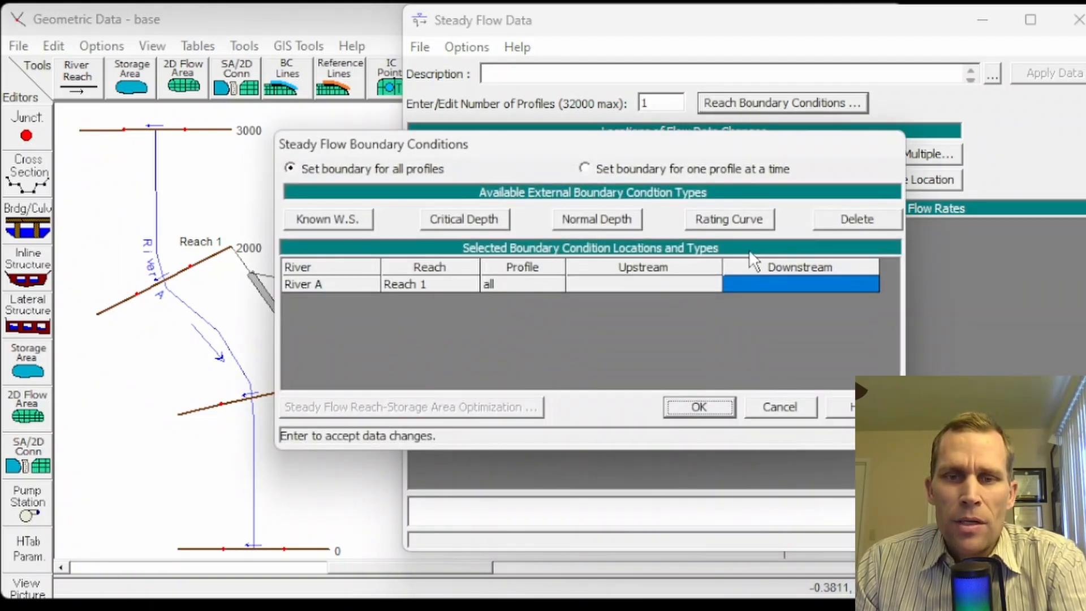
left_click(773, 278)
left_click(597, 220)
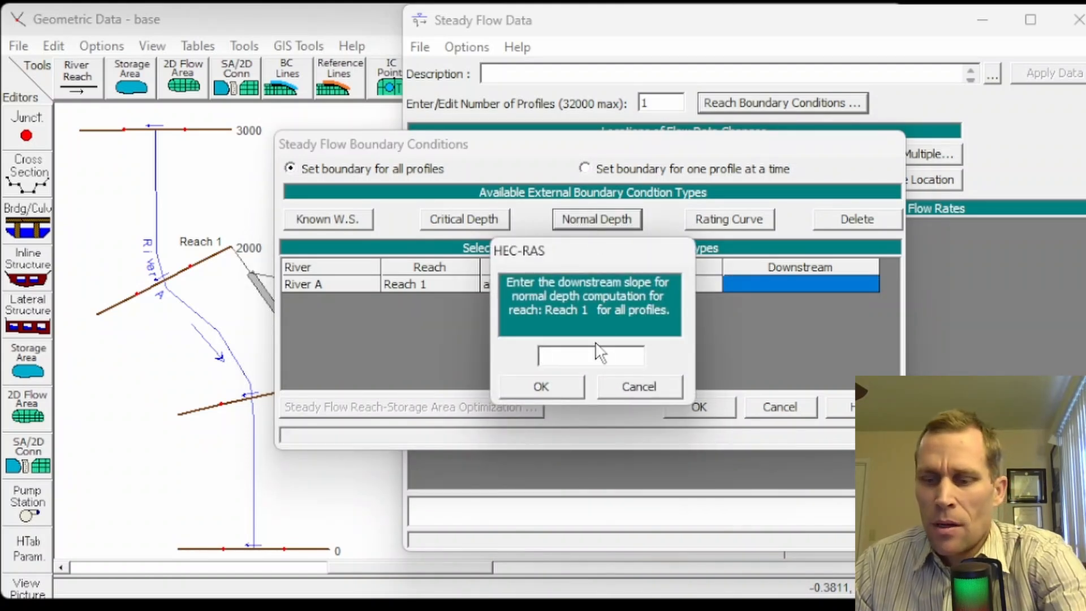
type("0.002")
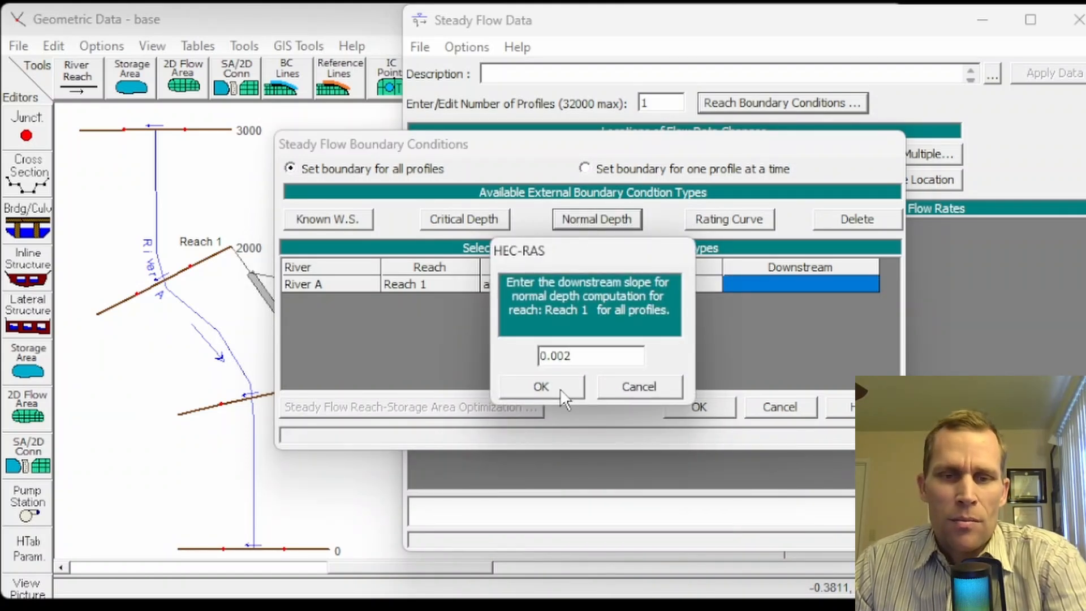
left_click(561, 390)
left_click(697, 406)
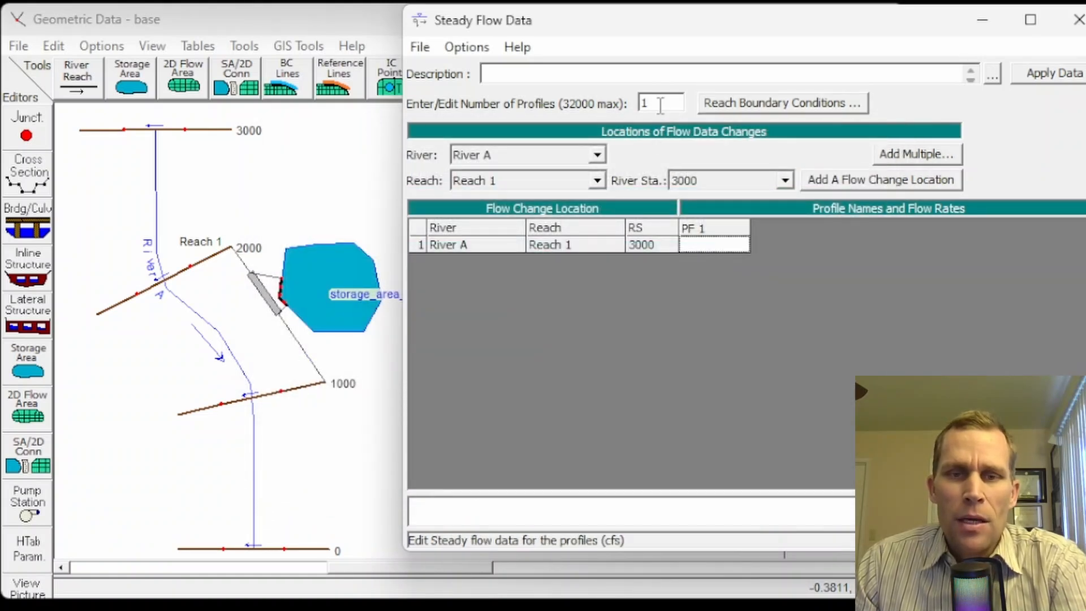
Set the number of flow profiles to 3 and enter flows of 200000, 300000 and 400000 at river station 3000
left_click_drag(646, 103, 629, 105)
type("3")
key("Tab")
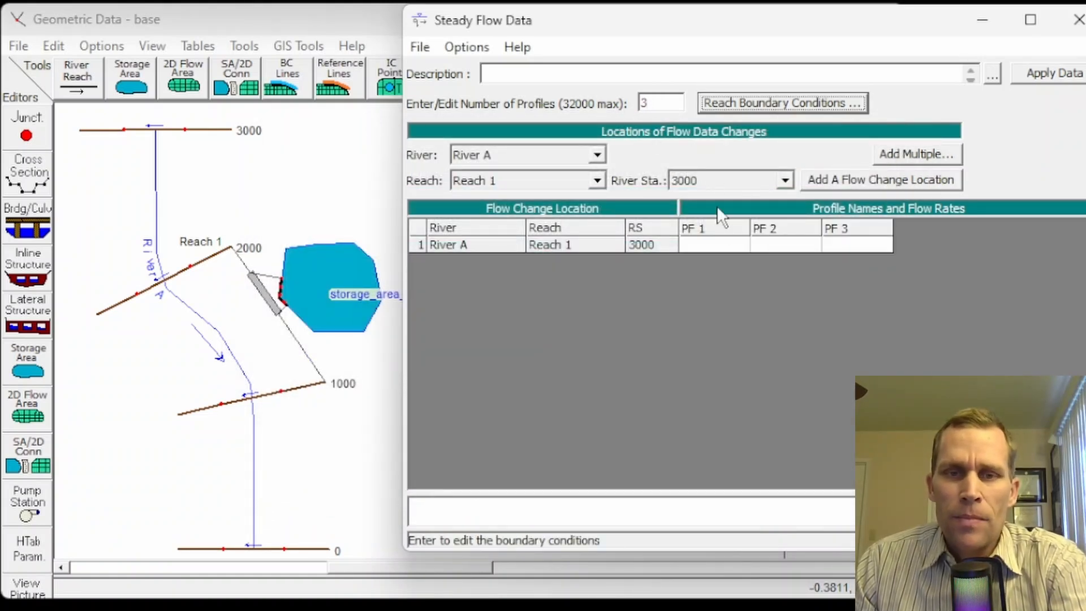
left_click(711, 247)
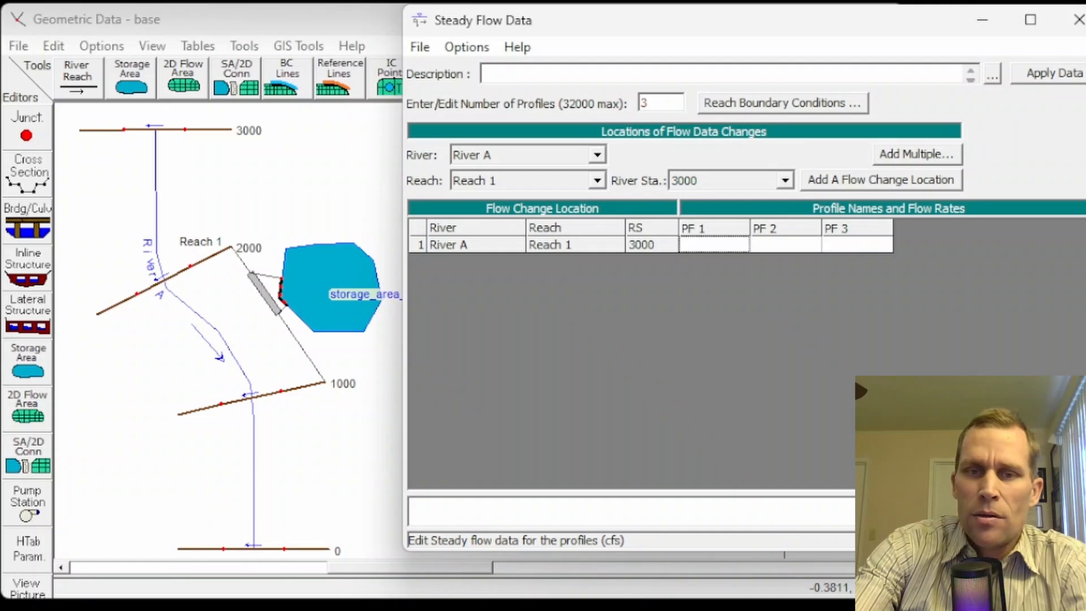
type("200")
type("000")
key("Tab")
type("300000")
key("Tab")
type("400000")
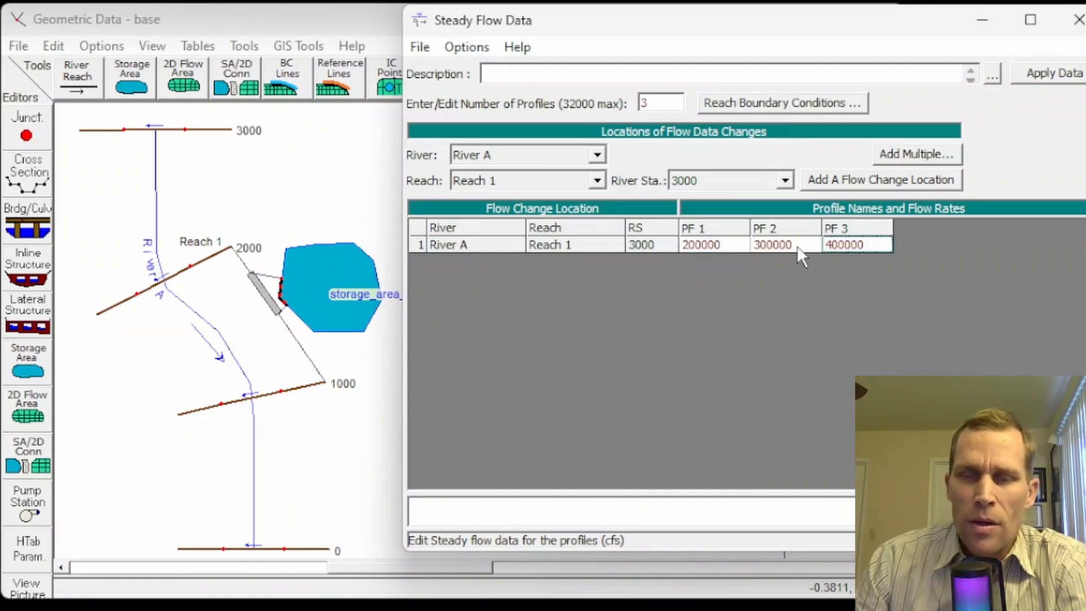
Save the steady flow data with the title 200k-400k_100k and close the steady flow editor
left_click(420, 47)
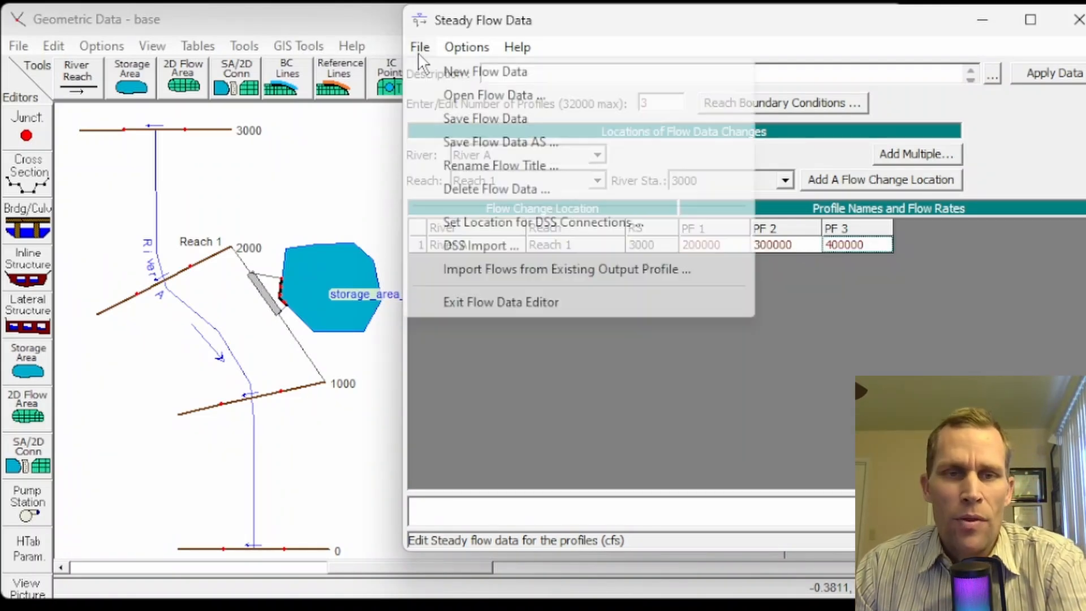
left_click(461, 122)
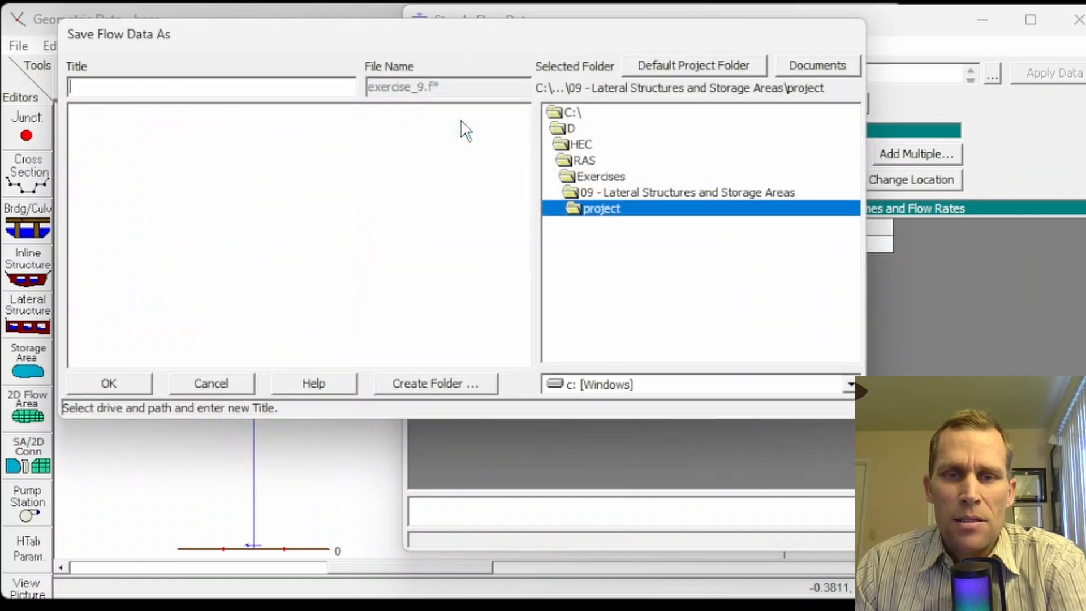
type("200k_400k_100k")
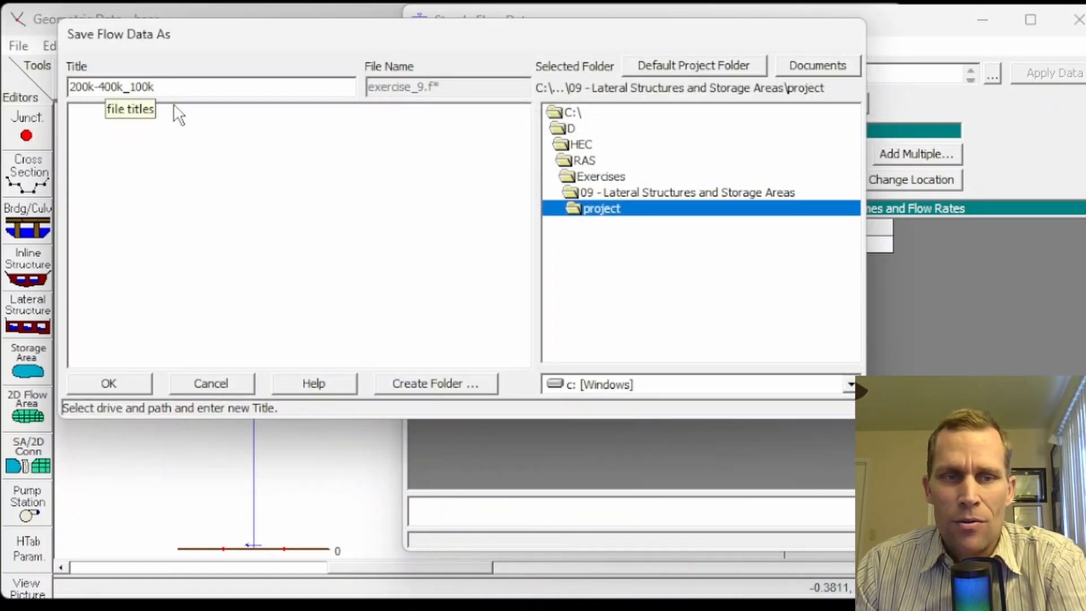
left_click(131, 386)
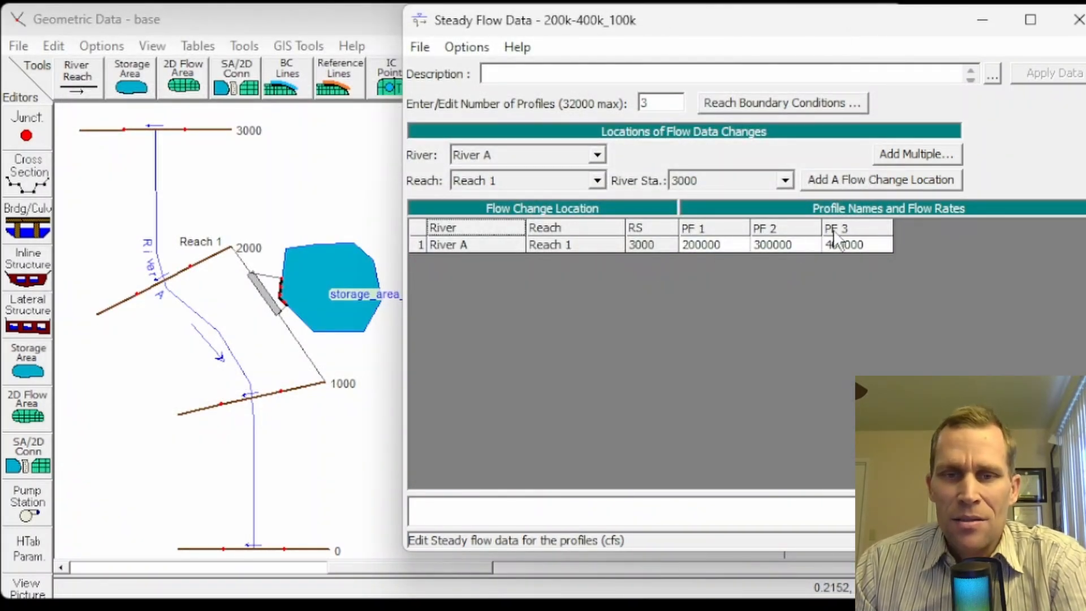
left_click(420, 47)
left_click(472, 120)
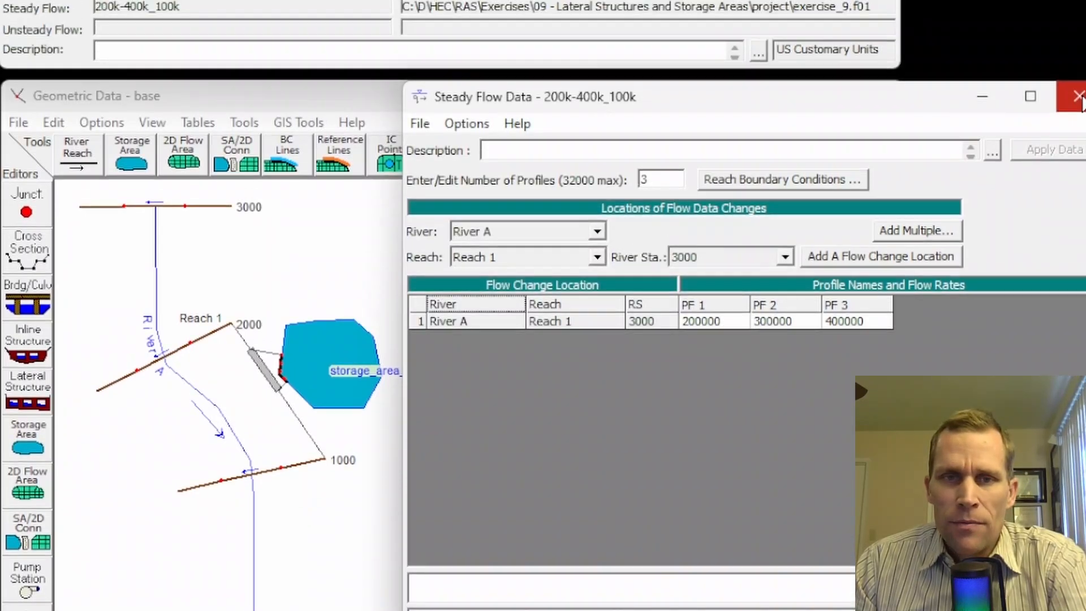
left_click(1080, 100)
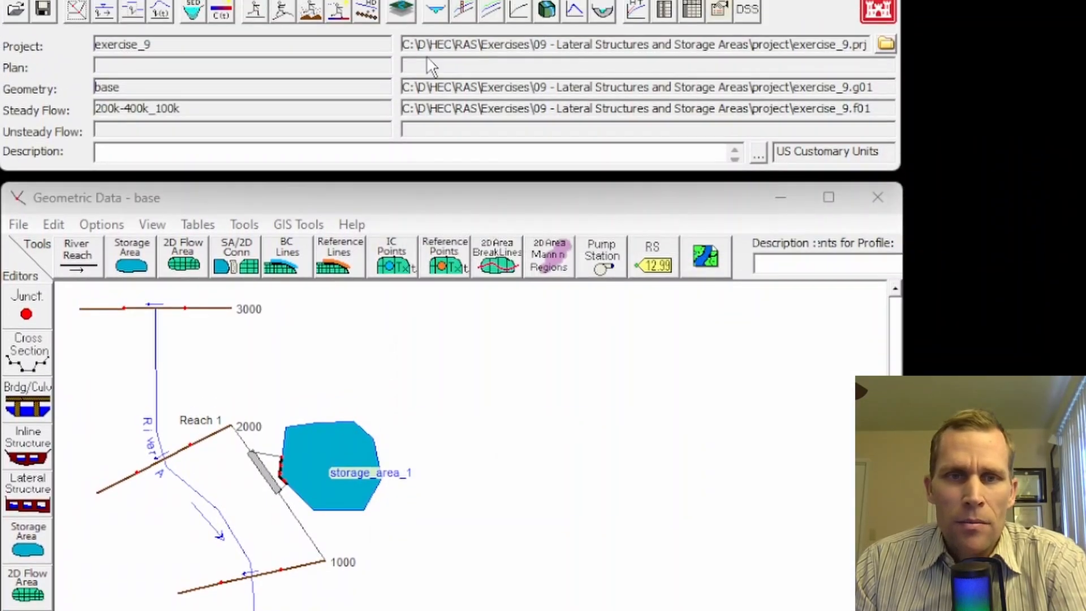
Open the steady flow analysis and save its plan as base_200k-400k, using the same text as the short ID
left_click(255, 69)
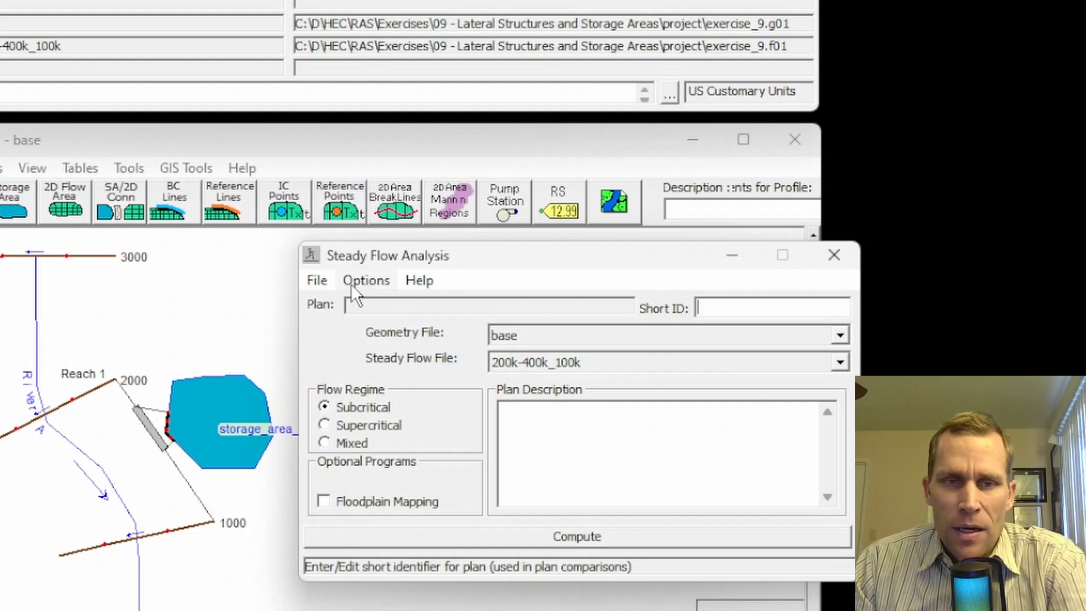
left_click(317, 280)
left_click(367, 356)
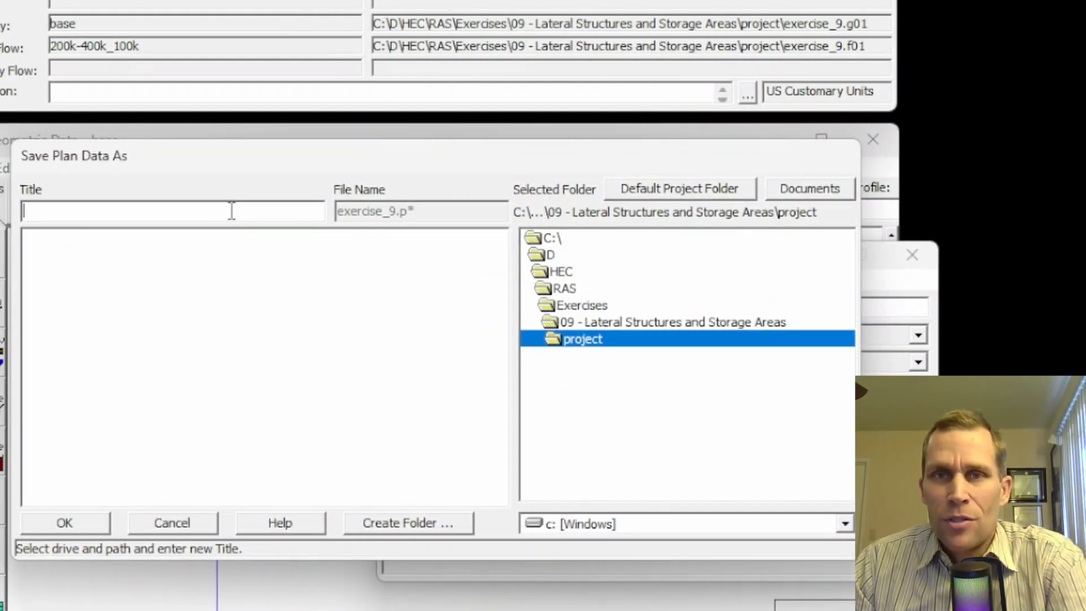
type("base_200k-400k")
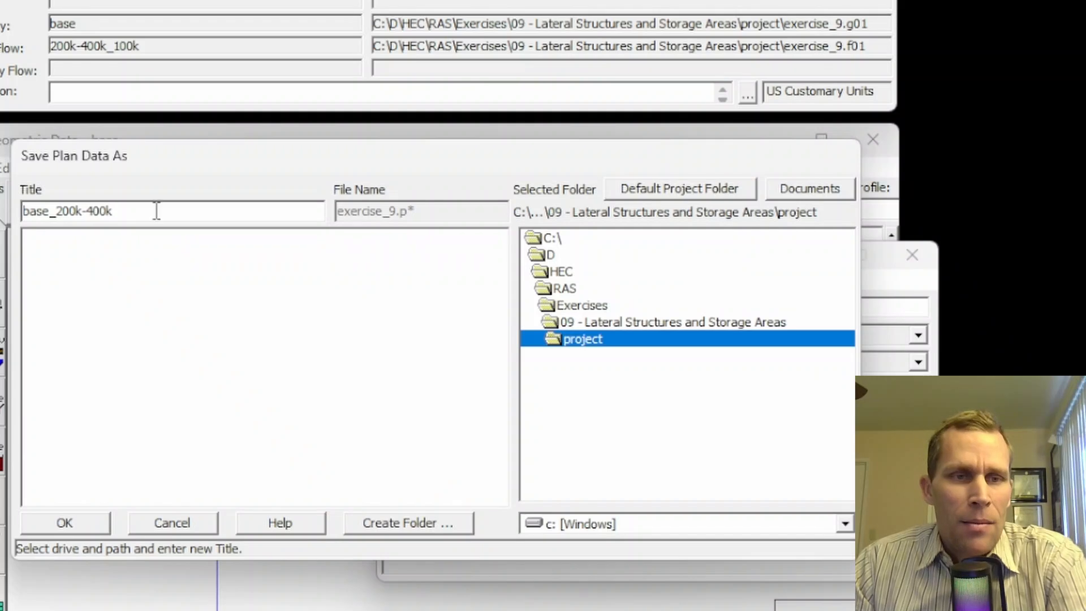
double_click(130, 208)
key("ctrl+c")
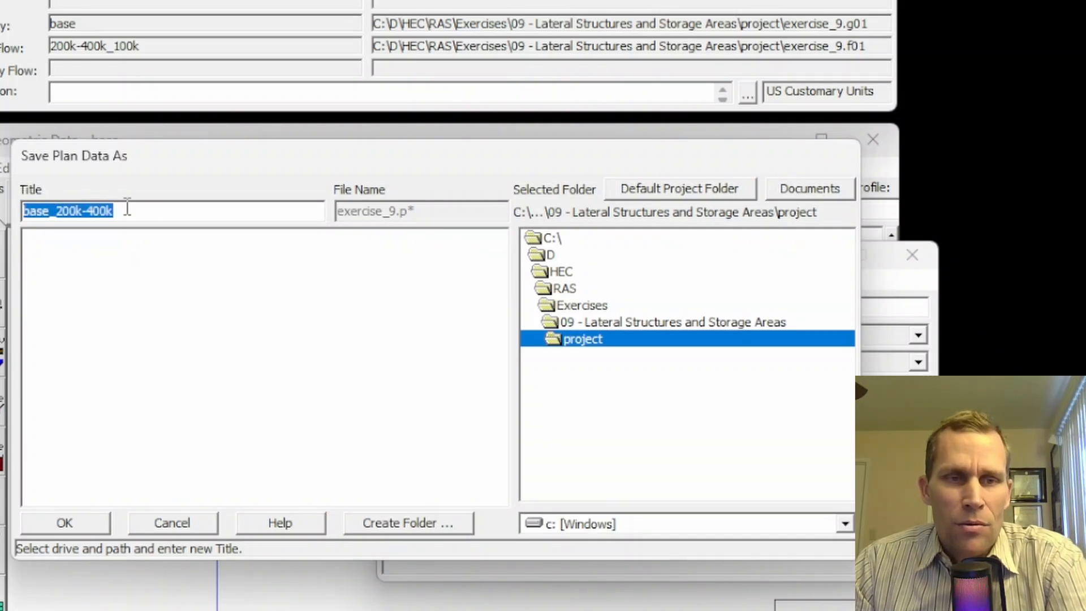
left_click(80, 527)
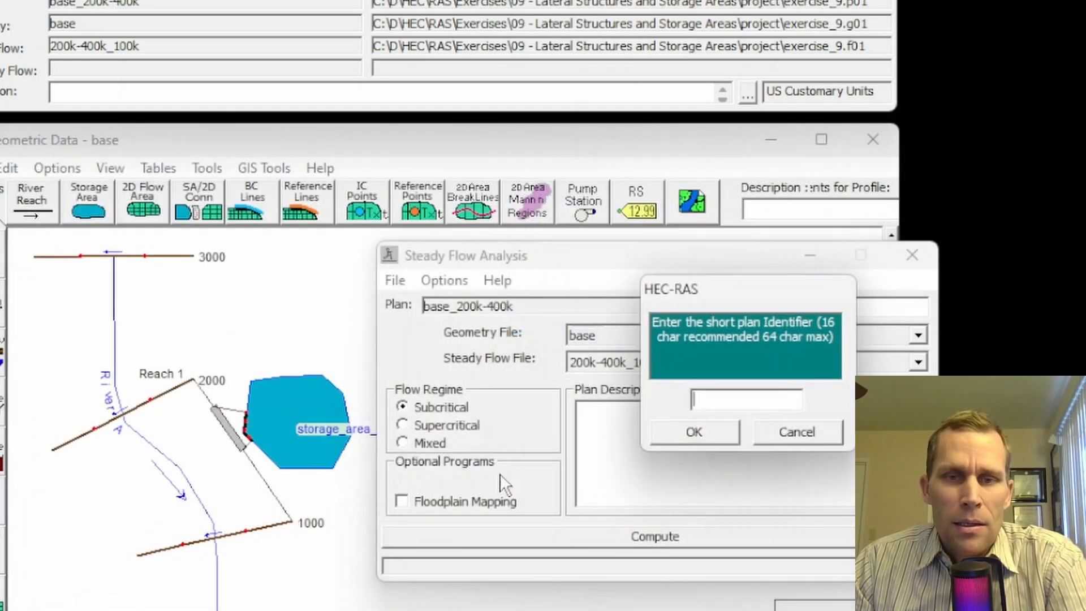
key("ctrl+v")
left_click(703, 431)
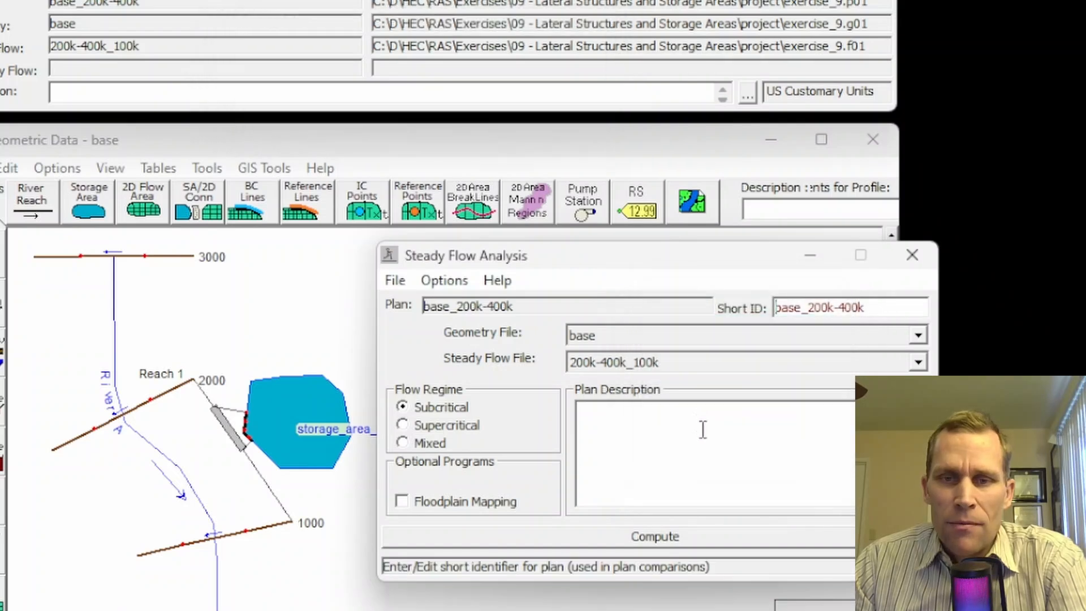
Compute the steady flow plan and open the cross section plot of the results for River A
left_click(667, 533)
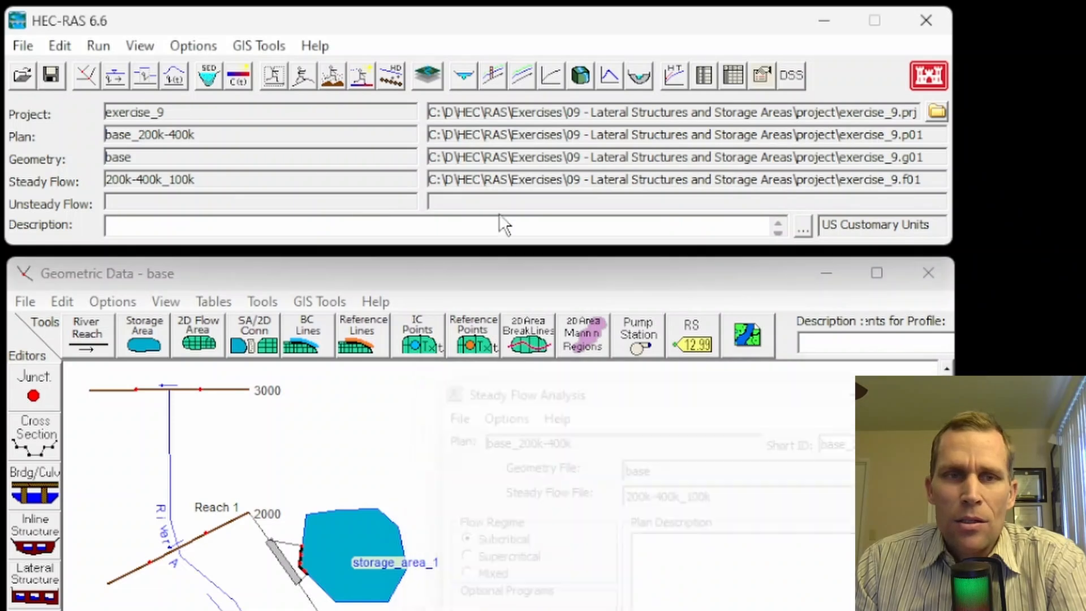
left_click(138, 45)
left_click(165, 71)
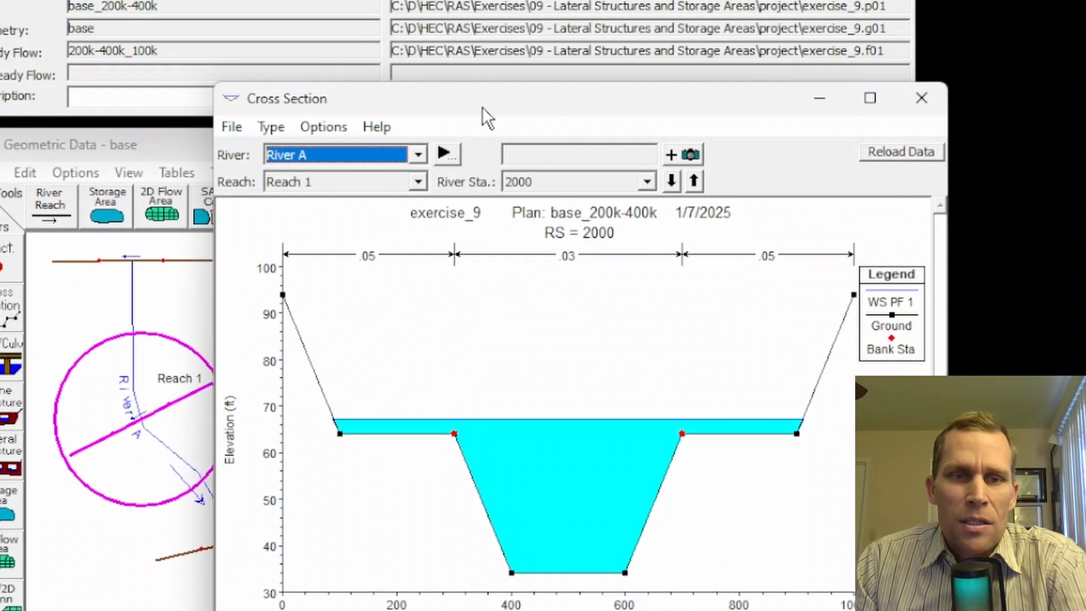
Show all three flow profiles on the cross section plot at river station 2000
left_click_drag(483, 106, 546, 101)
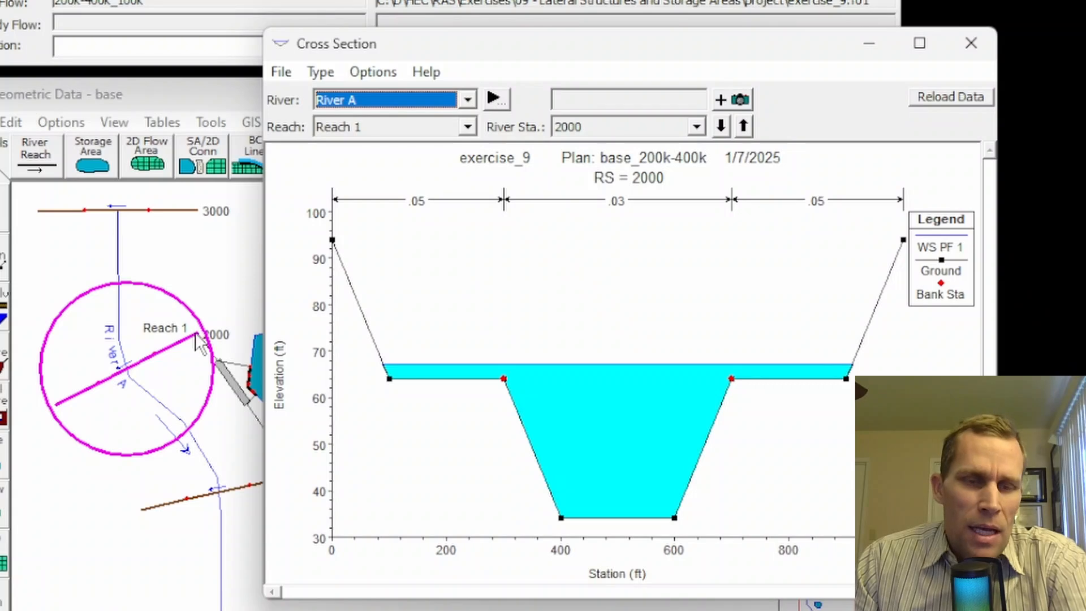
left_click(696, 127)
left_click(695, 127)
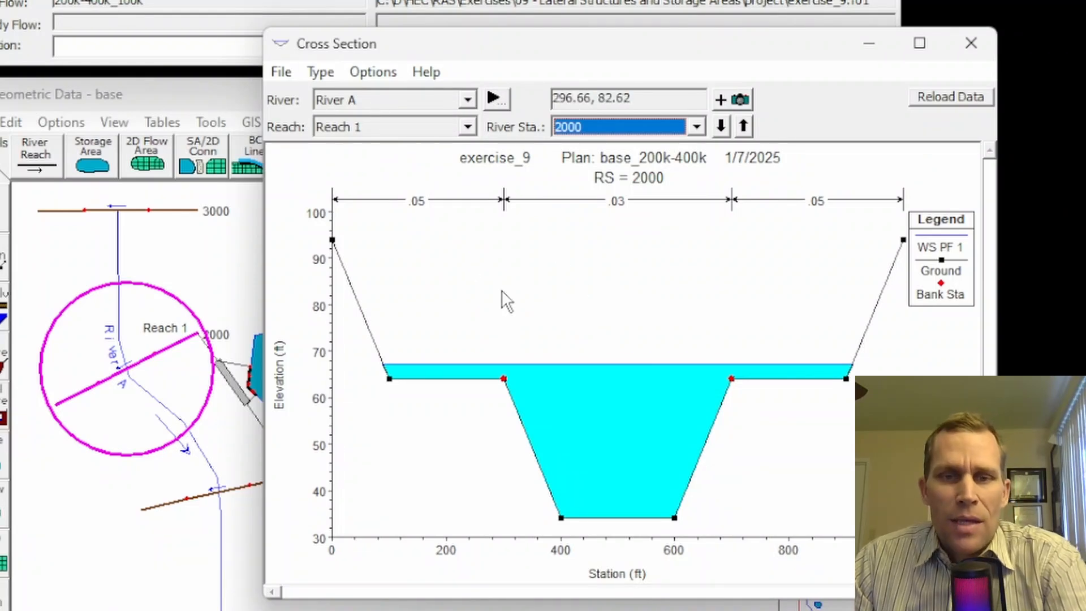
left_click(371, 74)
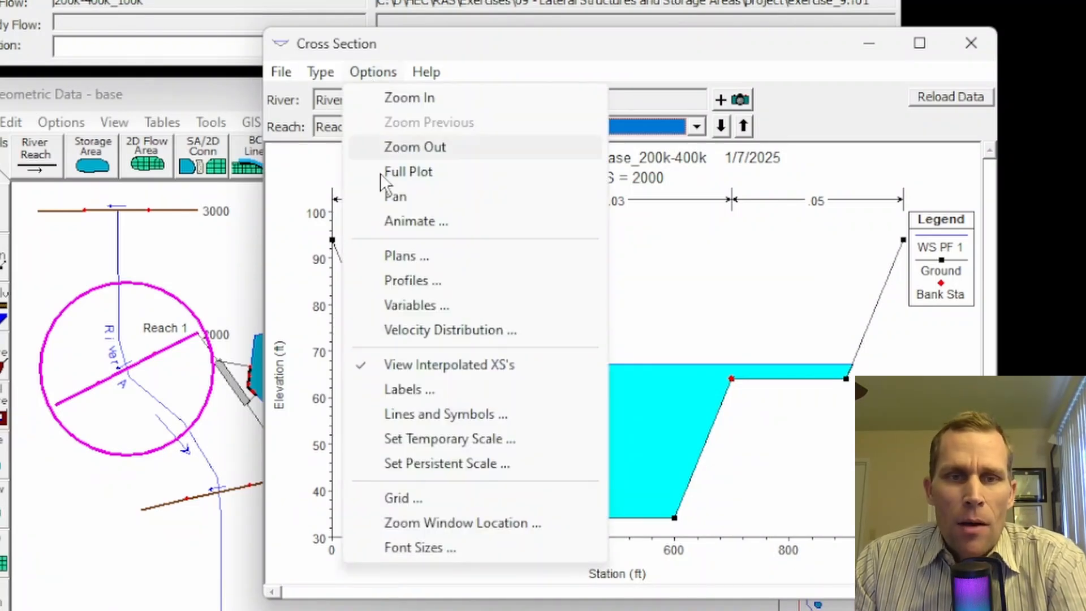
left_click(412, 280)
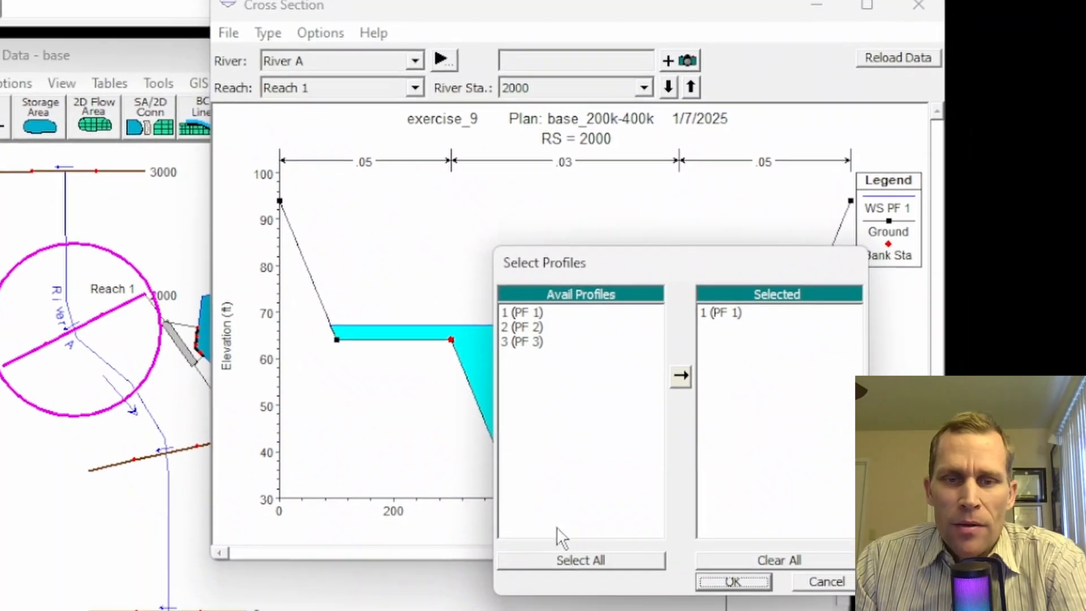
left_click(610, 583)
left_click(770, 605)
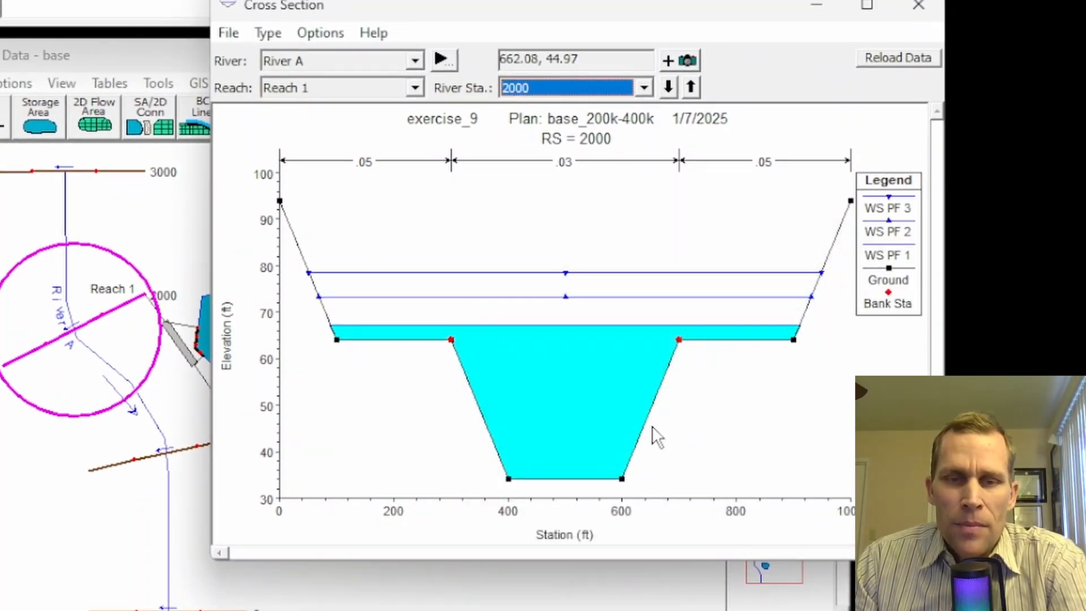
Examine the PF 1, PF 2 and PF 3 water surfaces around the left overbank, highlighting each in turn, and close the cross section plot
left_click(310, 317)
scroll(311, 317, "up", 2)
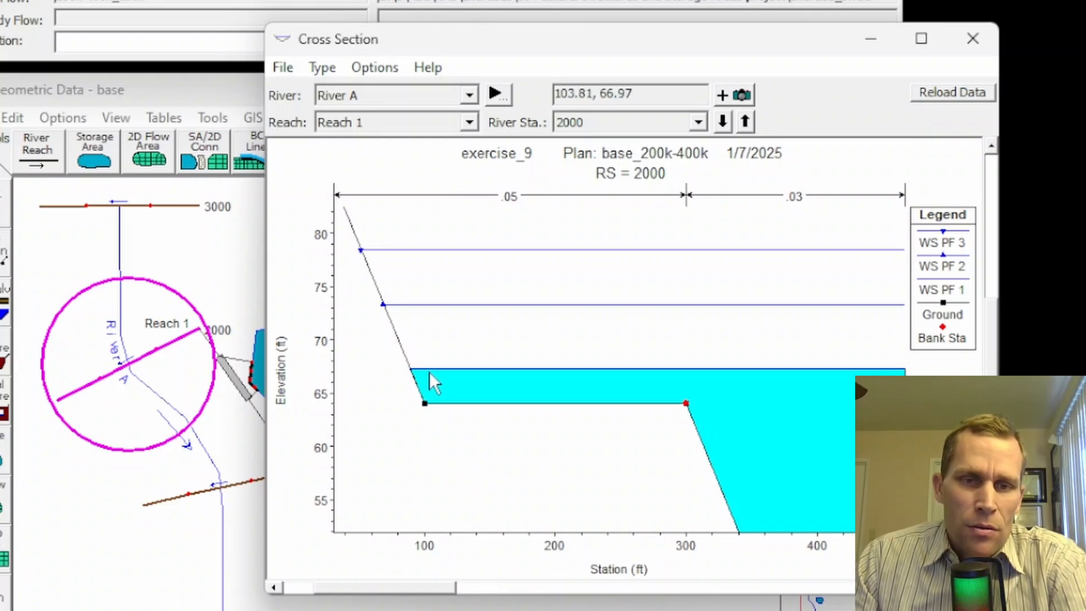
left_click(941, 290)
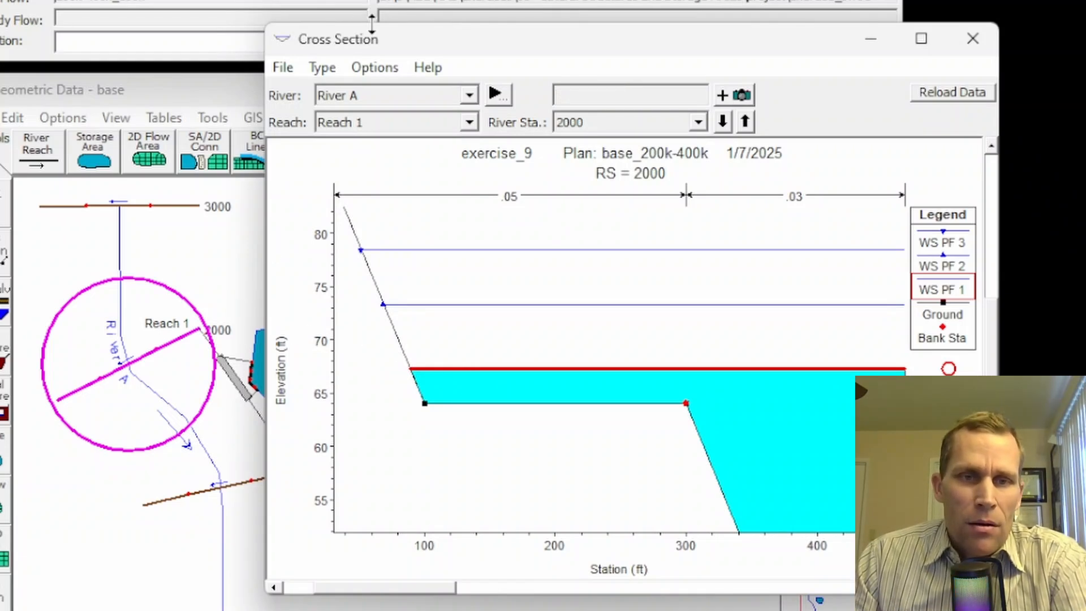
left_click_drag(388, 44, 453, 51)
left_click(1025, 276)
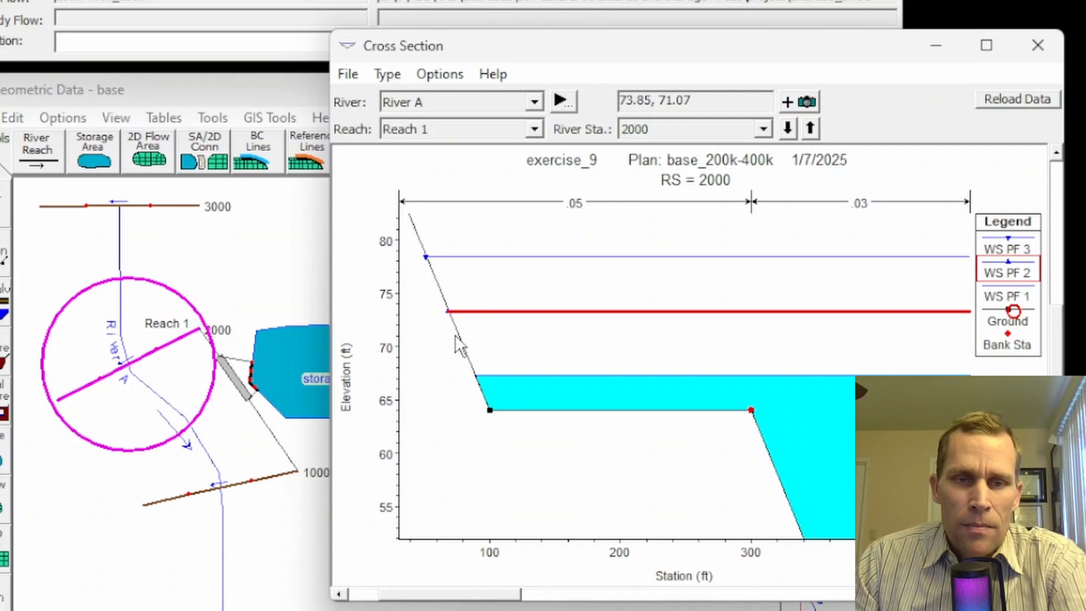
left_click(1012, 253)
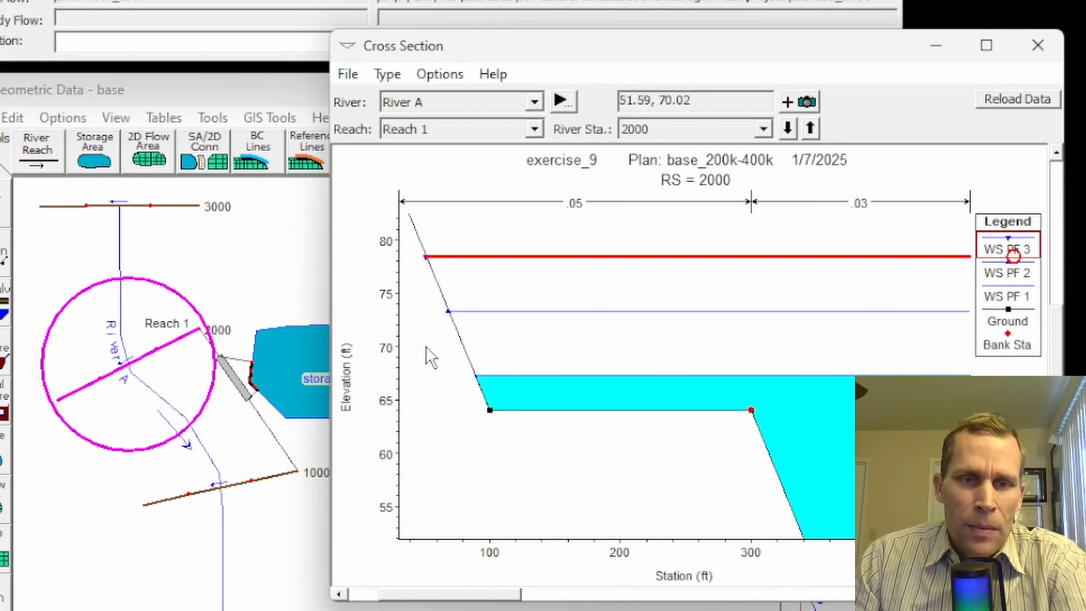
left_click(1040, 45)
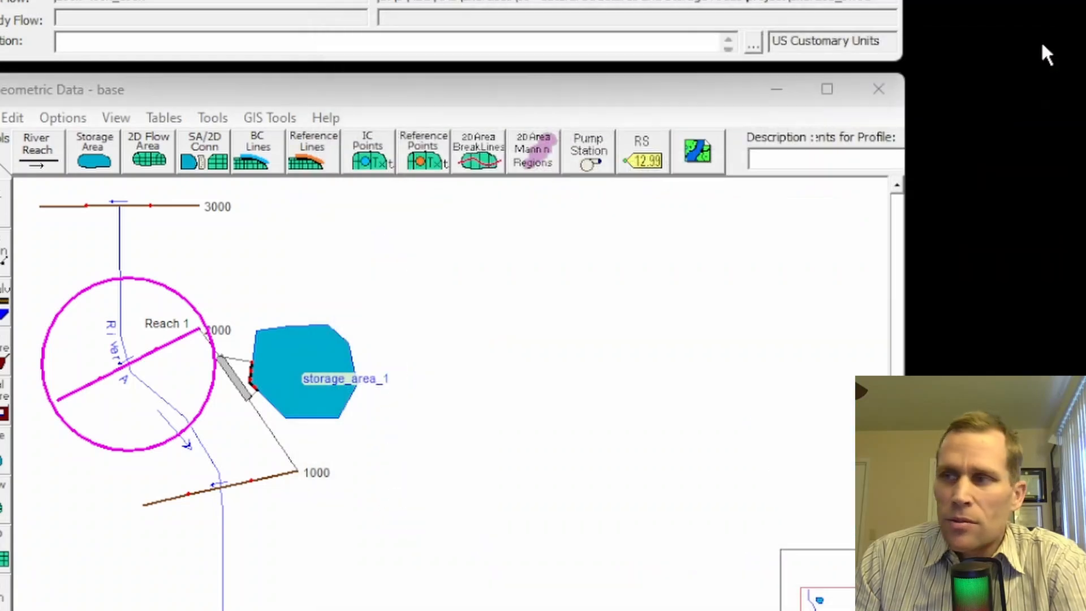
View the water surface profile plot, compare the profiles with the lateral structure's weir opening, and close the plot
left_click(142, 47)
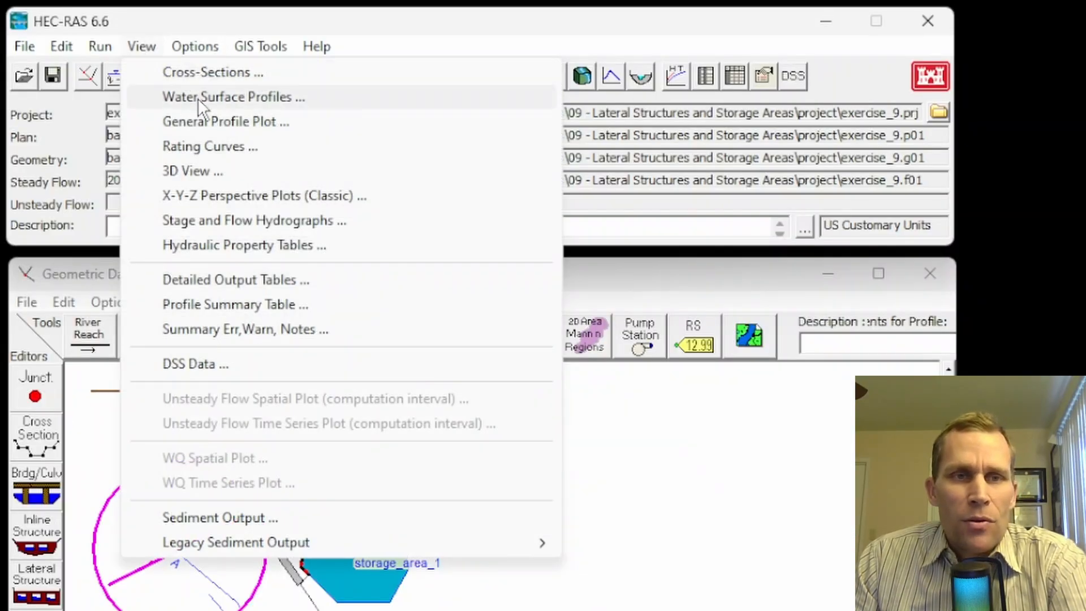
left_click(200, 100)
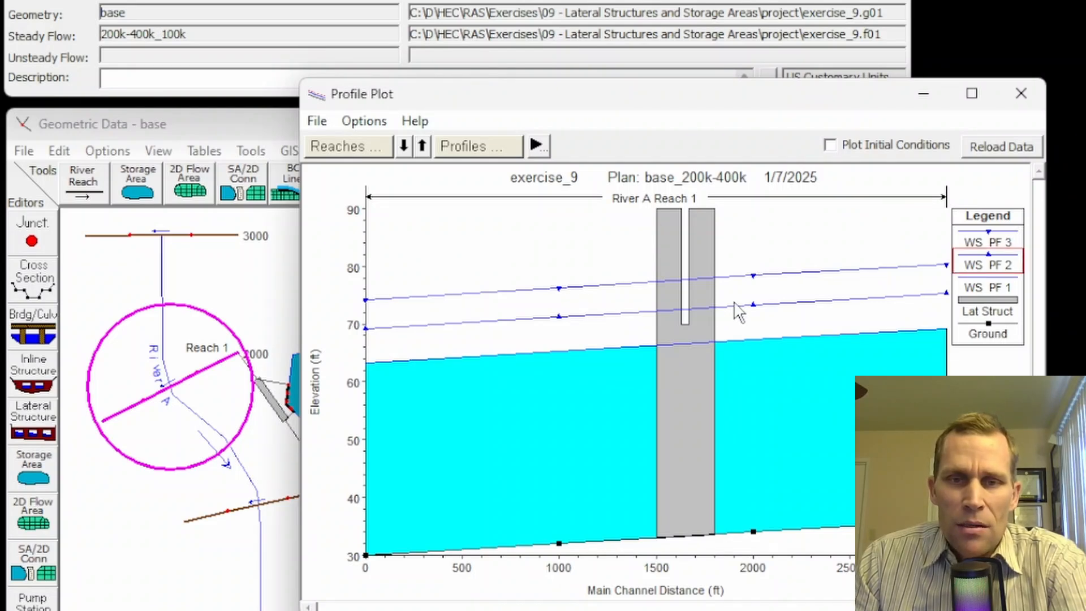
scroll(736, 309, "up", 2)
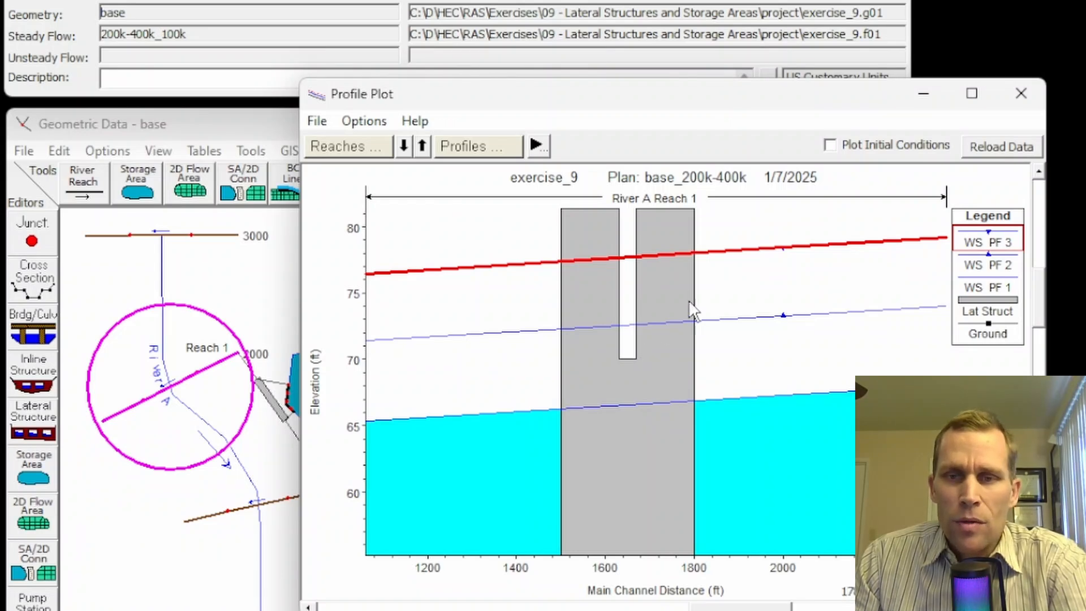
left_click(1021, 93)
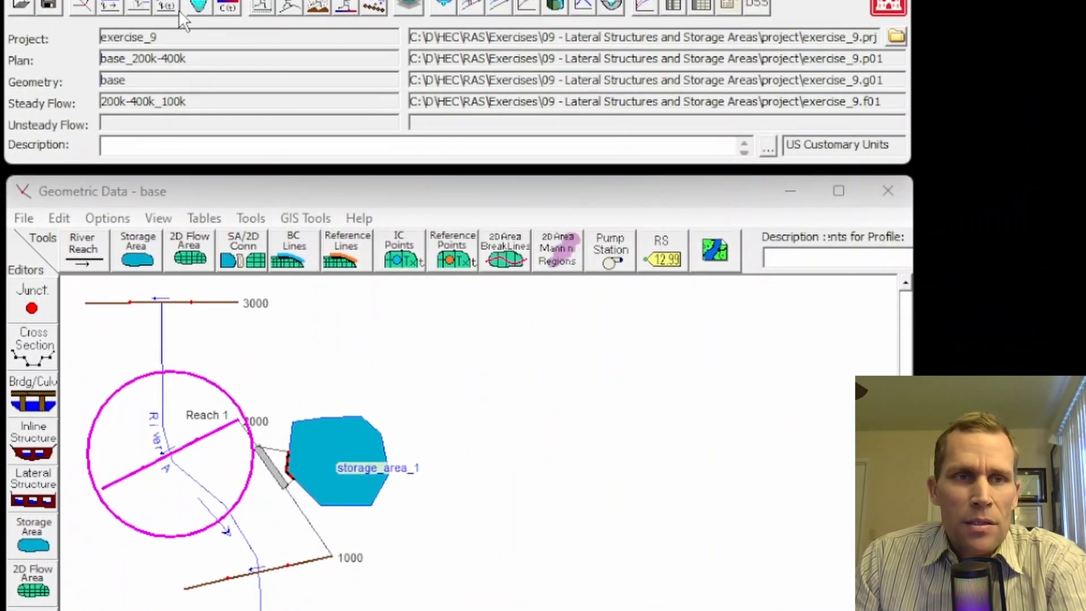
Open the detailed output table for cross sections with profile PF 1 at river station 2000
left_click(139, 42)
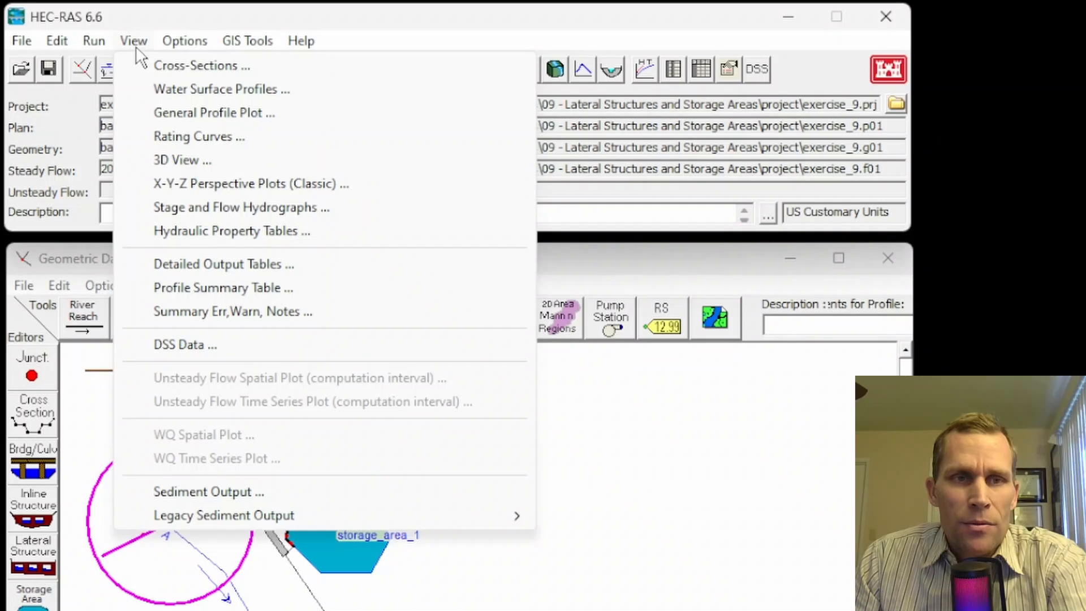
left_click(228, 265)
left_click(483, 171)
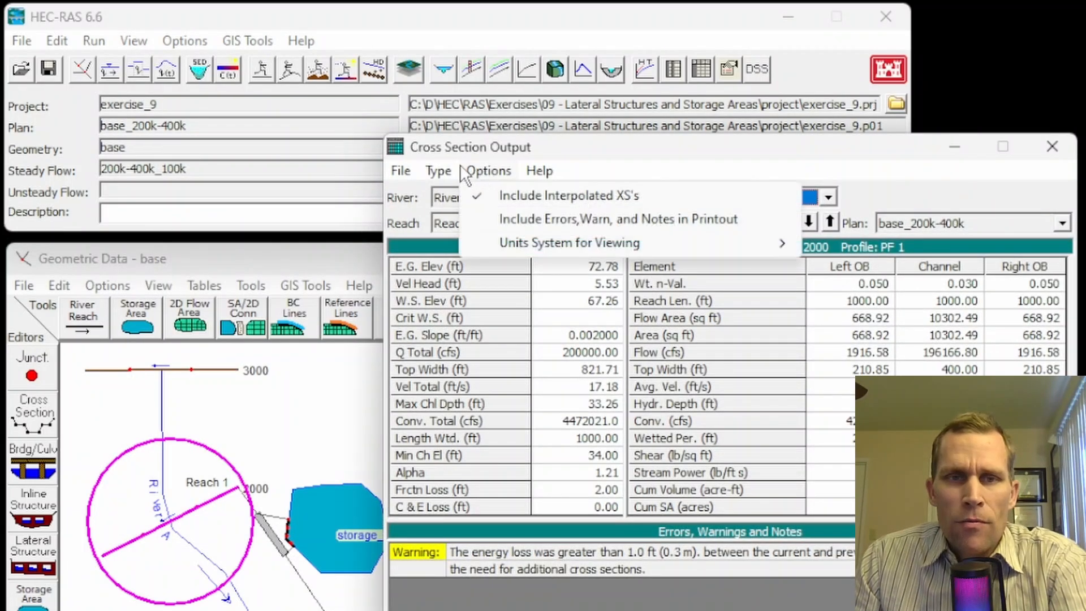
mouse_move(438, 171)
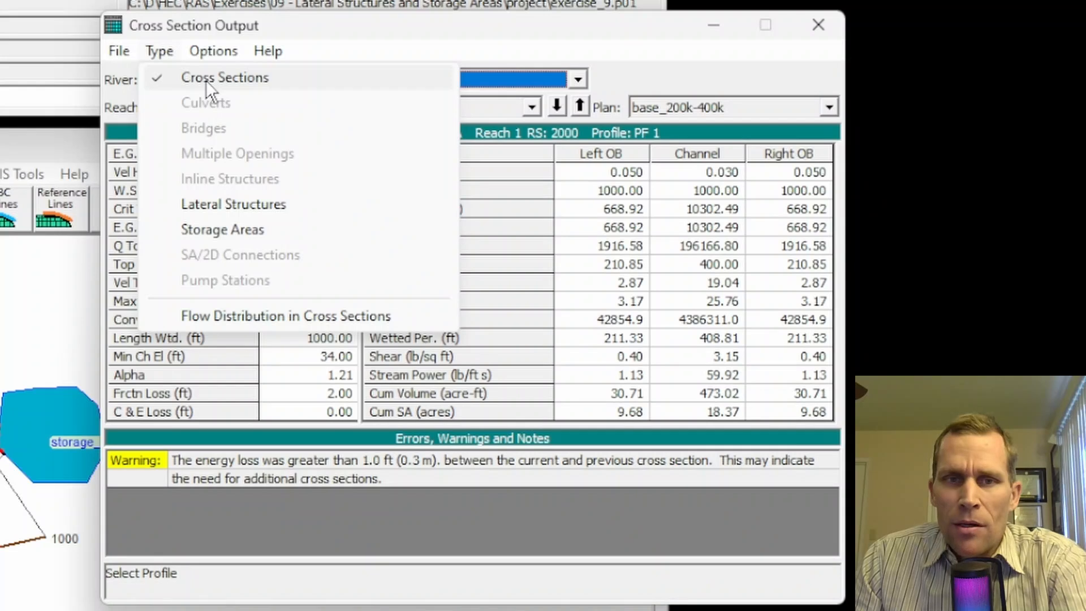
left_click(206, 81)
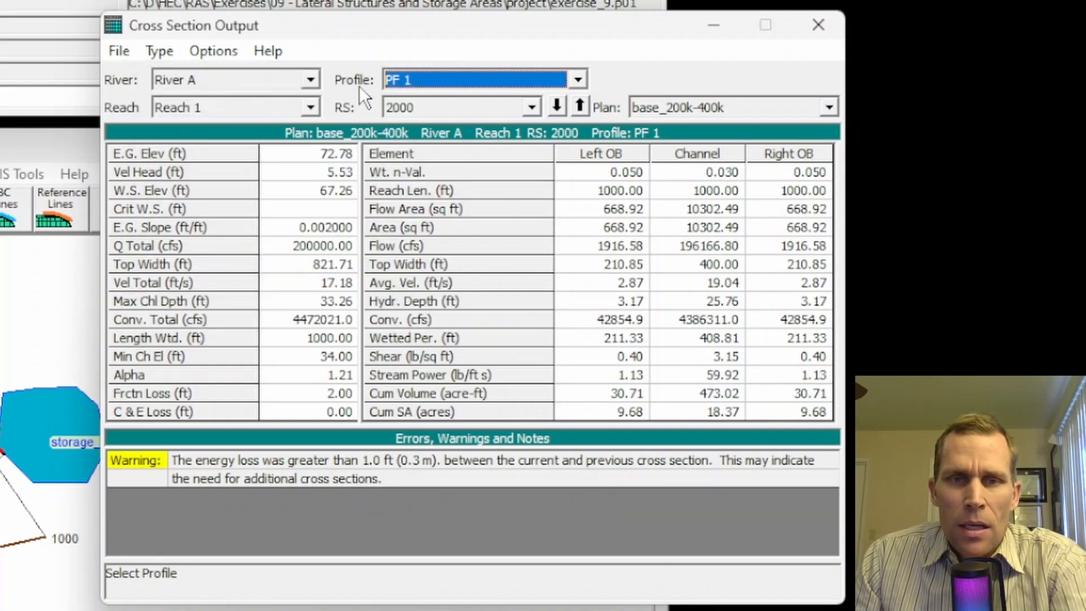
left_click(415, 81)
left_click(419, 80)
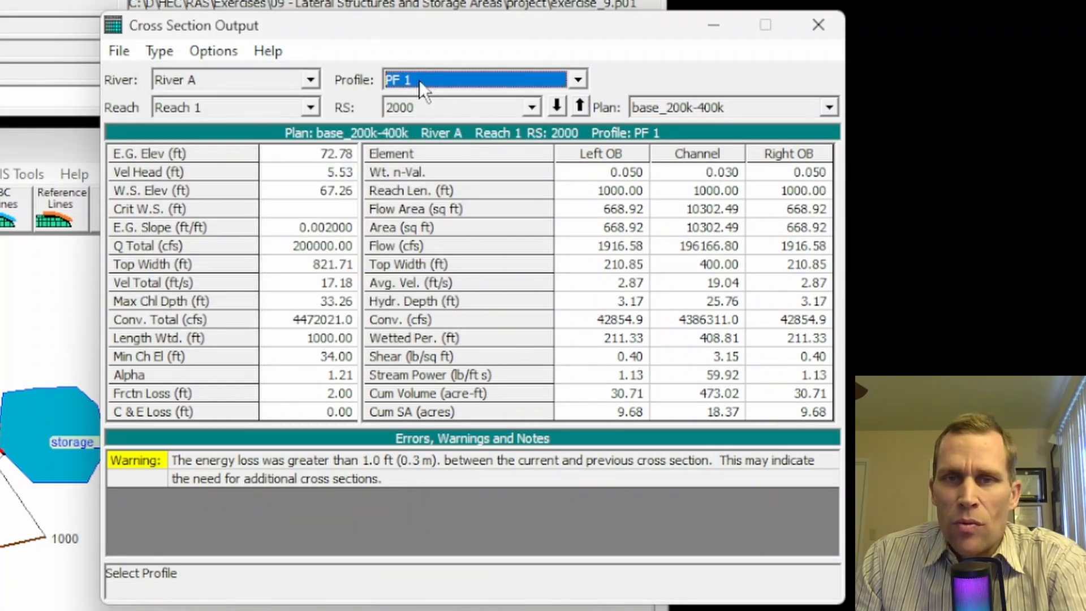
left_click_drag(427, 29, 415, 75)
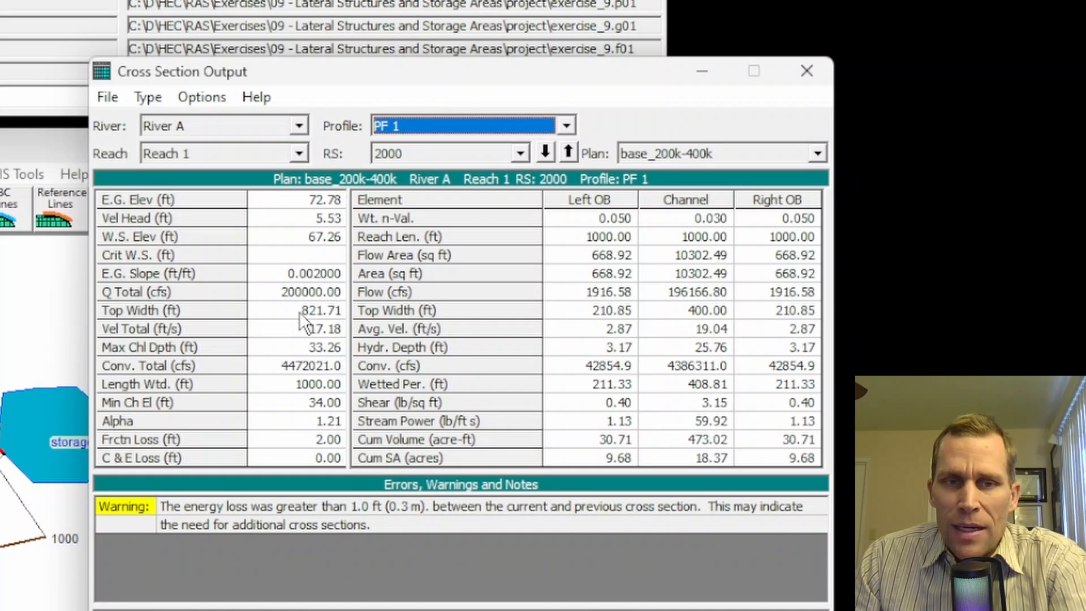
Examine the flow, top width and velocity of the cross section as totals and for the channel and both overbanks
left_click(198, 290)
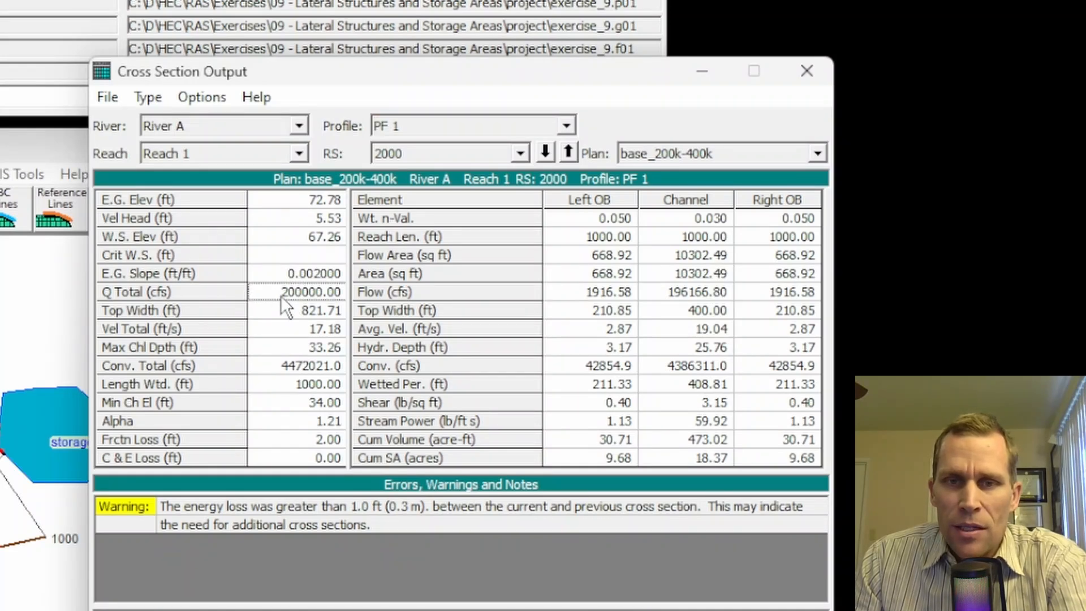
left_click(691, 290)
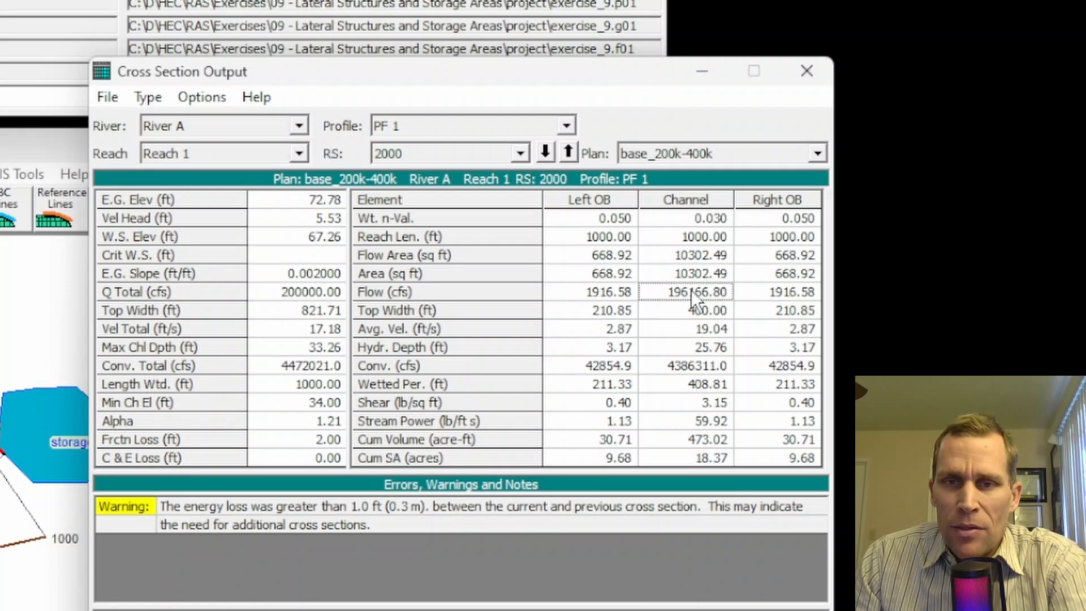
left_click(610, 293)
left_click(774, 294)
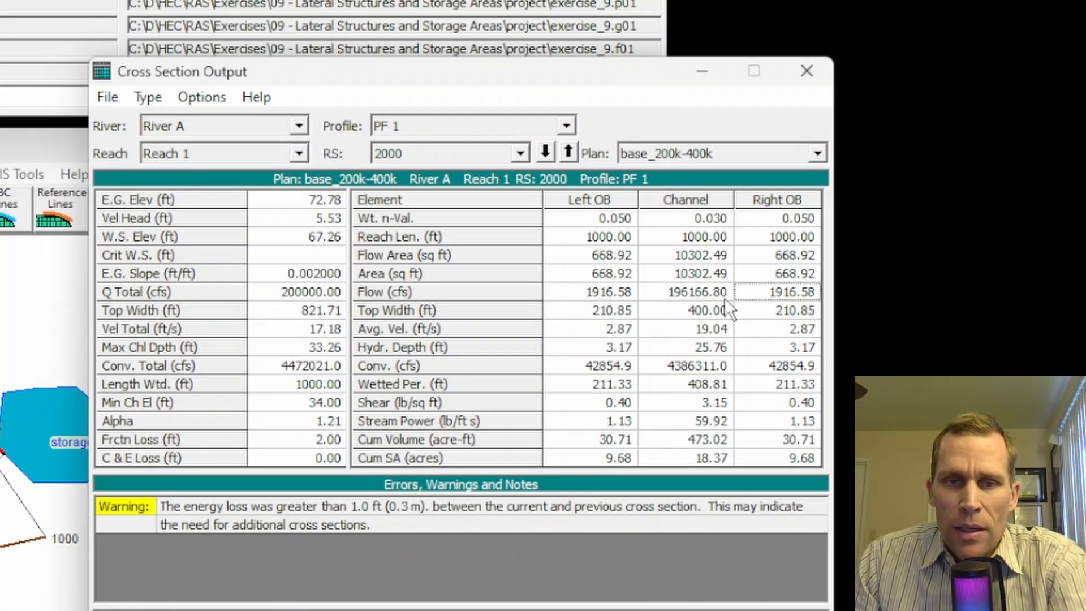
left_click(283, 313)
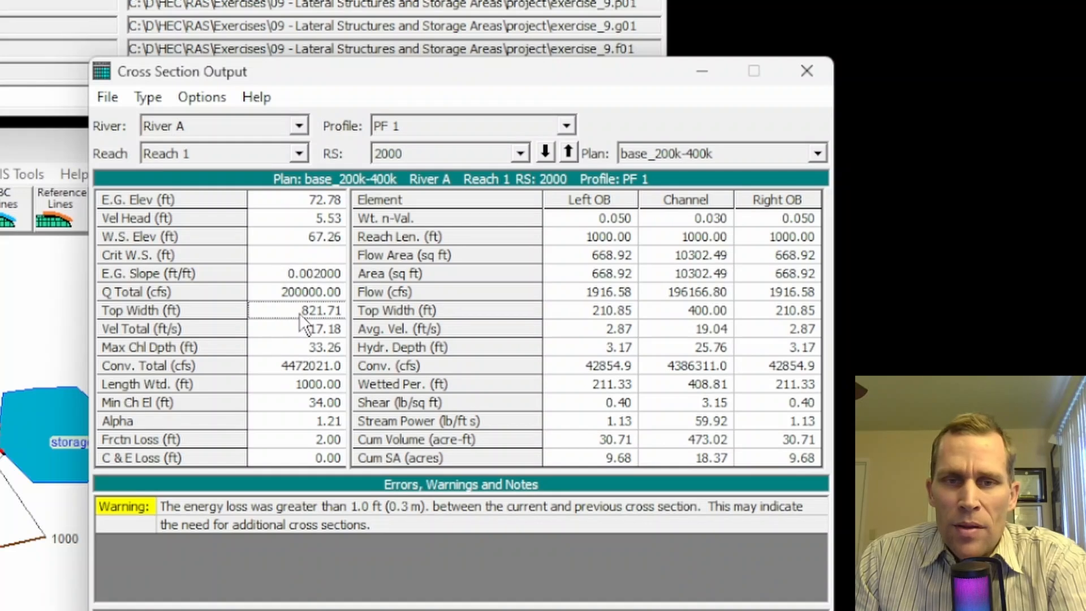
left_click(701, 310)
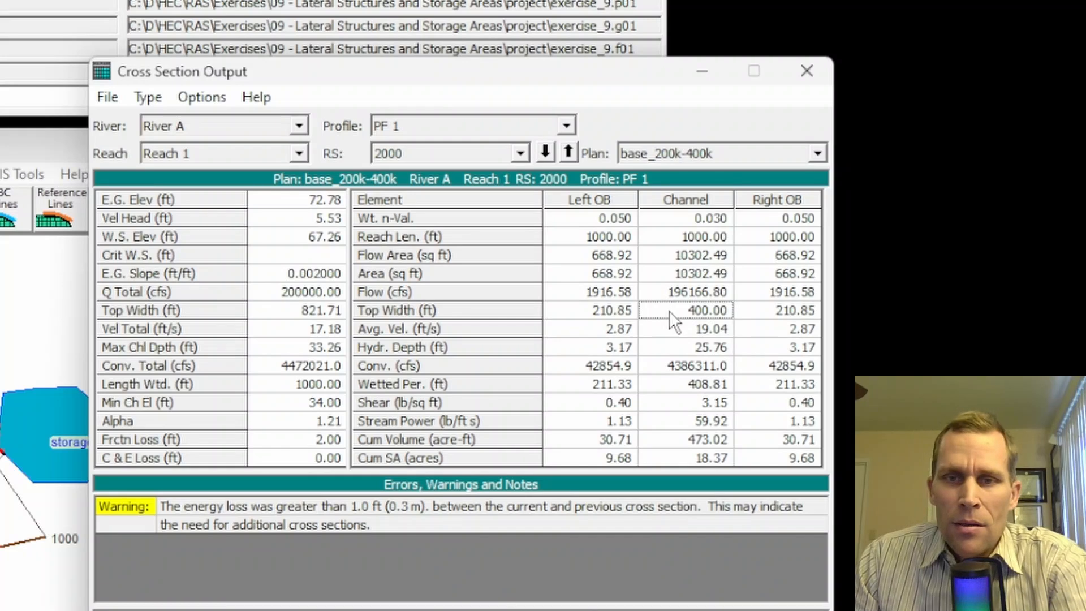
left_click(591, 313)
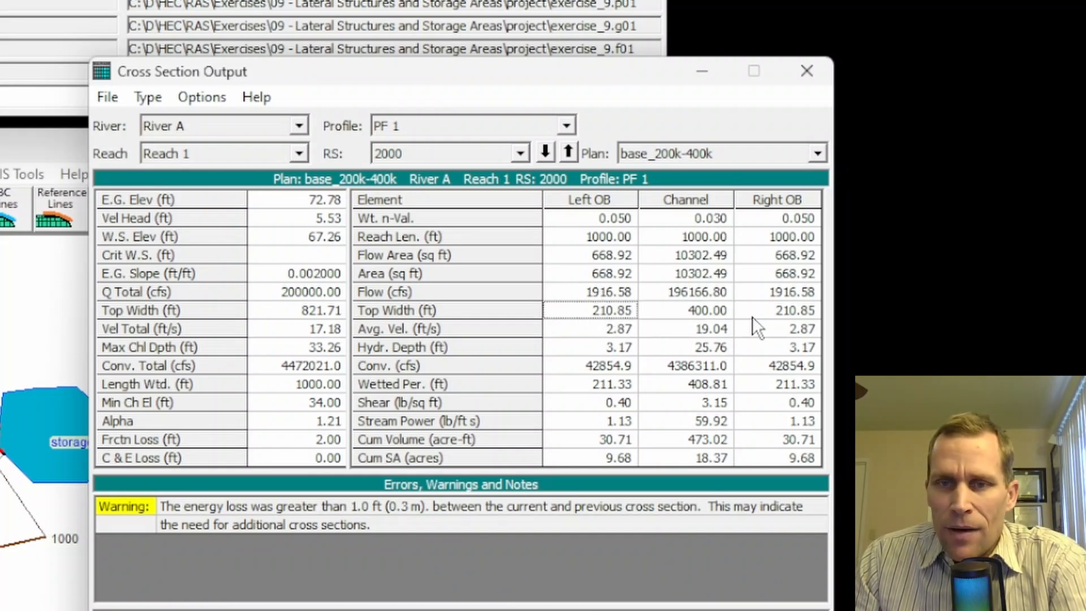
left_click(778, 315)
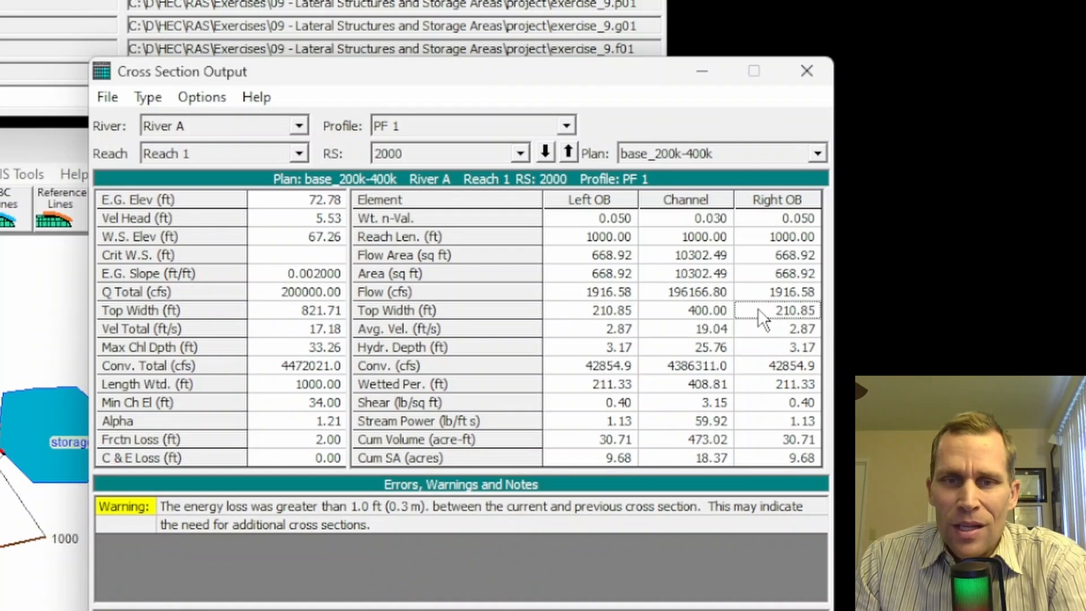
left_click(281, 332)
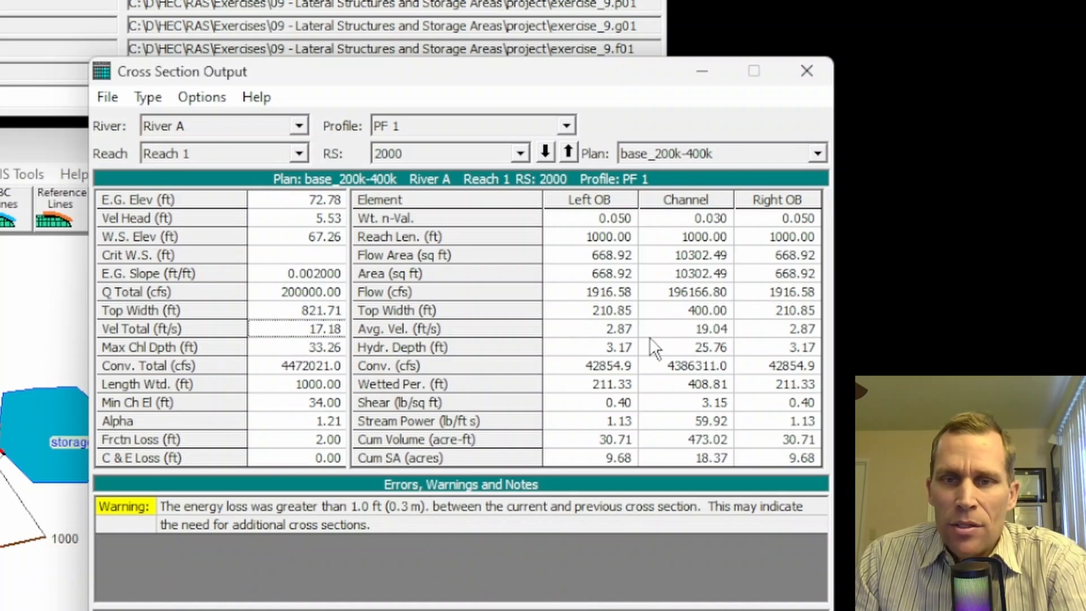
left_click(700, 330)
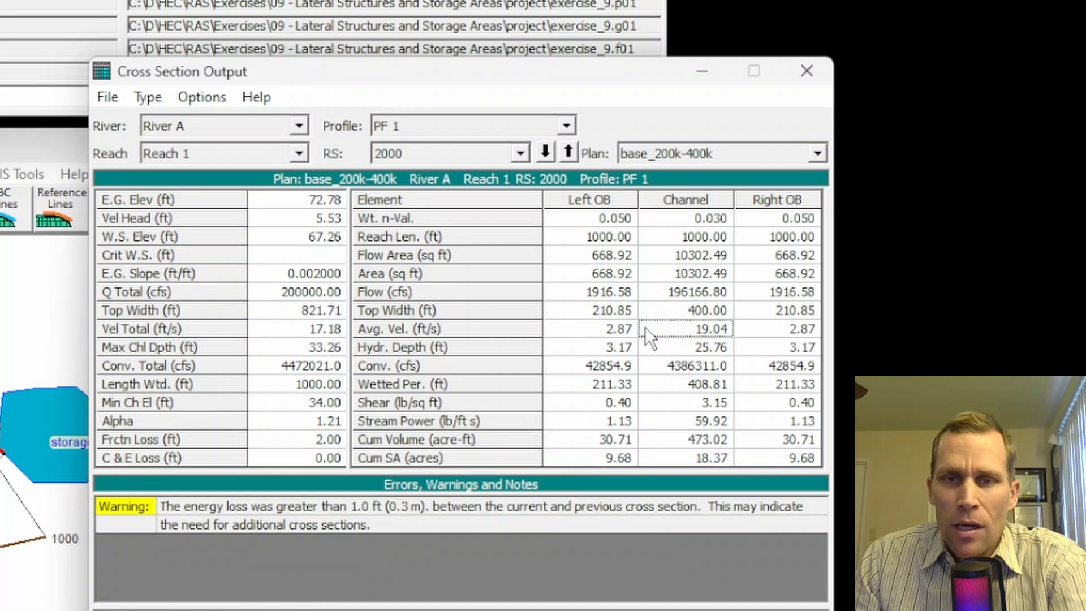
left_click(608, 334)
left_click(765, 334)
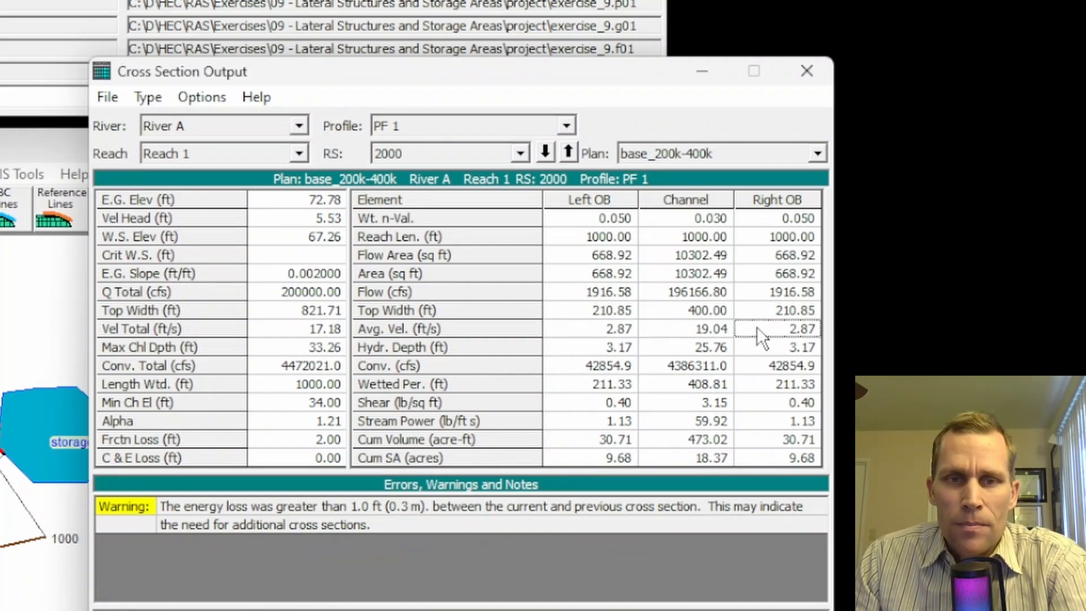
Switch the detailed output to lateral structures and check the upstream and downstream flows for profile PF 1
left_click(566, 126)
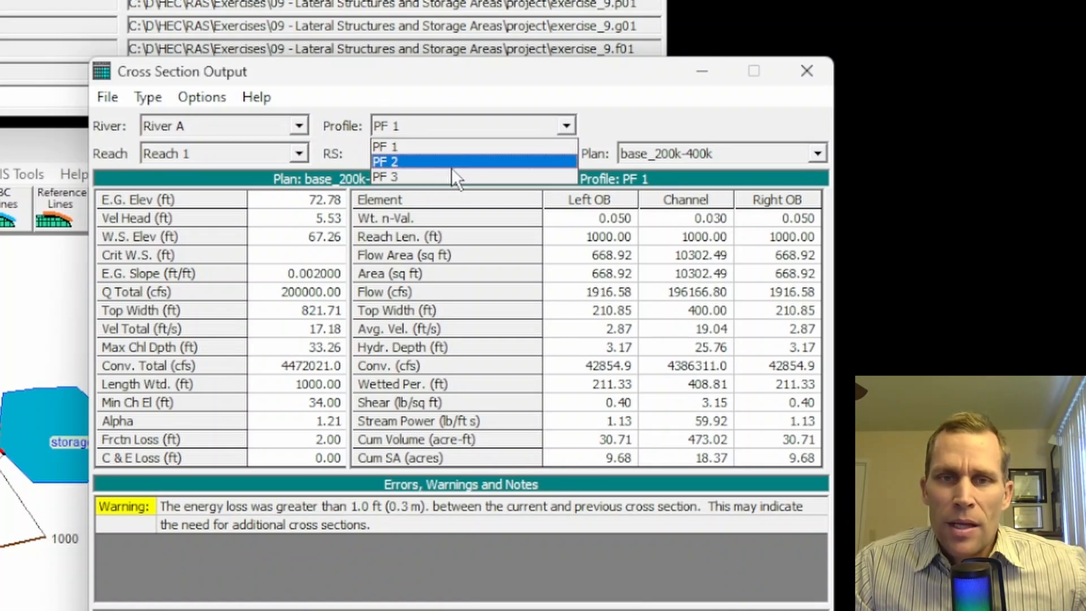
left_click(195, 93)
left_click(197, 93)
mouse_move(161, 103)
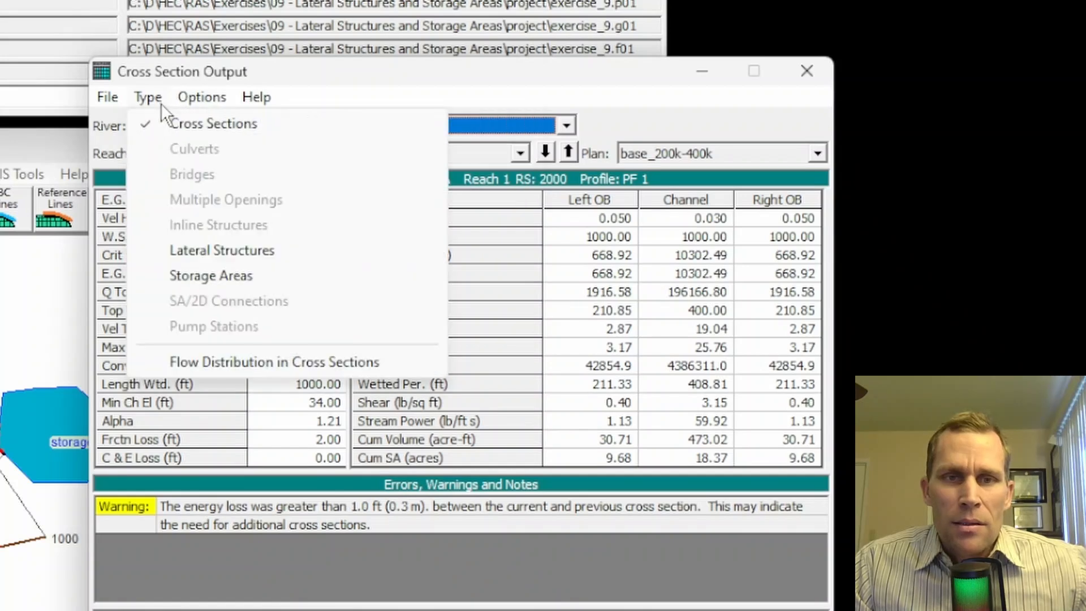
left_click(191, 252)
left_click(423, 128)
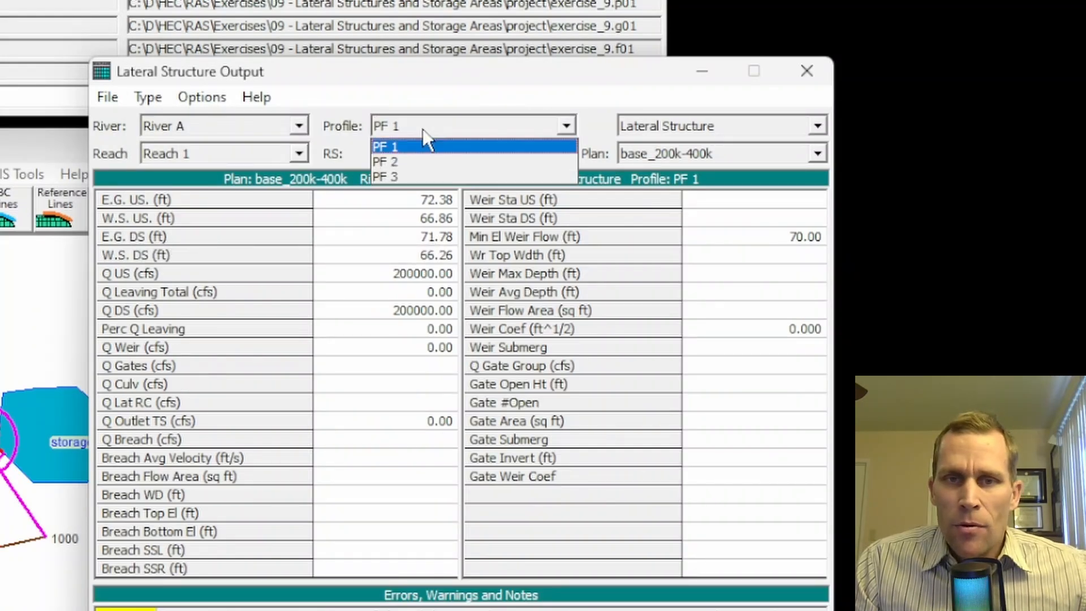
left_click(422, 143)
left_click(406, 270)
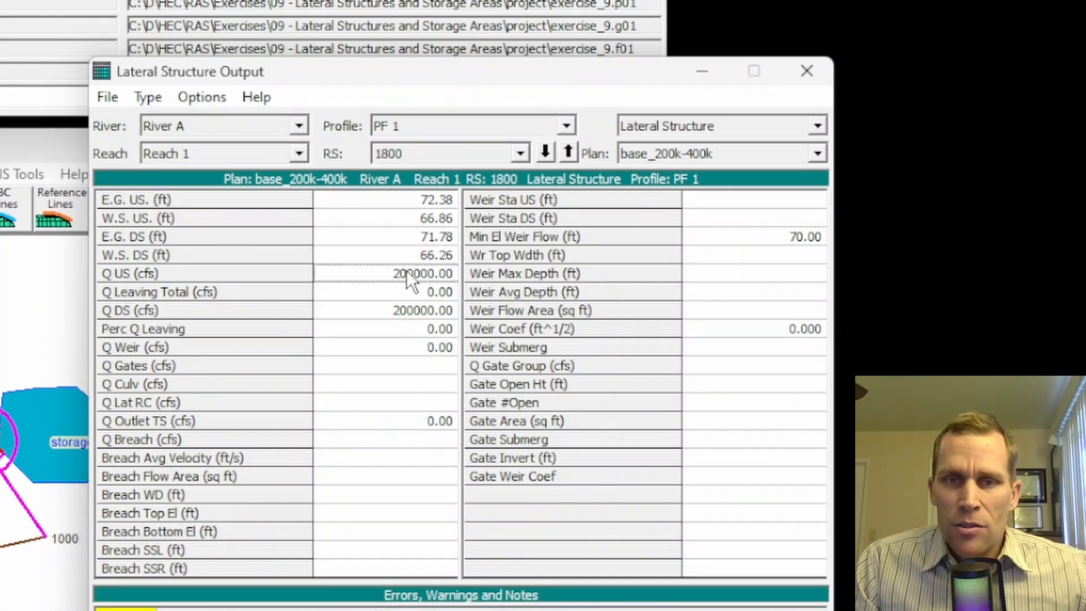
left_click(401, 314)
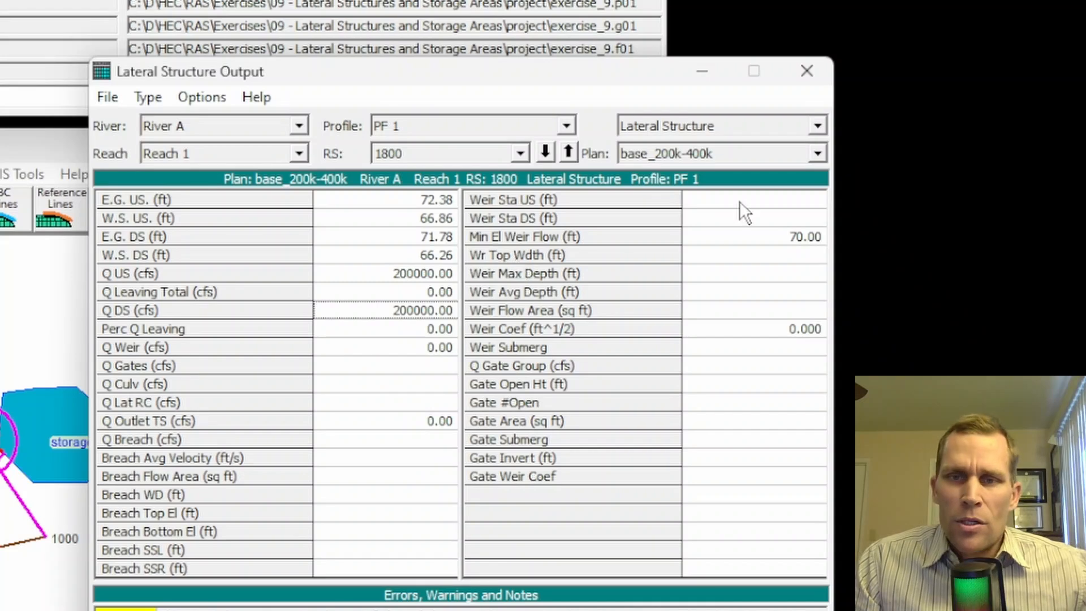
Examine the lateral structure's weir stations, top width and weir flow for profile PF 1
left_click_drag(739, 212, 787, 383)
left_click(767, 259)
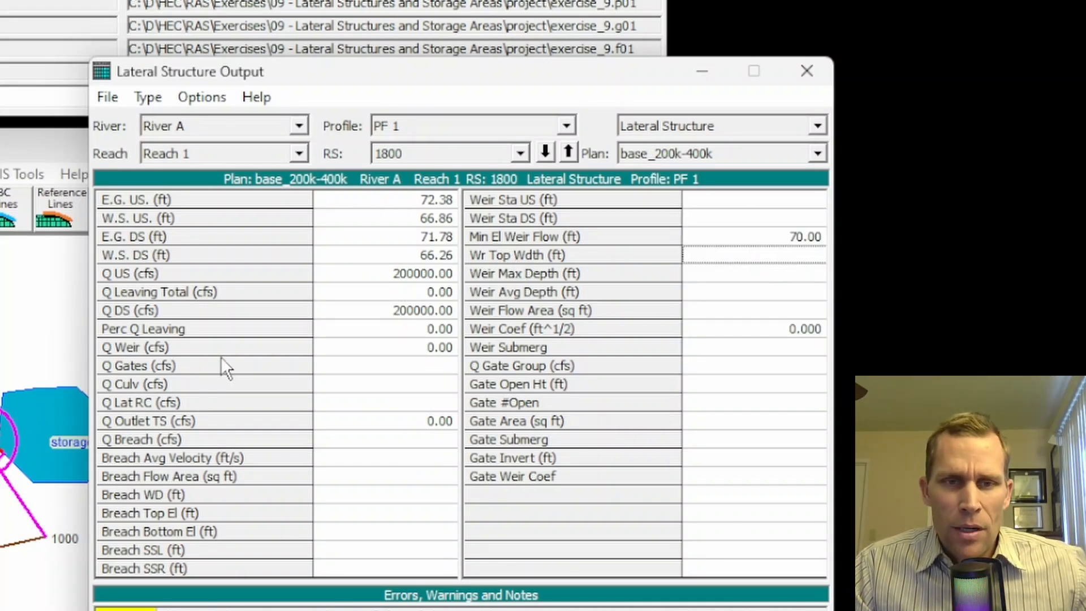
left_click(333, 350)
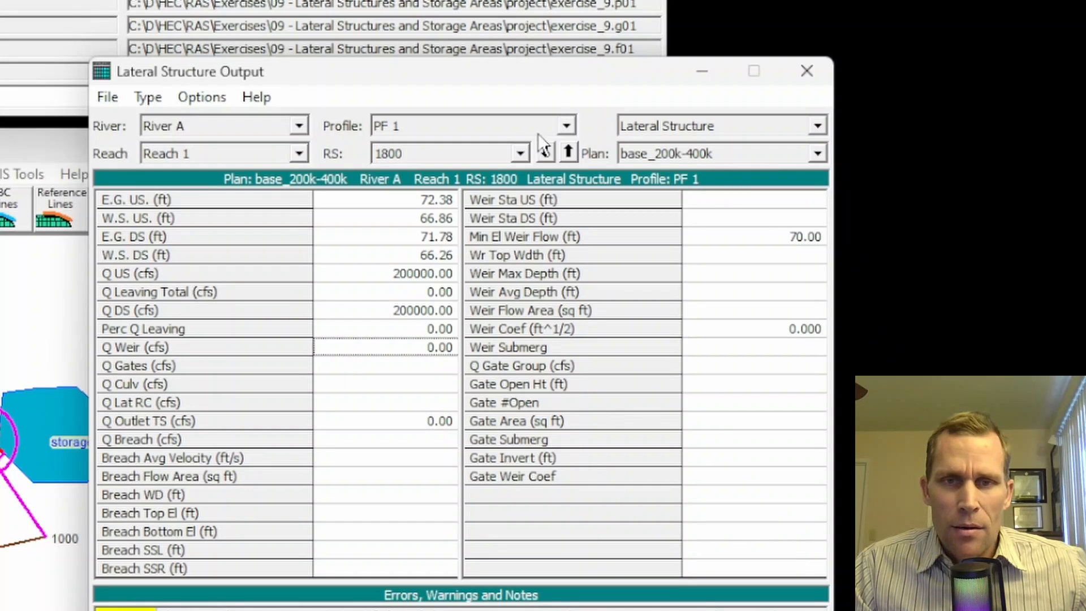
Show the lateral structure output for profile PF 2 and compare its weir flow with the upstream and downstream flows
left_click(565, 122)
left_click(430, 163)
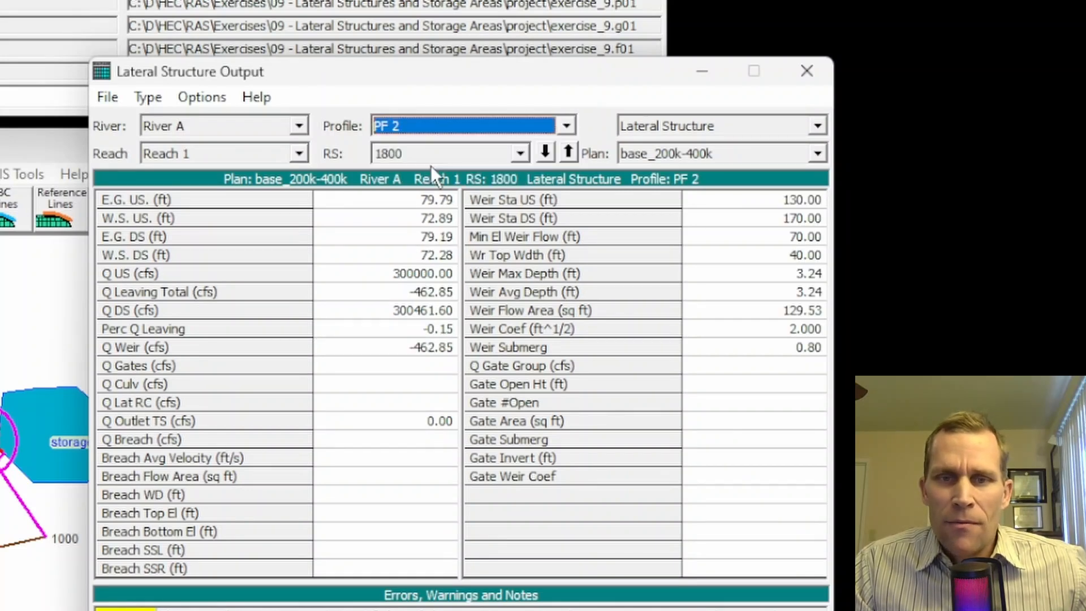
left_click(430, 348)
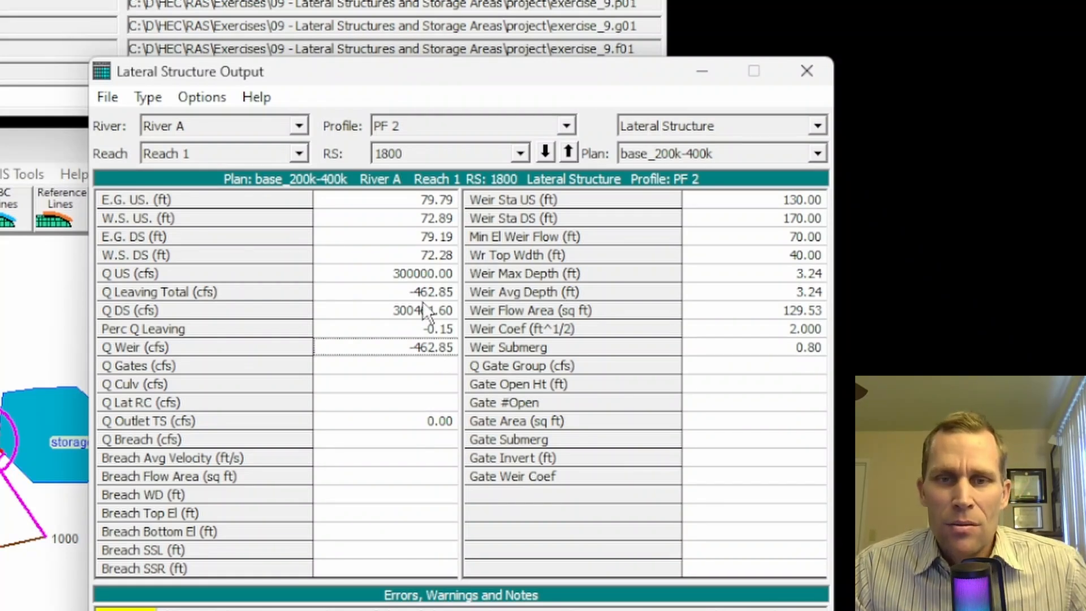
left_click(410, 274)
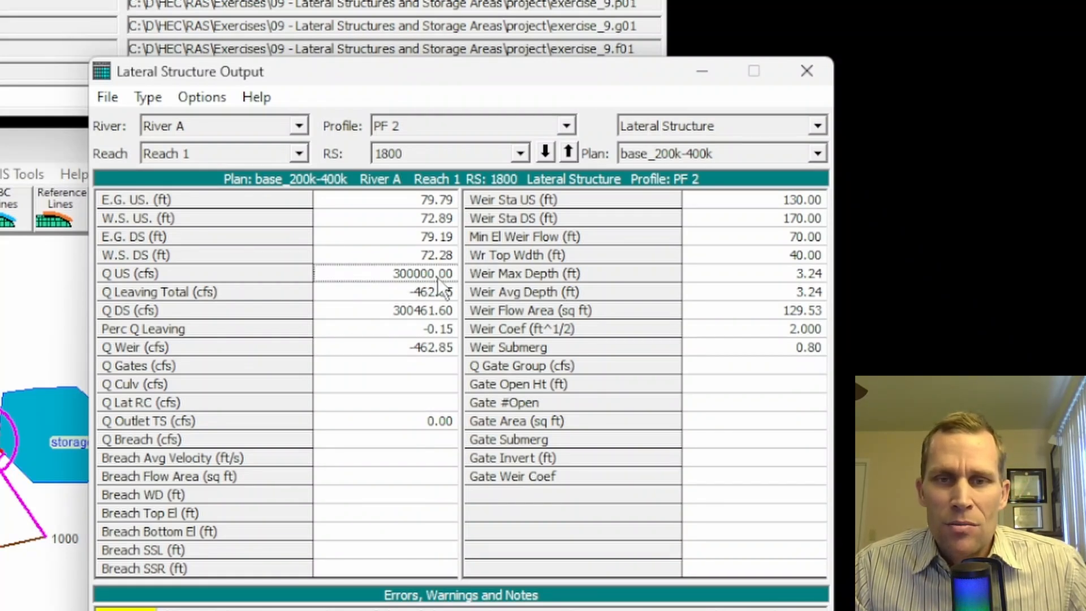
left_click(429, 315)
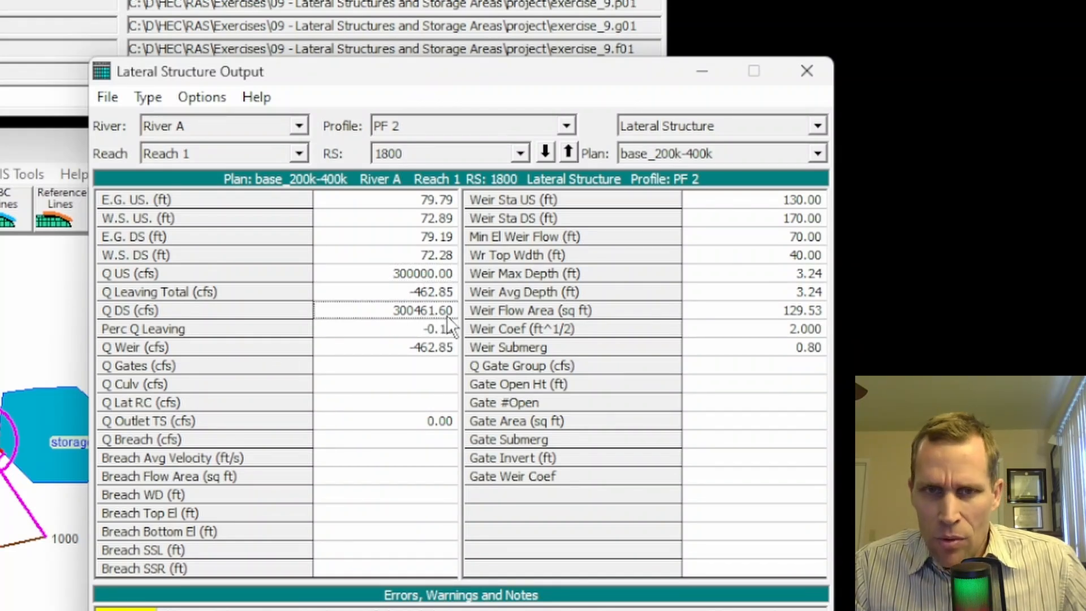
left_click(429, 349)
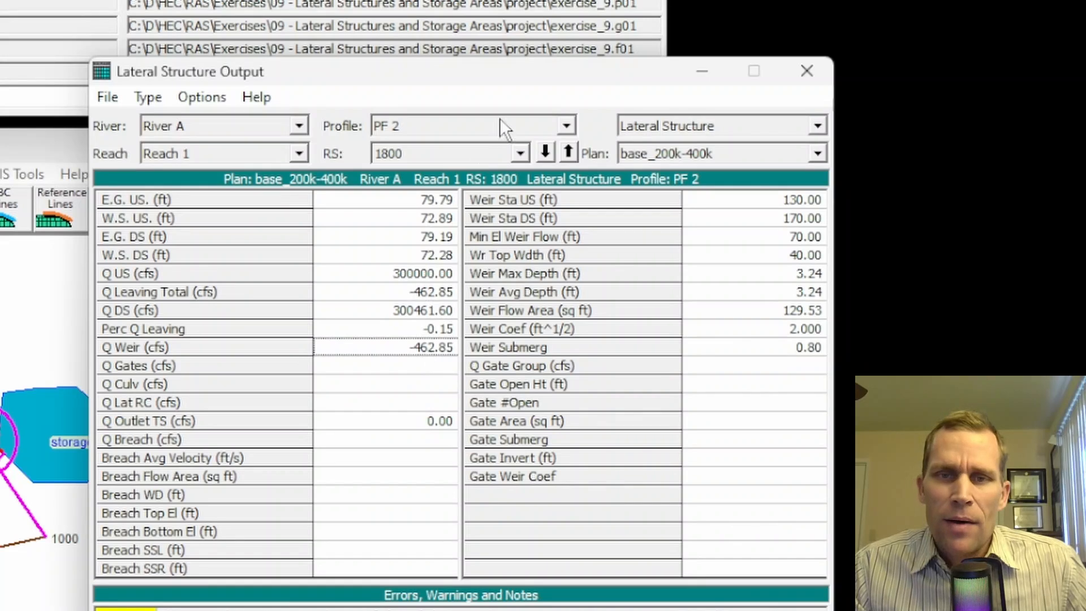
Show the lateral structure output for profile PF 3 and examine the total leaving flow and the weir's depth, flow area and top width
left_click(568, 126)
left_click(464, 170)
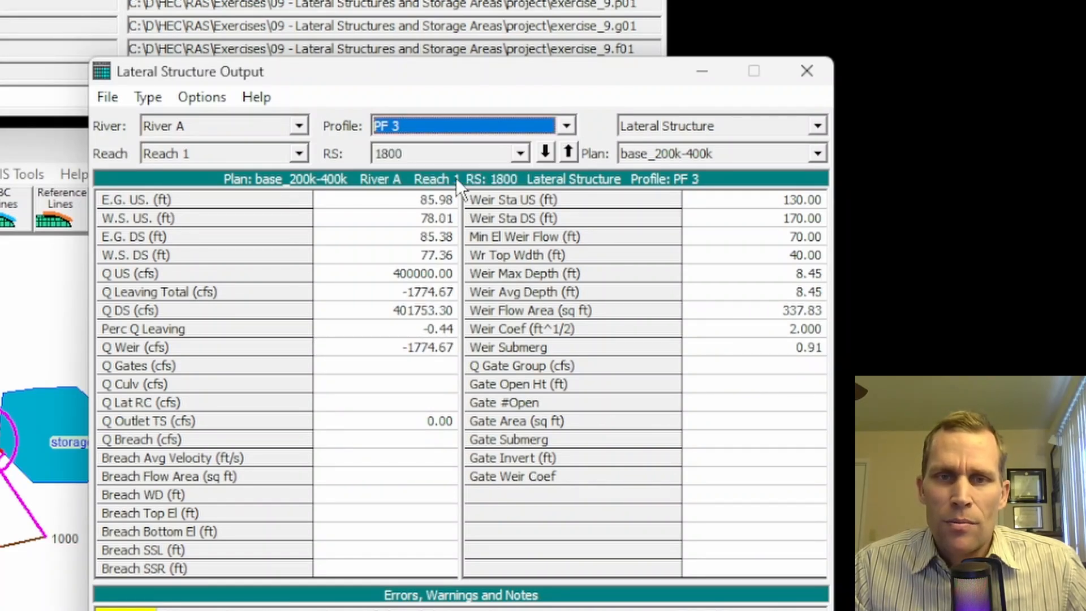
left_click(415, 294)
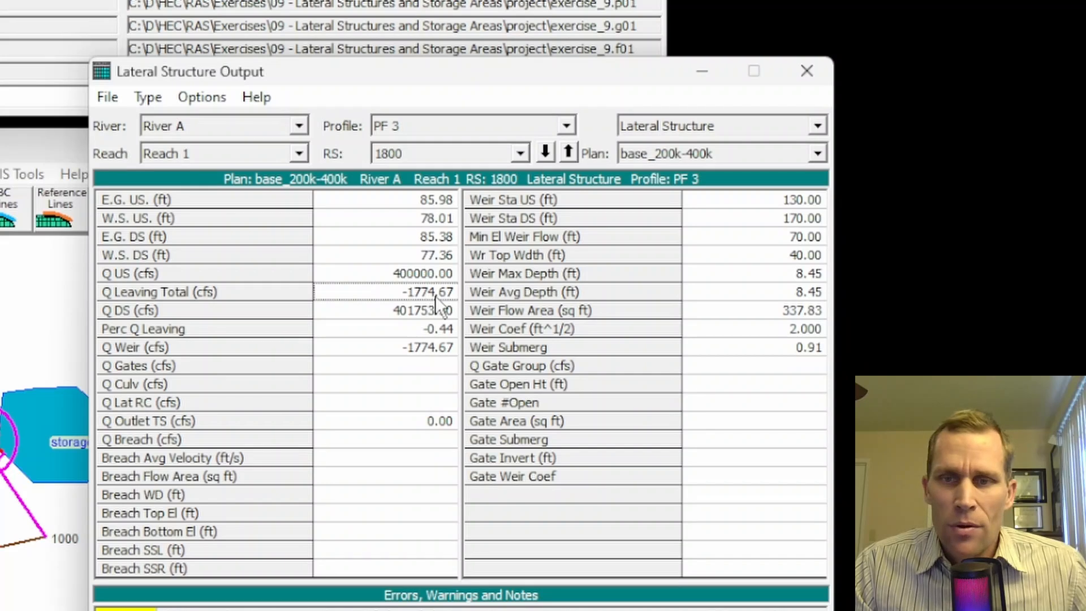
left_click_drag(749, 200, 762, 344)
left_click(731, 310)
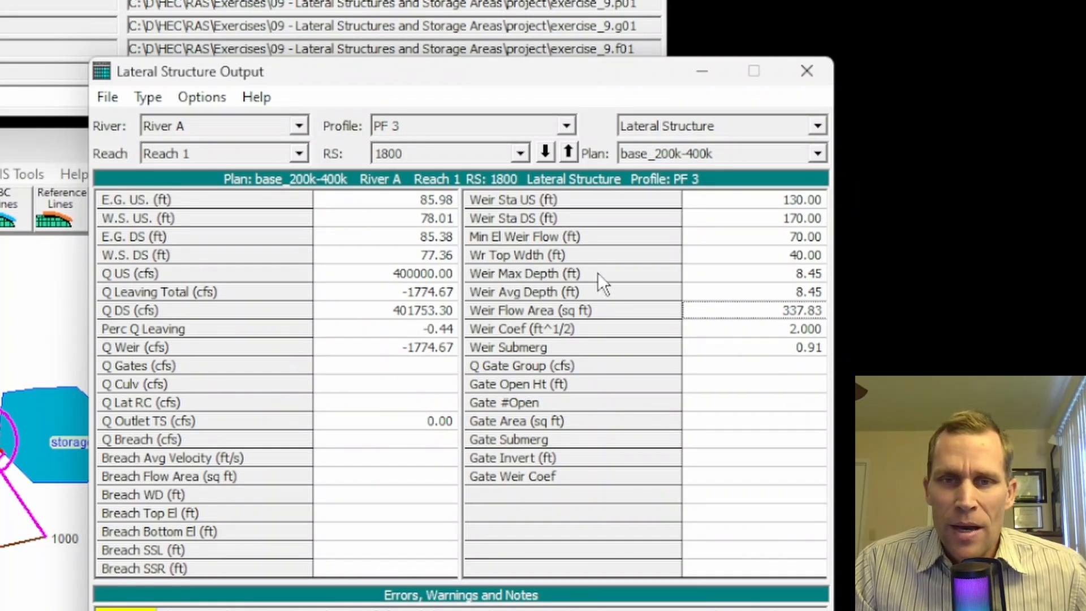
left_click(788, 274)
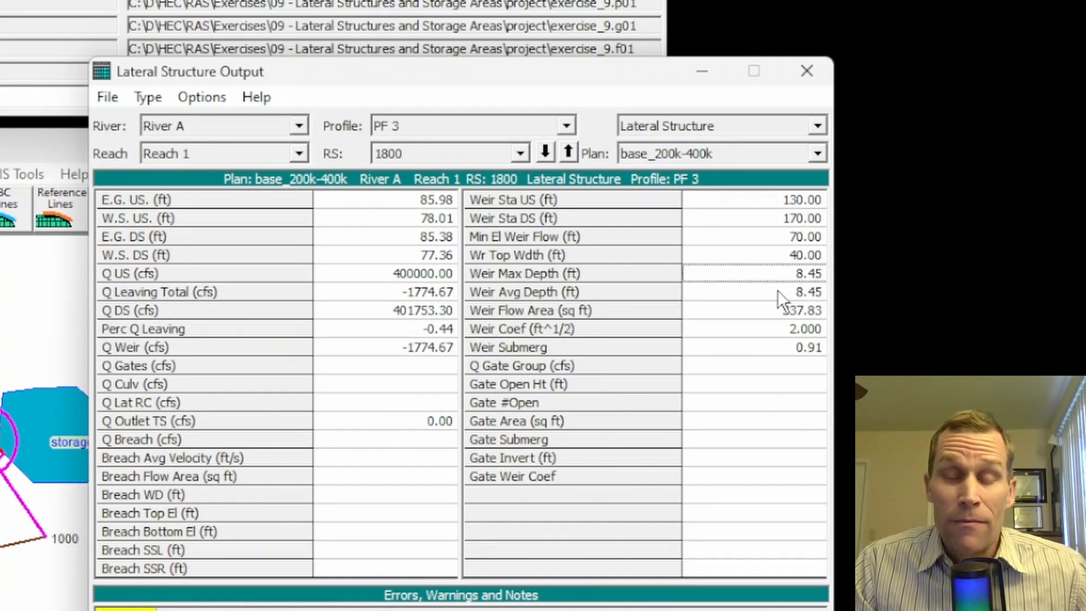
left_click(720, 311)
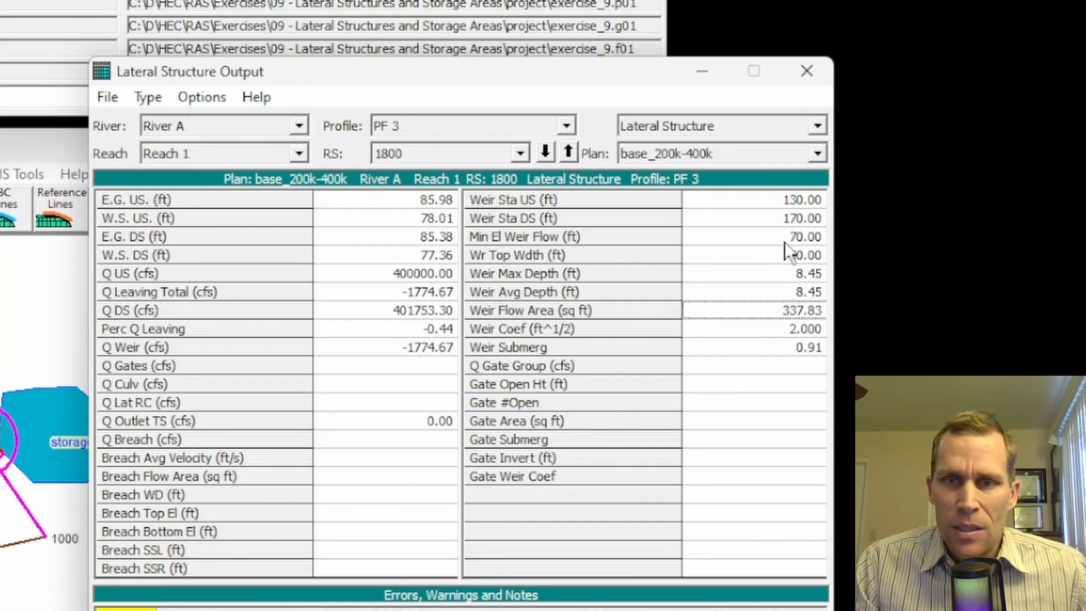
left_click(774, 258)
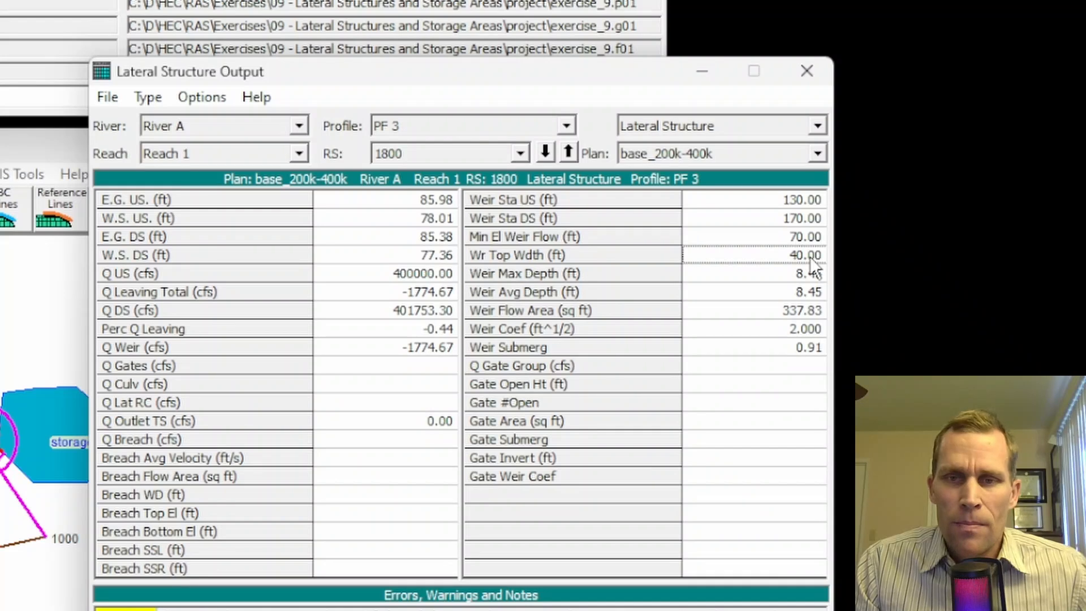
Switch the detailed output to storage areas and check the volume and surface area of storage_area_1 for profile PF 1
left_click(149, 98)
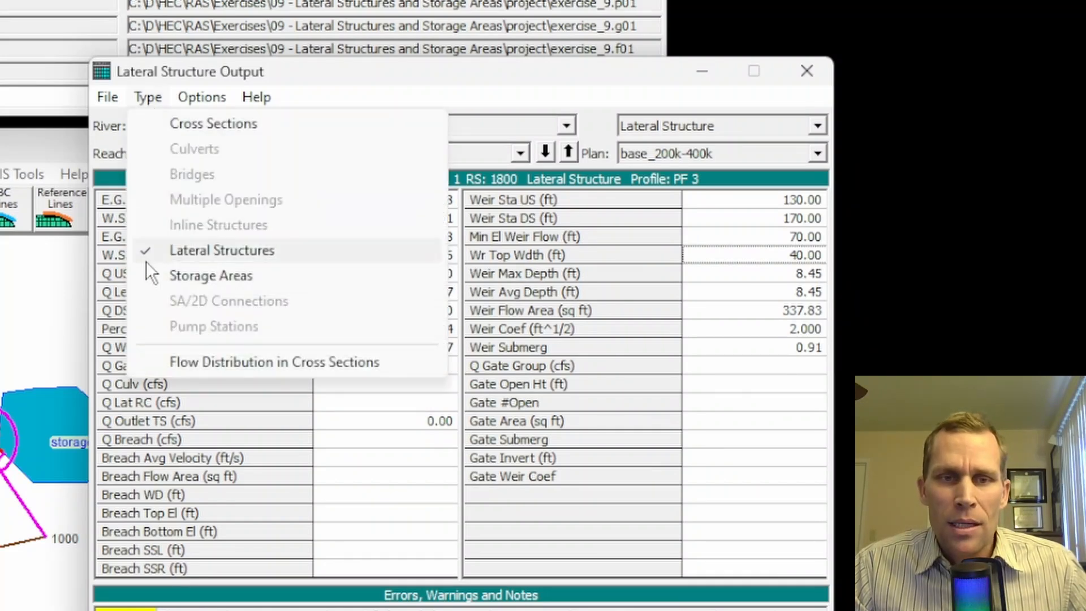
left_click(195, 278)
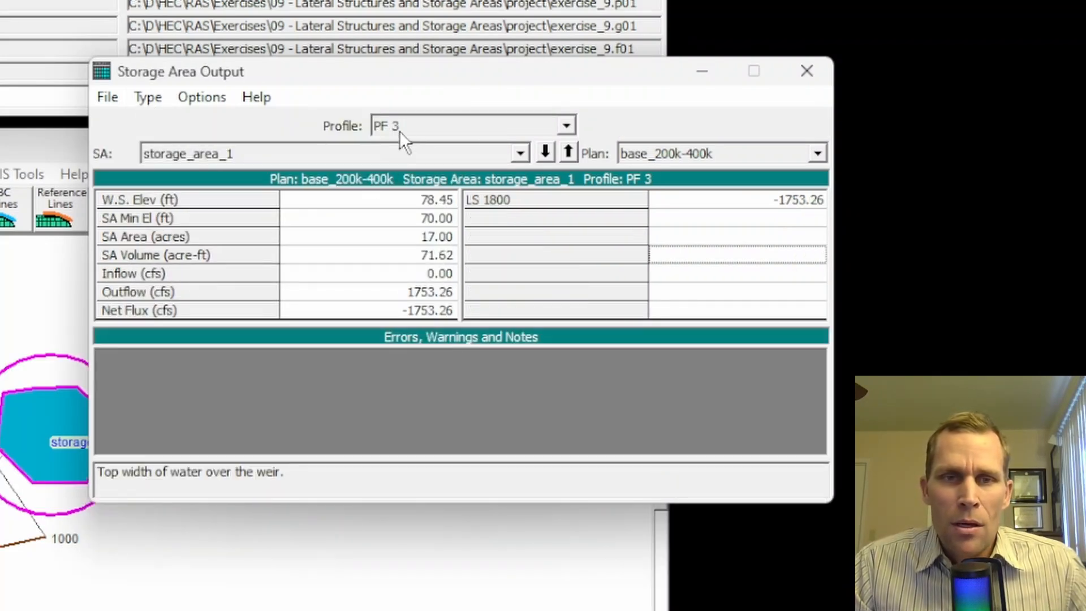
left_click(390, 154)
left_click(390, 153)
left_click(565, 126)
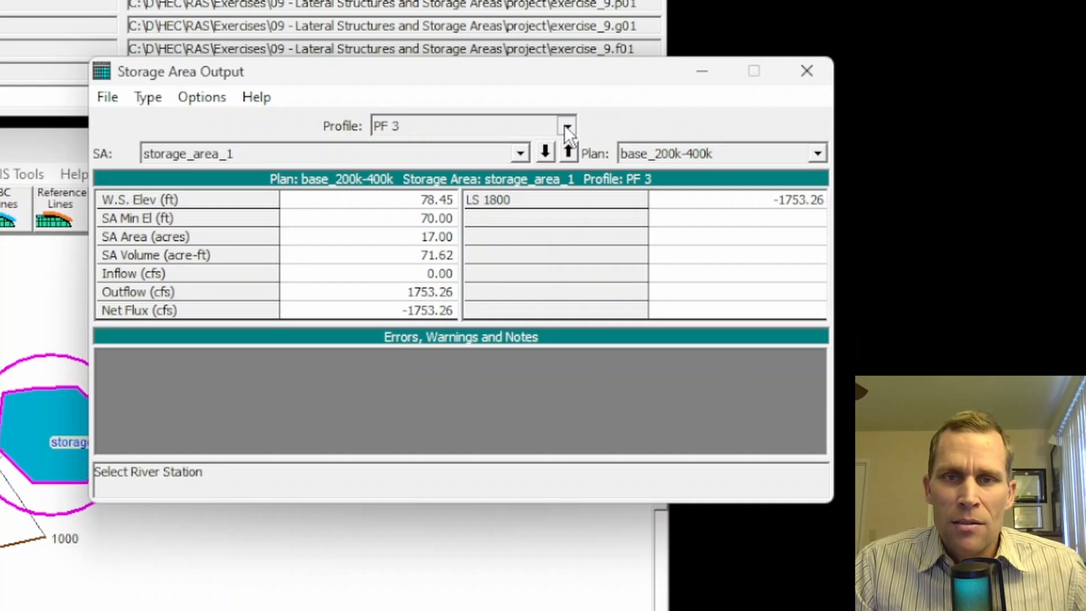
left_click(533, 146)
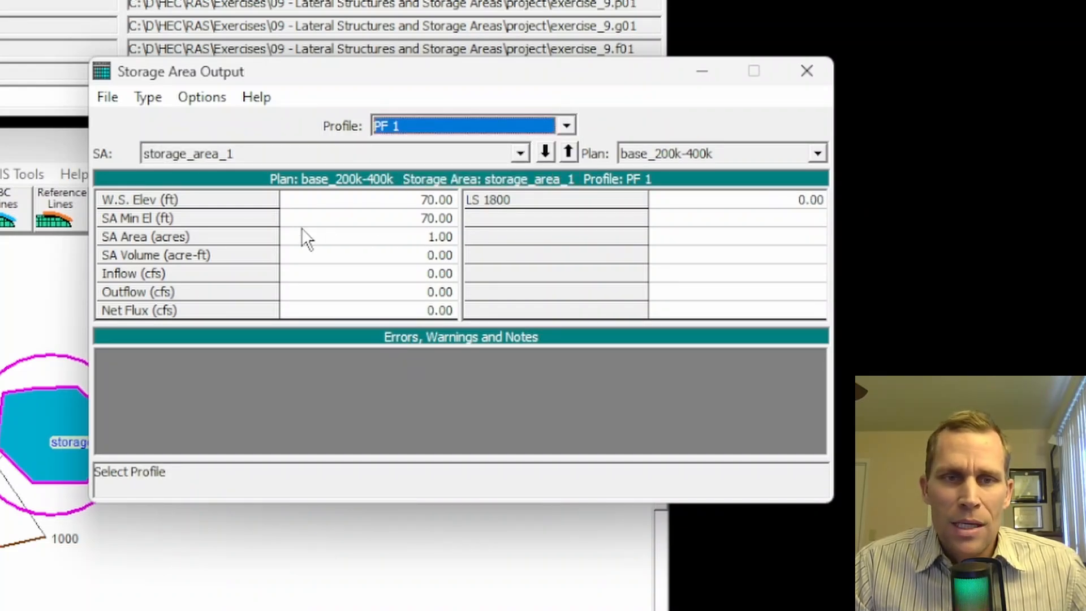
left_click(378, 253)
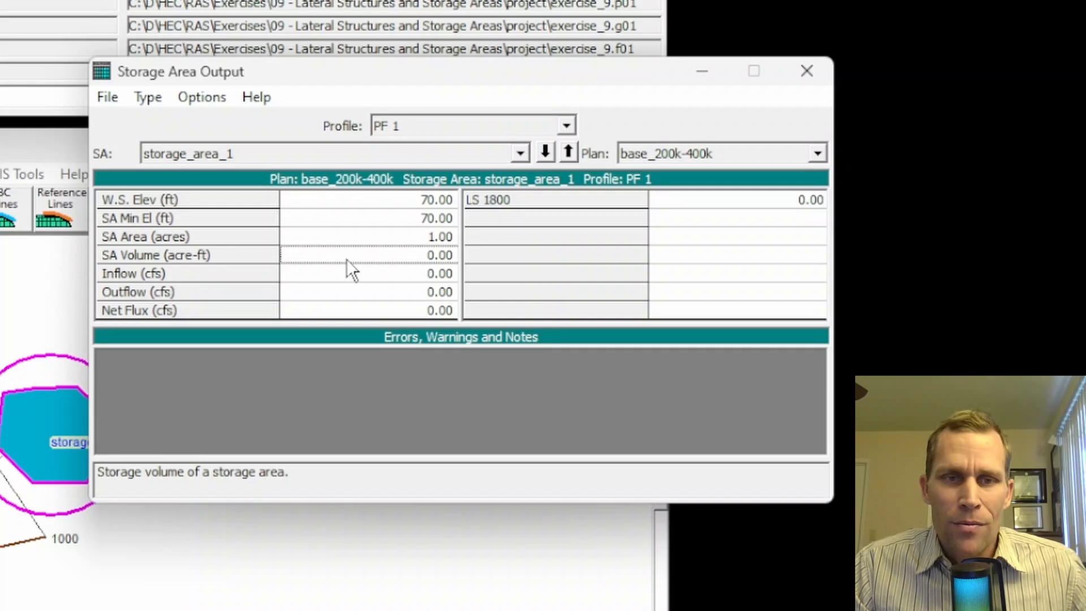
left_click(394, 238)
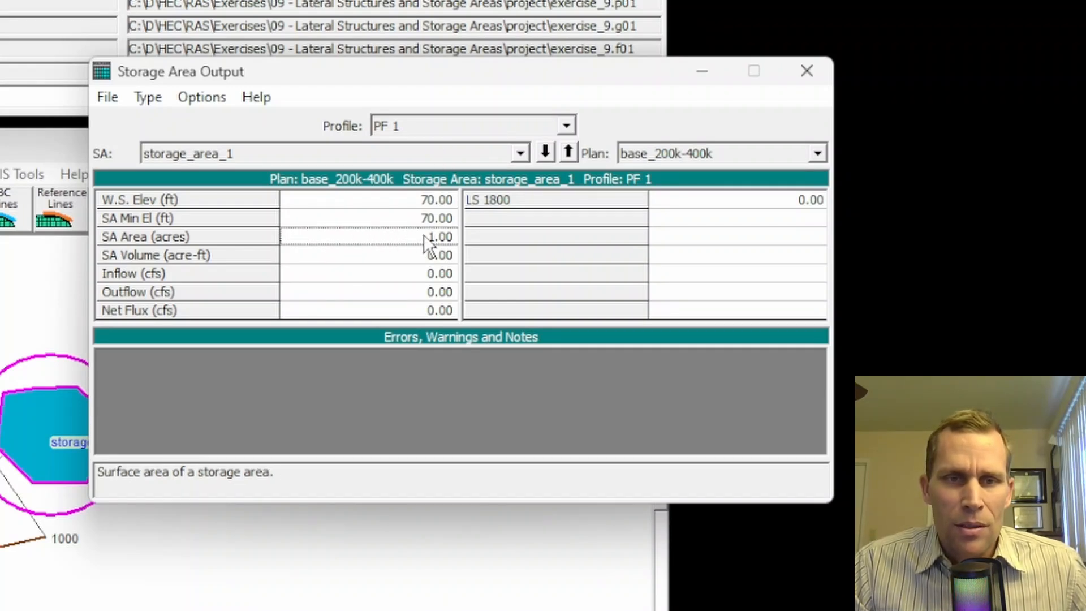
Show the storage area output for profile PF 2 and check the surface area and volume
left_click(567, 125)
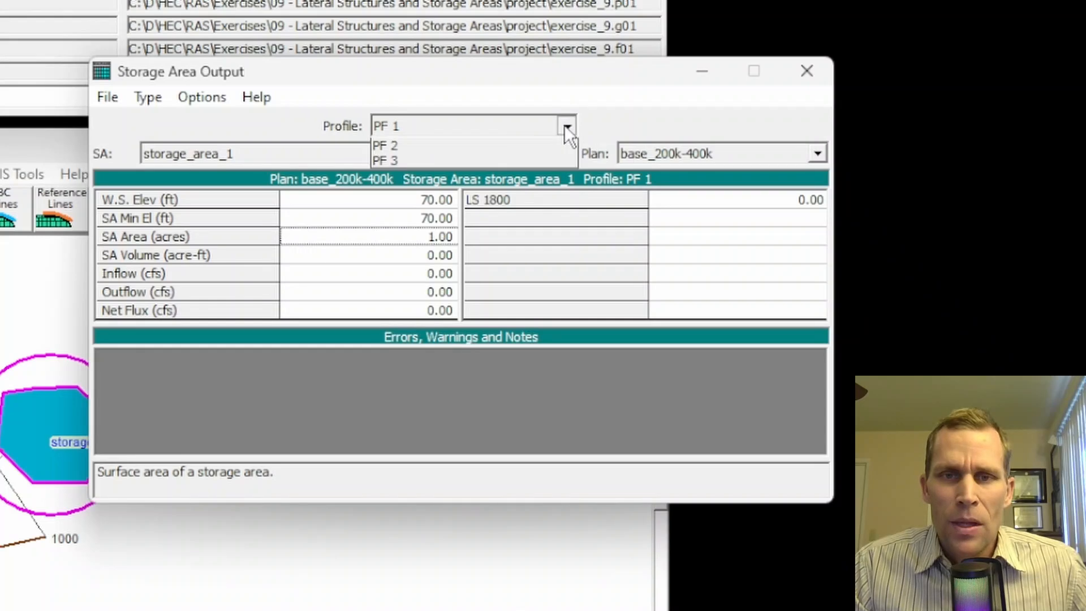
left_click(513, 158)
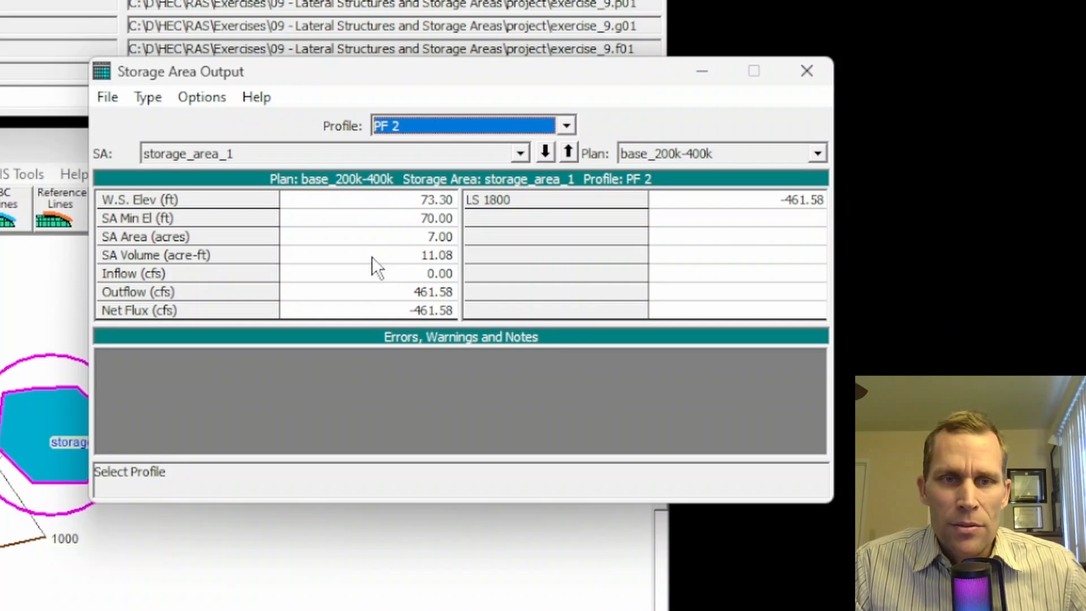
left_click(408, 238)
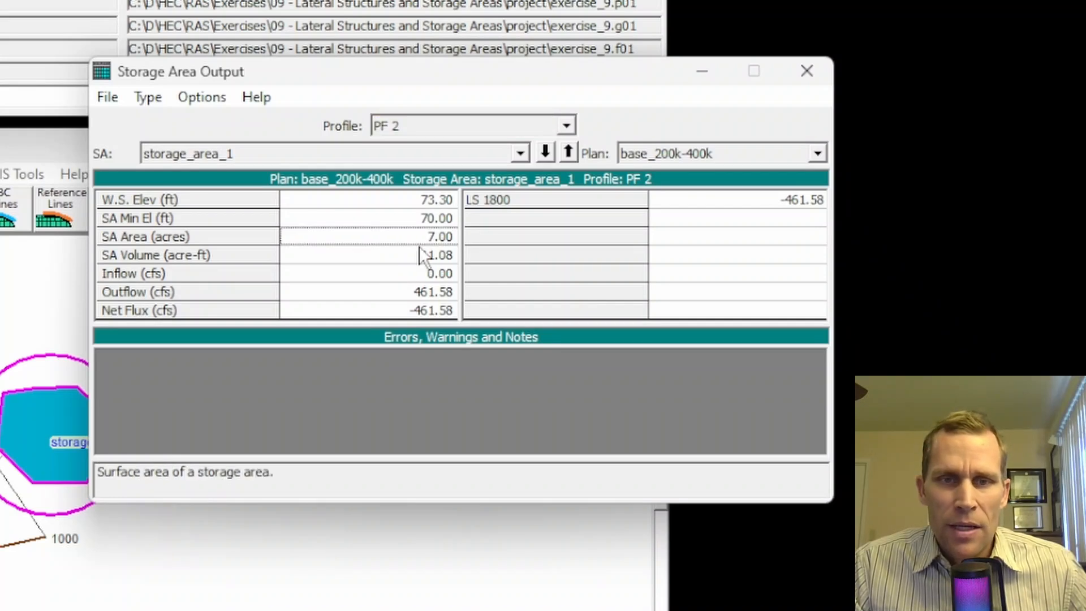
left_click(412, 258)
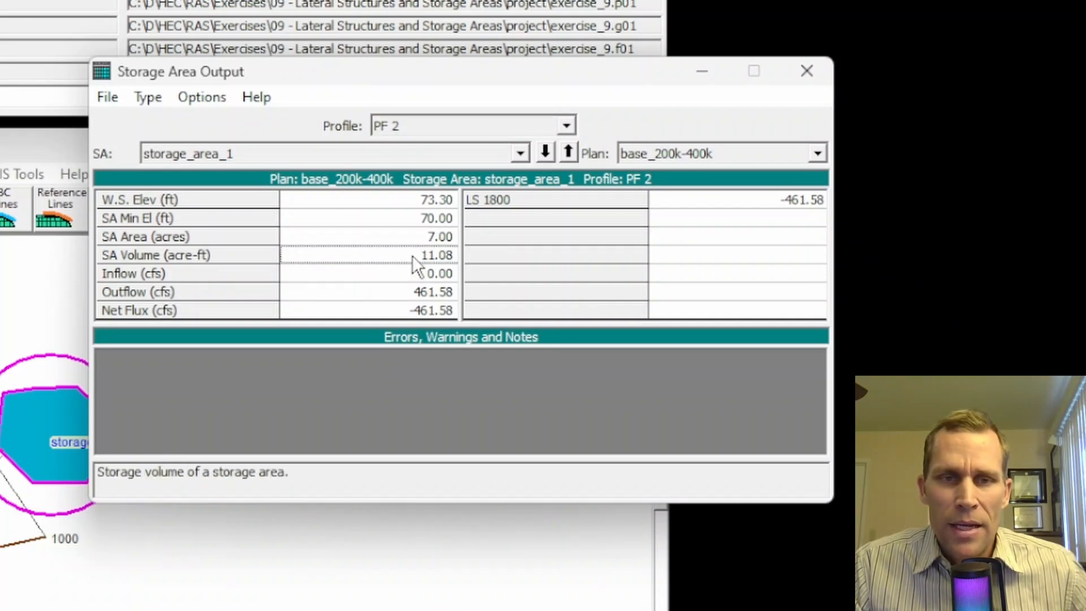
Check the surface area, volume and water surface elevation of storage_area_1 for profile PF 3, and close the output table
left_click(566, 126)
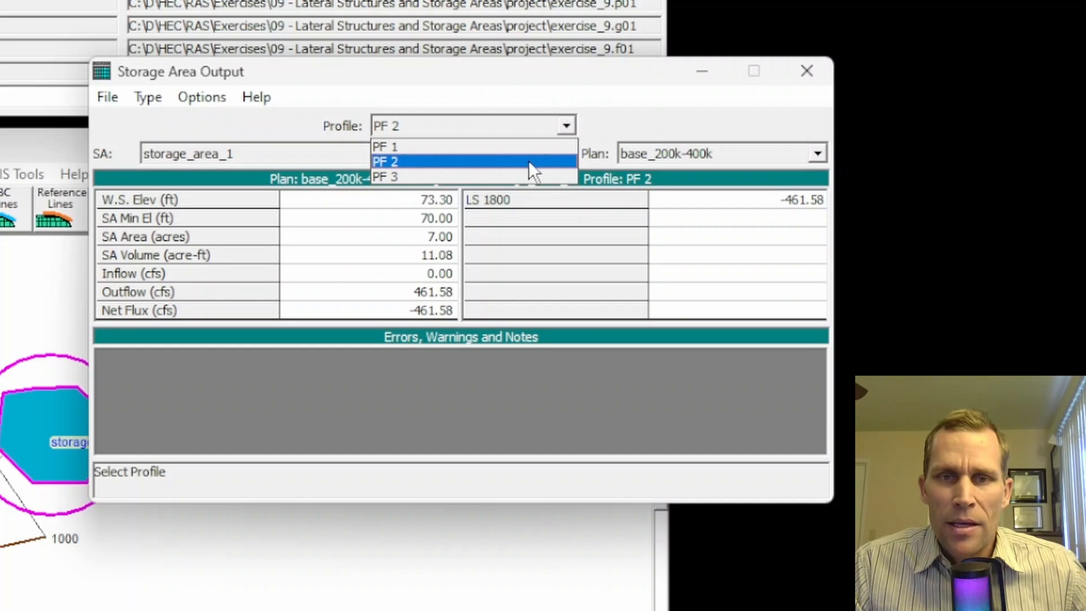
left_click(516, 174)
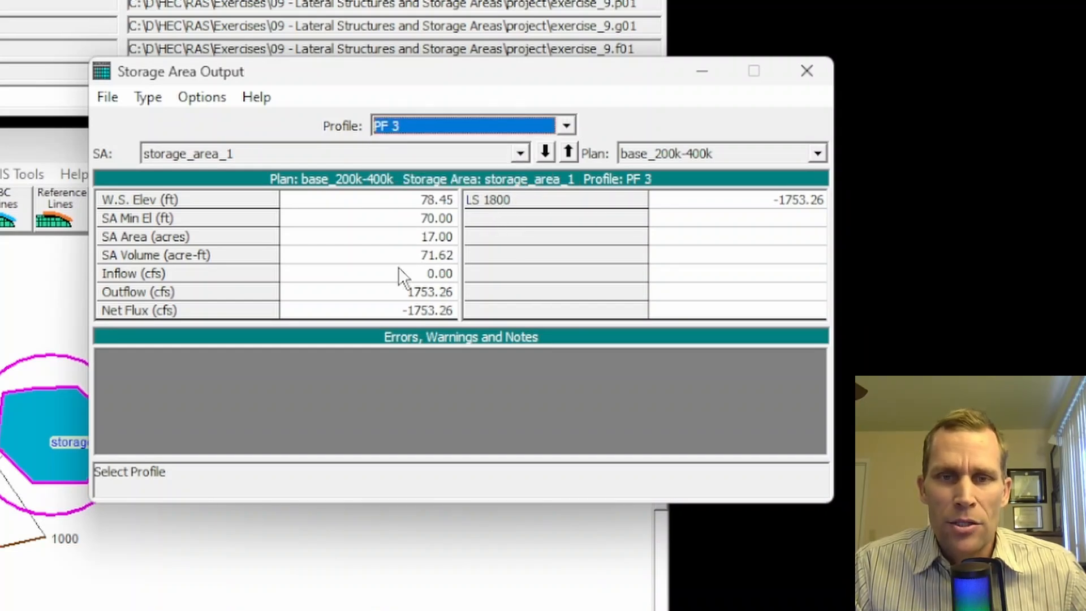
left_click(411, 237)
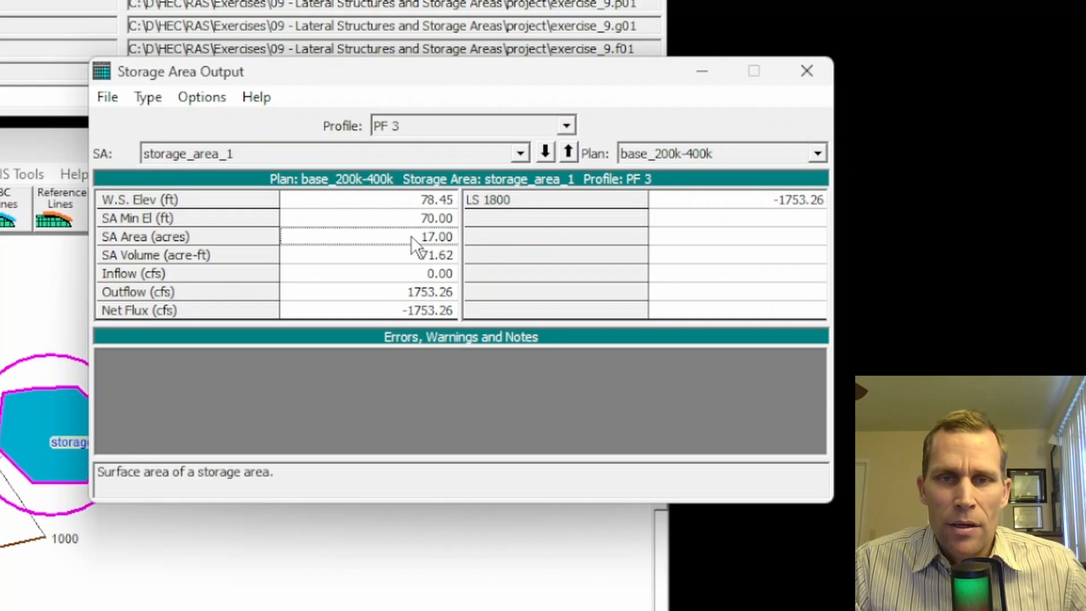
left_click(419, 254)
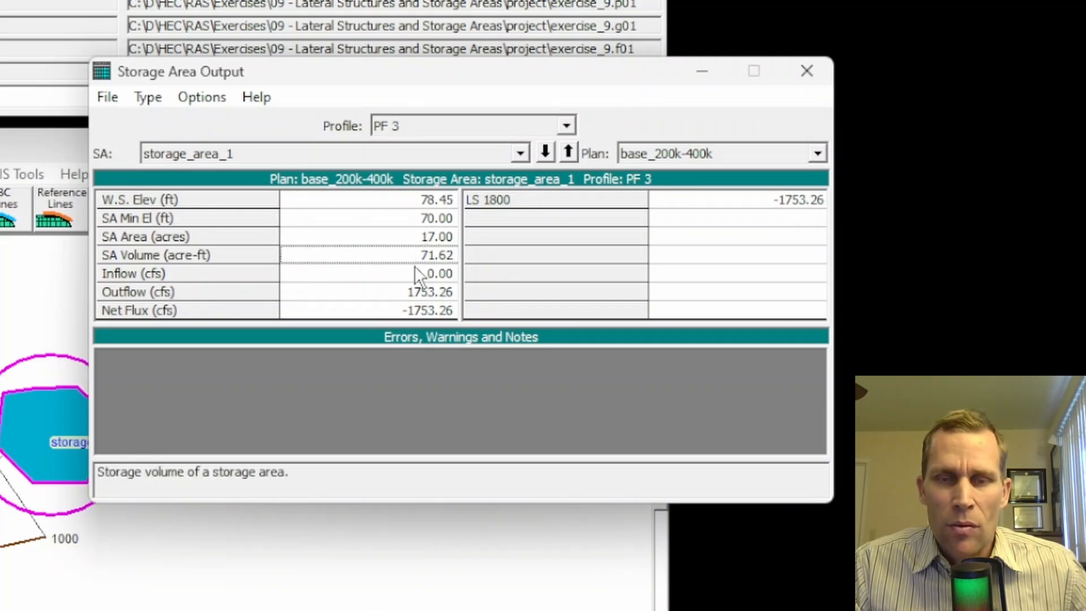
left_click(416, 235)
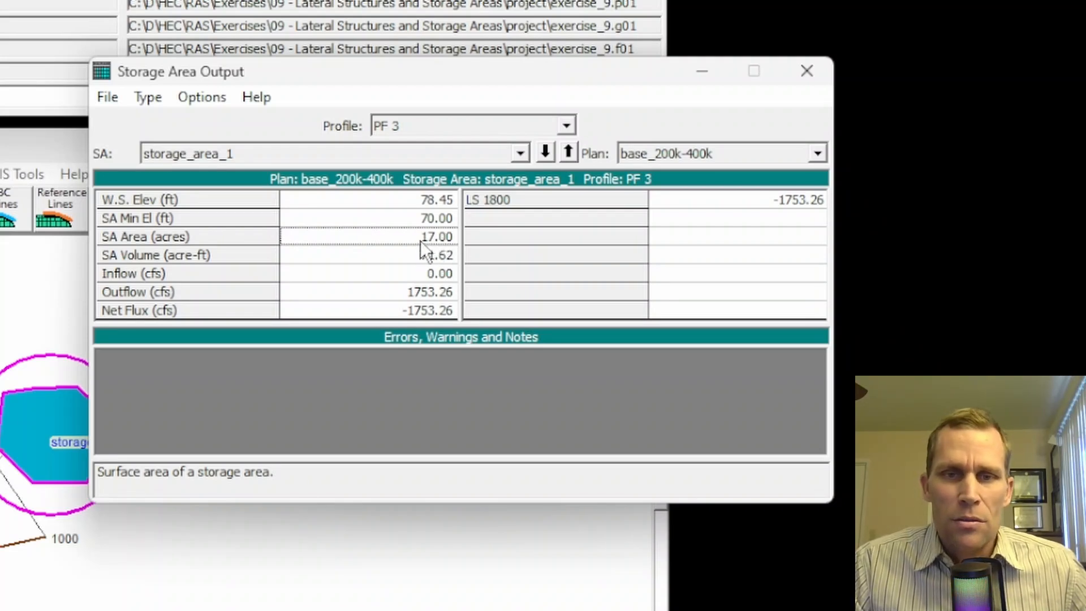
left_click(425, 201)
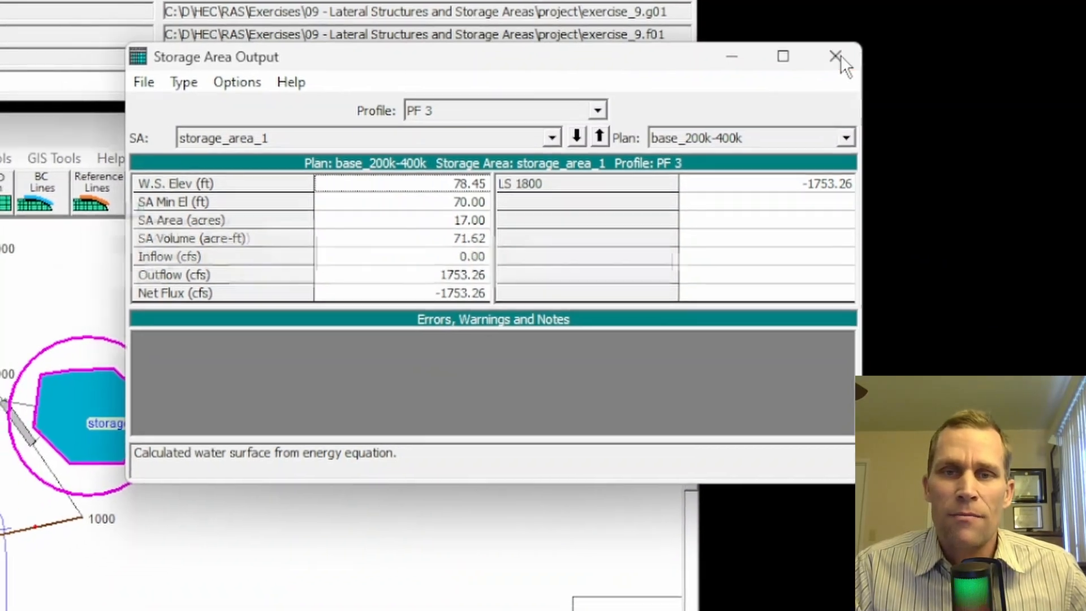
left_click(807, 71)
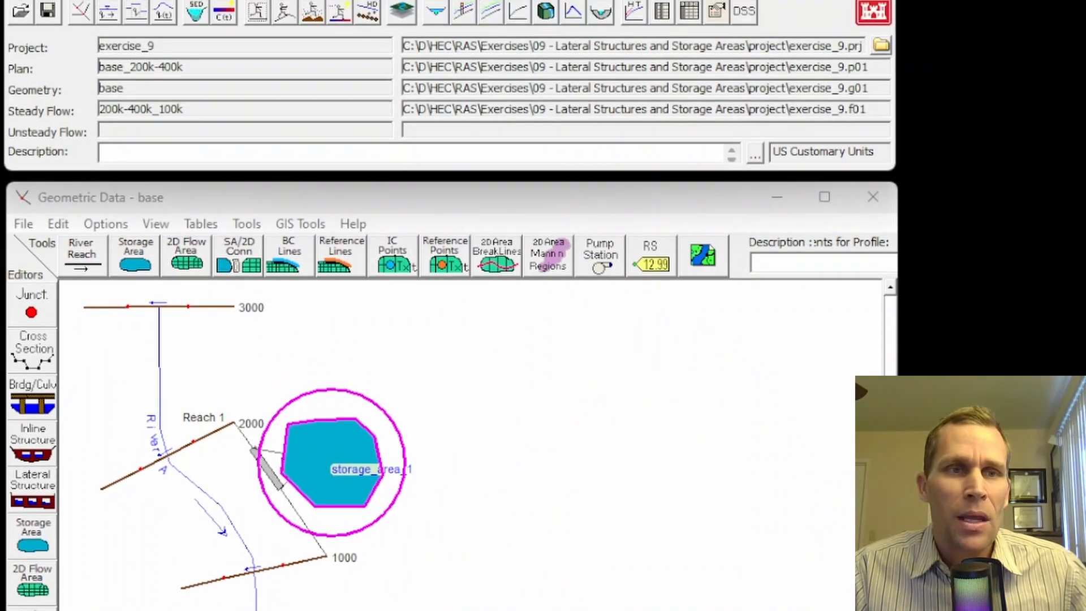
Open the unsteady flow data editor and show its boundary conditions
left_click(56, 43)
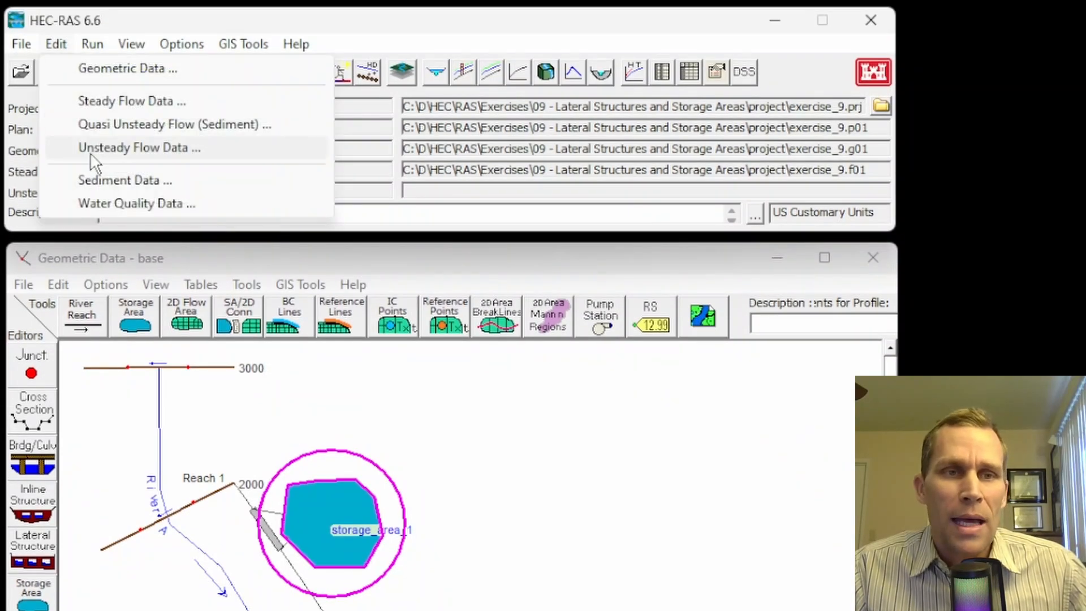
left_click(104, 153)
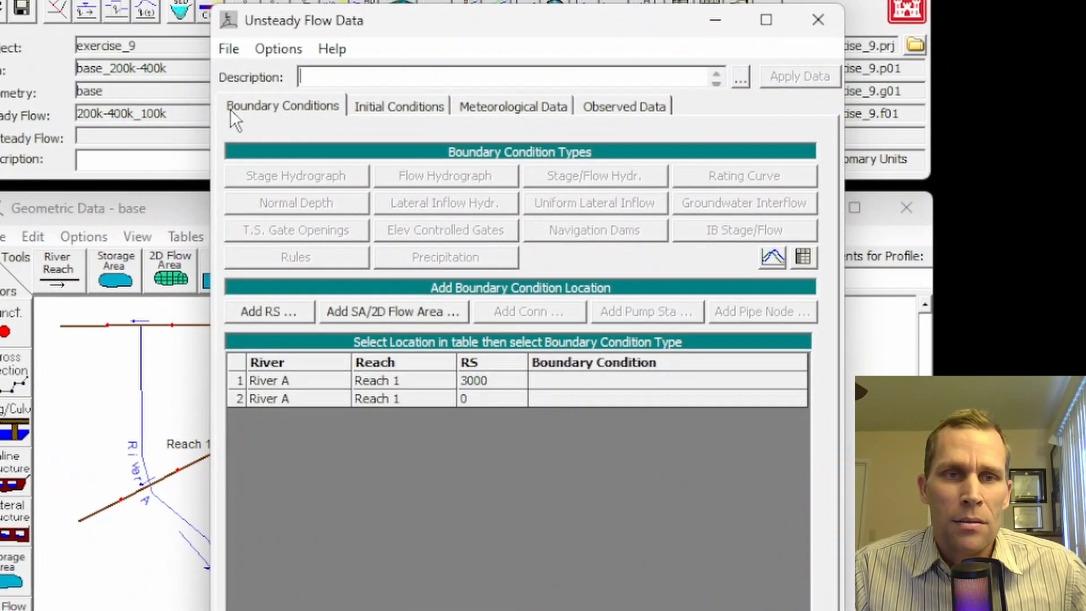
left_click(286, 108)
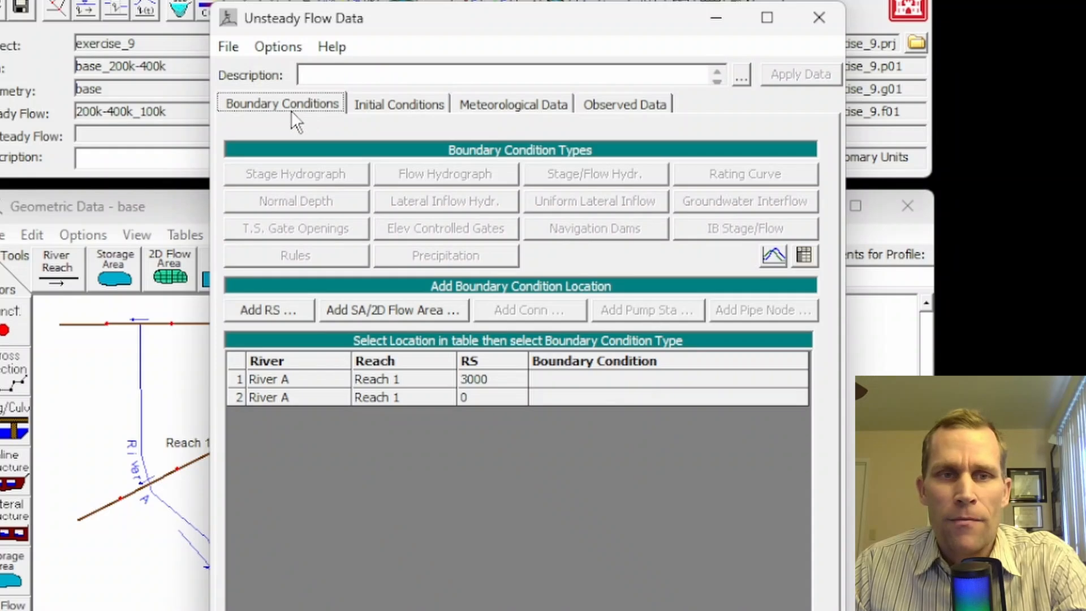
Assign a normal depth boundary condition to River A, Reach 1, RS 0 with a friction slope of 0.002
left_click(555, 398)
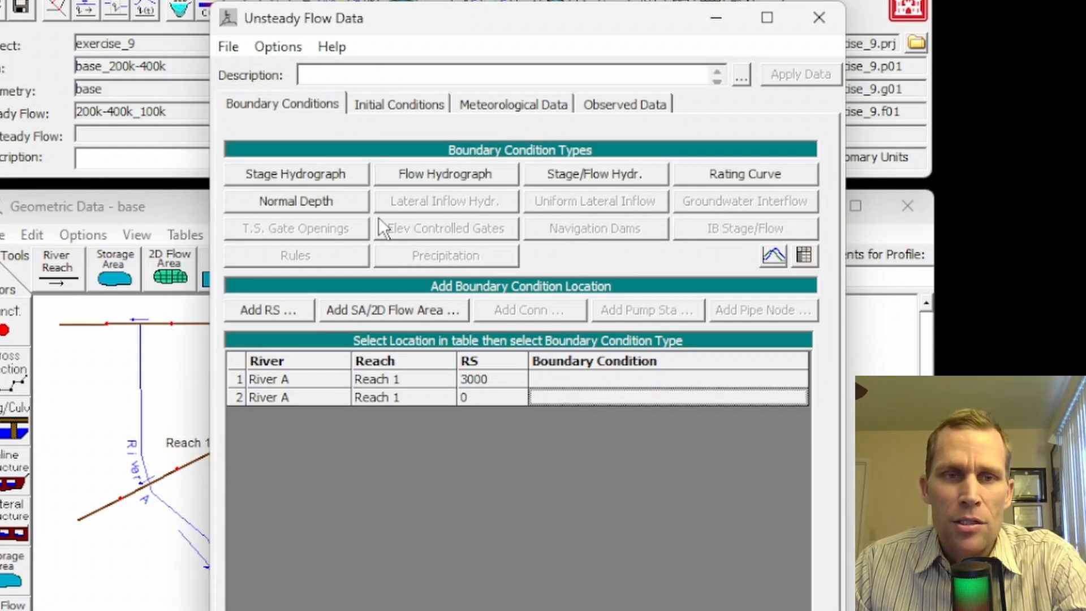
left_click(291, 202)
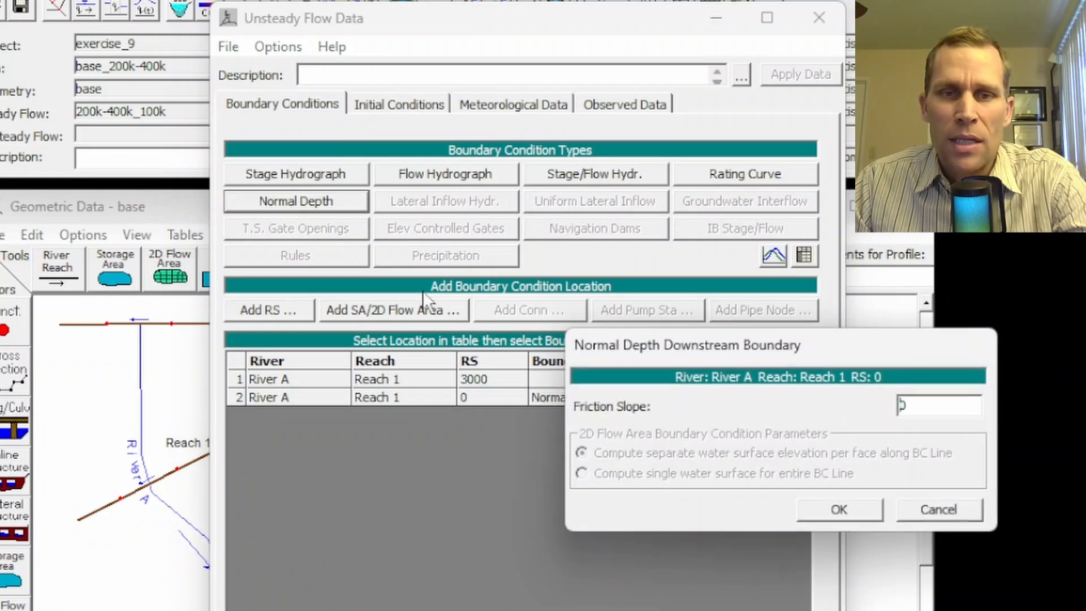
double_click(911, 405)
type("0.")
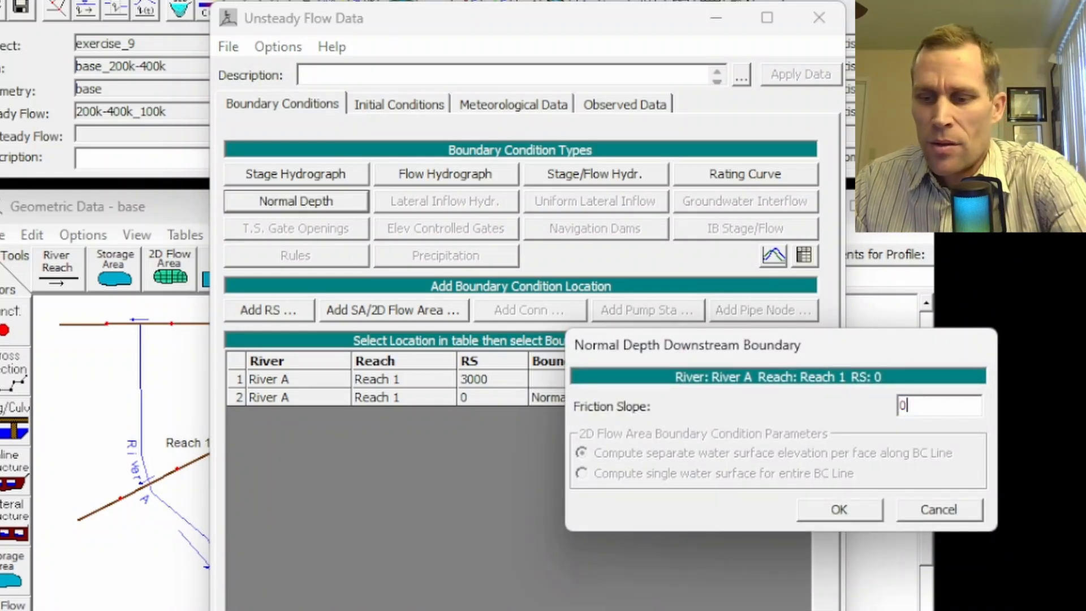
type("002")
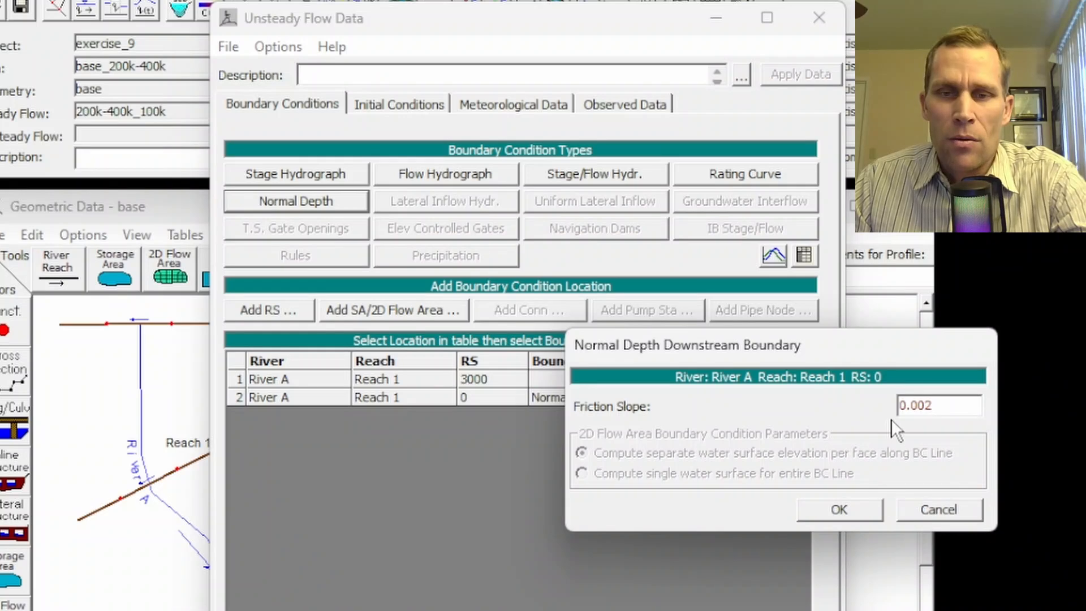
left_click_drag(944, 405, 883, 403)
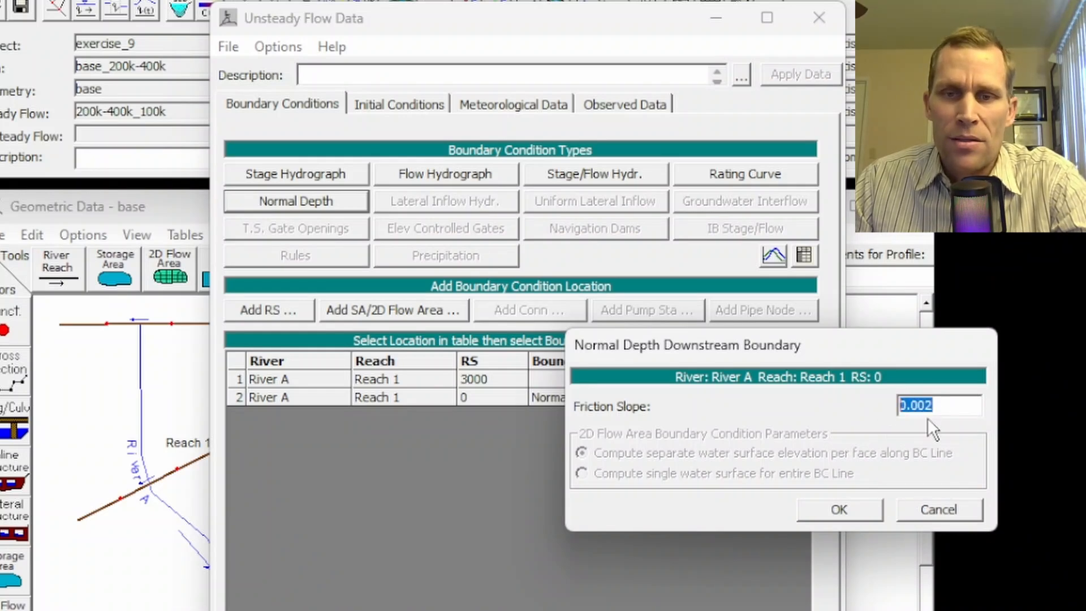
left_click(843, 508)
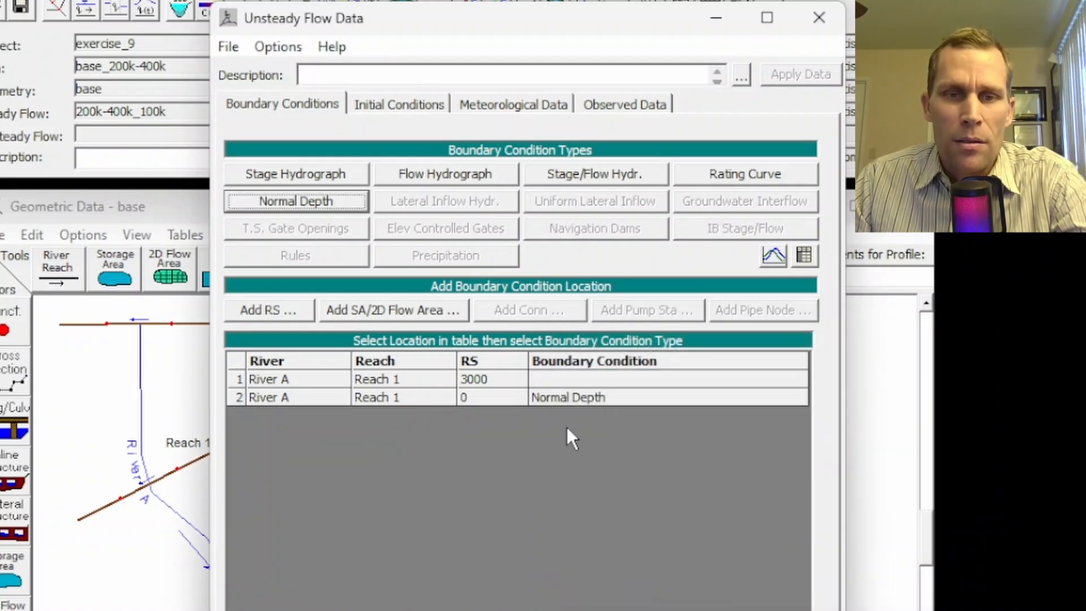
Assign a flow hydrograph to River A RS 3000, entered as a table that uses the simulation time as its starting reference
left_click(549, 380)
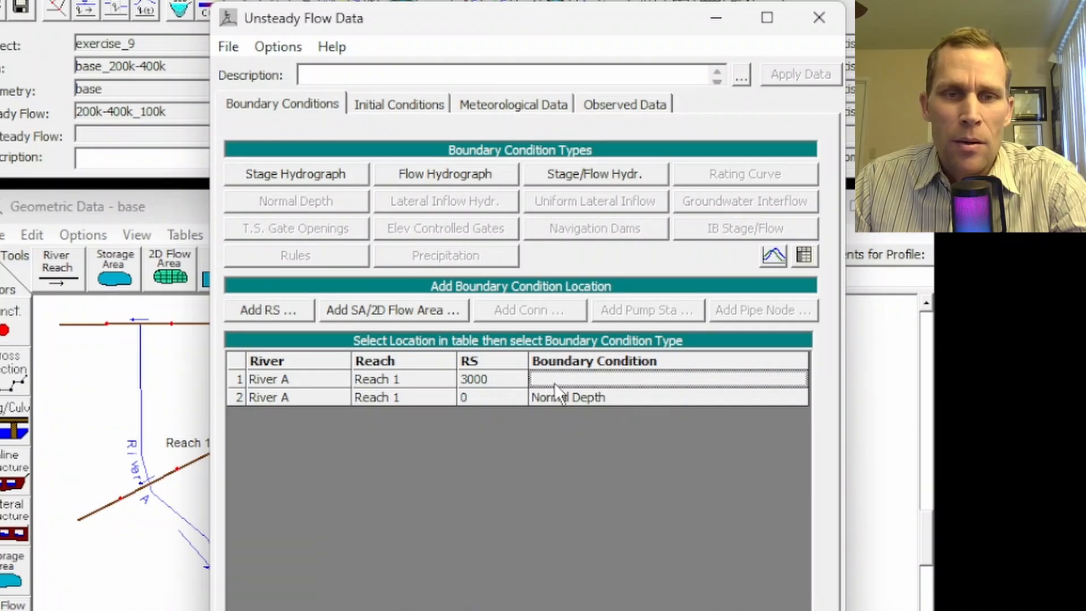
left_click(419, 173)
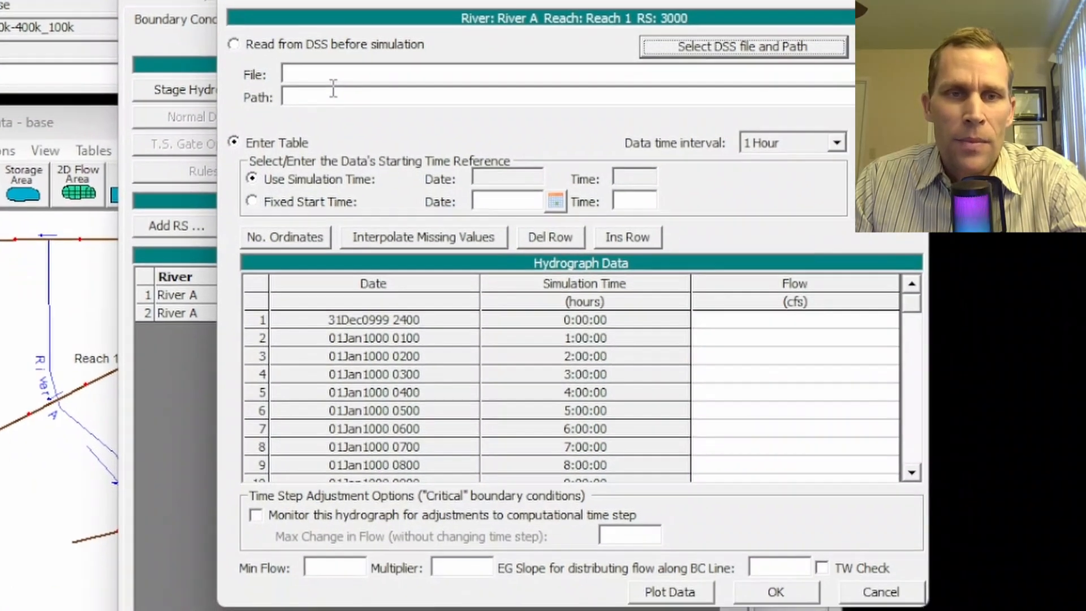
left_click(235, 44)
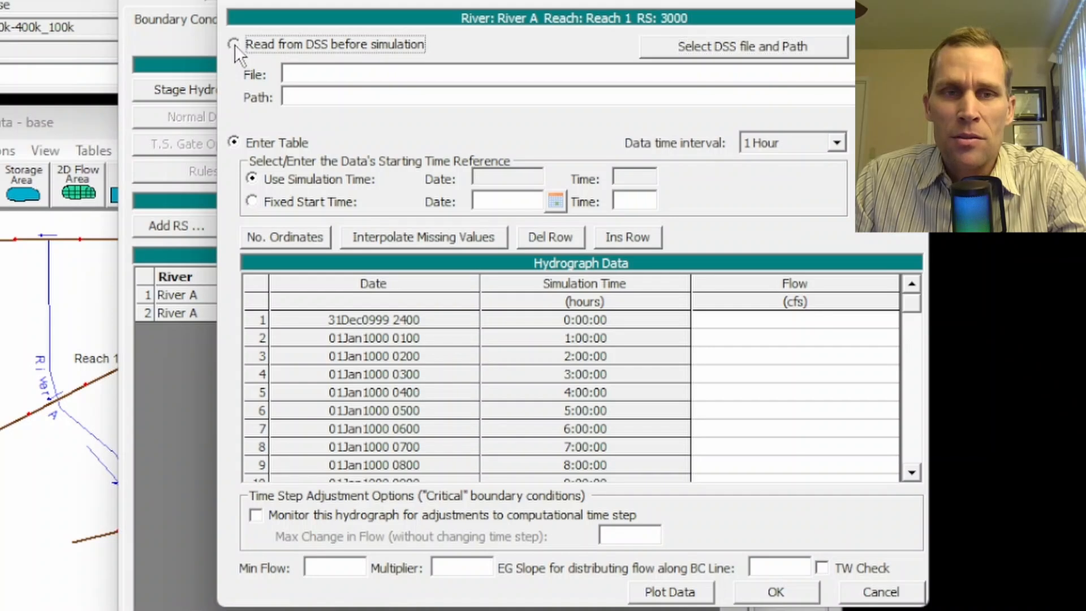
left_click(235, 145)
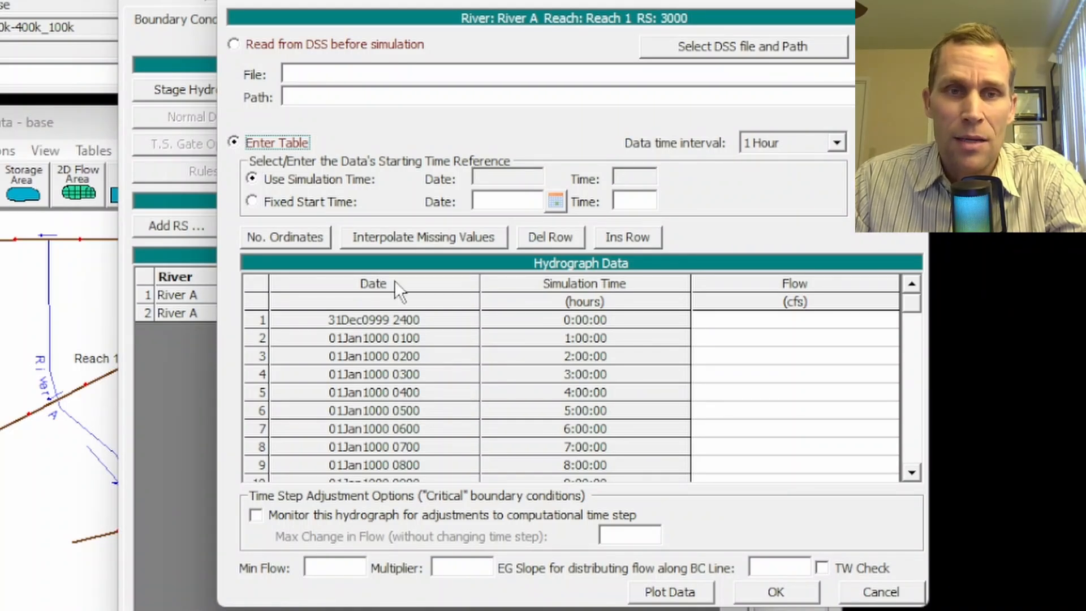
left_click(253, 179)
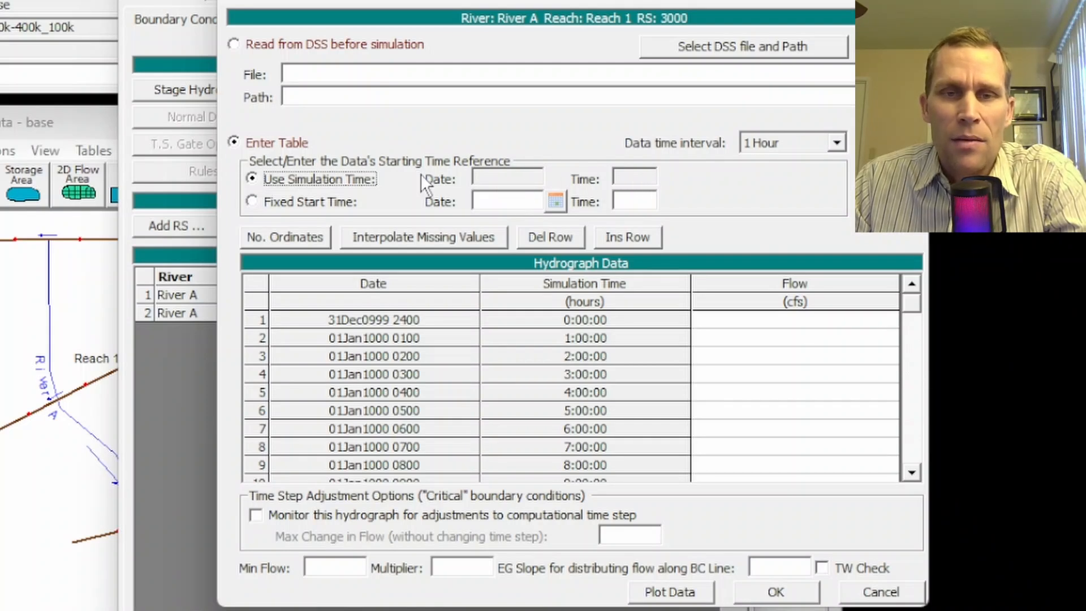
left_click(256, 202)
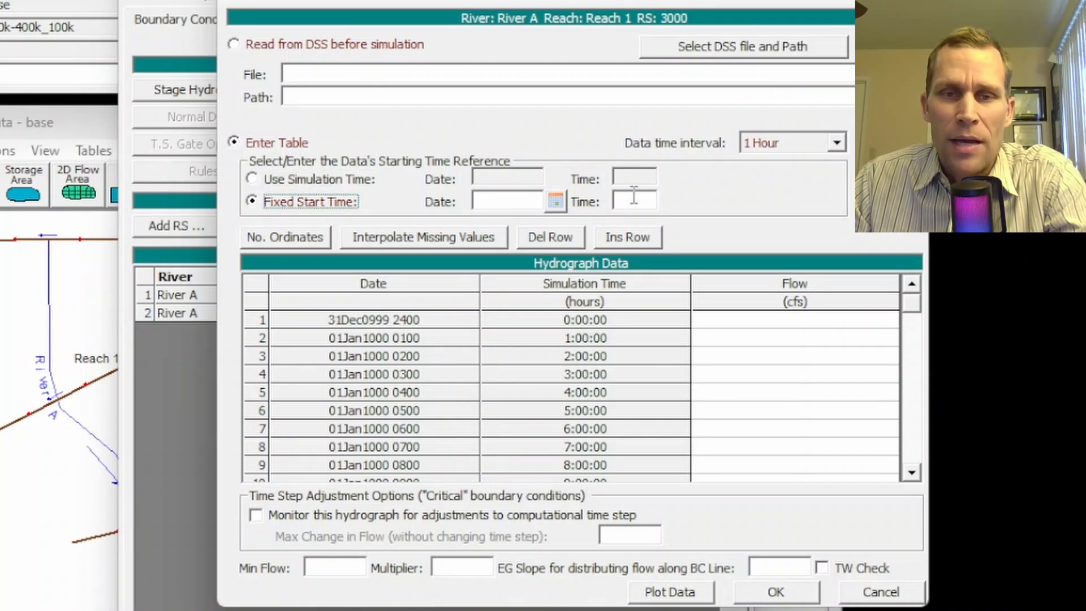
left_click(250, 176)
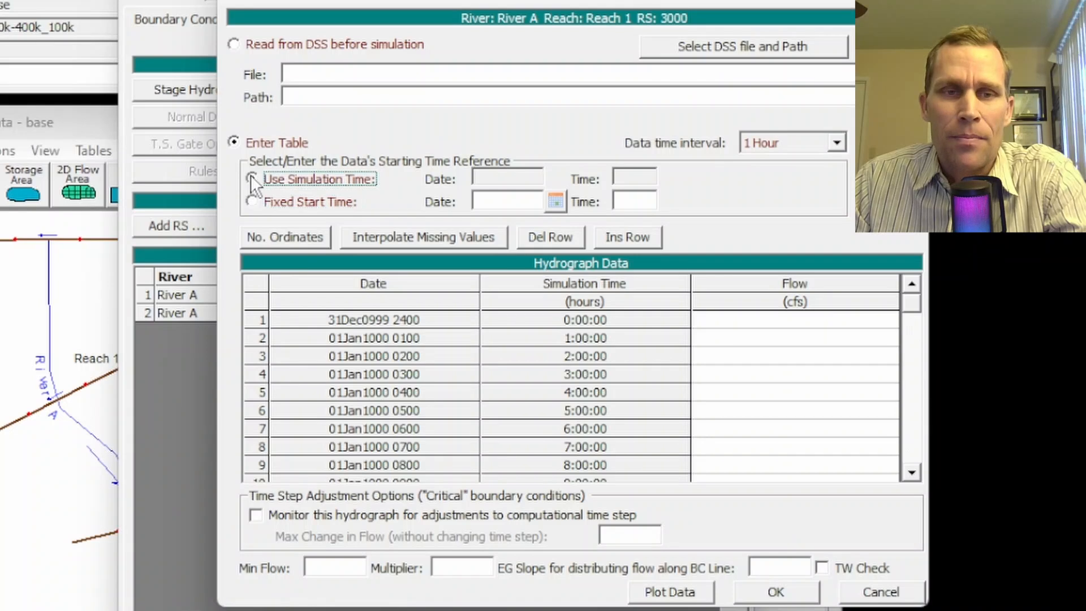
Set the hydrograph's data time interval to 10 minutes
left_click(836, 143)
scroll(787, 192, "up", 3)
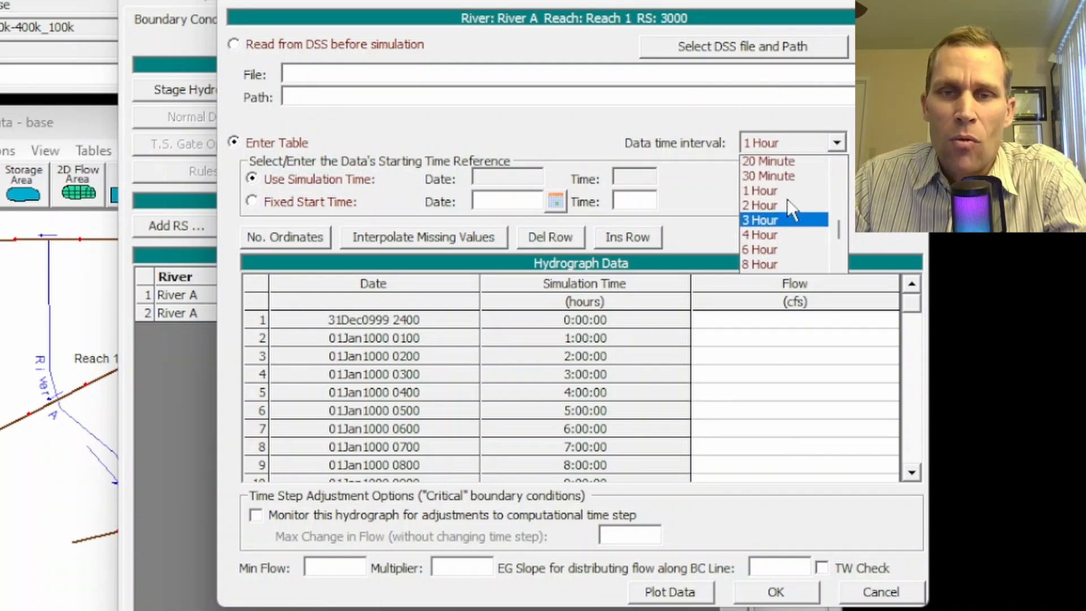
left_click(780, 182)
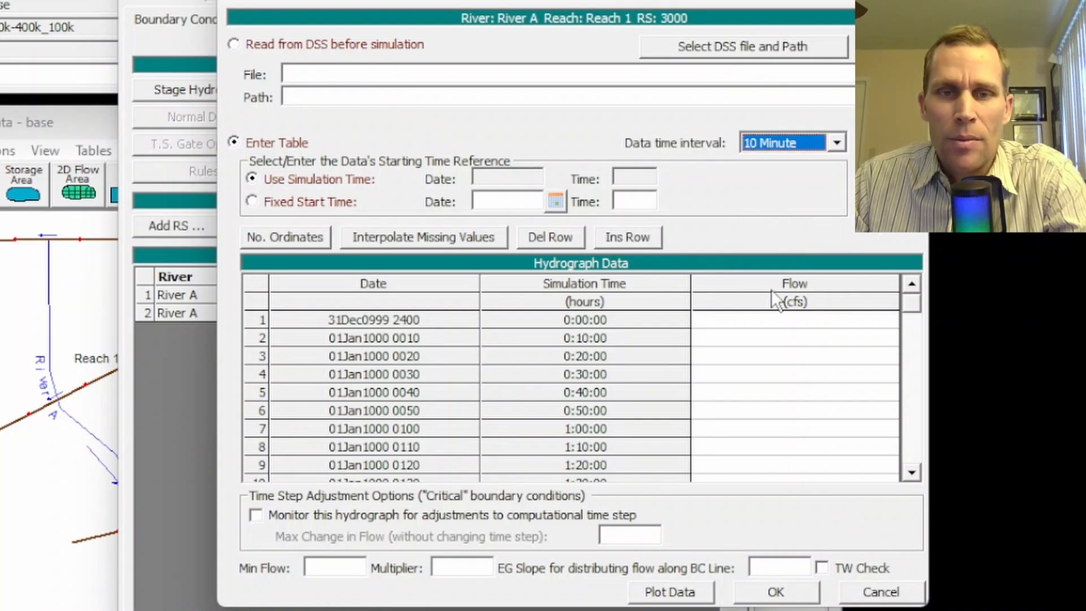
Paste the copied flow series into the hydrograph's flow column, covering 0:00 to 12:00 and starting and ending at 200000 cfs
left_click(768, 320)
left_click_drag(766, 318, 763, 369)
key("ctrl+v")
left_click_drag(738, 314, 745, 443)
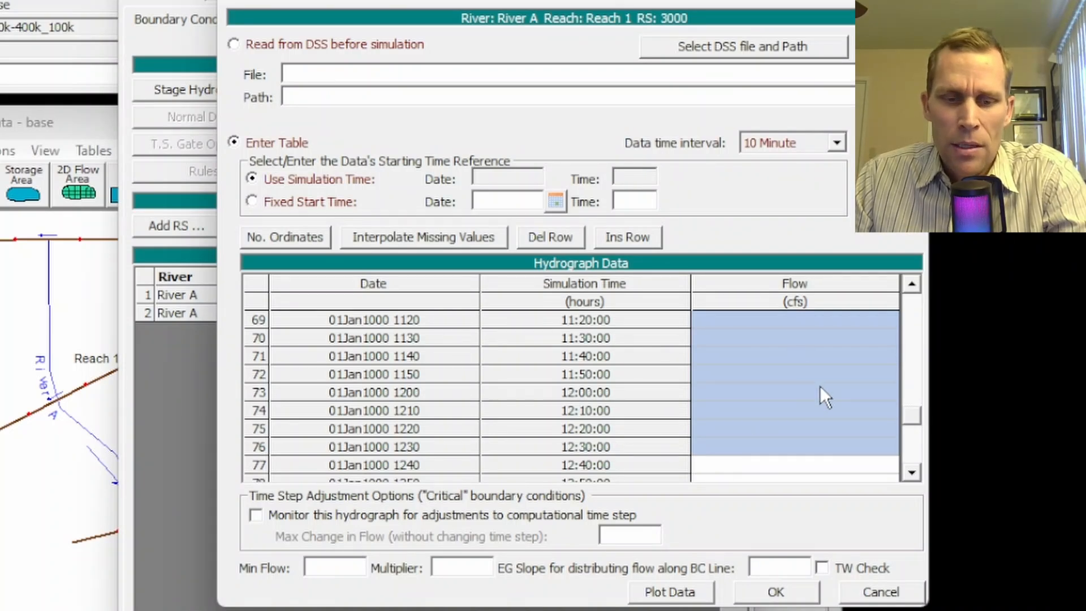
key("ctrl+v")
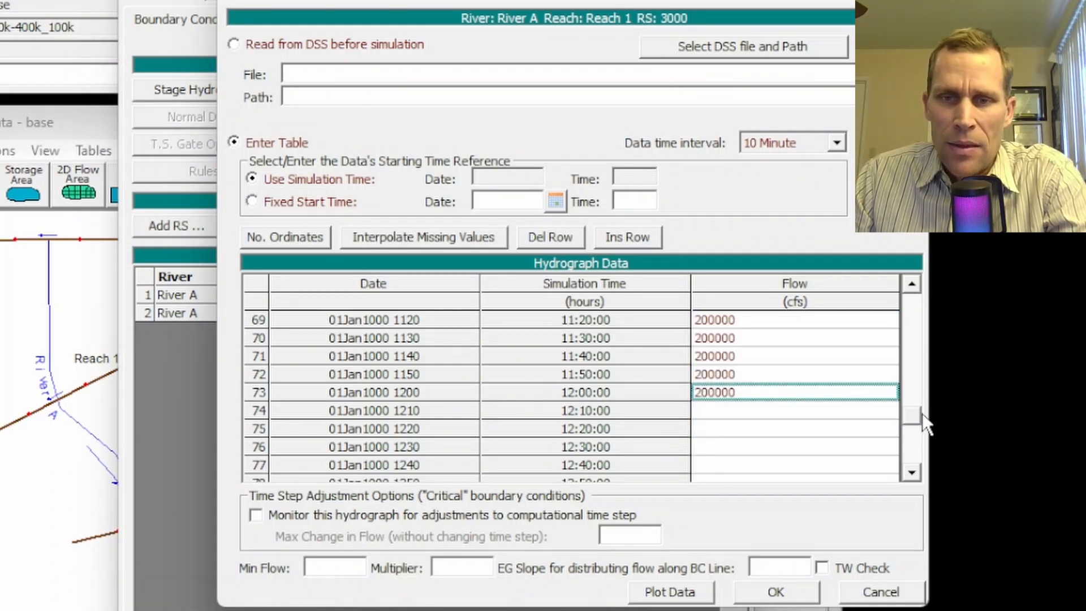
Check the pasted flows from the first row, plot the hydrograph to review its shape, and accept the hydrograph data
left_click_drag(921, 416, 910, 285)
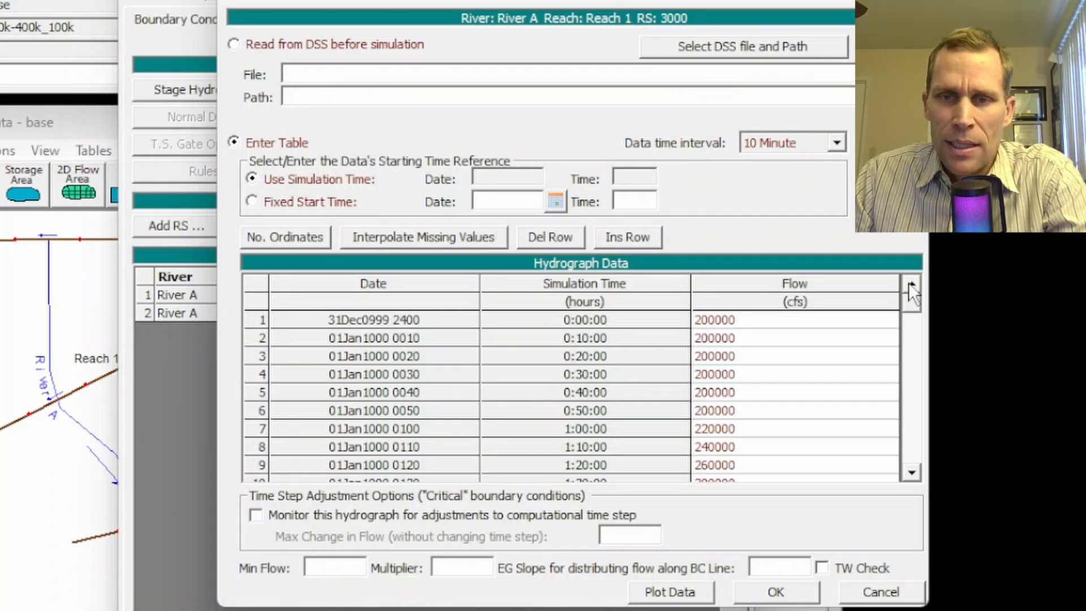
left_click(725, 322)
left_click_drag(727, 326, 722, 348)
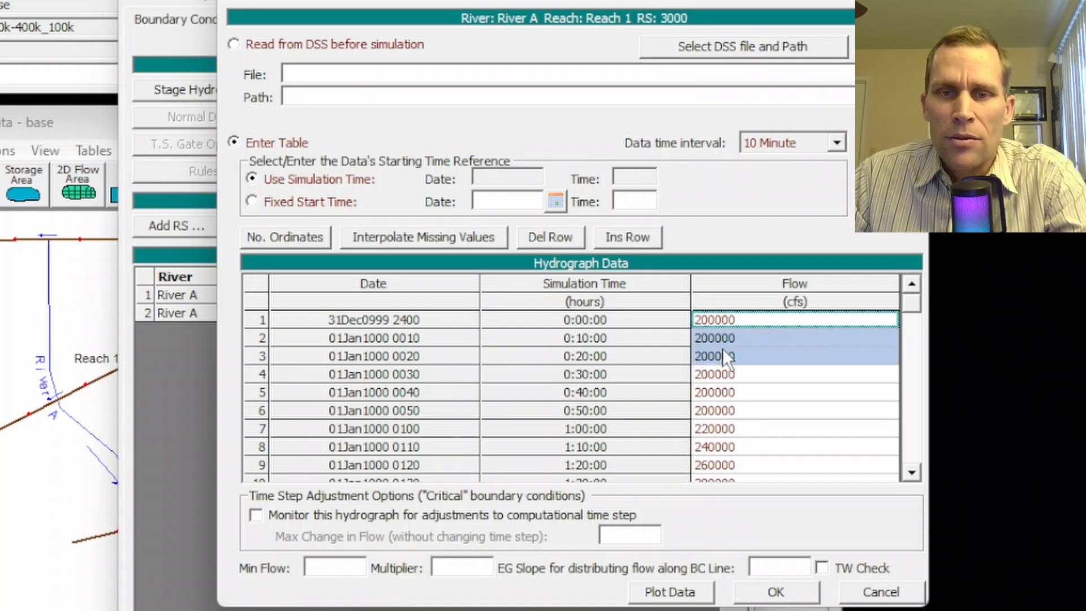
left_click(673, 594)
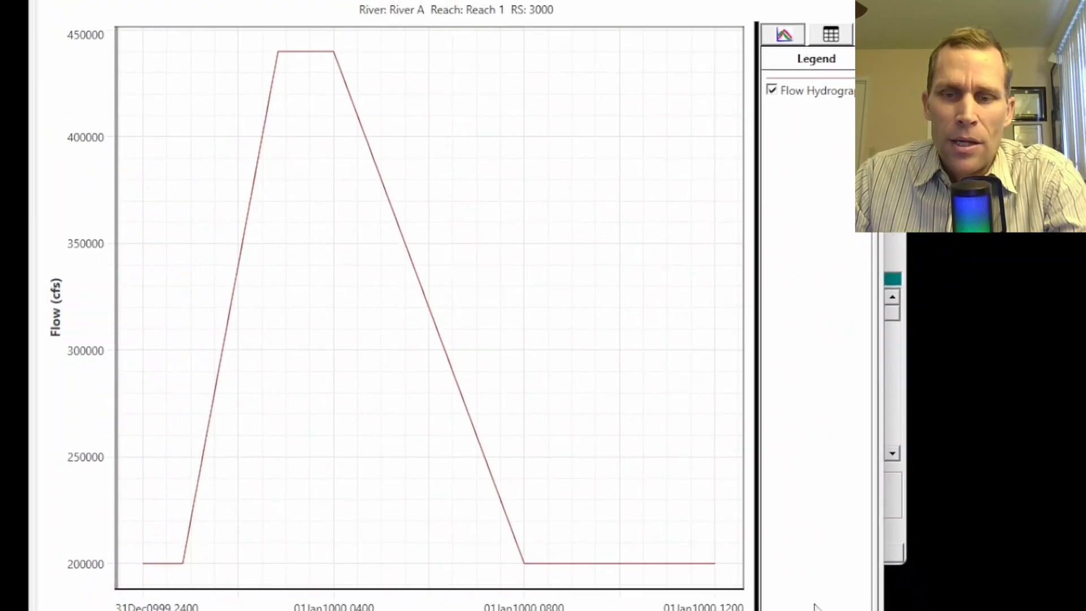
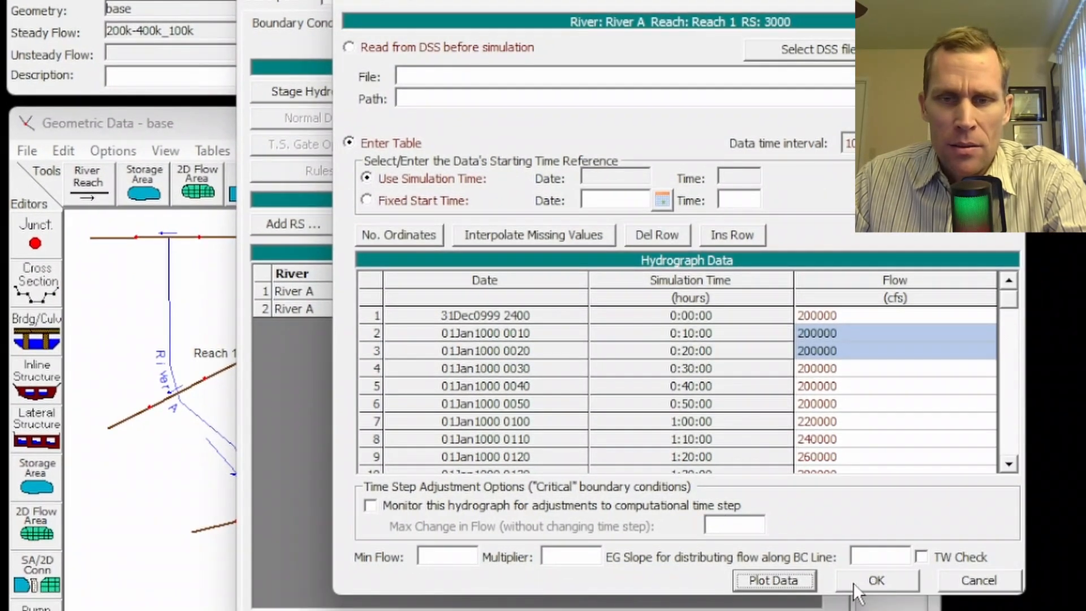
left_click(854, 584)
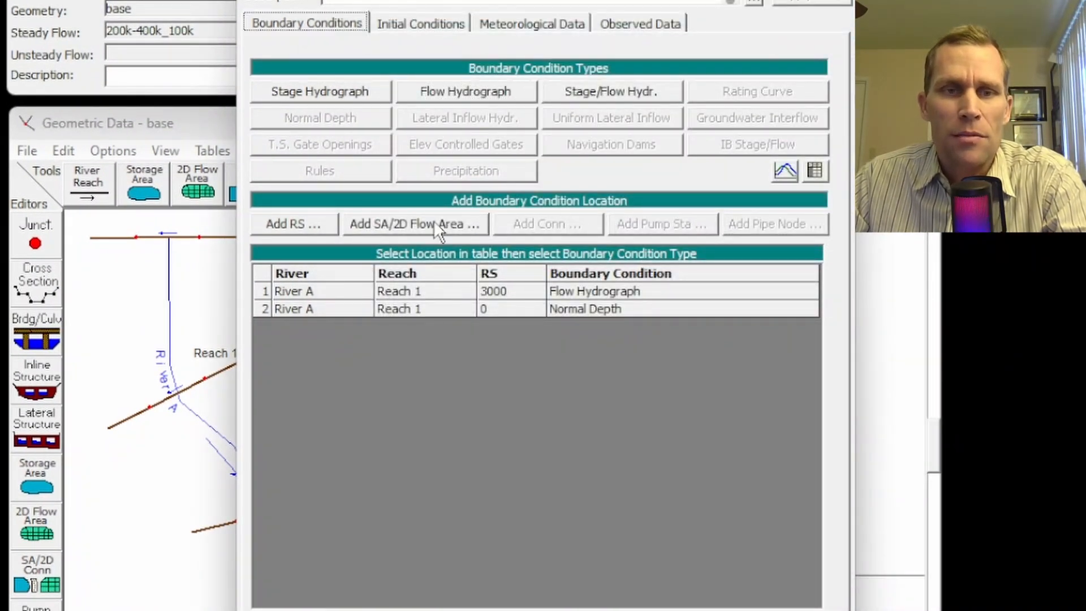
Add storage_area_1 as a boundary condition location
left_click(379, 225)
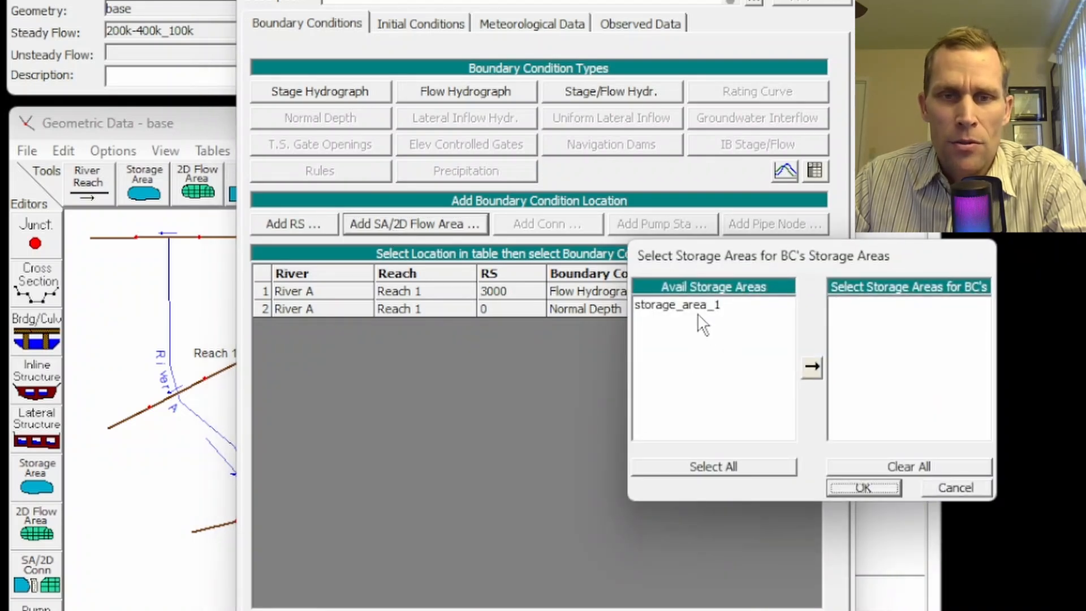
left_click(694, 304)
left_click(811, 366)
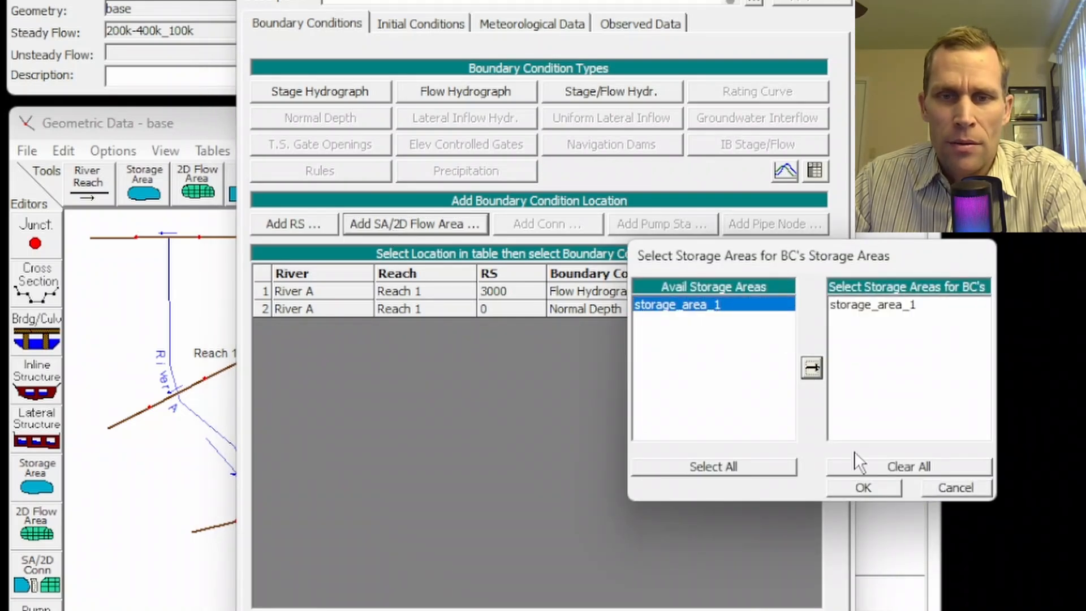
left_click(864, 488)
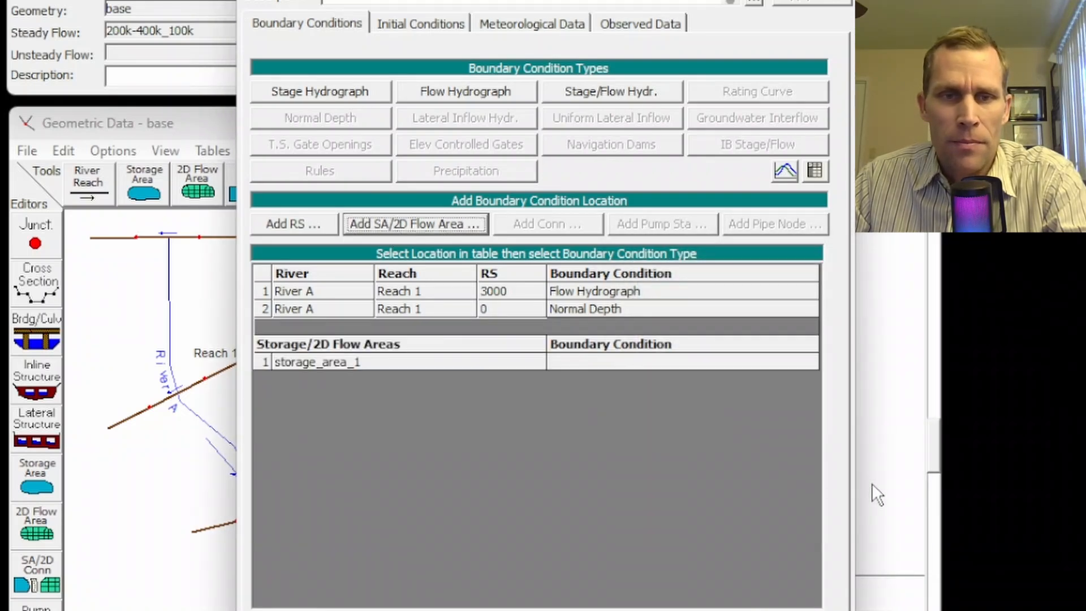
In the initial conditions, import the minimum storage area elevation as the initial elevation of storage_area_1
left_click(428, 24)
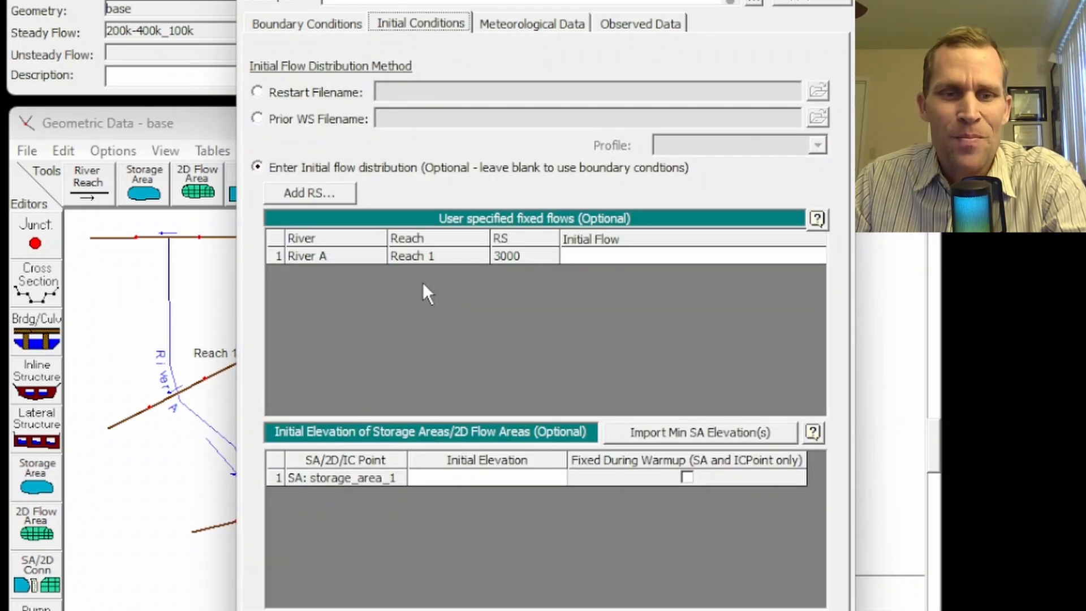
left_click(464, 480)
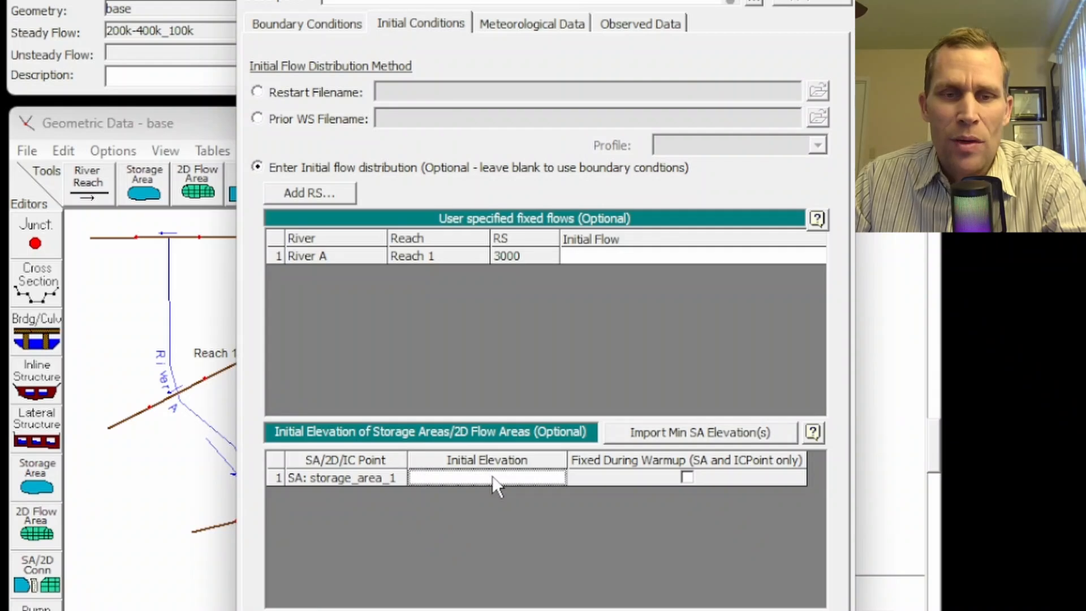
left_click(693, 432)
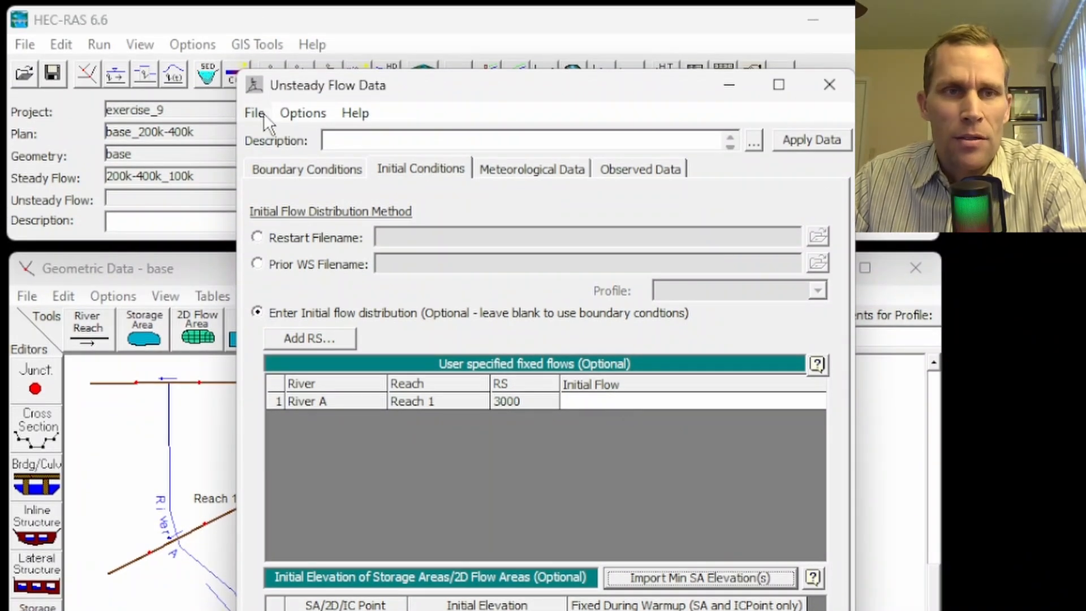
Save the unsteady flow data in the project folder with the title 200k-440k-200k
left_click(257, 113)
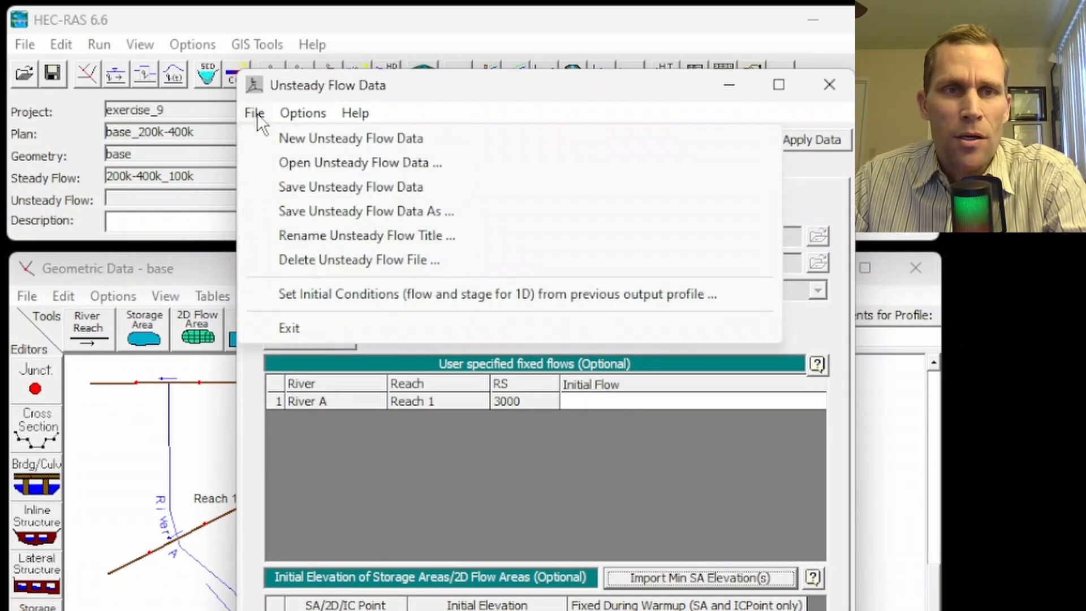
left_click(318, 187)
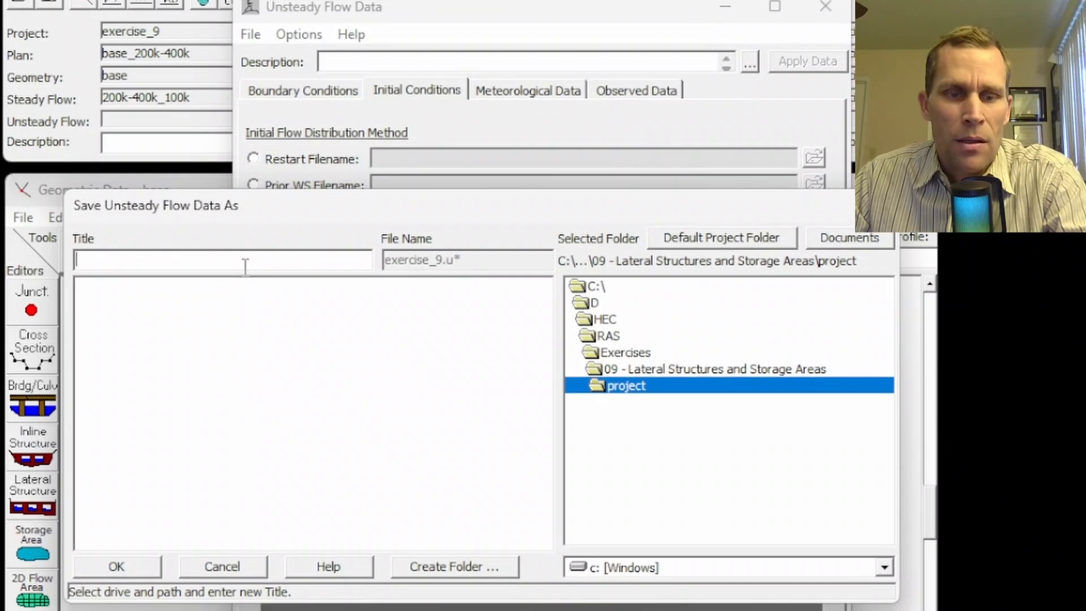
key("ctrl+v")
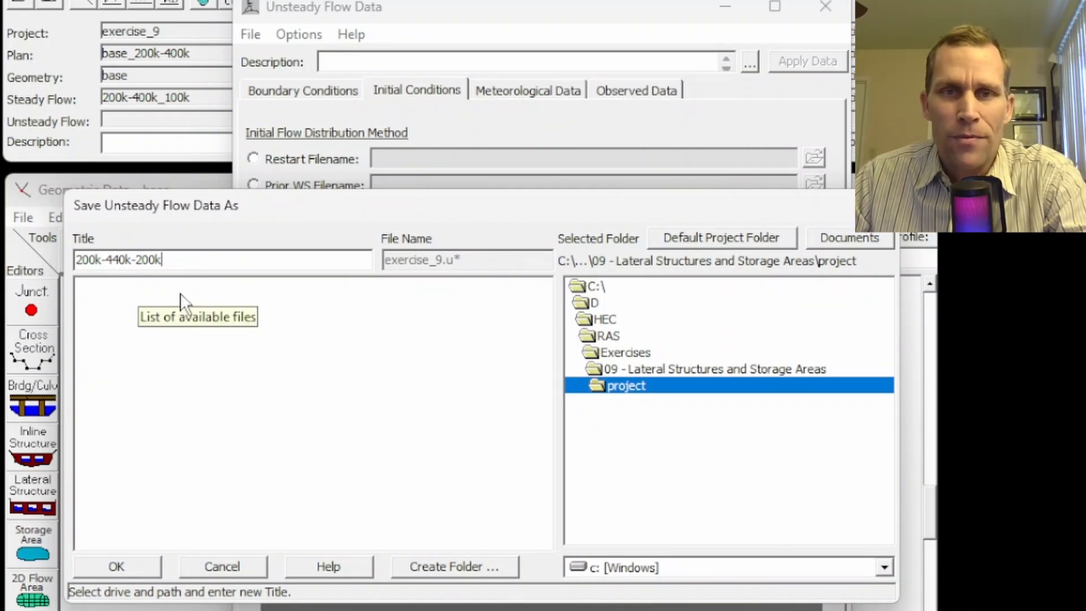
left_click(116, 566)
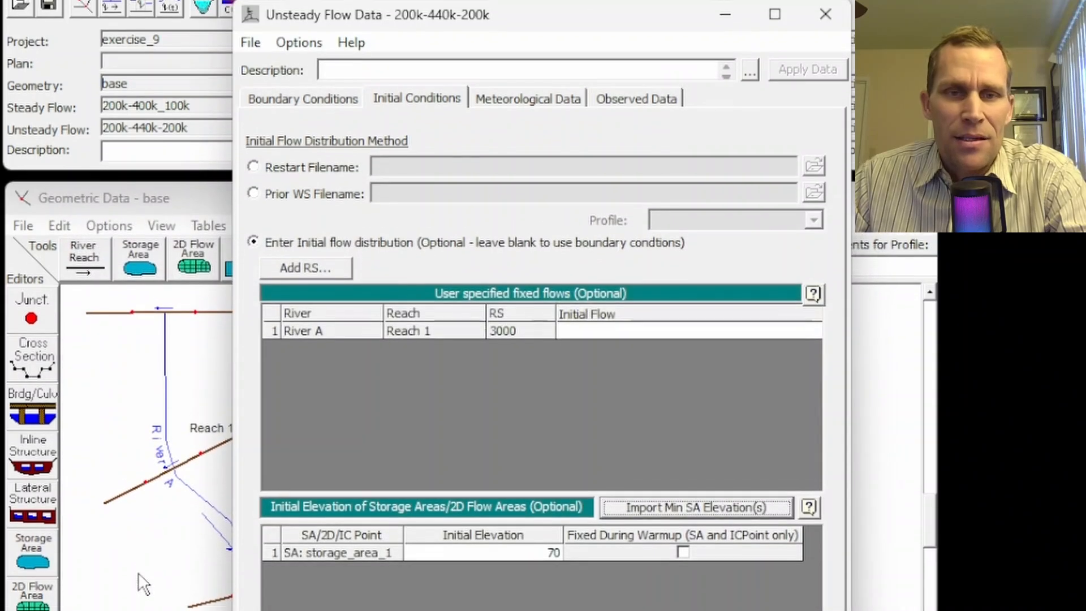
Save the current unsteady flow data and close its editor
left_click(256, 50)
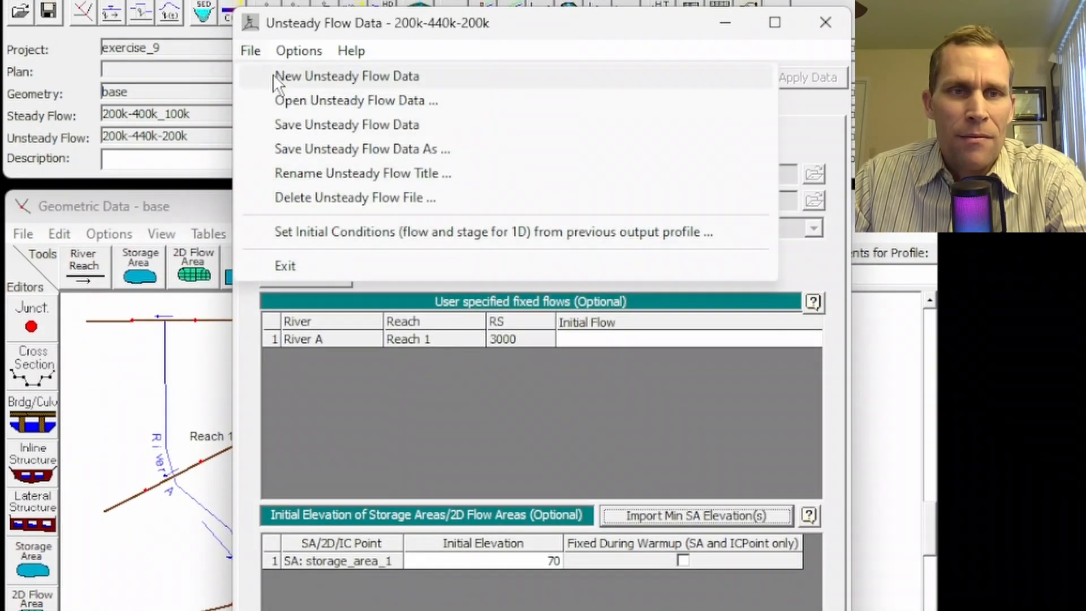
left_click(303, 121)
left_click(826, 22)
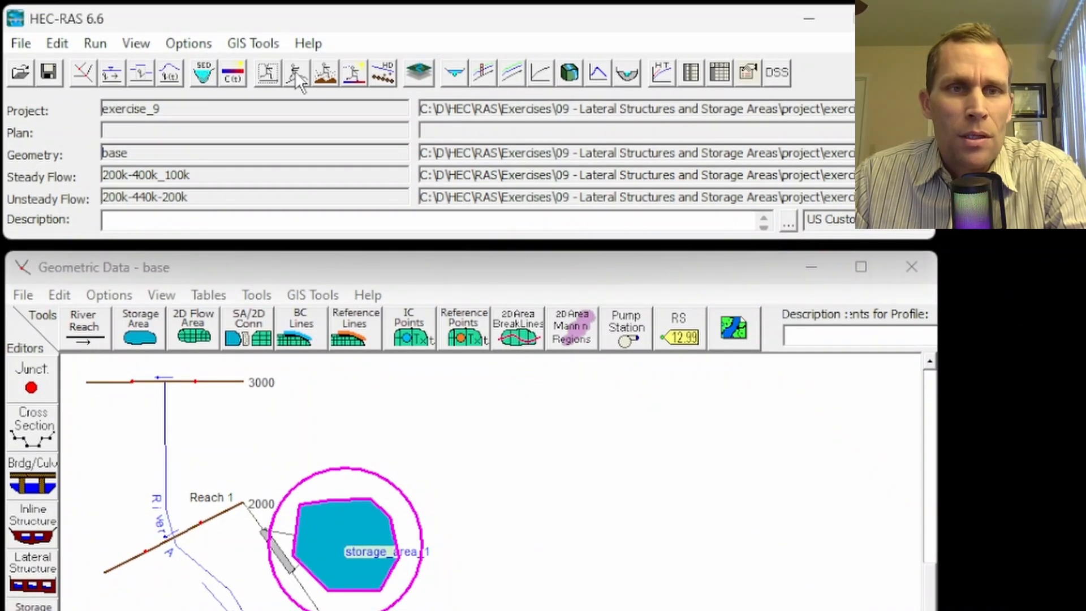
In the unsteady flow analysis, save the plan with the title base_200k-440k-200k and use the same text as its short ID
left_click(293, 73)
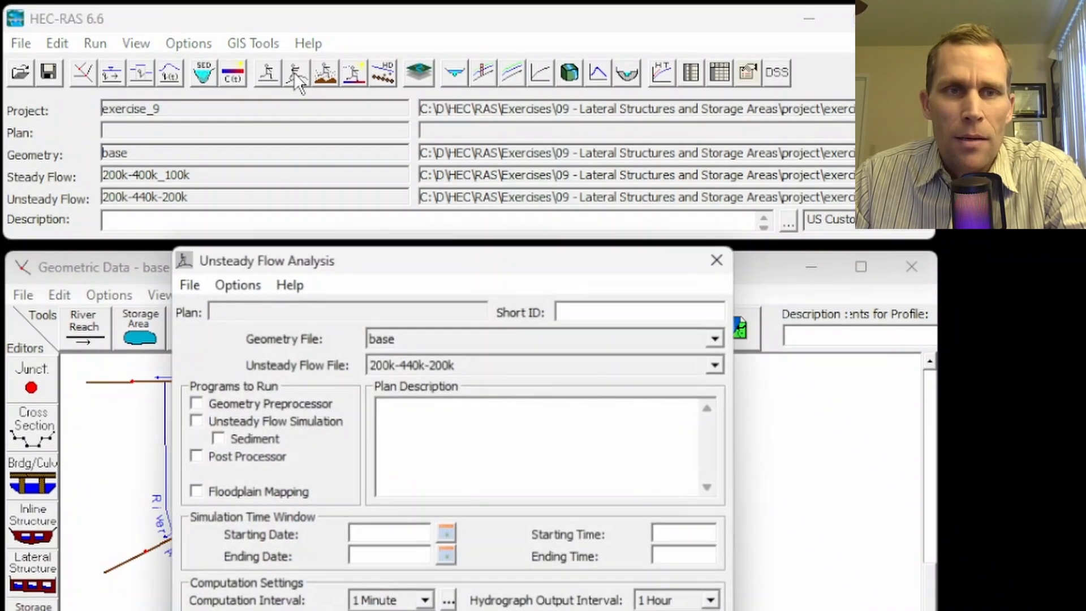
left_click(64, 44)
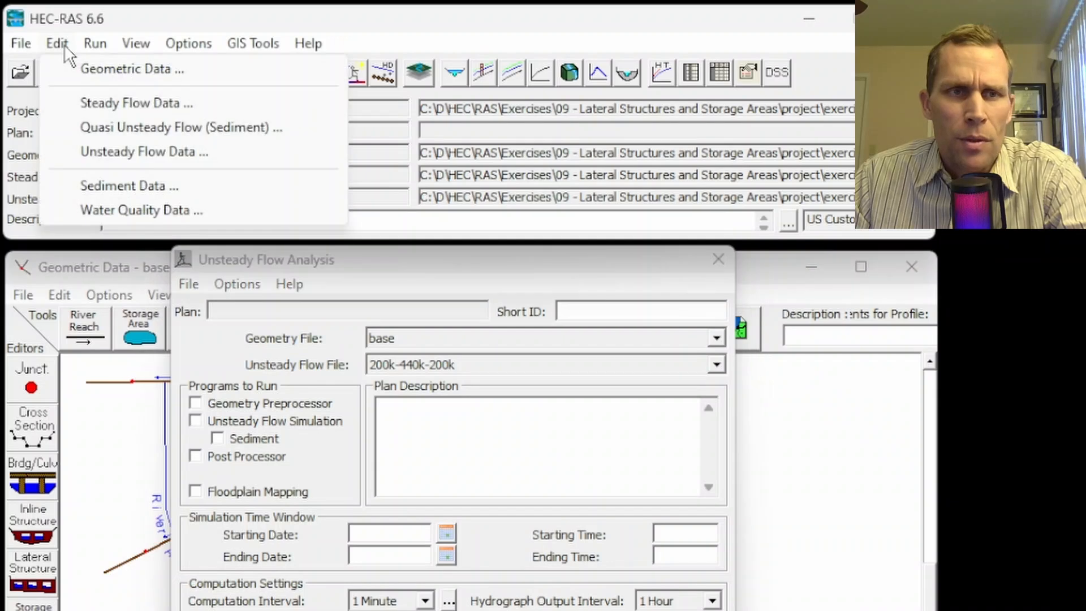
mouse_move(96, 46)
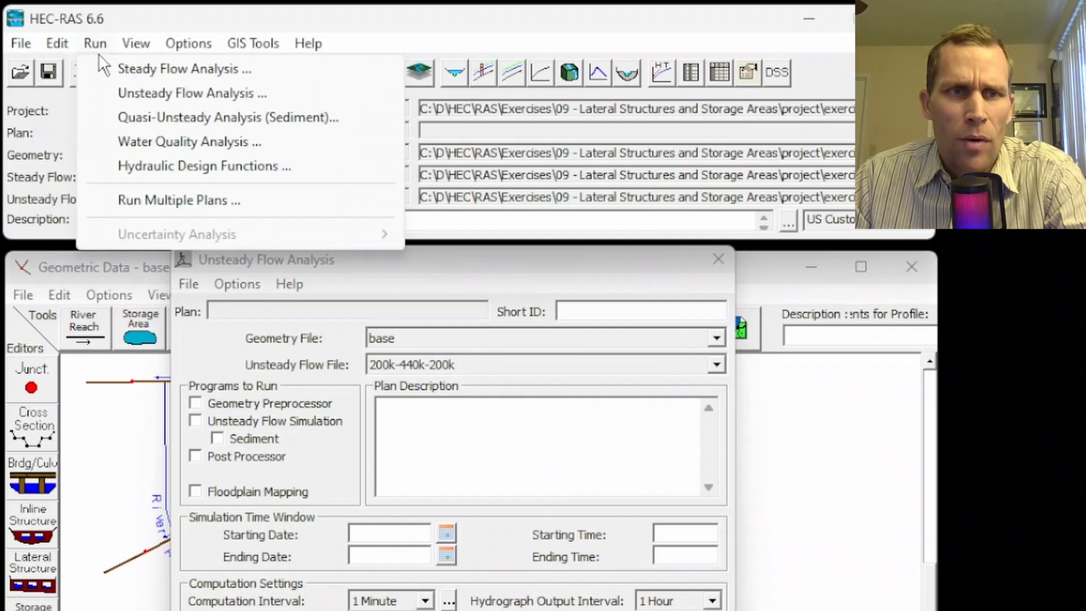
left_click(174, 91)
left_click_drag(407, 277, 645, 323)
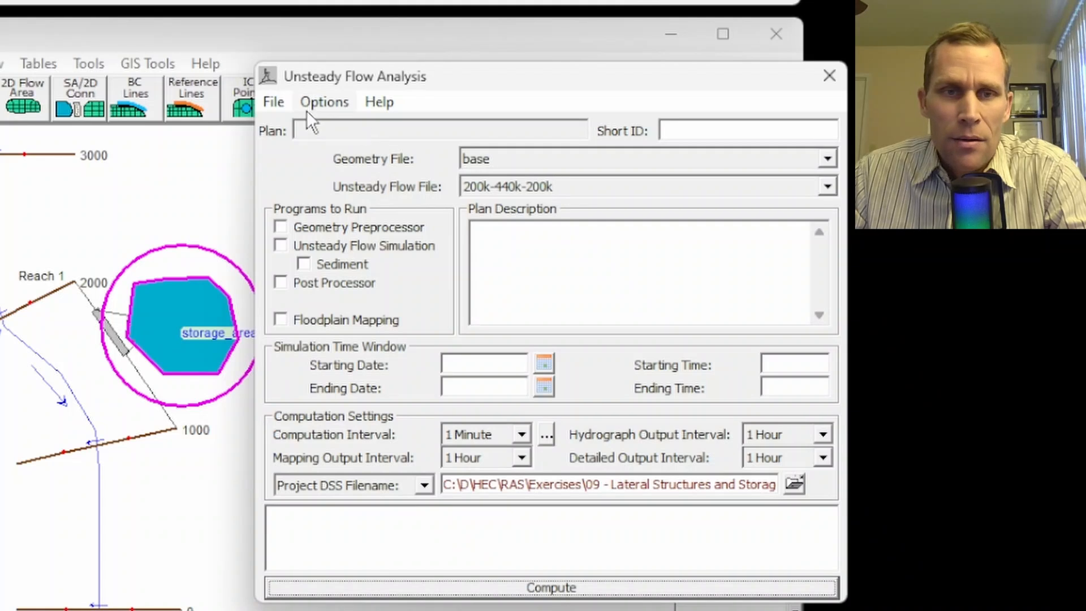
left_click(282, 104)
left_click(317, 185)
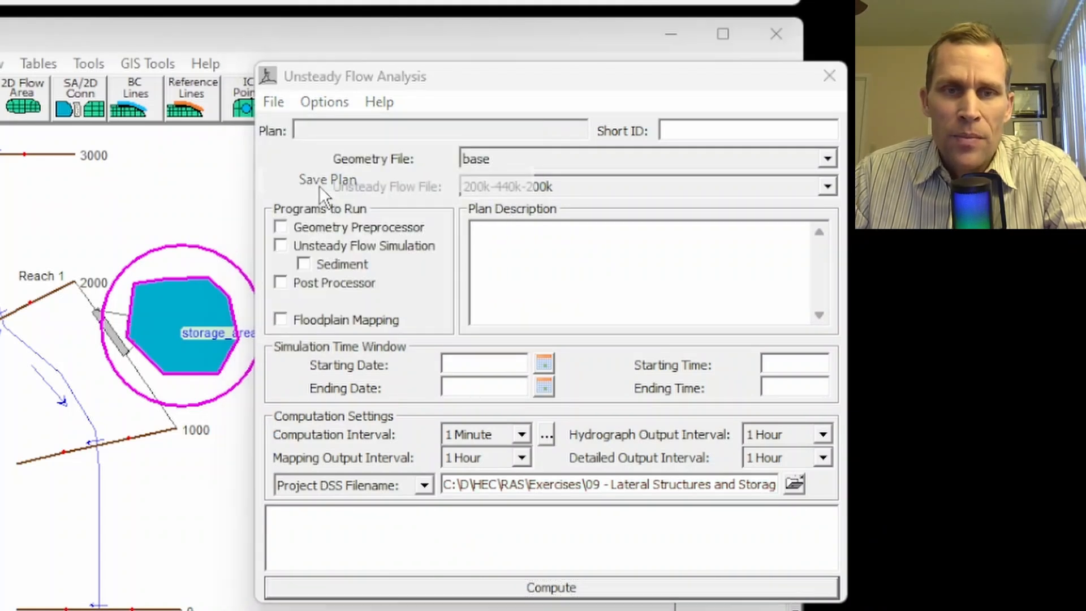
left_click(283, 111)
type("base_200k-440k-200k")
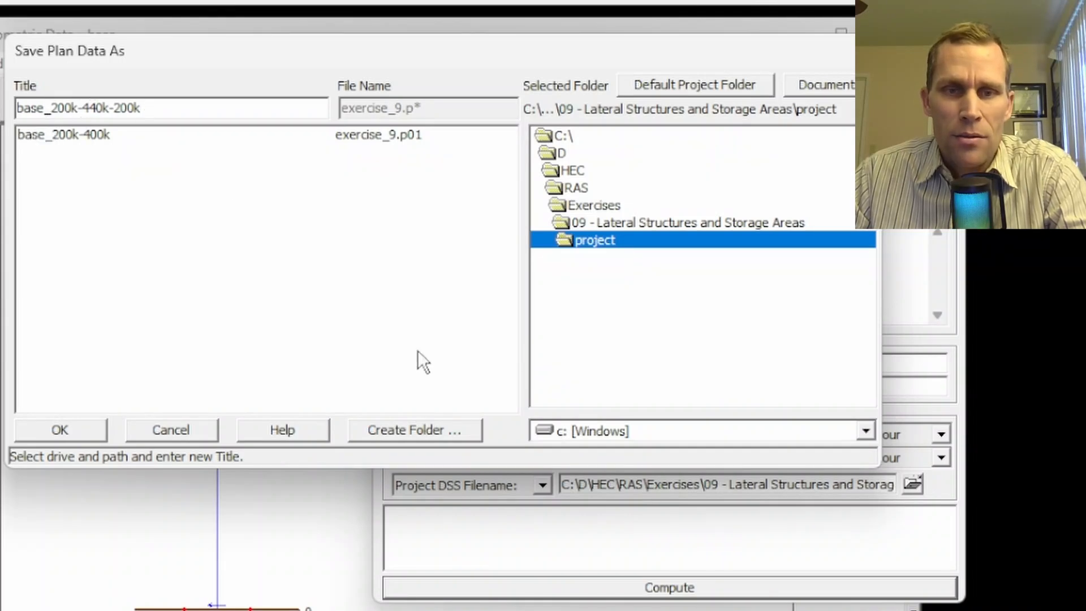
left_click(85, 433)
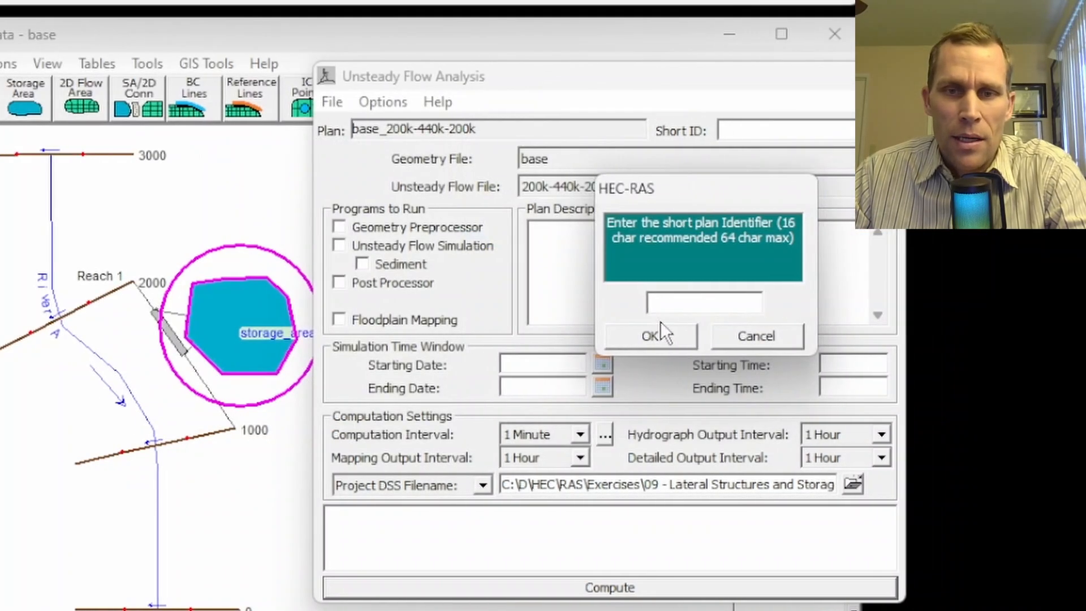
left_click(607, 333)
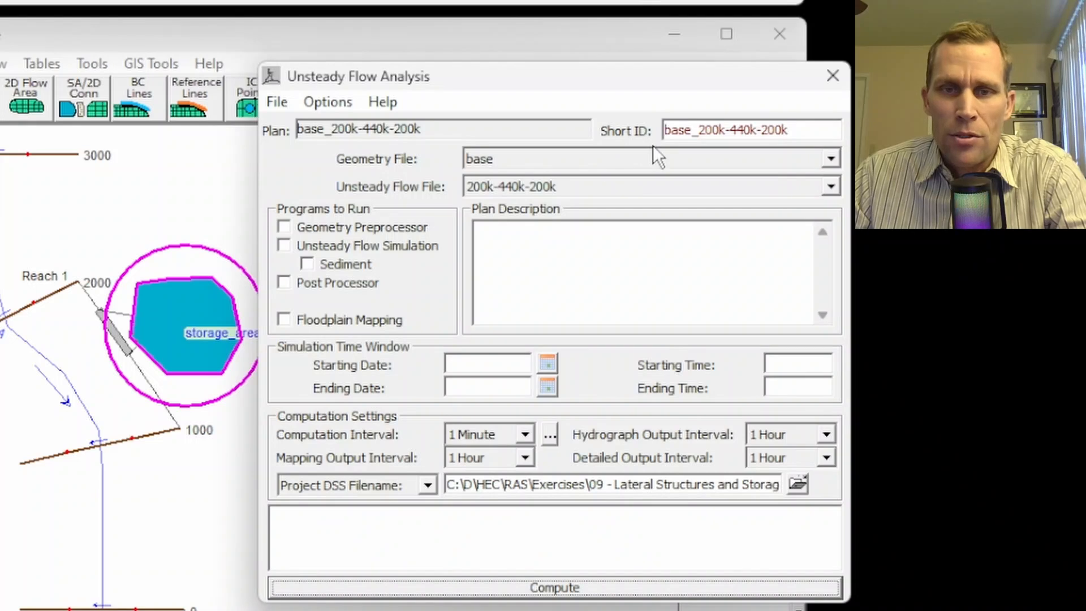
Enable the Geometry Preprocessor, Unsteady Flow Simulation and Post Processor for the plan run
left_click(290, 224)
left_click(284, 246)
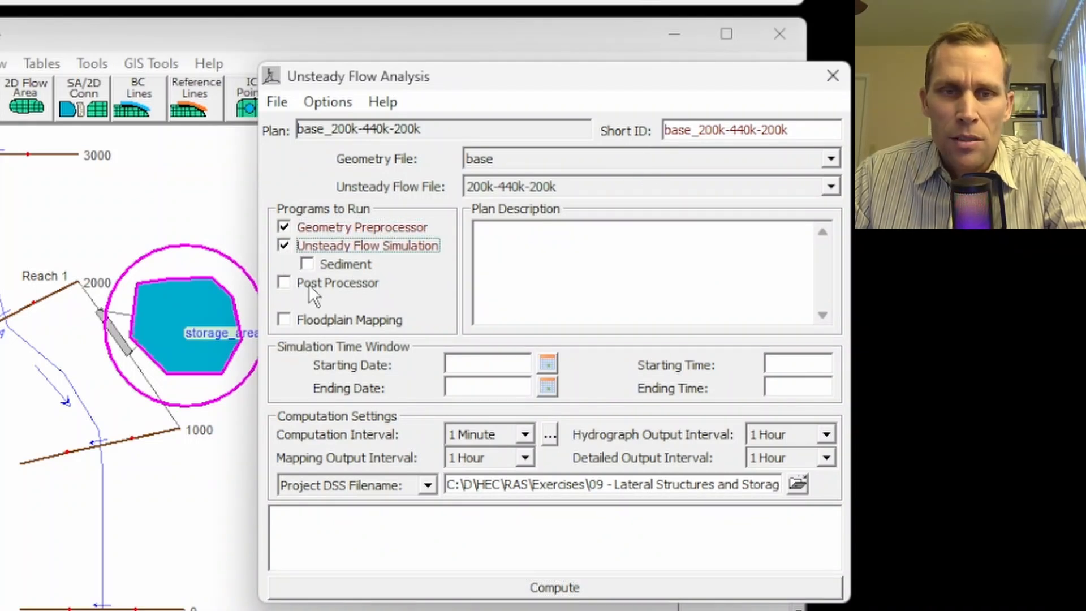
left_click(286, 283)
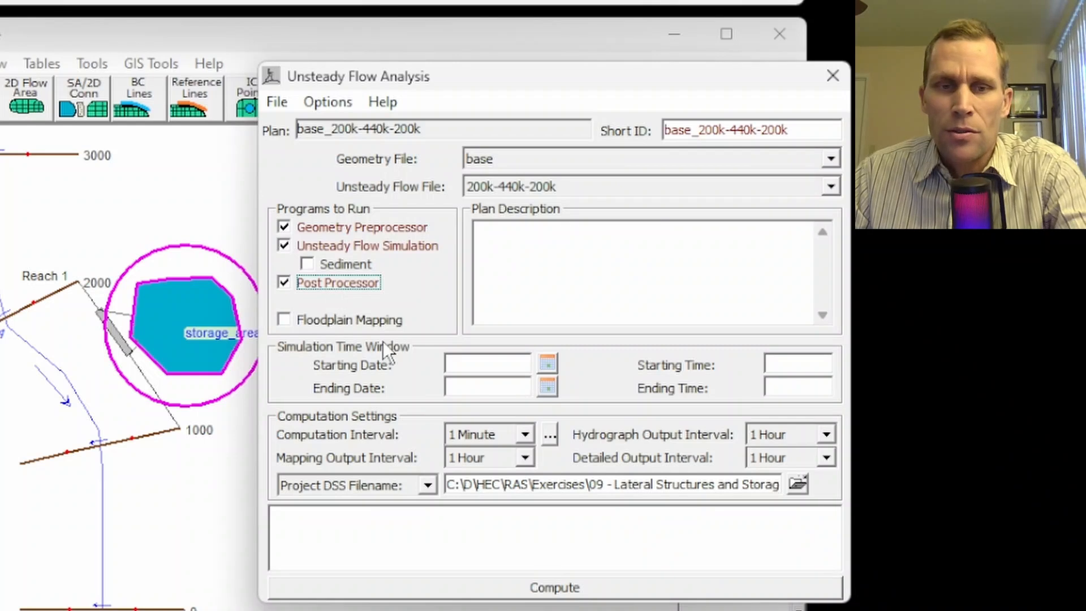
Set both the starting and ending dates of the simulation time window to 01JAN2025
left_click(484, 366)
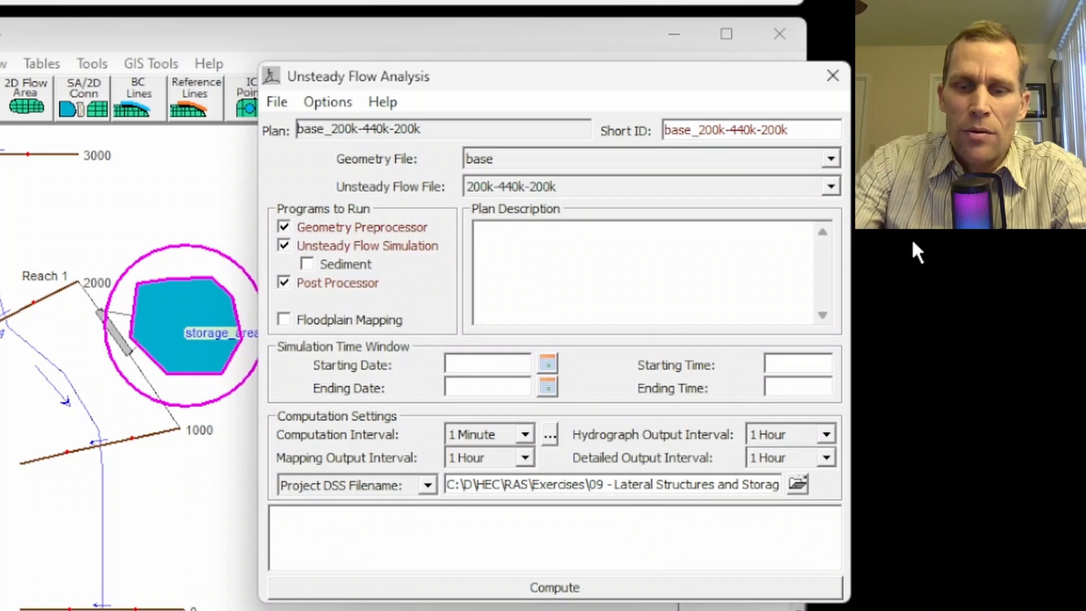
type("01J")
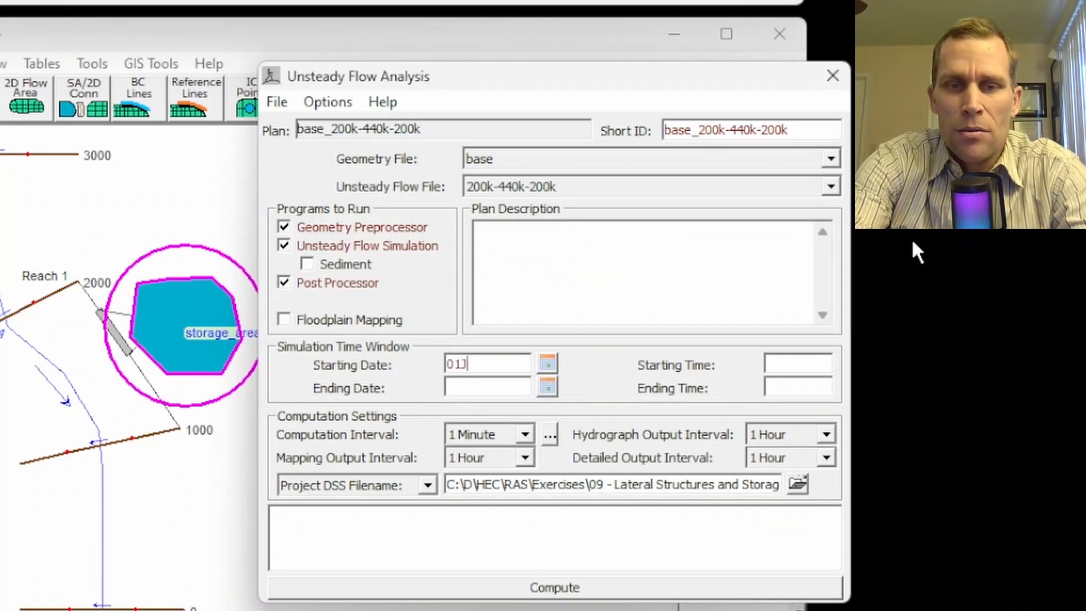
type("AN2025")
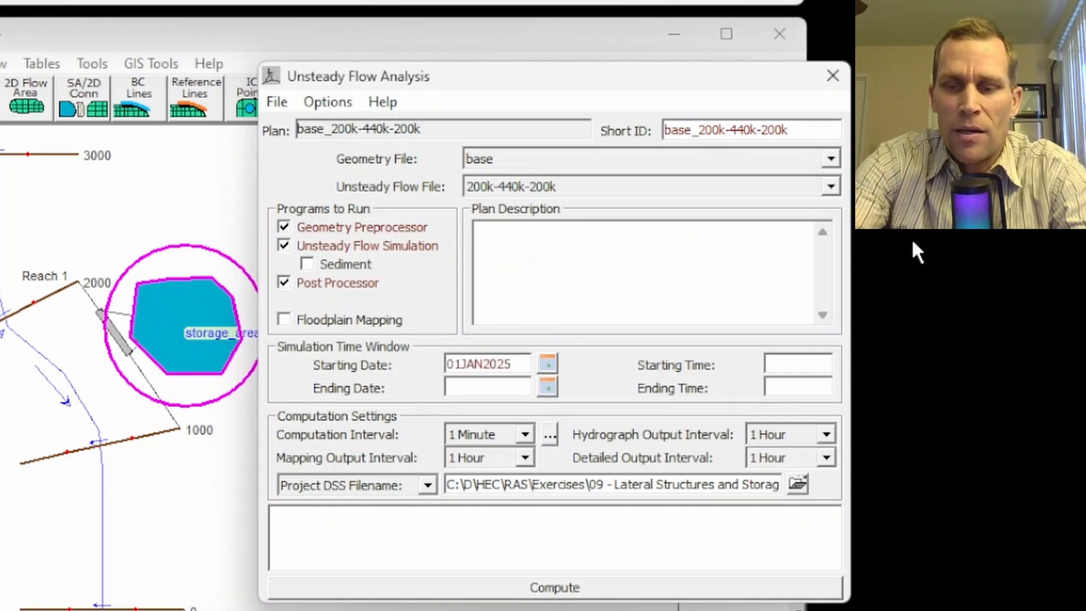
key("shift+Home")
key("ctrl+c")
left_click(500, 385)
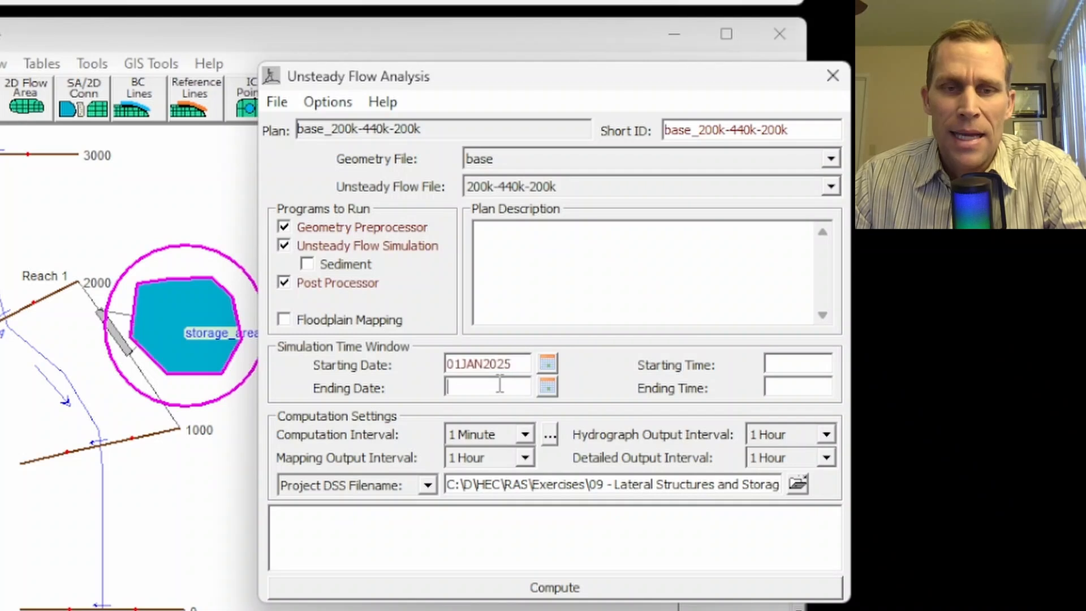
key("ctrl+v")
Set the simulation's starting time to 00:00 and its ending time to 12:00
left_click(770, 362)
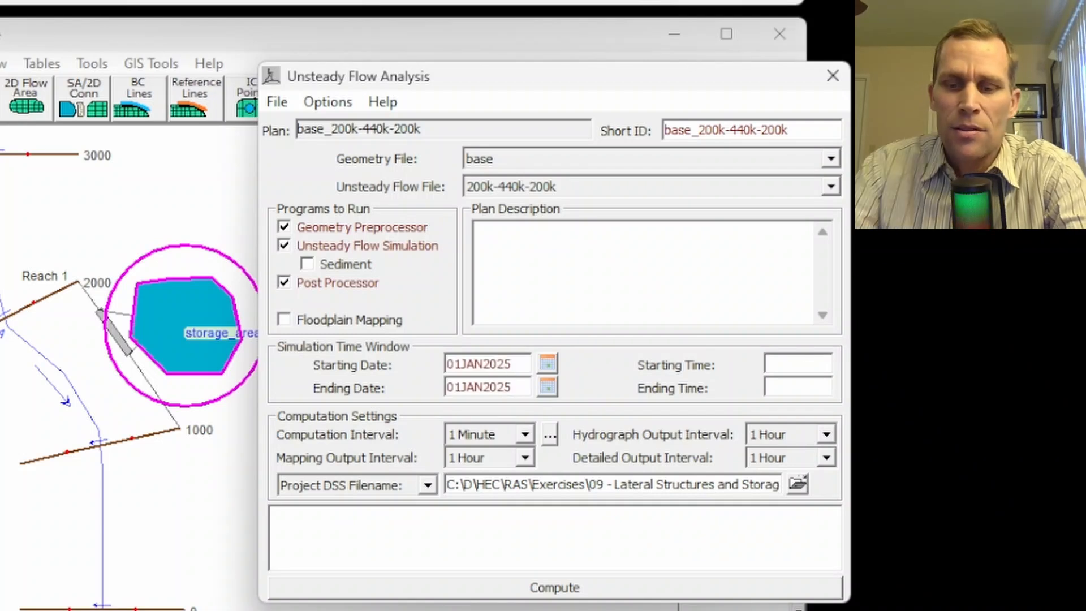
type("00:00")
key("Tab")
key("Tab")
key("Tab")
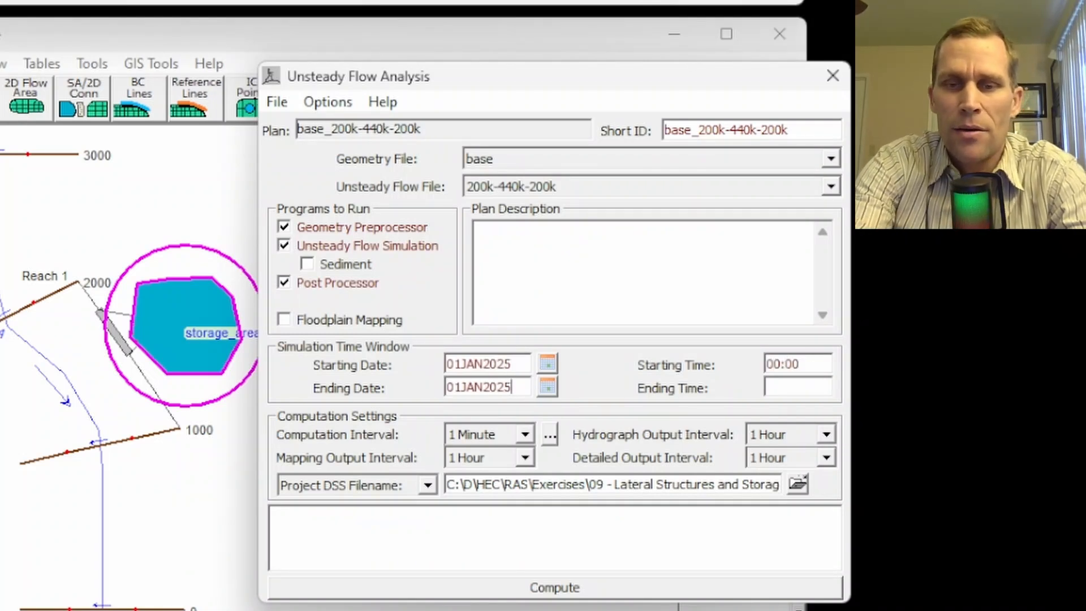
type("12:00")
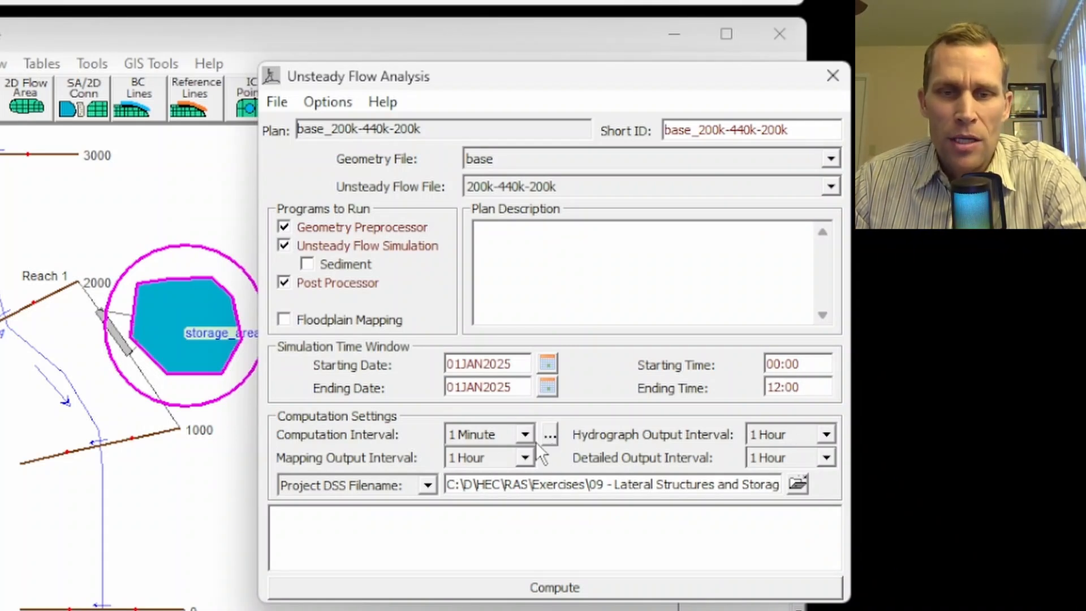
Set the mapping output interval to 10 minutes
left_click(524, 456)
scroll(496, 485, "up", 2)
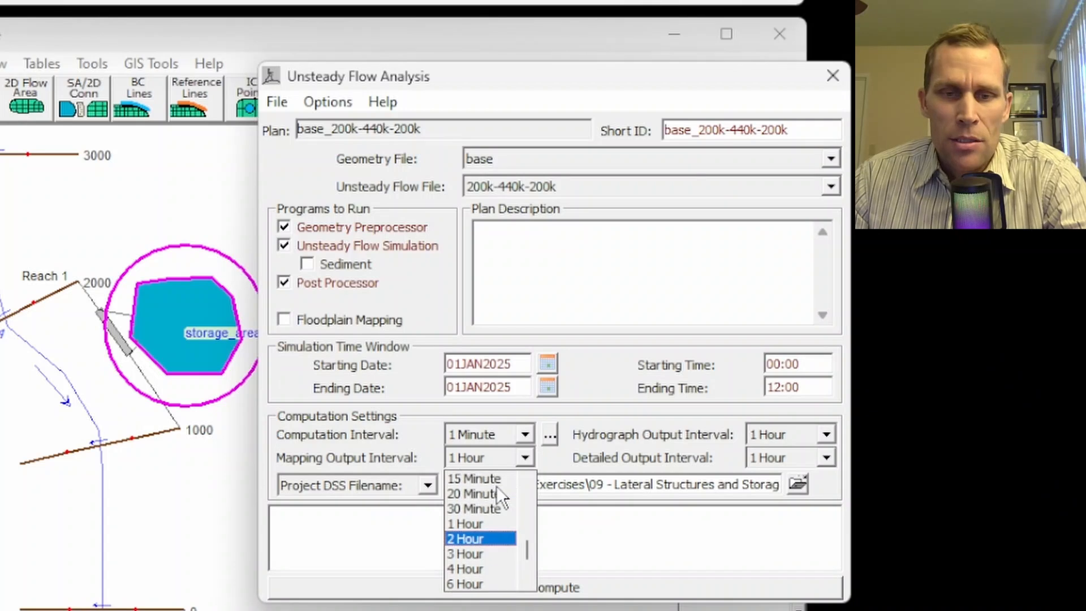
key("Escape")
left_click(485, 493)
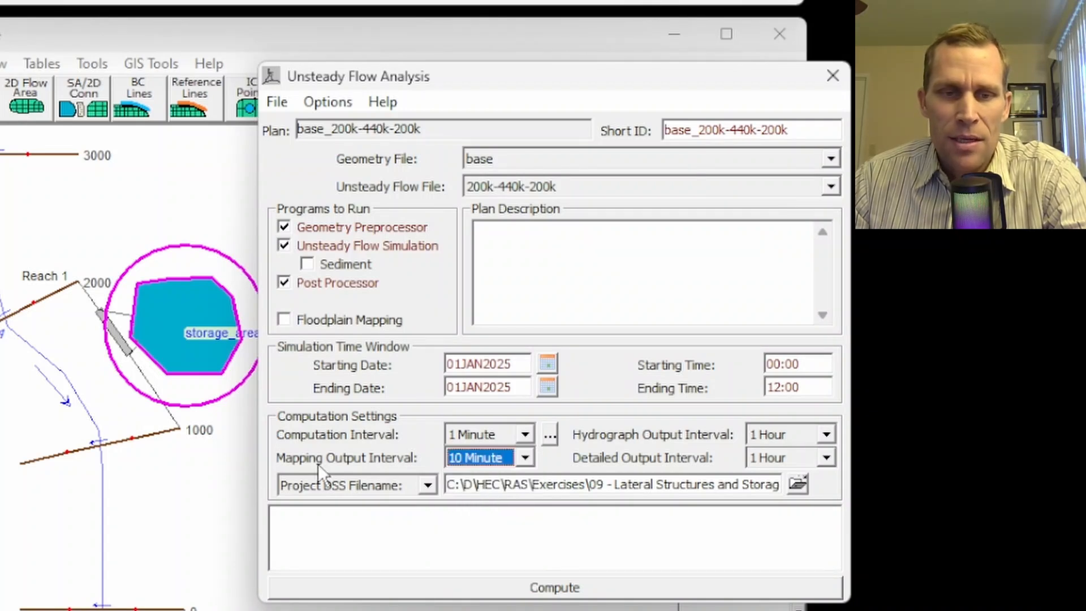
Set the hydrograph output interval and the detailed output interval to 10 minutes each
left_click(827, 435)
scroll(780, 487, "up", 1)
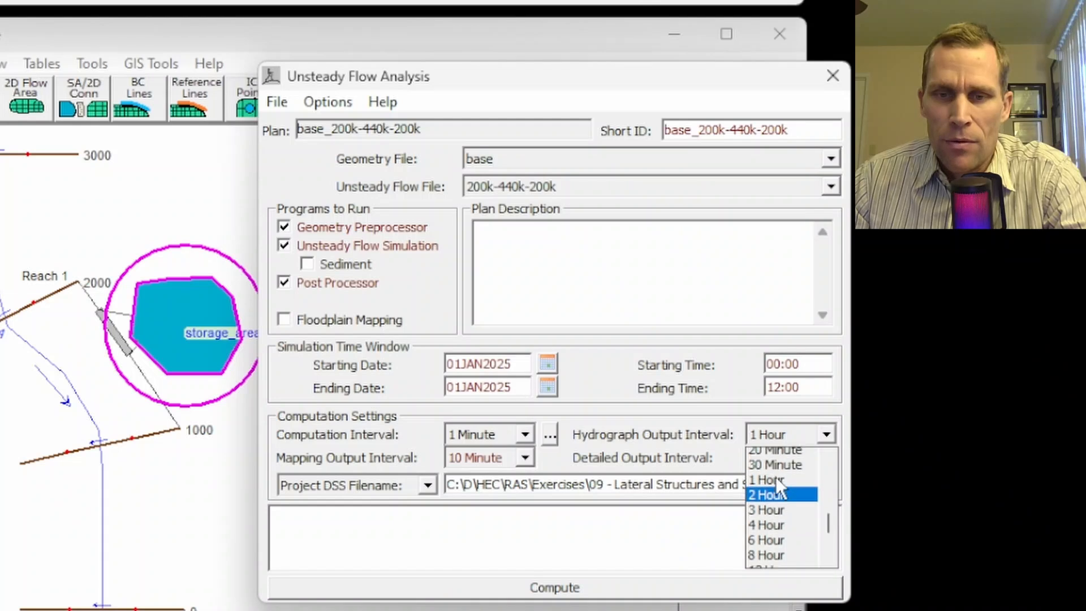
scroll(776, 476, "up", 1)
left_click(775, 474)
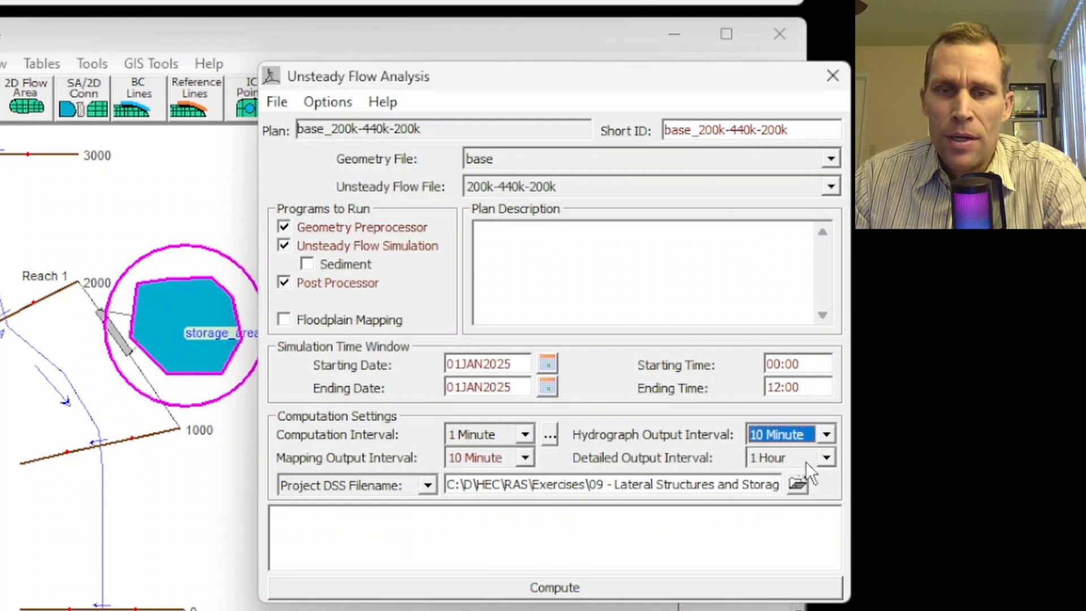
left_click(826, 457)
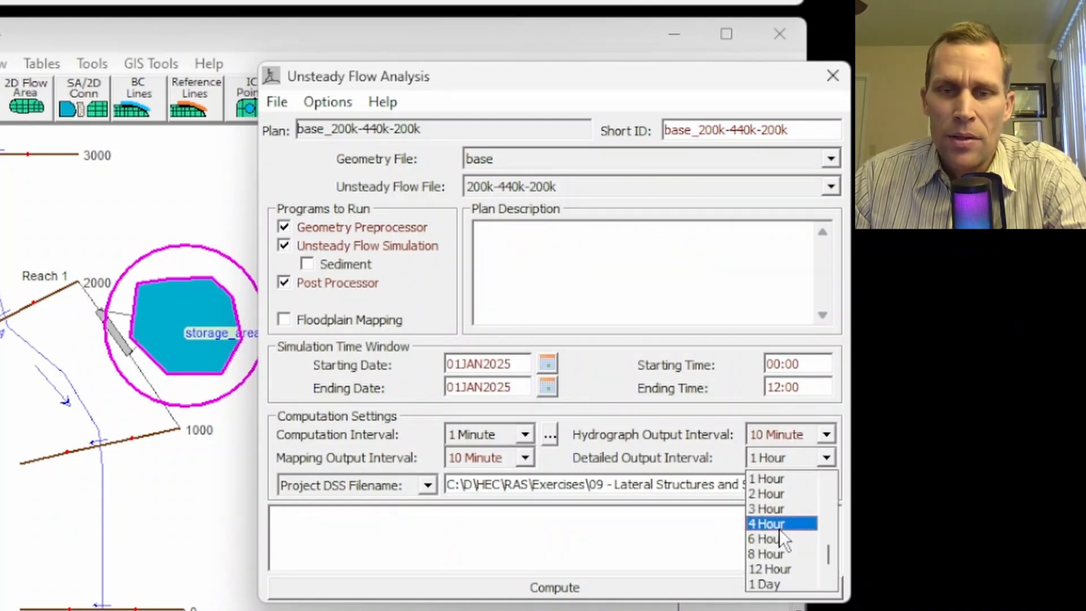
scroll(779, 529, "up", 1)
scroll(779, 528, "up", 1)
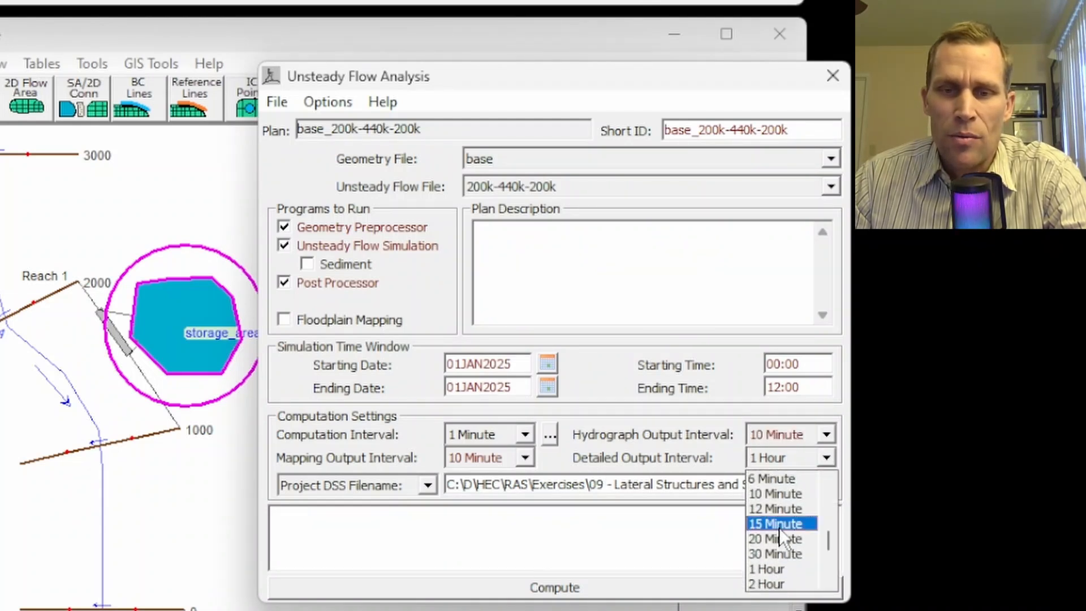
left_click(772, 491)
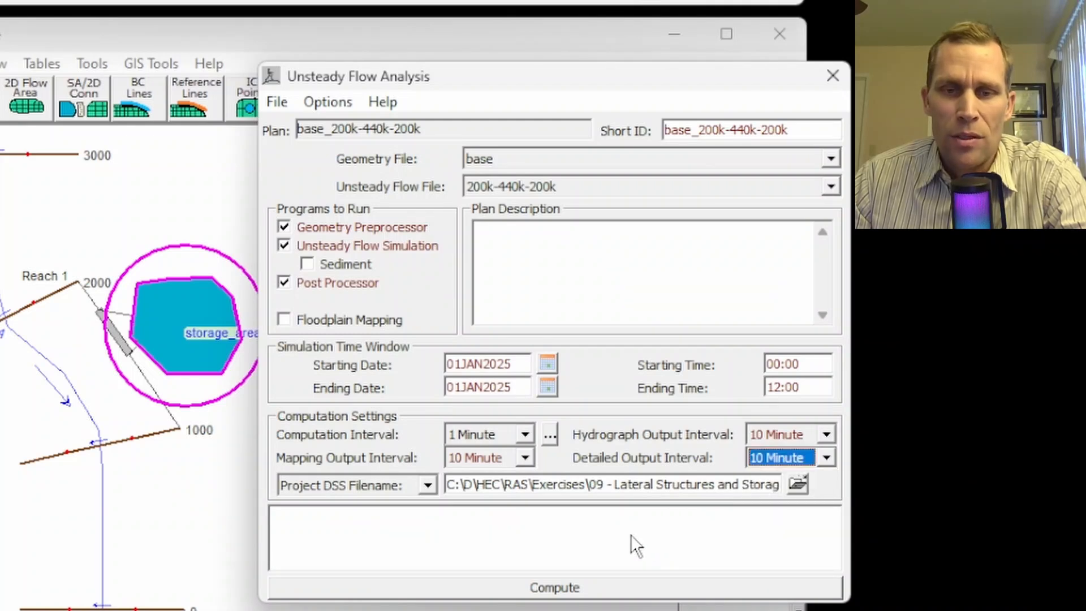
Compute the unsteady flow plan and close the computation window once the run finishes
left_click(550, 588)
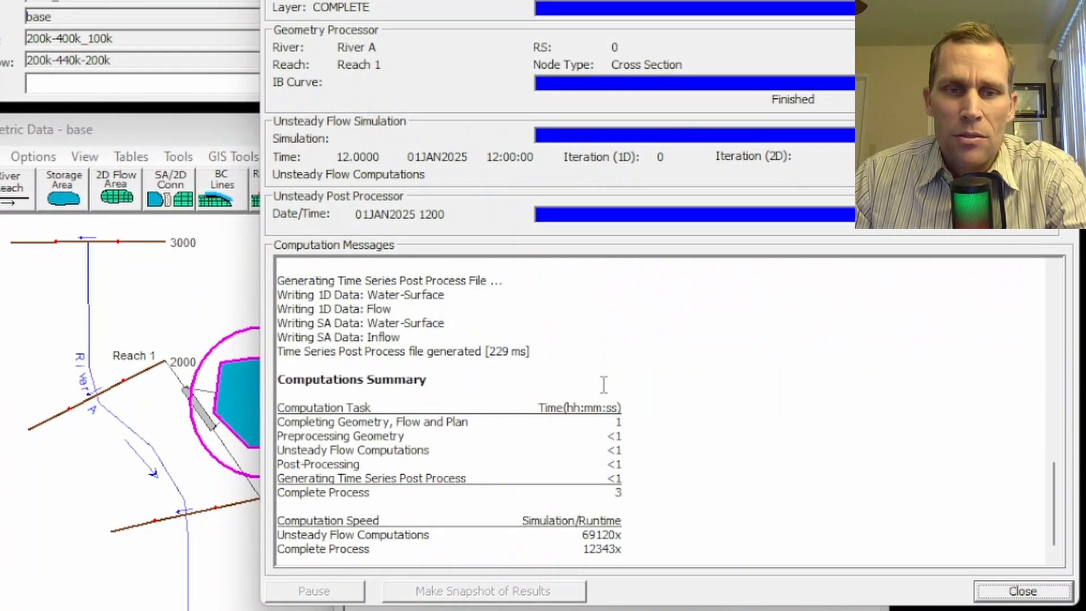
left_click(1001, 591)
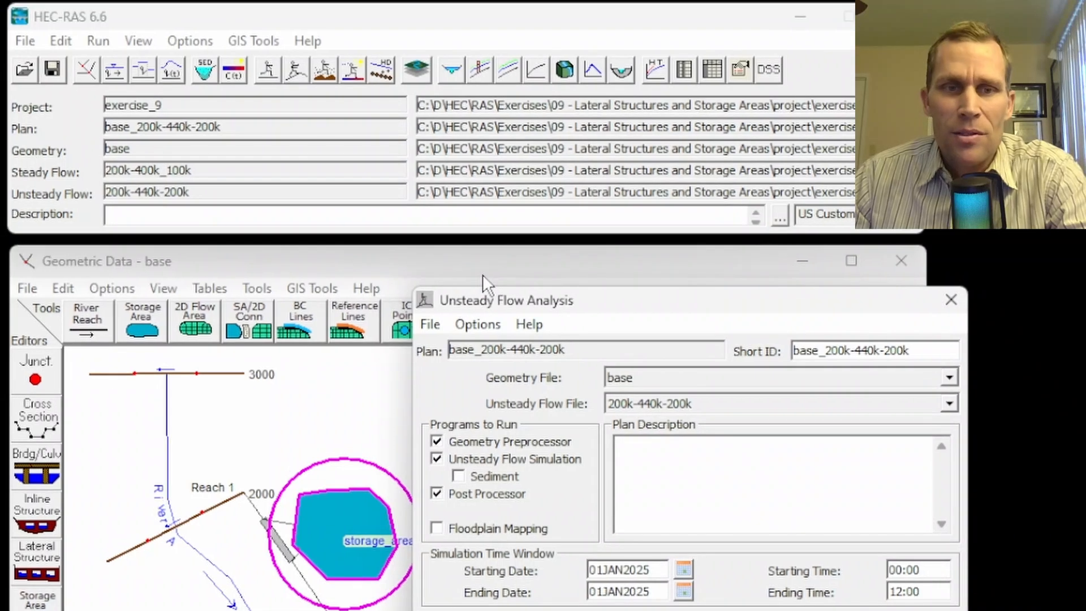
Open the water surface profile plot and display only the Max WS profile along River A
left_click(132, 29)
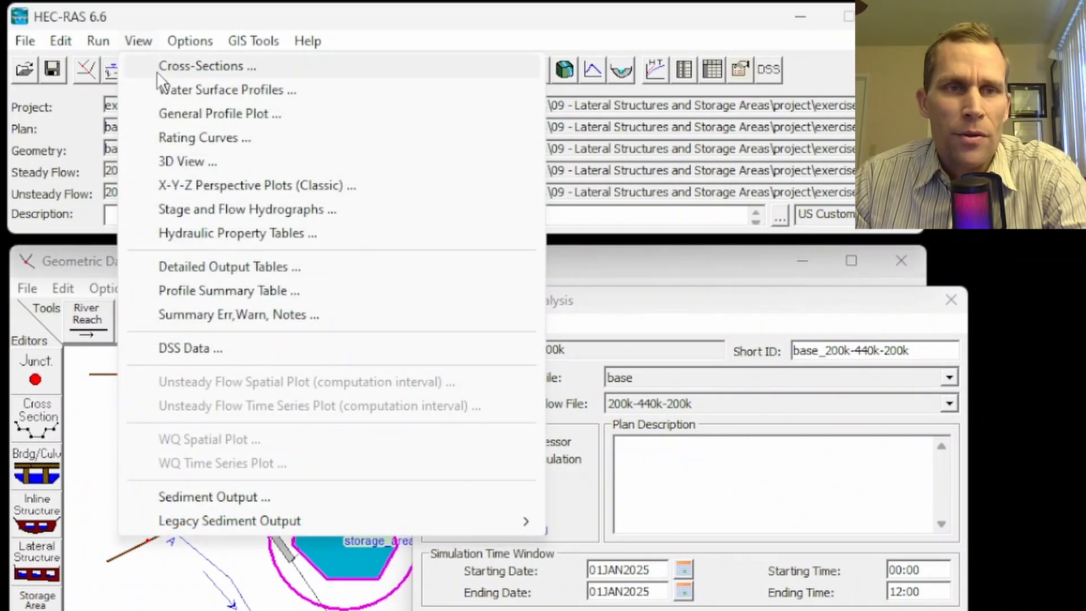
left_click(179, 89)
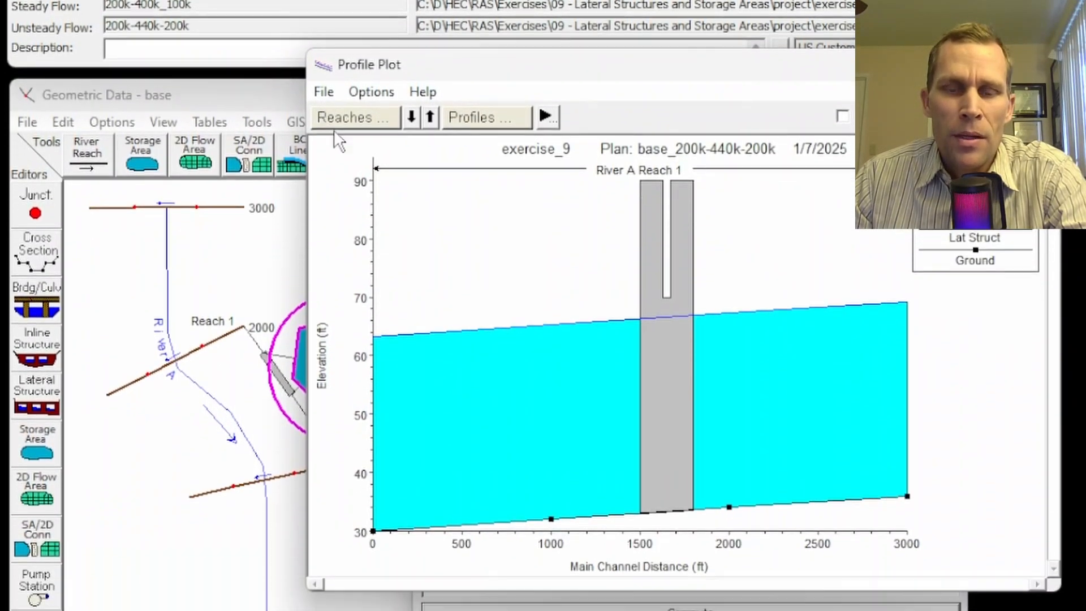
left_click(481, 194)
scroll(517, 137, "up", 1)
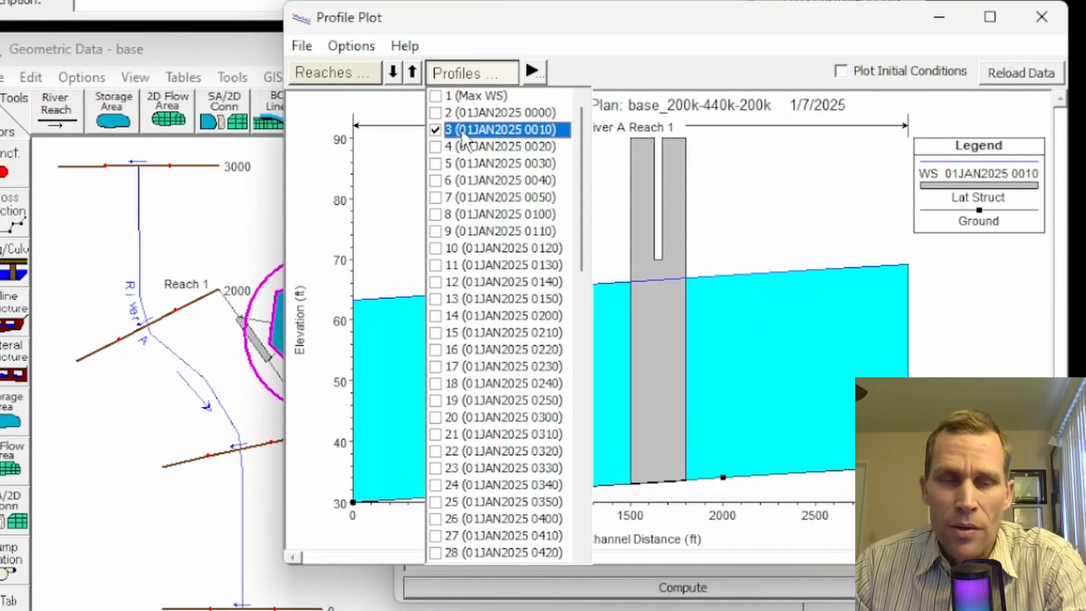
left_click(435, 96)
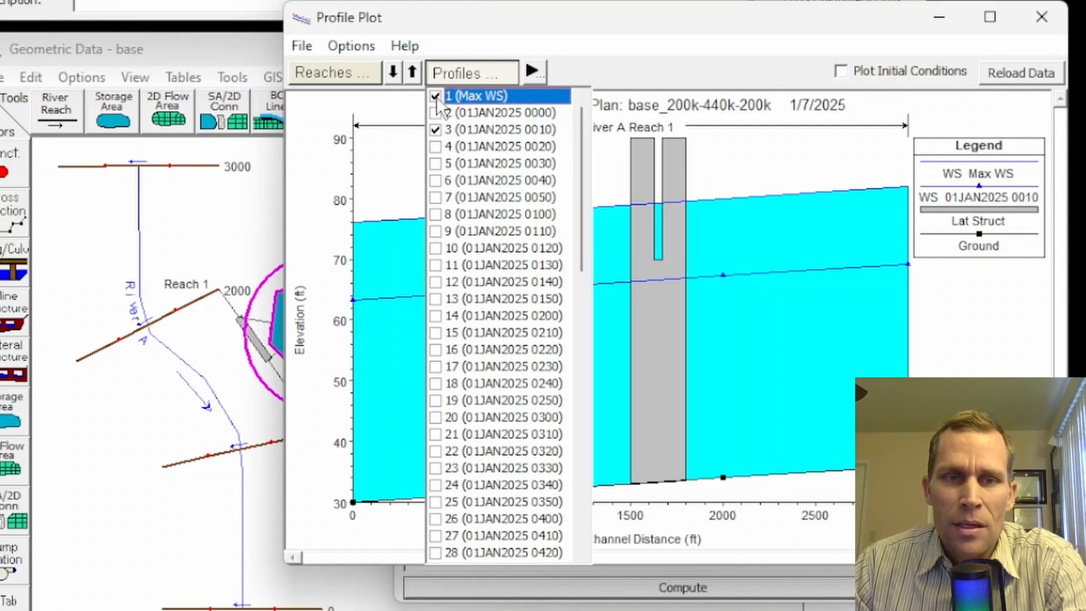
left_click(436, 130)
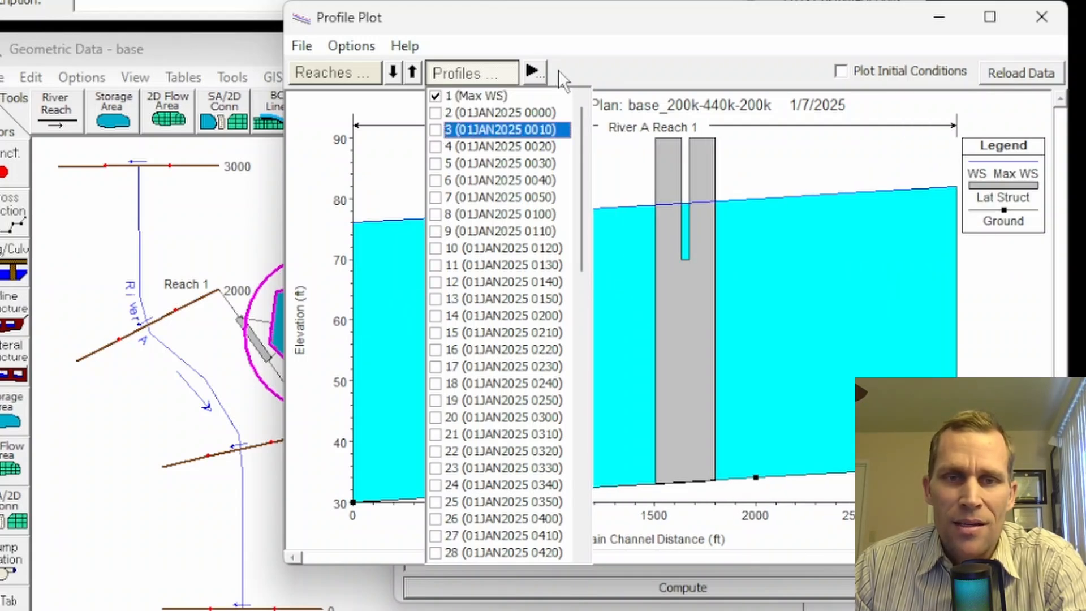
Replace the Max WS profile with the 01JAN2025 0000 profile, briefly adding the 0010 profile for comparison
left_click(435, 96)
left_click(435, 114)
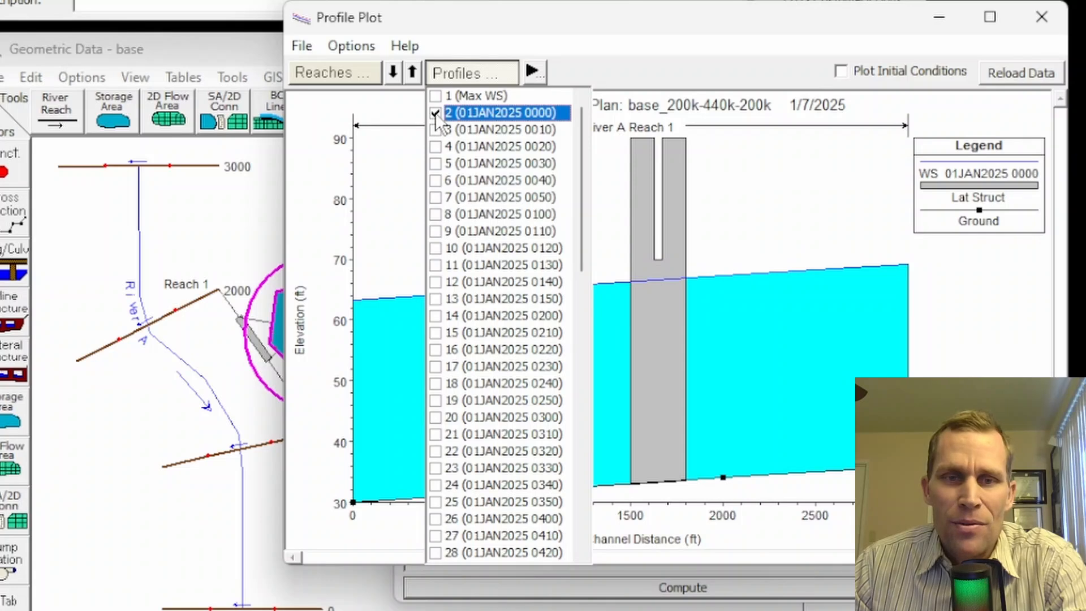
left_click(435, 130)
left_click(435, 146)
left_click(435, 146)
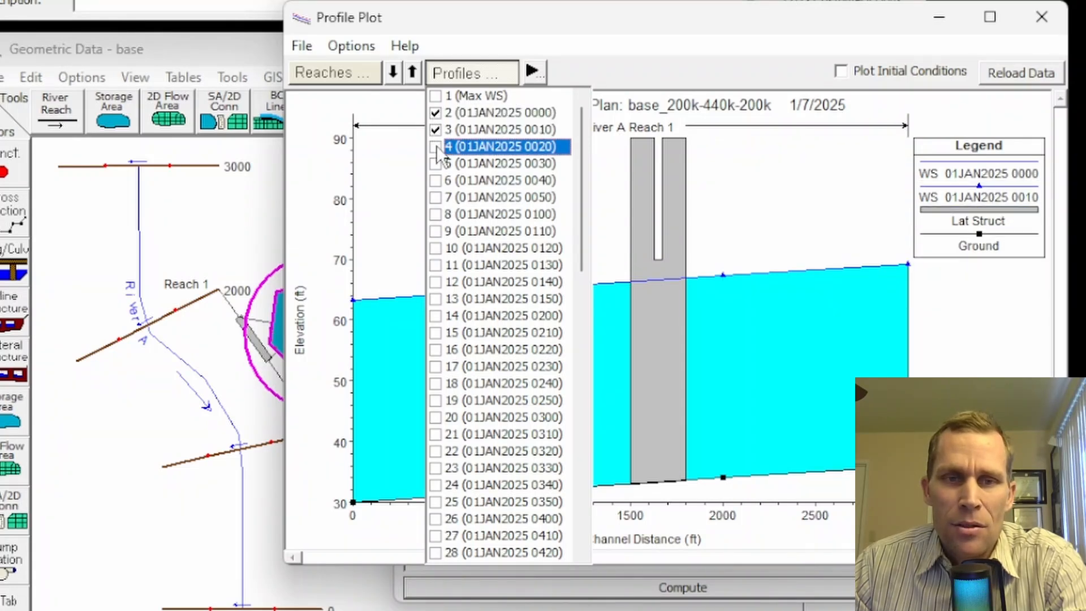
left_click(435, 129)
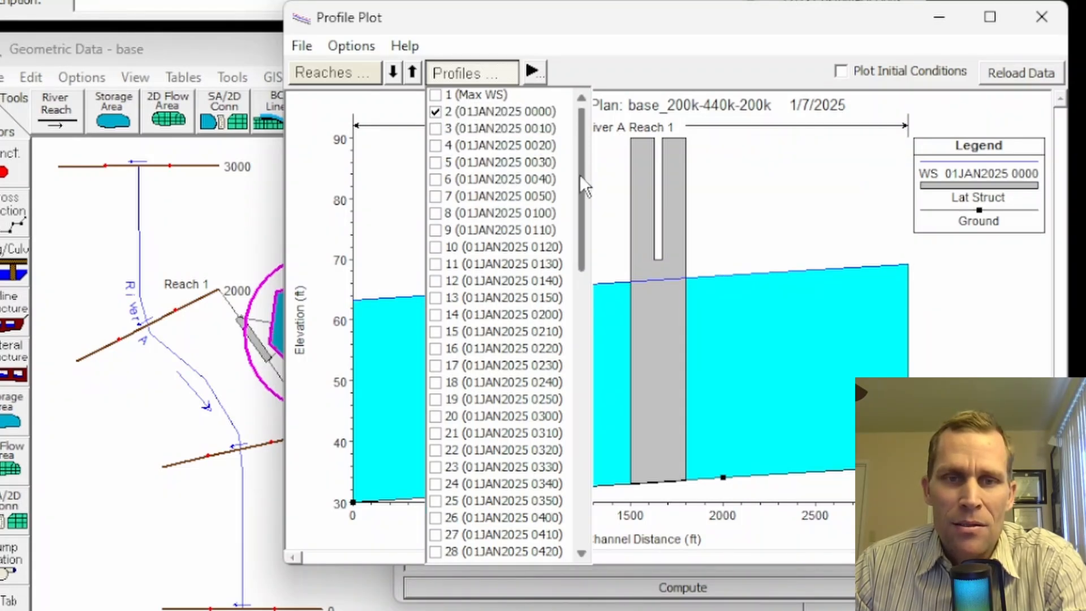
left_click_drag(580, 175, 555, 144)
Display only the 01JAN2025 0200 profile and examine its water surface at the lateral weir opening
left_click(435, 113)
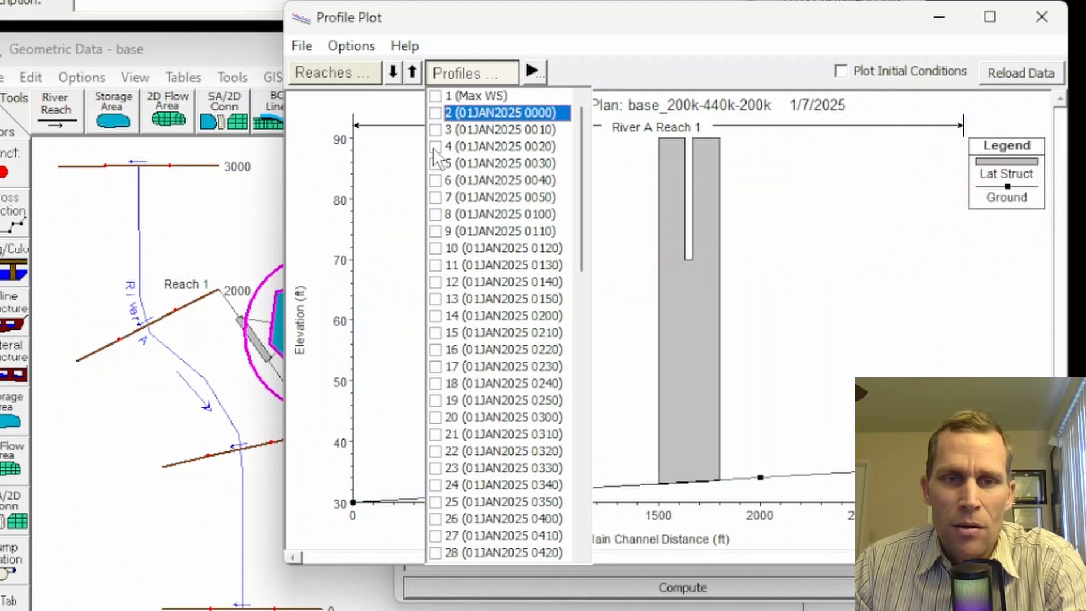
left_click(435, 315)
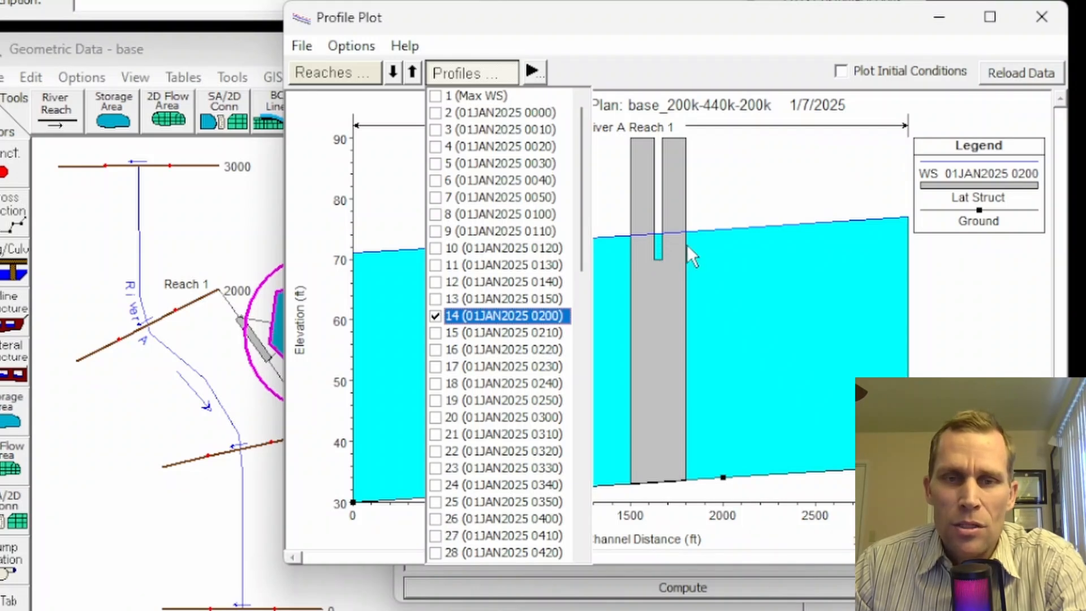
left_click(702, 190)
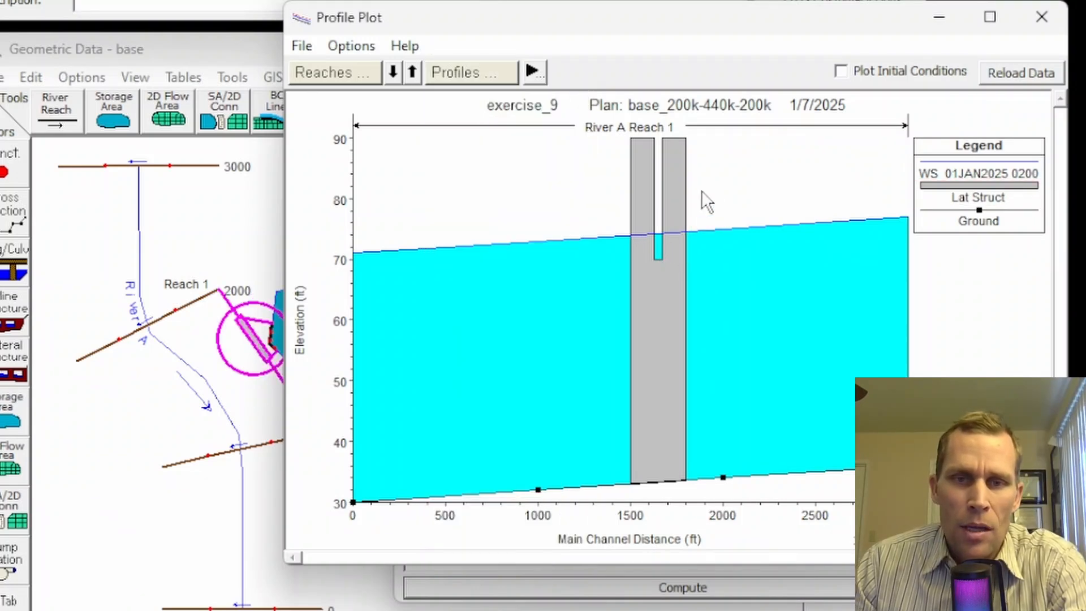
scroll(702, 190, "up", 2)
left_click_drag(691, 201, 829, 254)
Switch the plotted profile to 01JAN2025 0400 and examine the water level at the weir
left_click(468, 75)
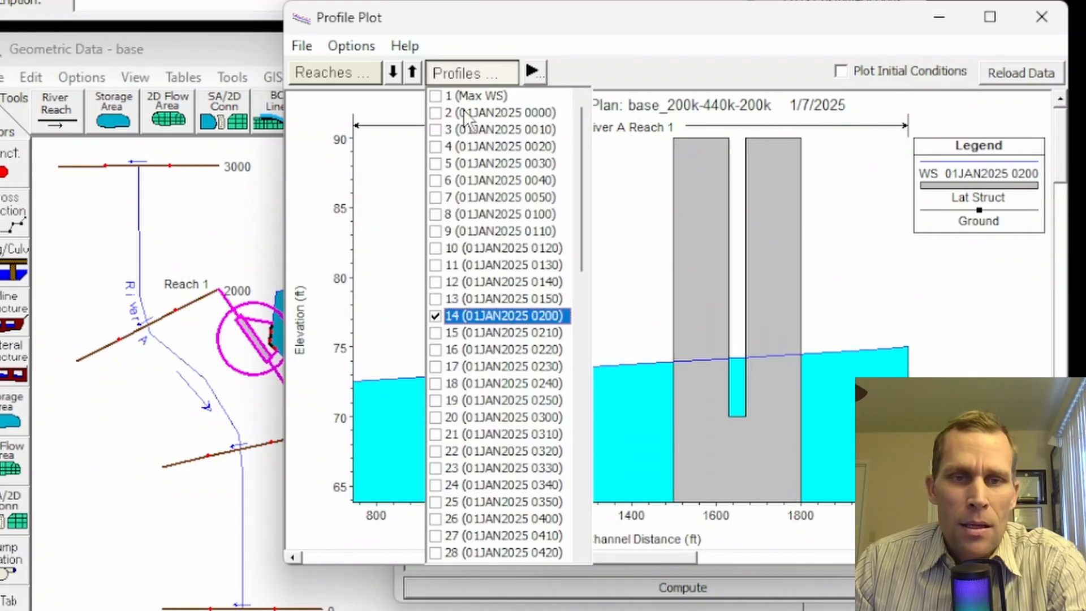
left_click(437, 316)
scroll(470, 377, "down", 1)
scroll(467, 376, "down", 3)
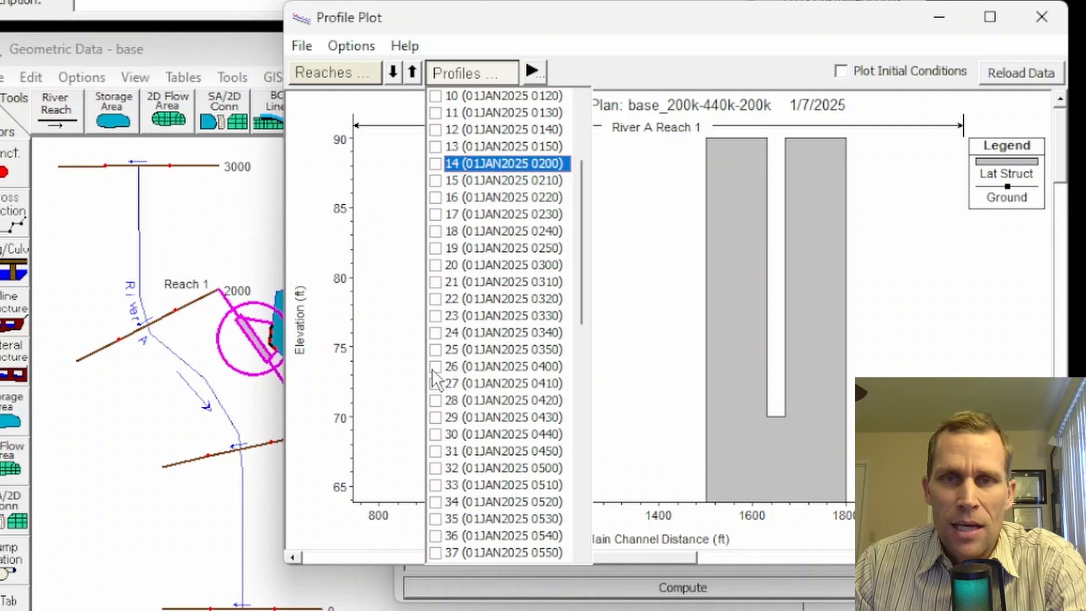
left_click(435, 367)
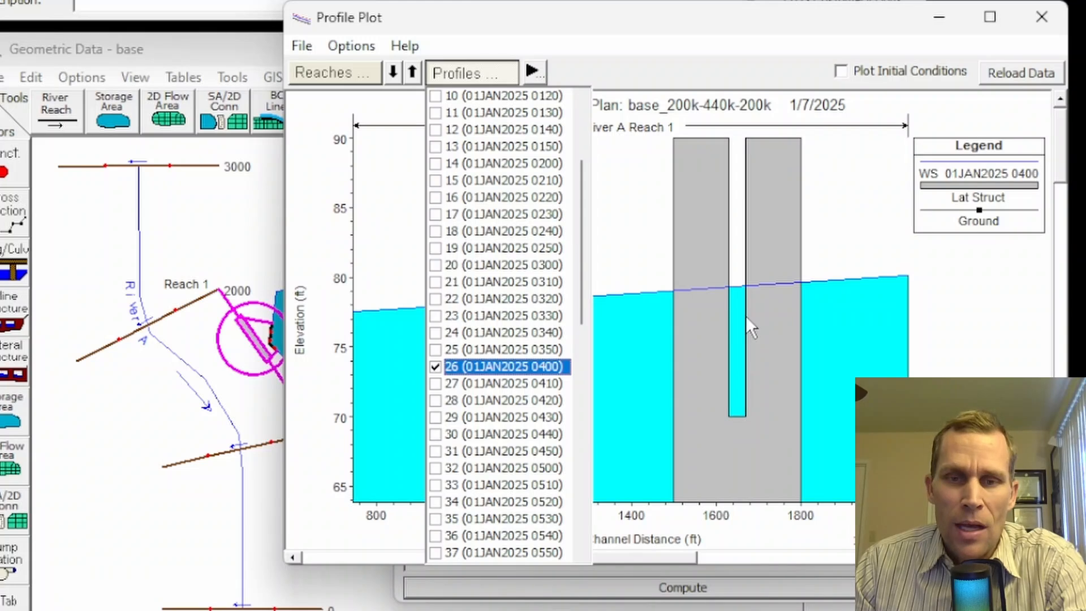
Switch the plotted profile to 01JAN2025 0600, examine it at the weir, and close the profile plot
left_click(435, 367)
scroll(469, 421, "down", 2)
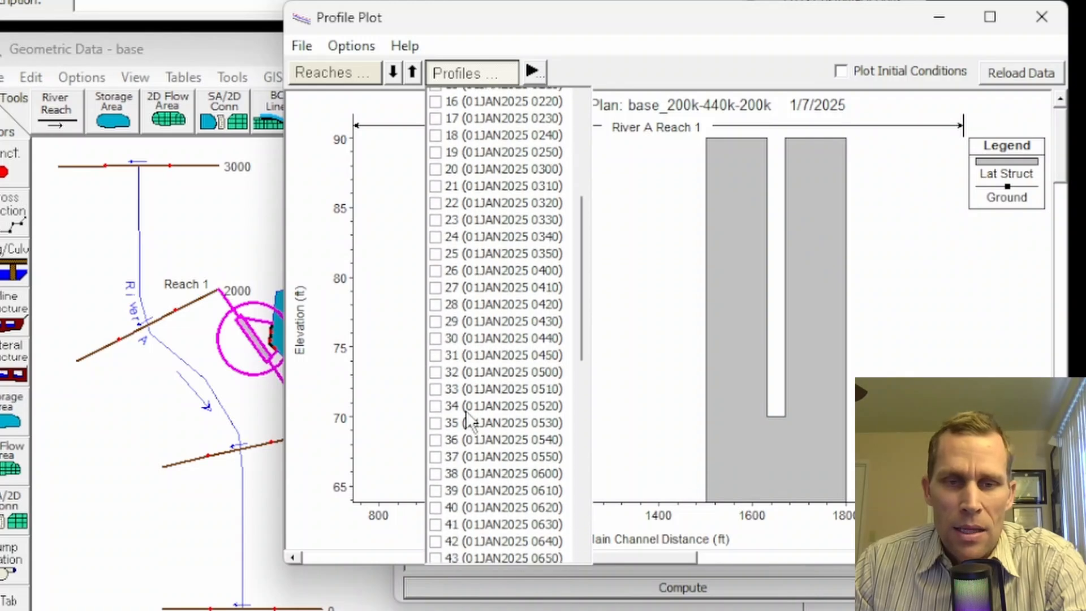
scroll(469, 422, "down", 1)
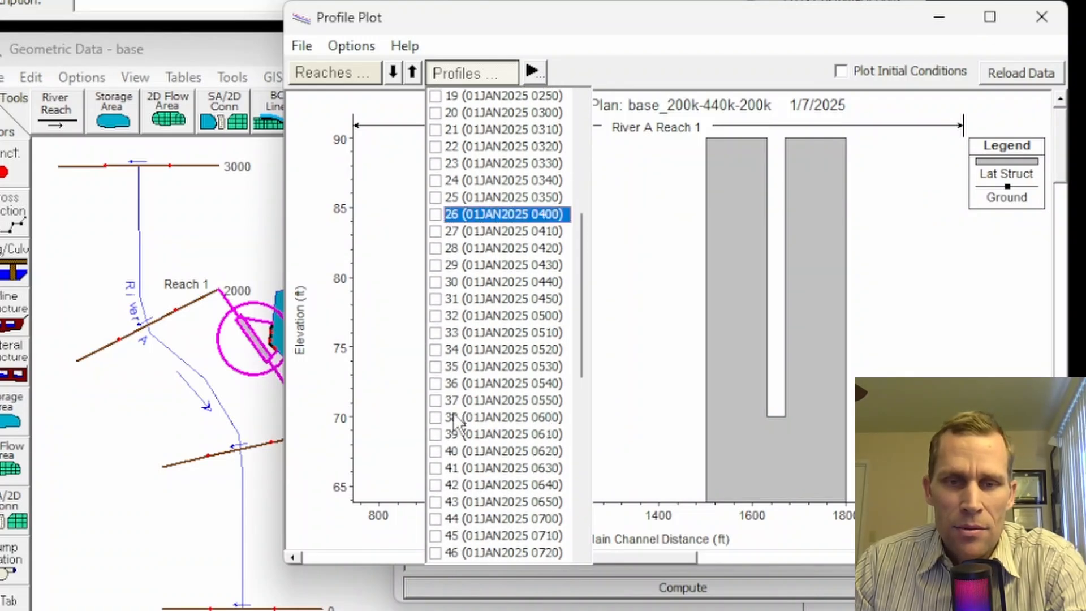
left_click(435, 417)
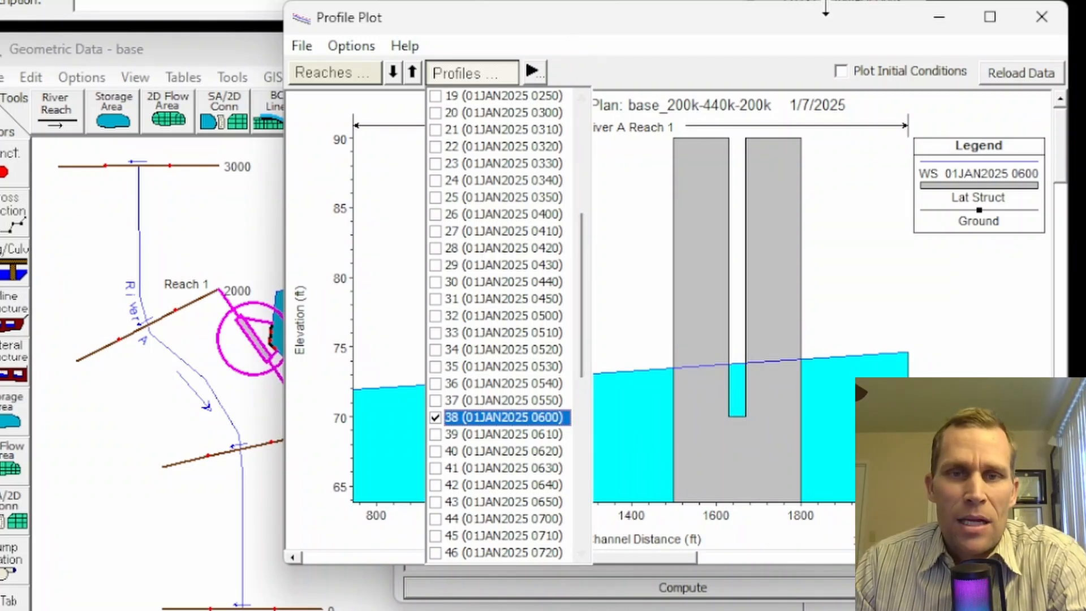
left_click(1041, 16)
Reopen the water surface profile plot and bring up its animation control
left_click(161, 17)
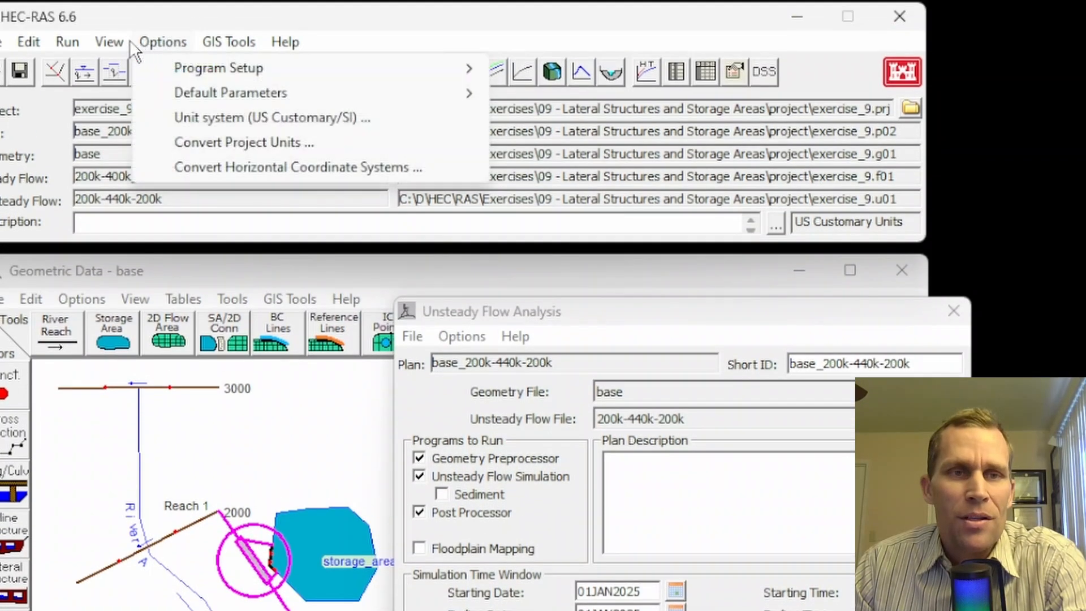
mouse_move(110, 43)
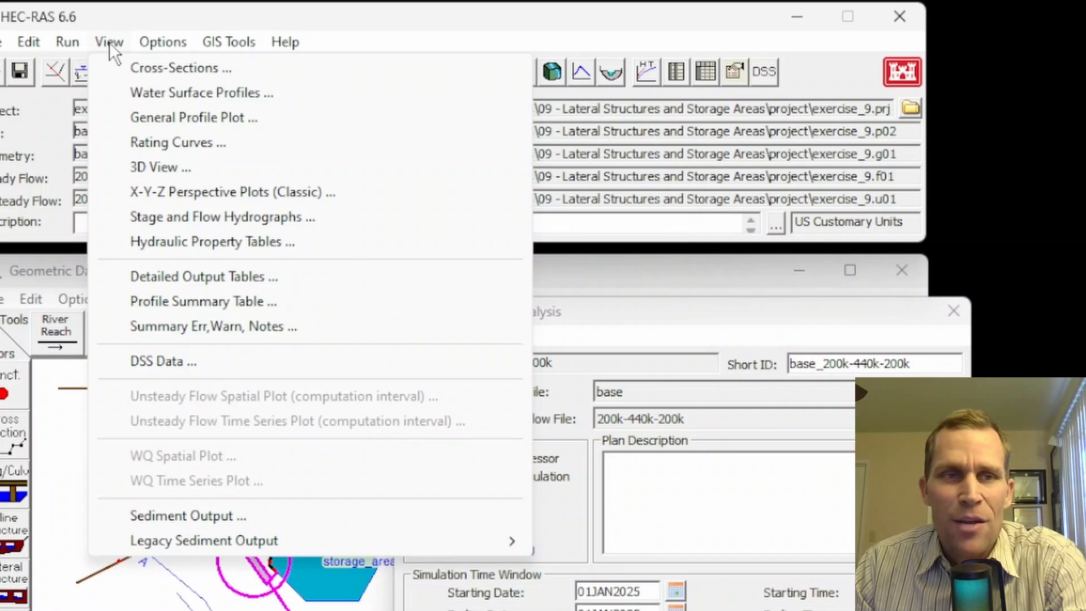
left_click(156, 94)
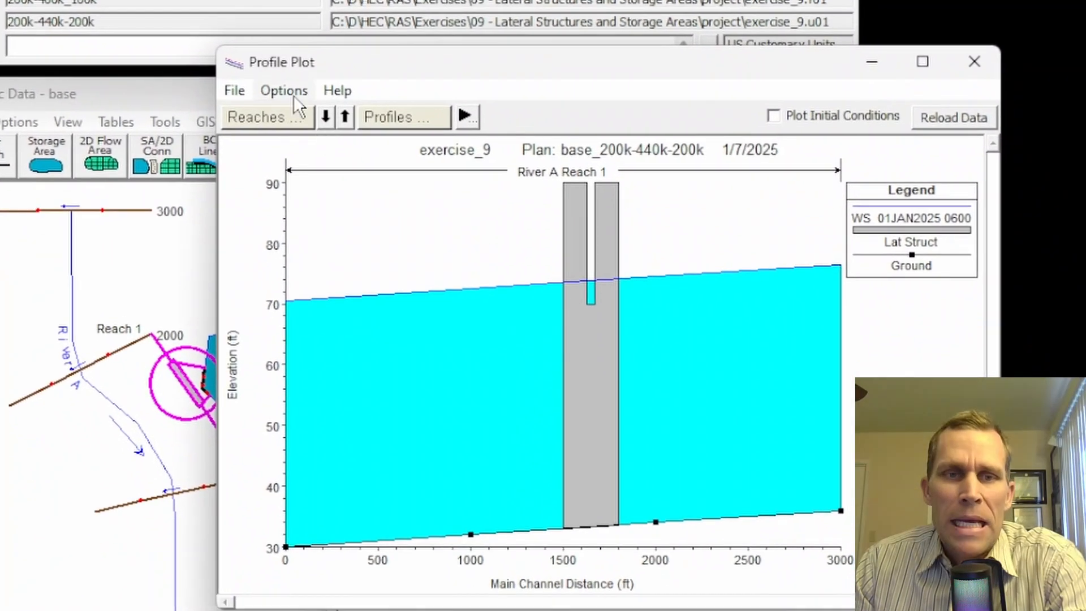
left_click(293, 92)
left_click(343, 233)
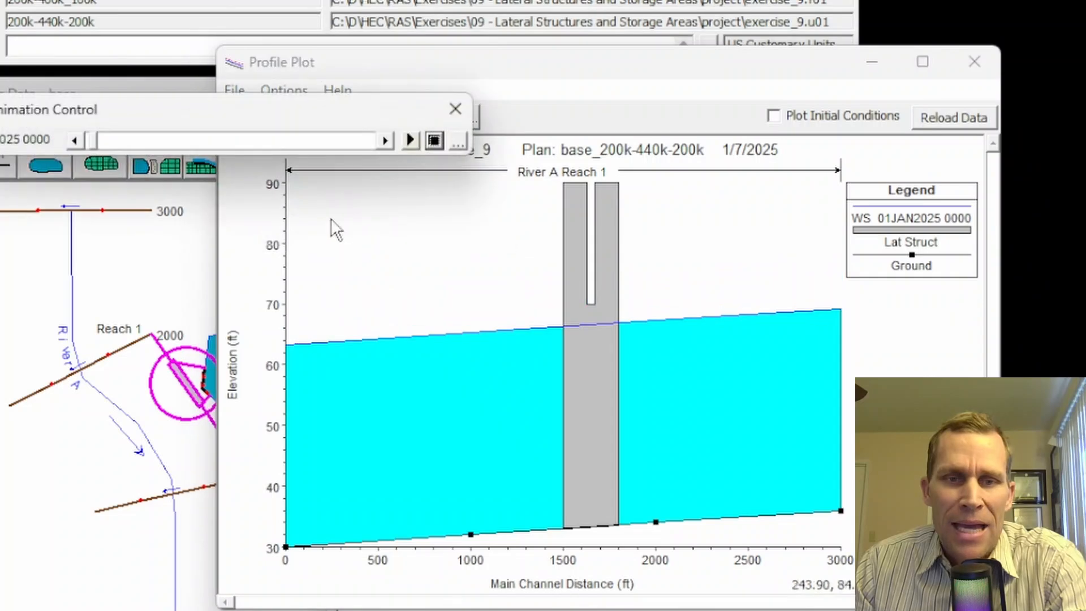
Reveal the animation speed setting, shorten the delay between profiles, and keep the animation control clear of the plot
left_click_drag(287, 112, 340, 133)
left_click(516, 161)
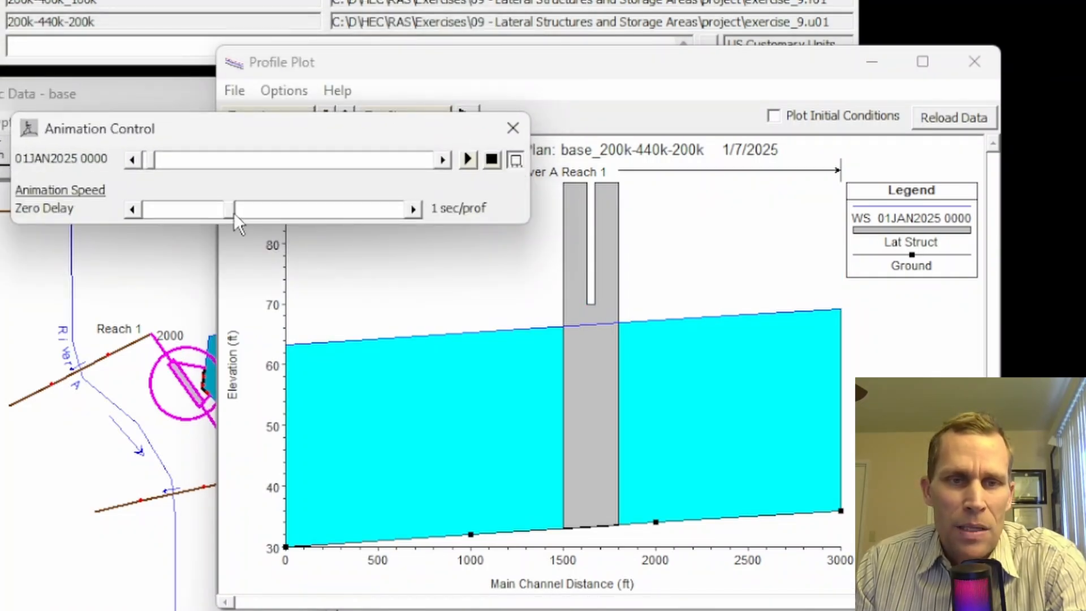
left_click_drag(234, 214, 226, 210)
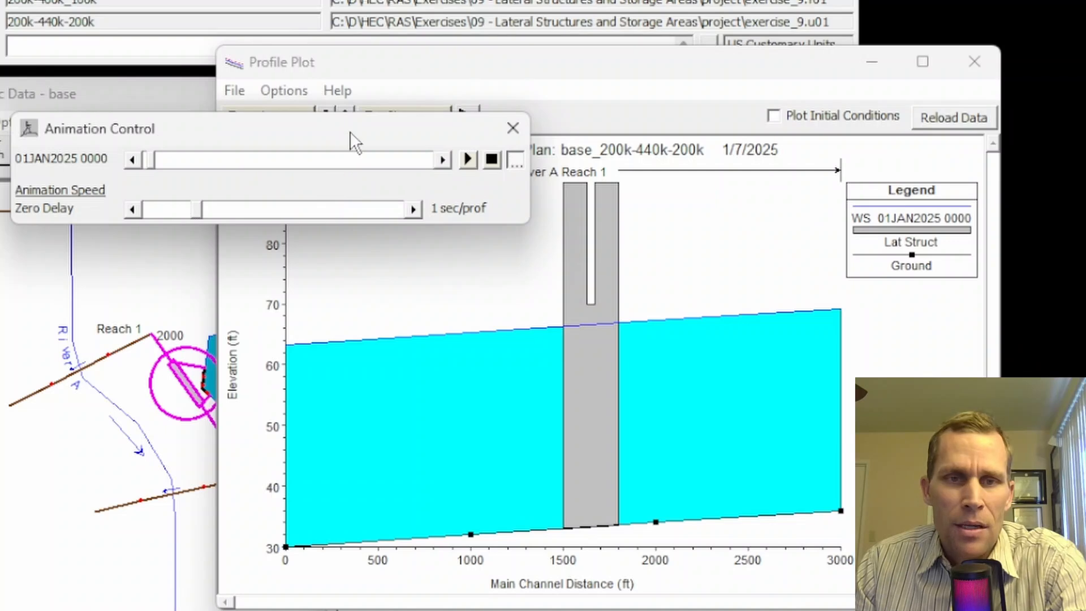
left_click_drag(350, 131, 331, 189)
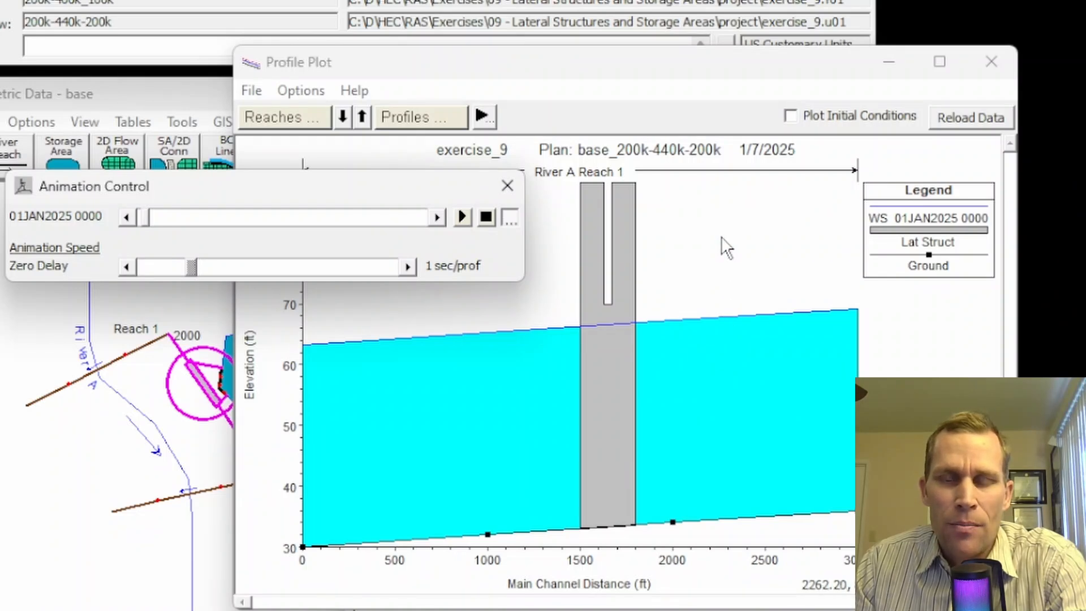
Play the water surface animation through the simulation, then close the animation control and the profile plot
left_click(463, 218)
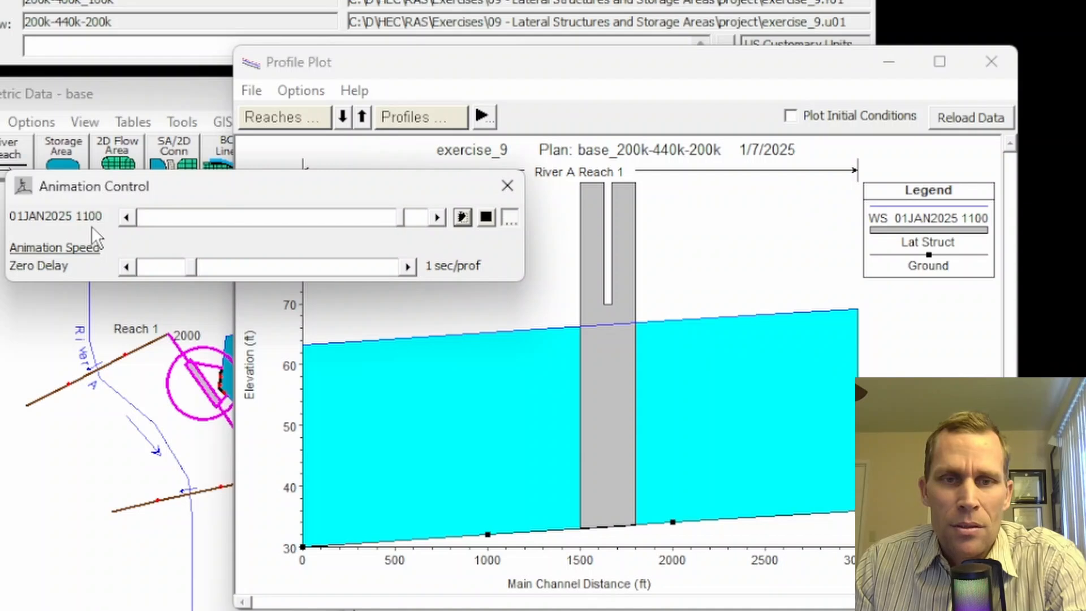
left_click(507, 187)
left_click(991, 61)
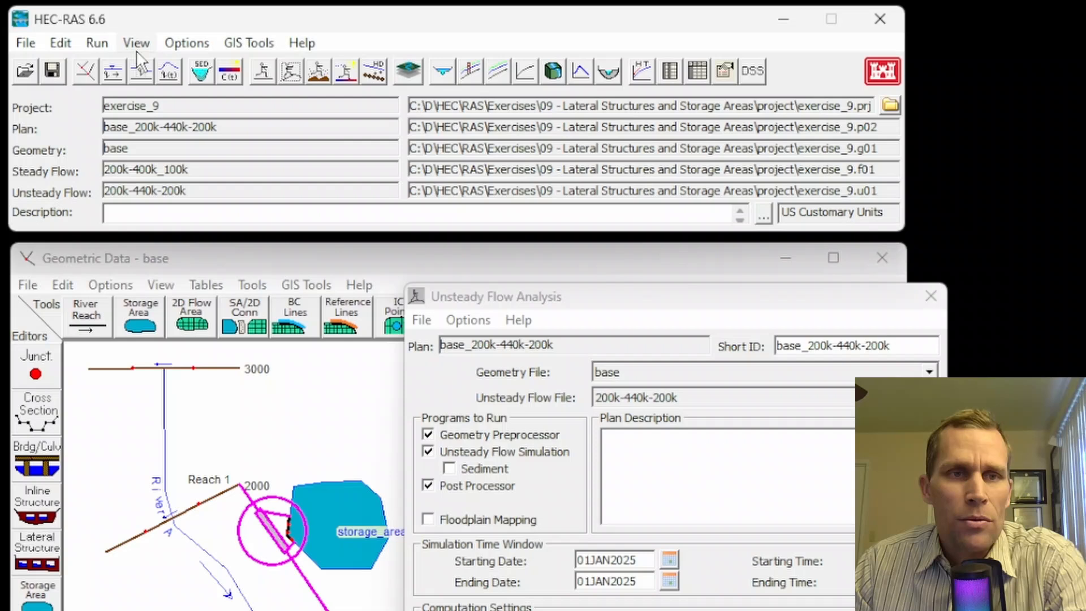
Open the detailed output tables with the Lateral Structures type for River A, Reach 1, RS 1800
left_click(136, 42)
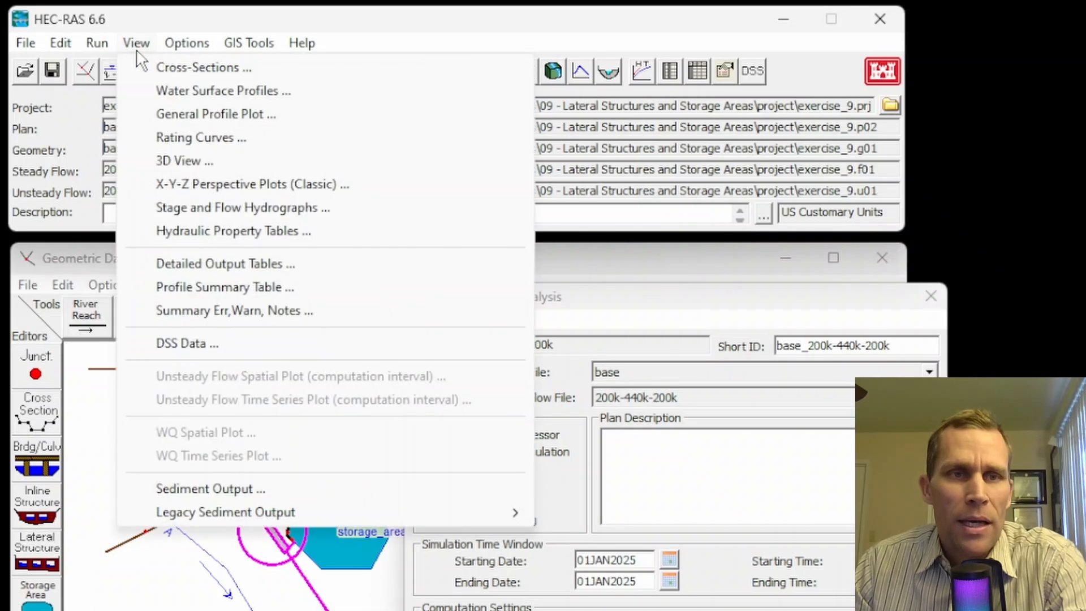
left_click(226, 263)
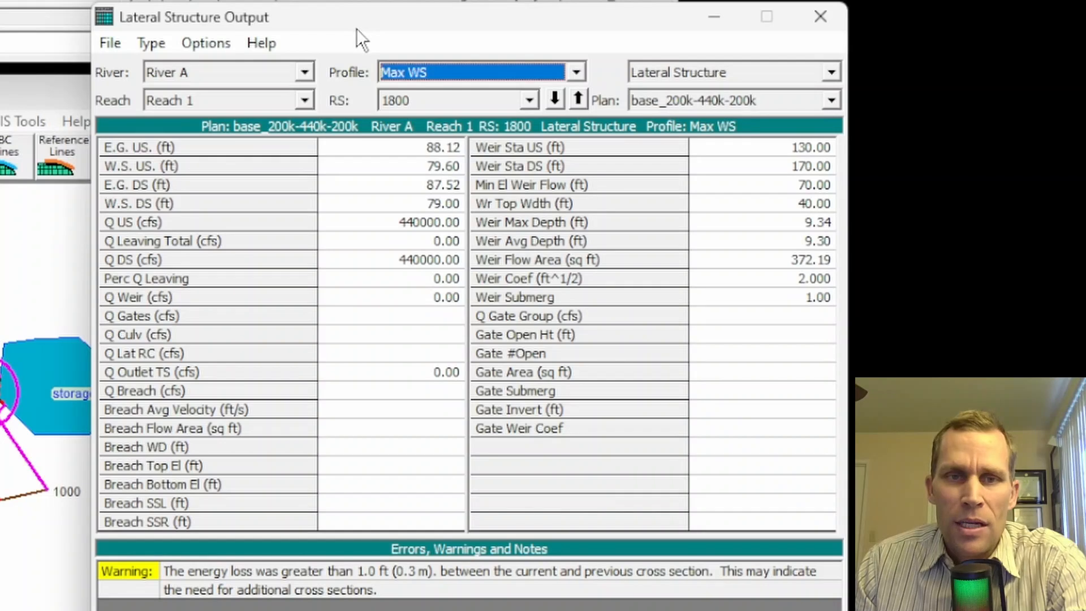
left_click(157, 45)
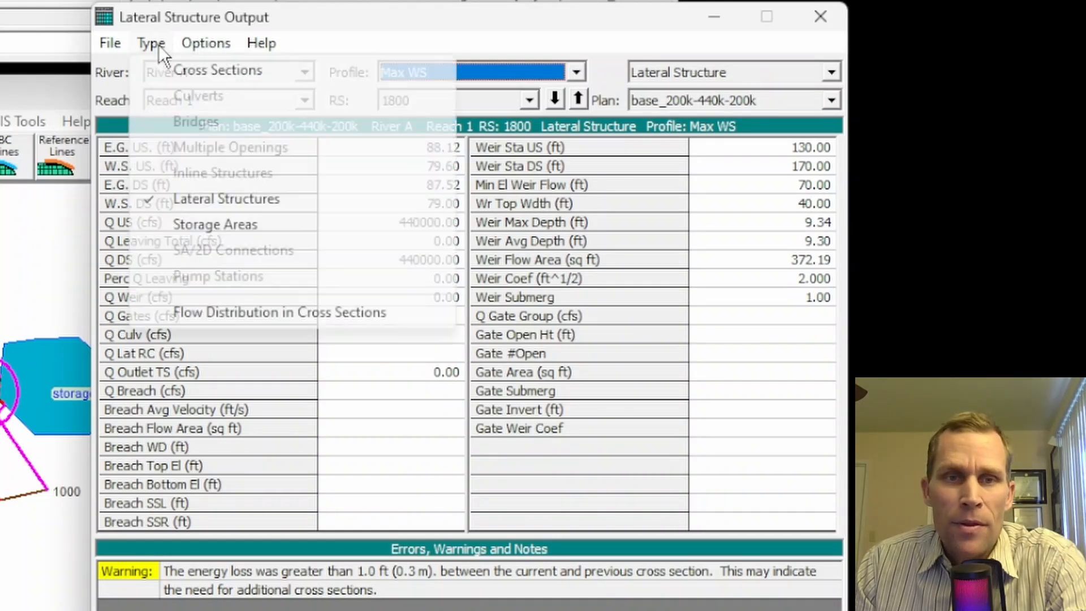
left_click(201, 205)
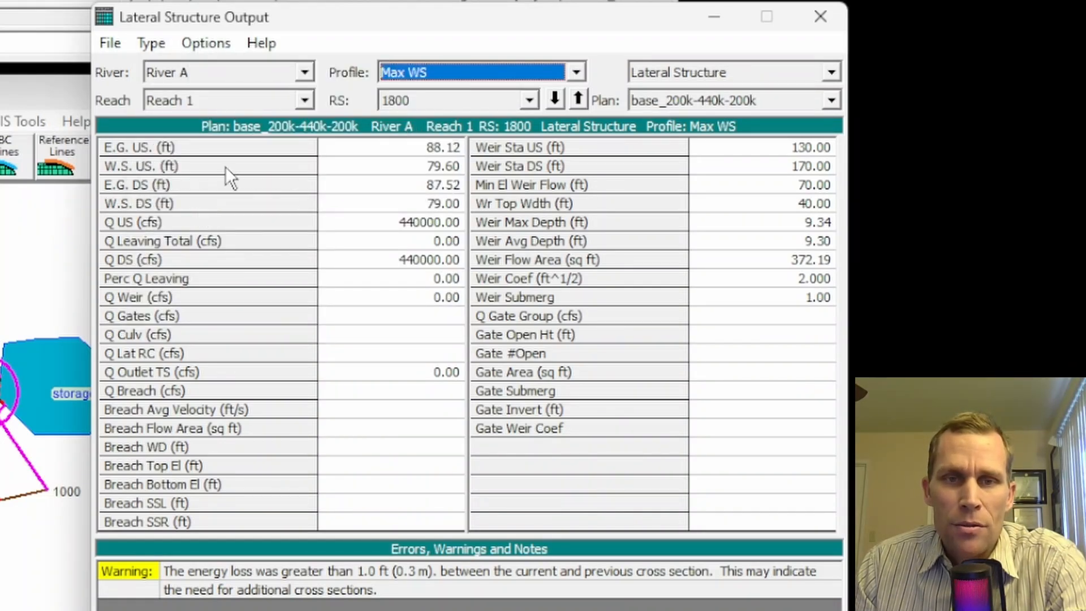
Show the lateral structure results for profile 01JAN2025 0000 and compare the upstream and downstream flows
left_click(577, 70)
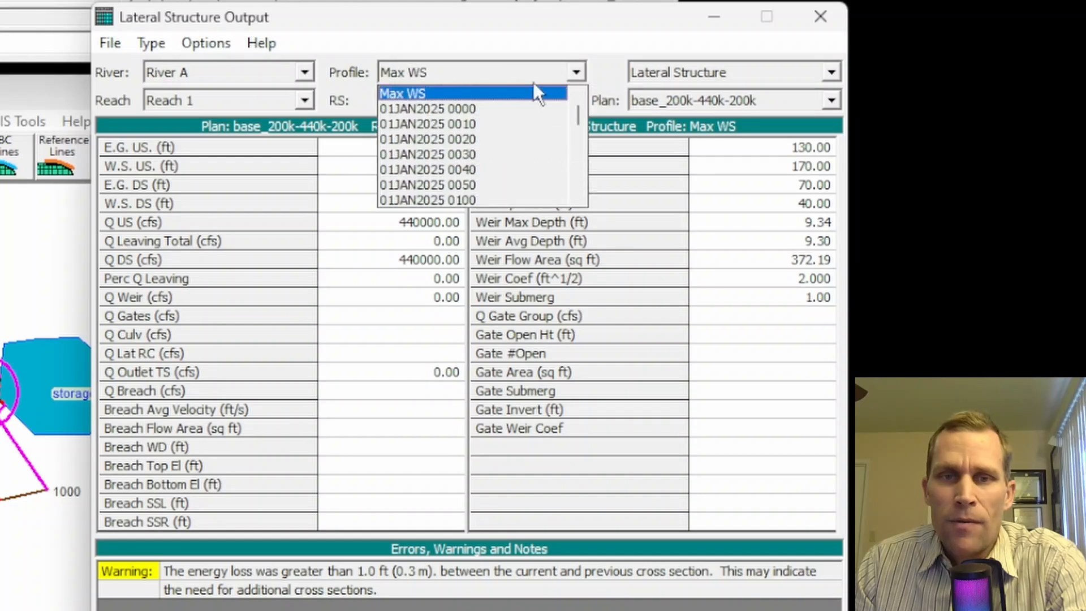
left_click(493, 108)
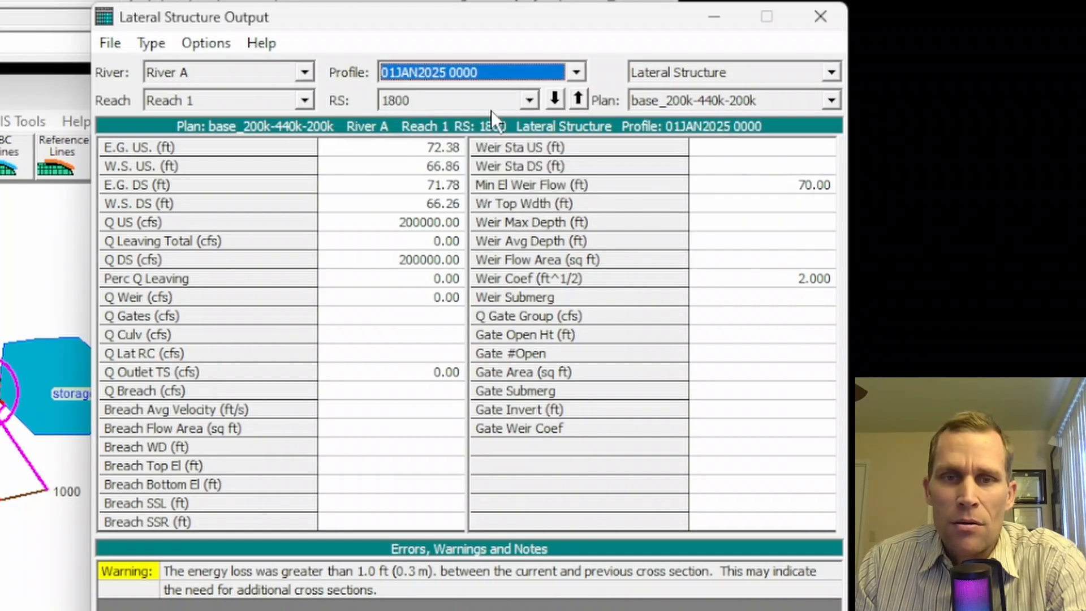
left_click(406, 222)
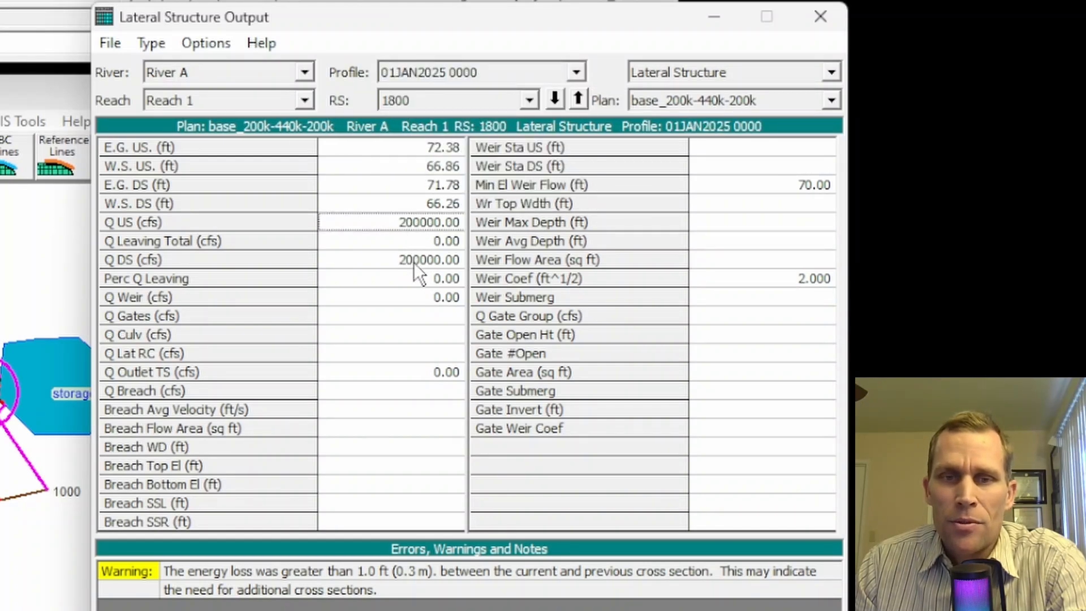
left_click(413, 262)
left_click(413, 219)
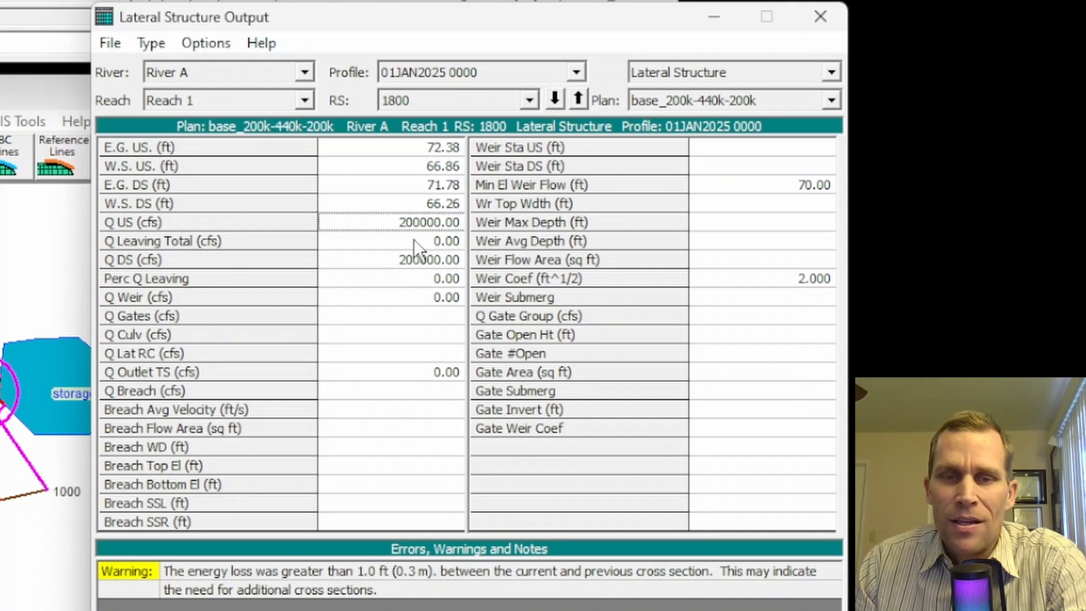
left_click(416, 260)
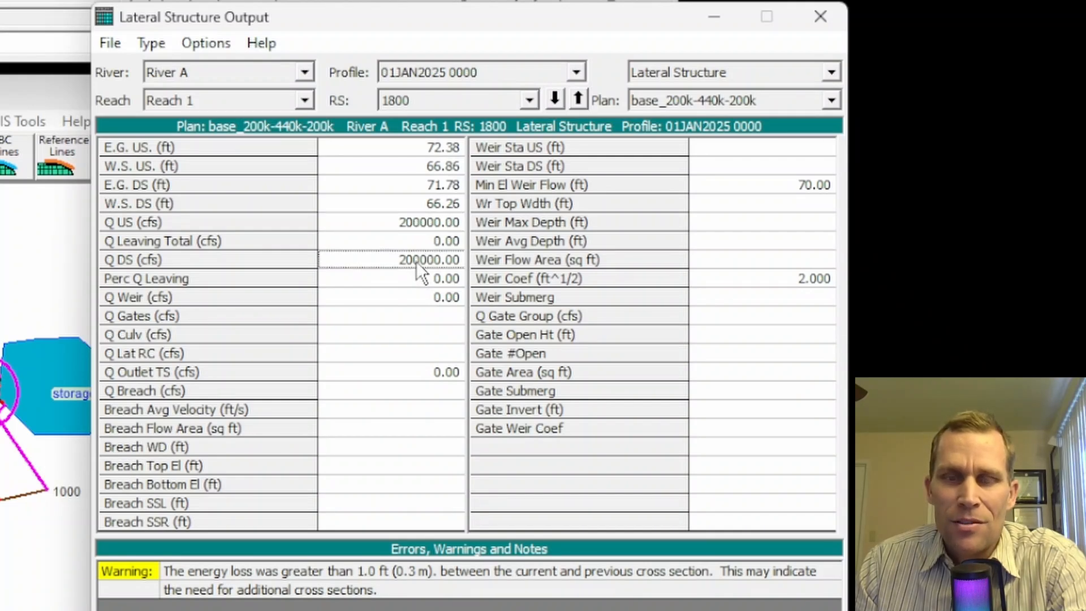
Show the lateral structure results for profile 01JAN2025 0200 and compare the upstream, leaving and downstream flows
left_click(576, 72)
scroll(509, 159, "down", 2)
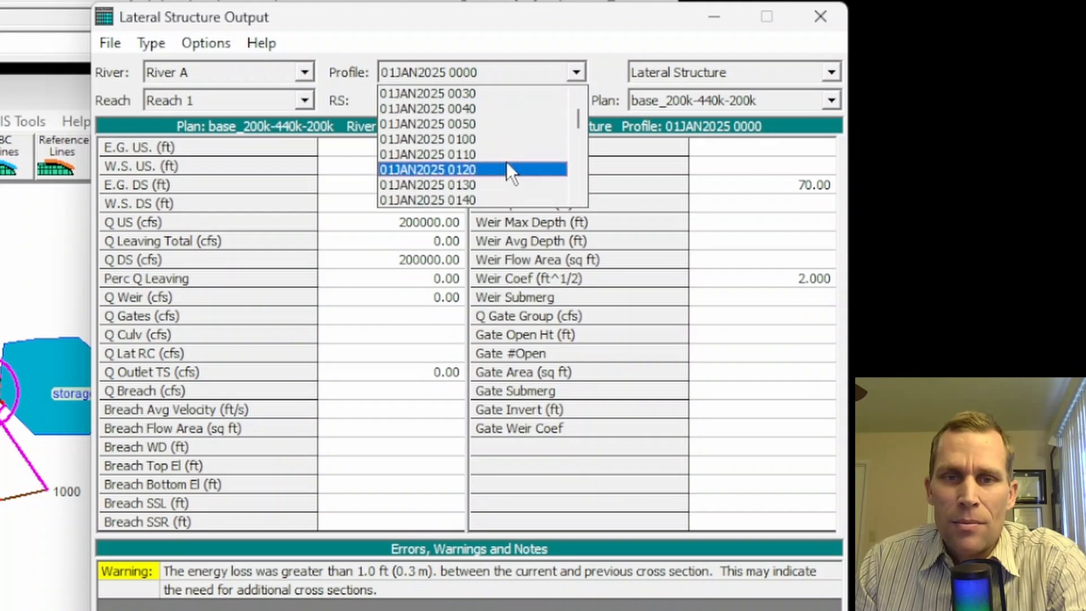
left_click(477, 185)
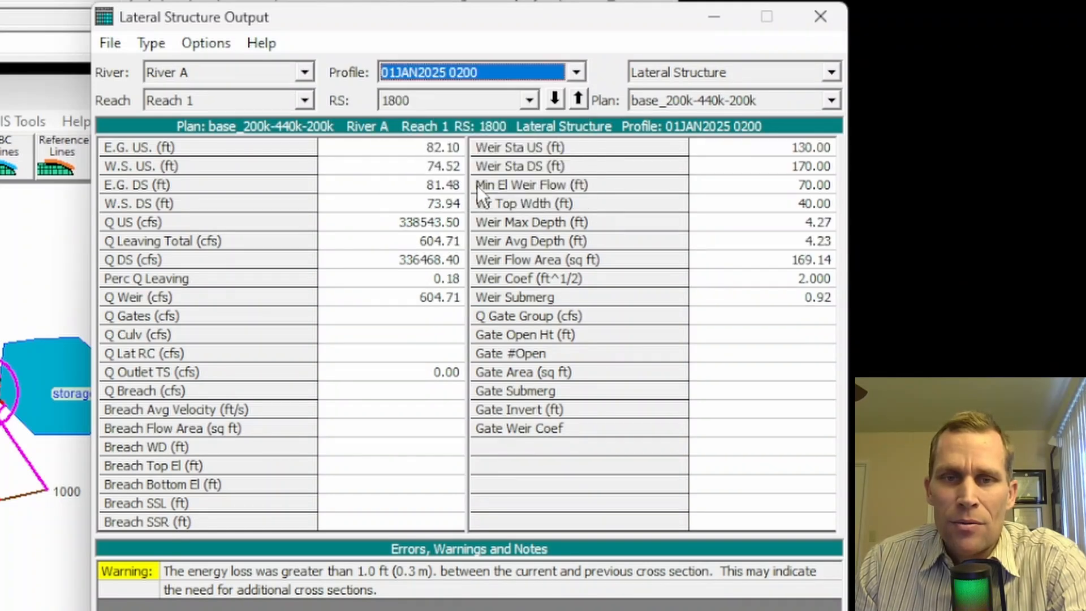
left_click(417, 246)
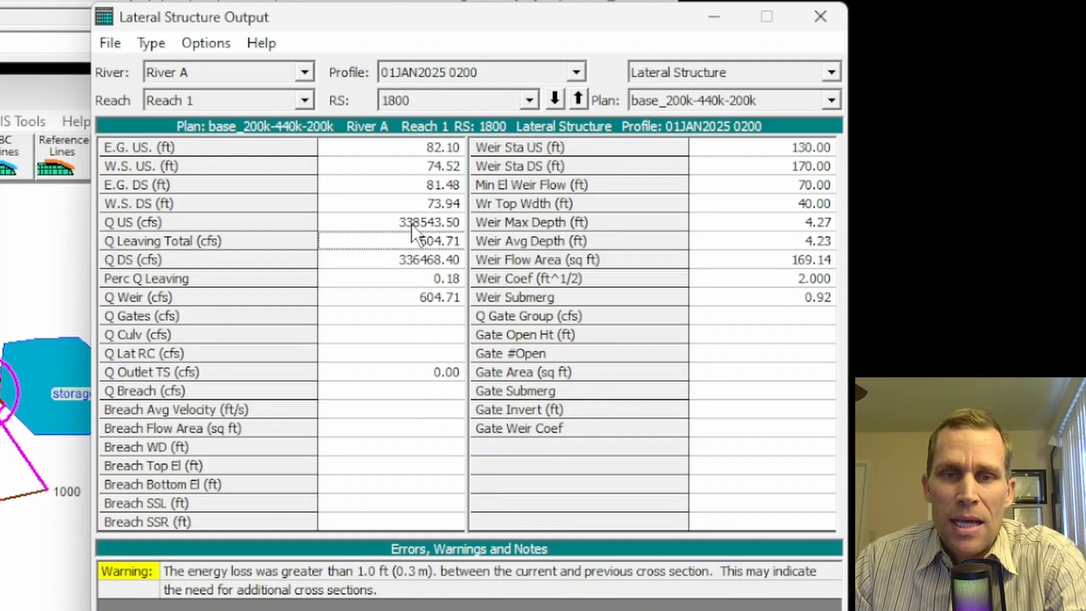
left_click(431, 220)
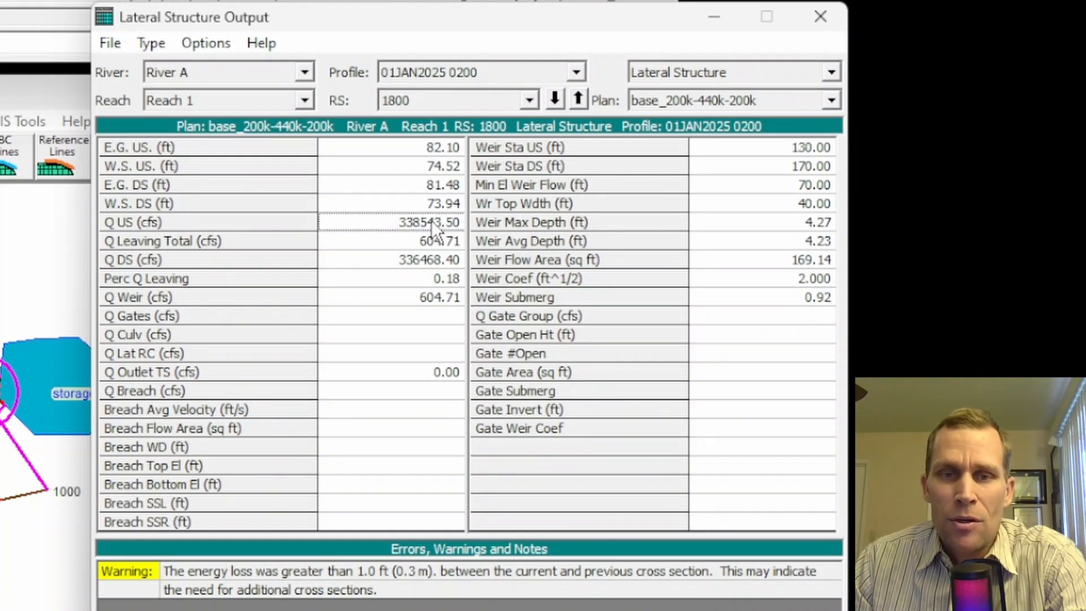
left_click(431, 260)
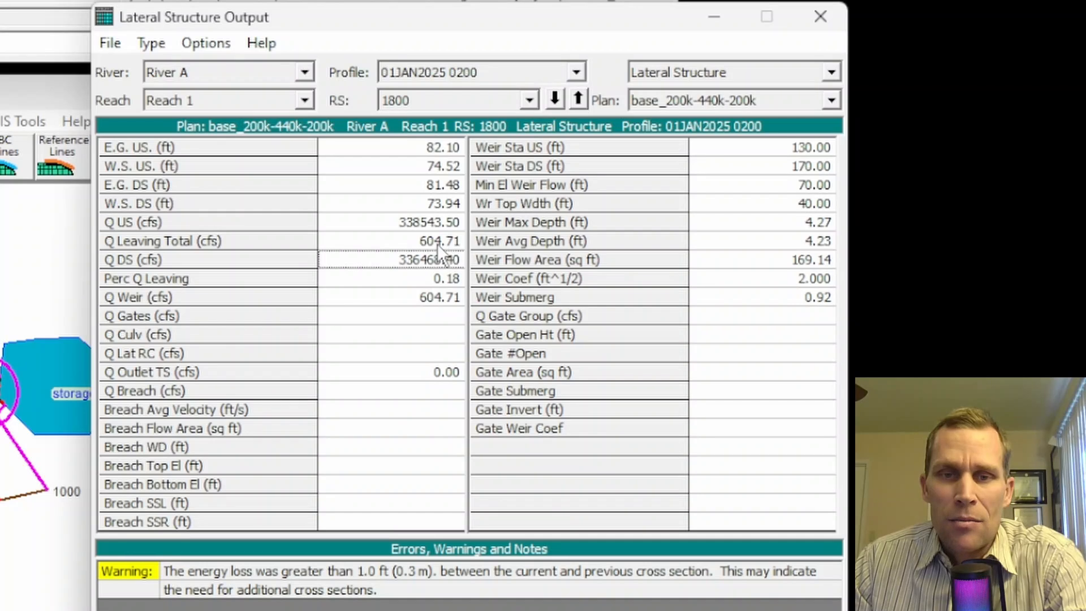
Show the lateral structure results for profile 01JAN2025 0400 and compare the leaving, upstream and downstream flows
left_click(442, 242)
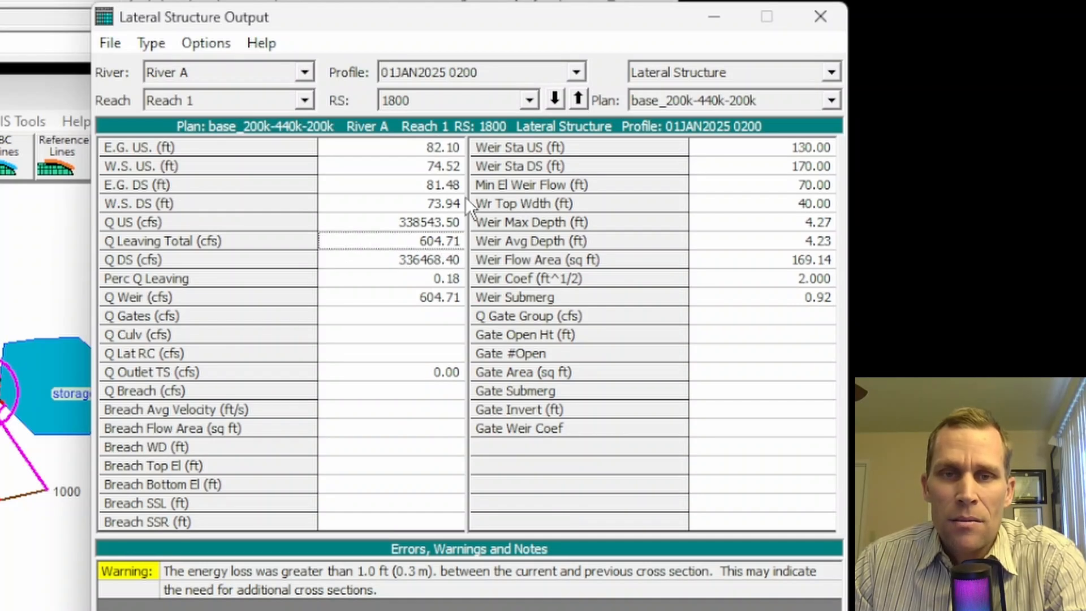
left_click(533, 102)
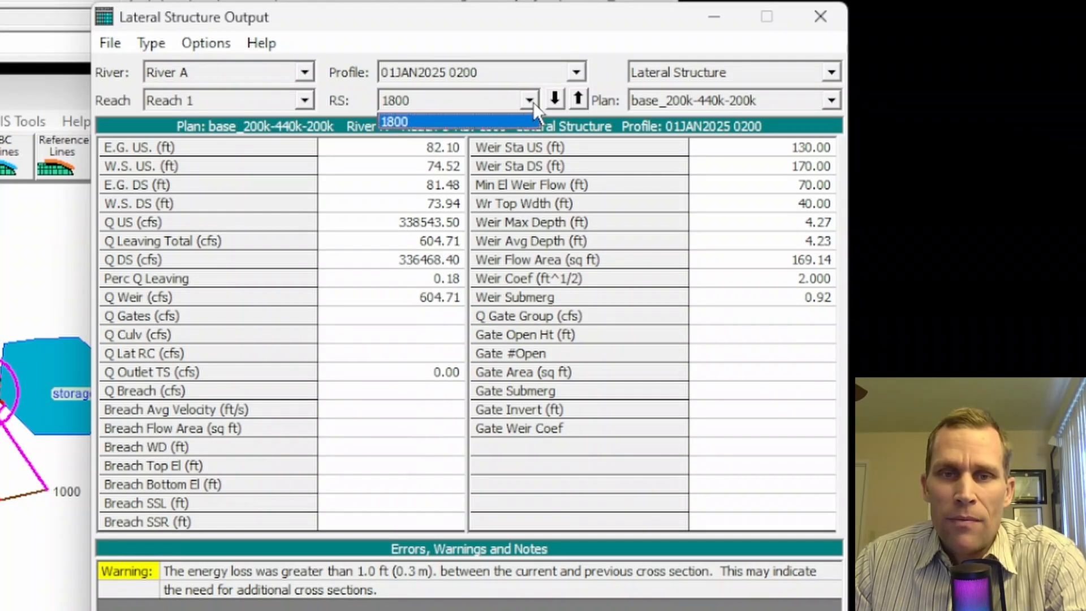
left_click(577, 75)
left_click(576, 74)
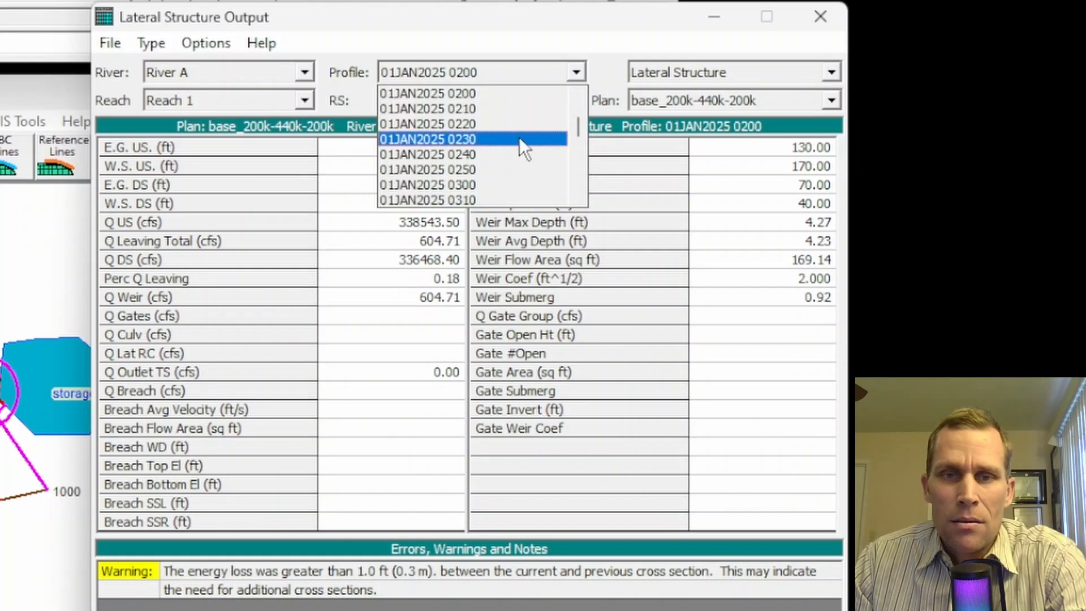
scroll(511, 147, "down", 2)
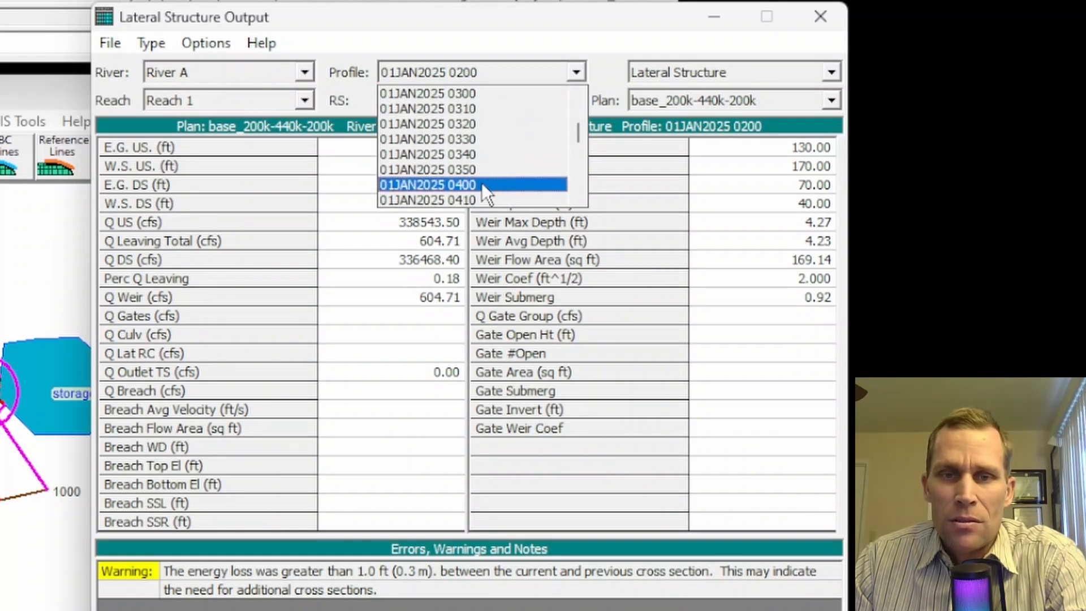
left_click(481, 184)
left_click(456, 243)
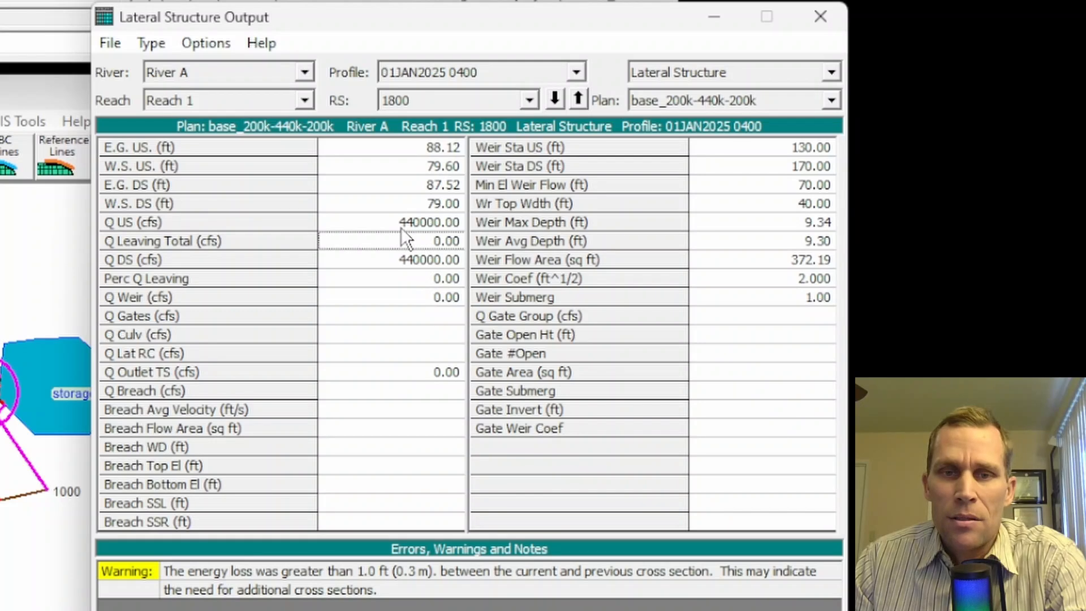
left_click(446, 227)
left_click(438, 256)
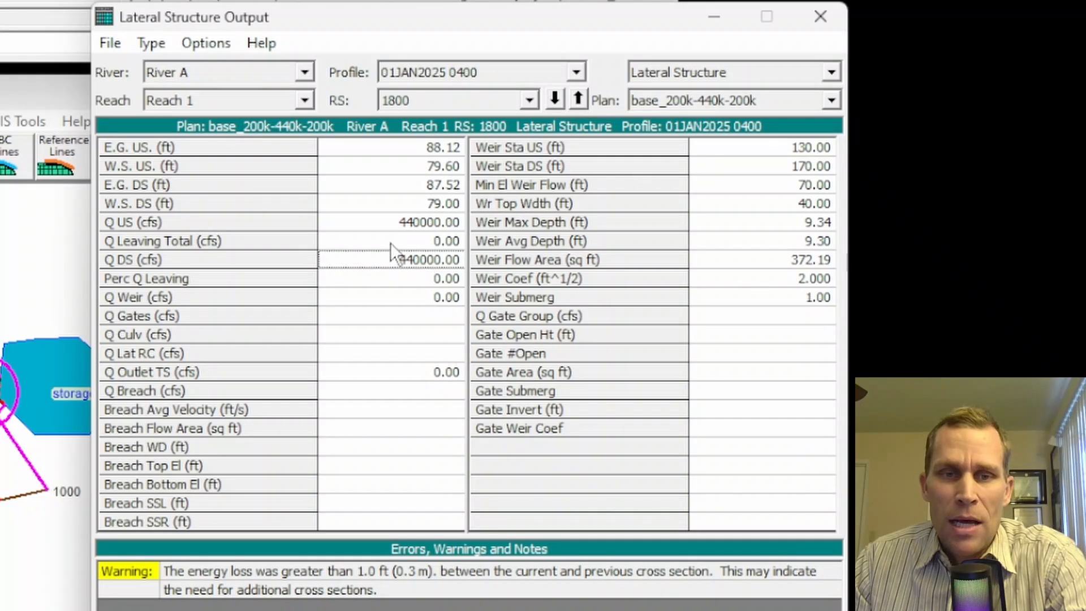
Compare the leaving, upstream and downstream flows for profile 01JAN2025 0600, then close the lateral structure output
left_click(576, 72)
scroll(486, 158, "down", 3)
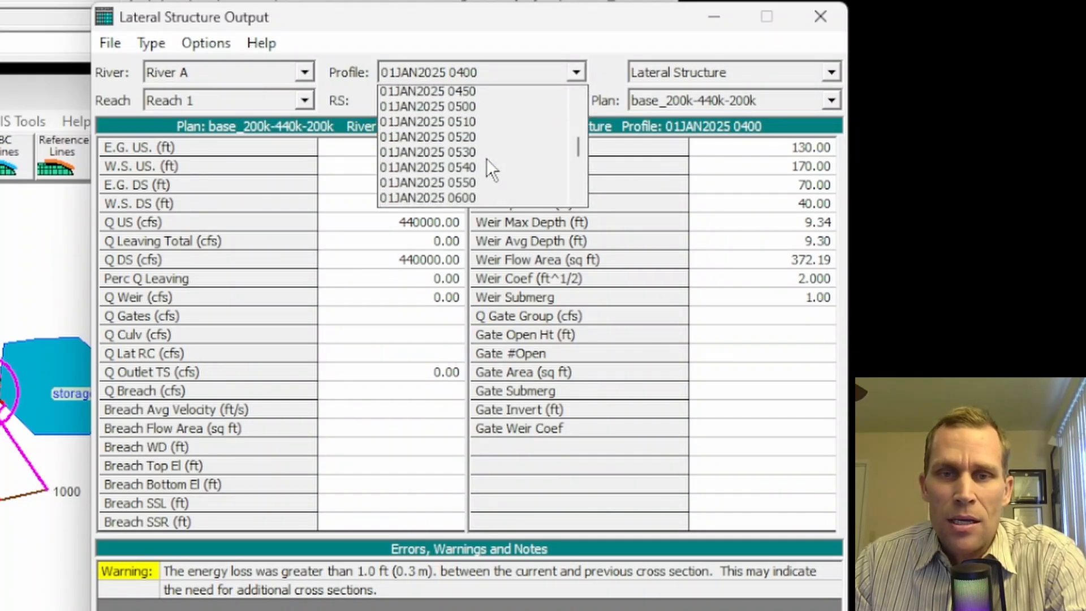
left_click(462, 140)
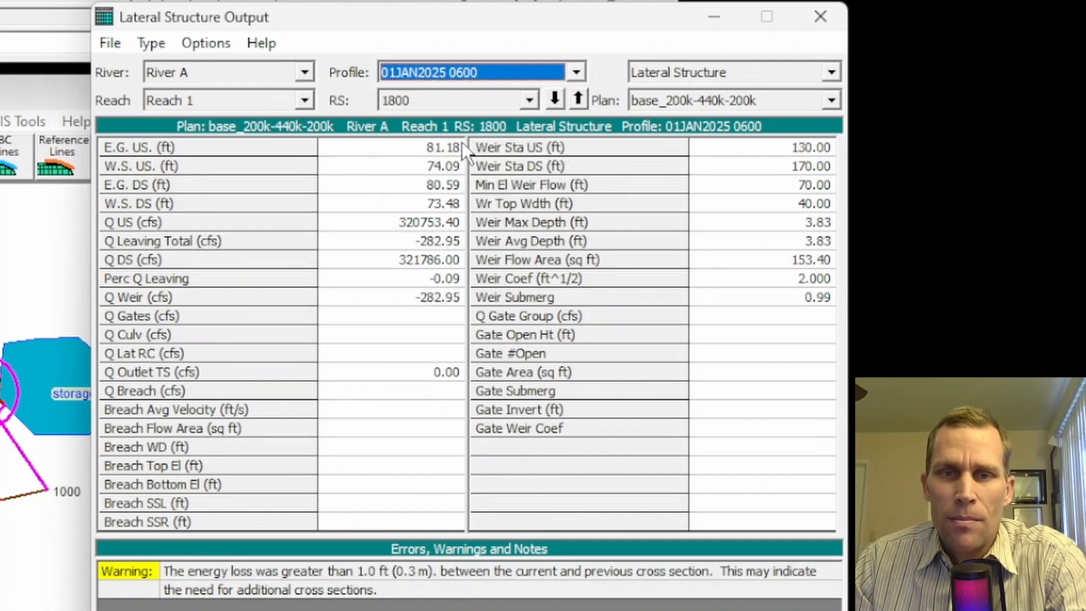
left_click(420, 243)
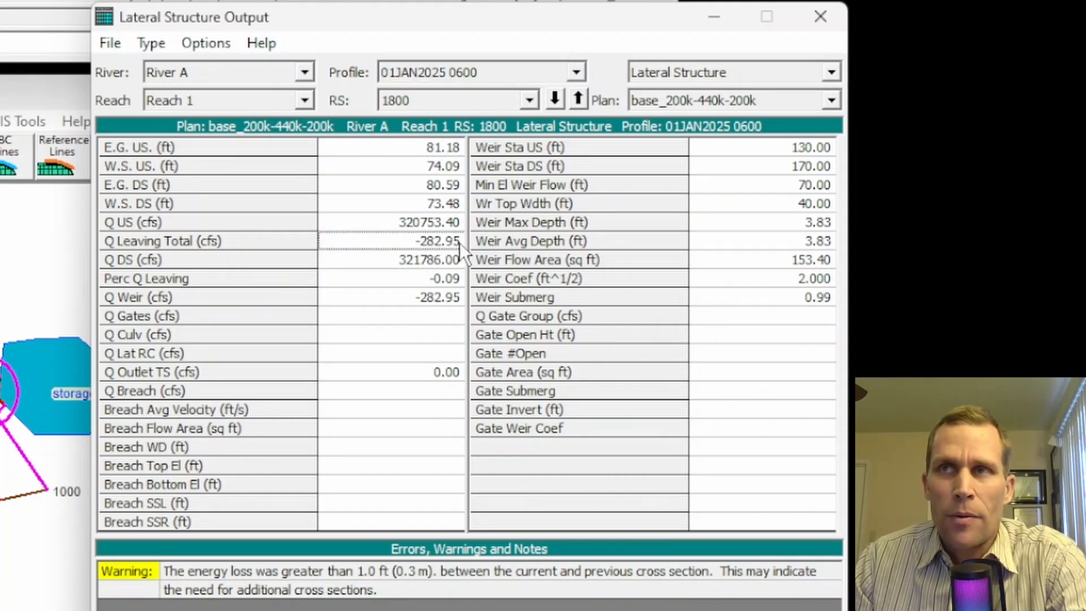
left_click(444, 223)
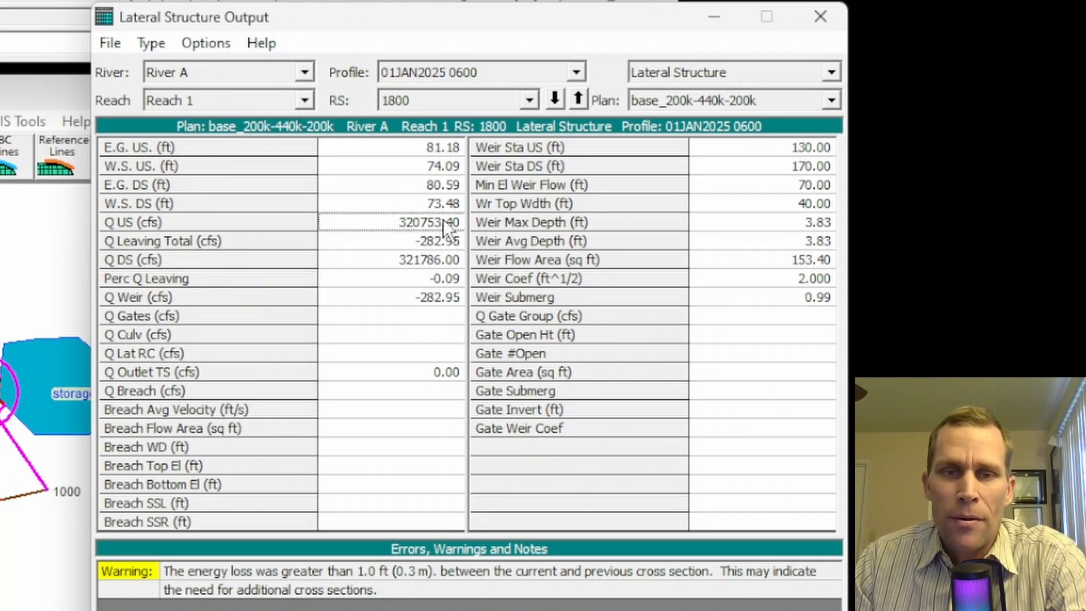
left_click(419, 260)
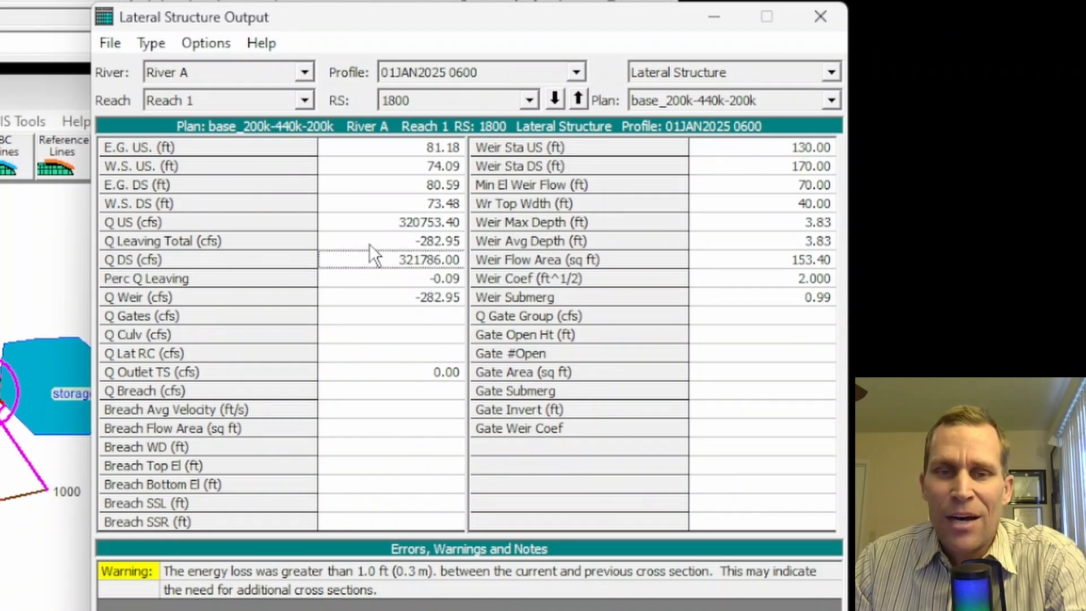
left_click(407, 222)
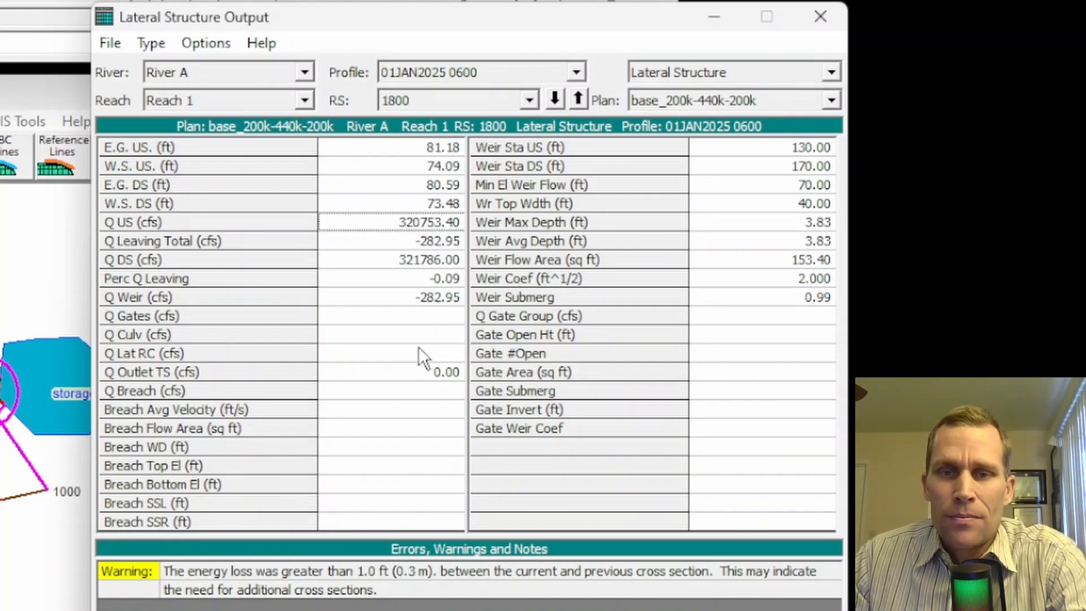
left_click(821, 19)
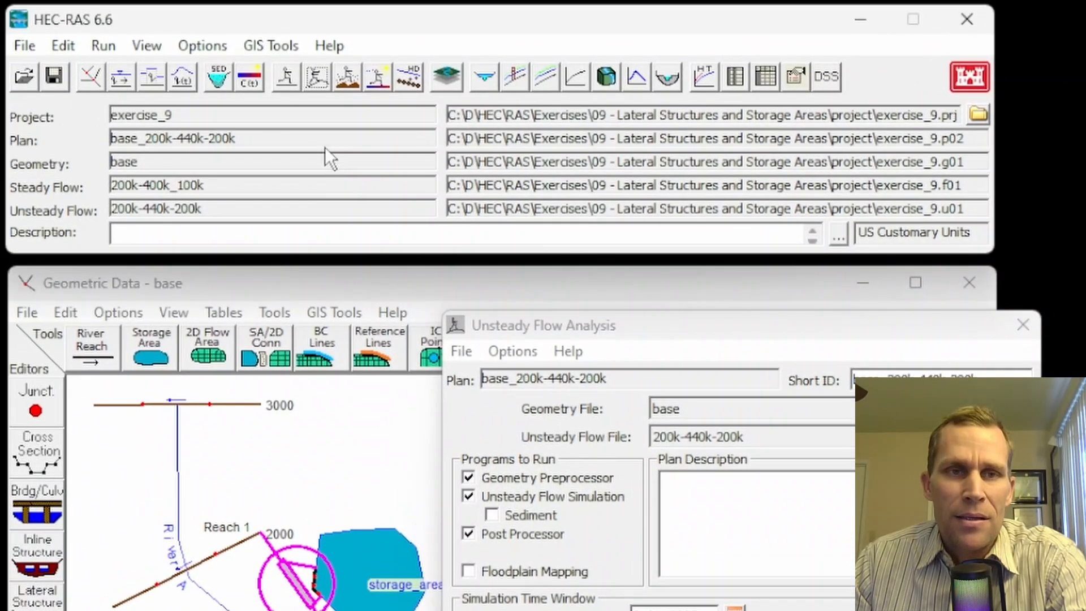
Open the stage and flow hydrographs for the lateral structure at River A, Reach 1, river station 1800 LS
left_click(146, 47)
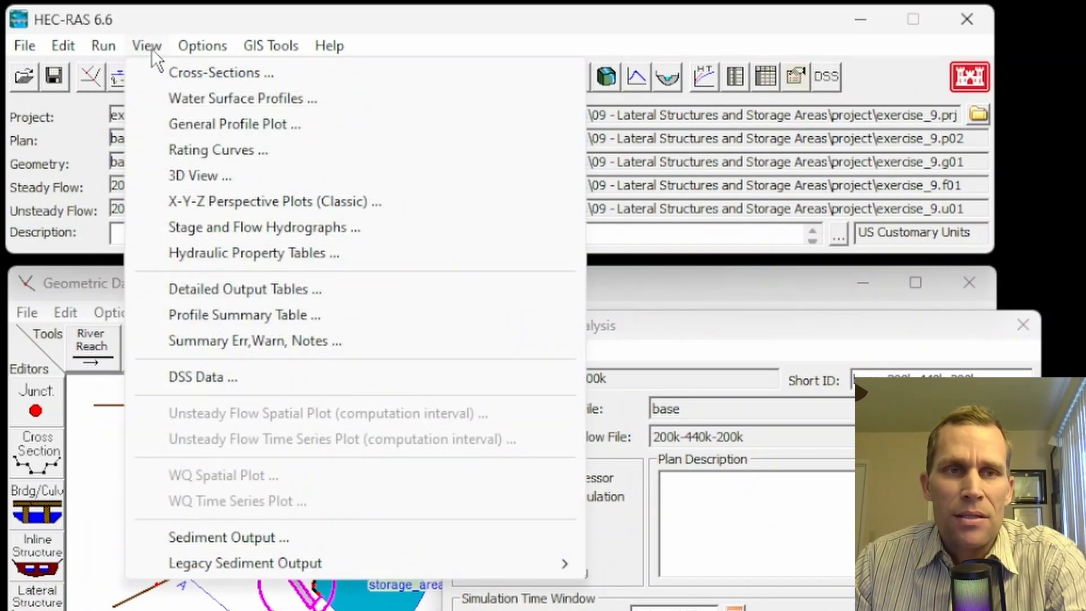
left_click(228, 228)
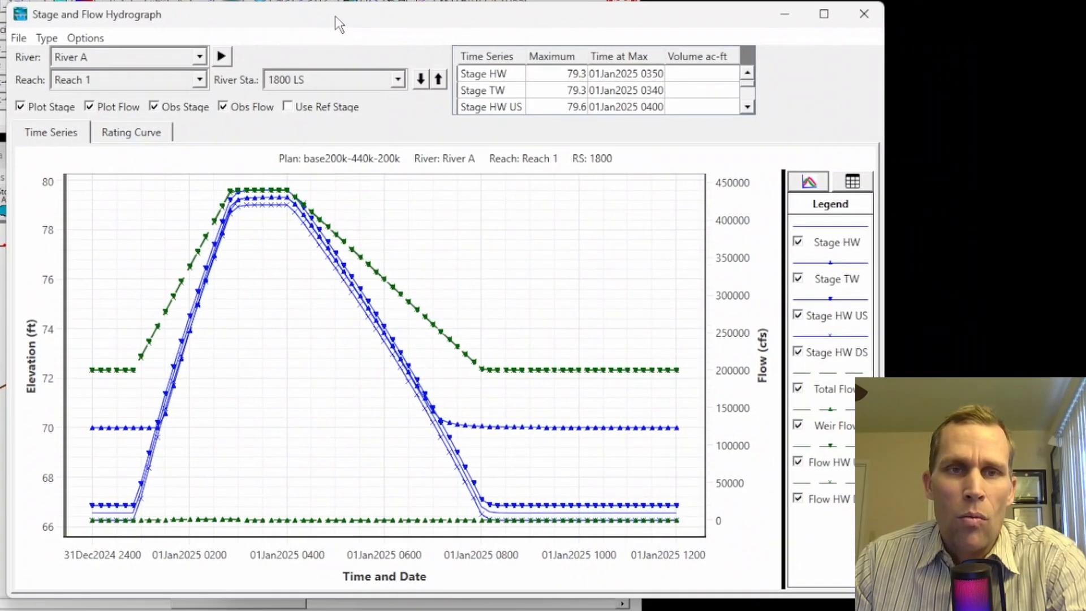
left_click_drag(330, 17, 301, 17)
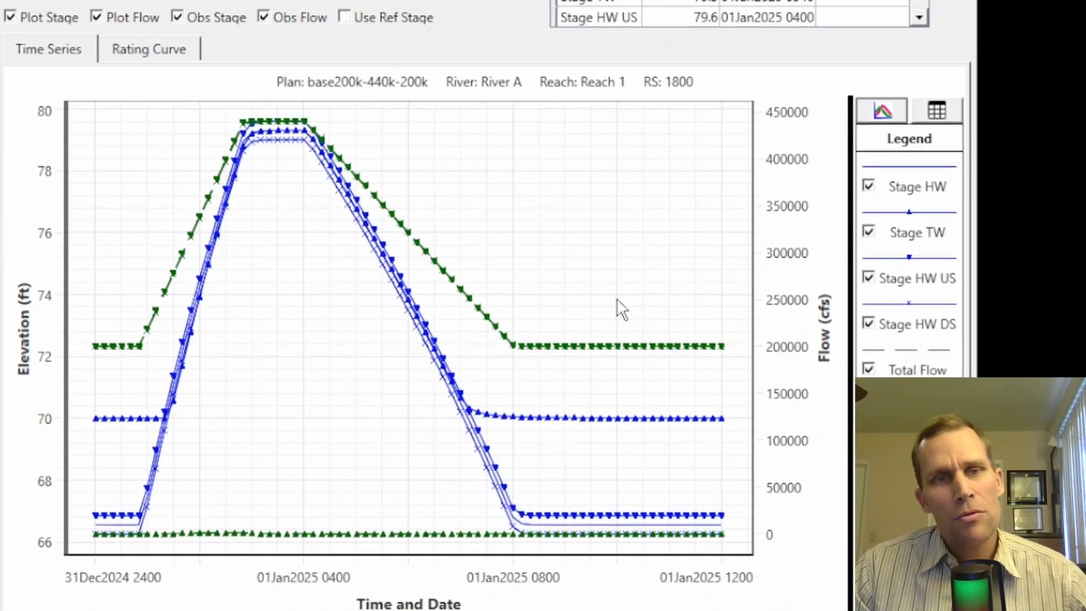
left_click(359, 65)
left_click(362, 66)
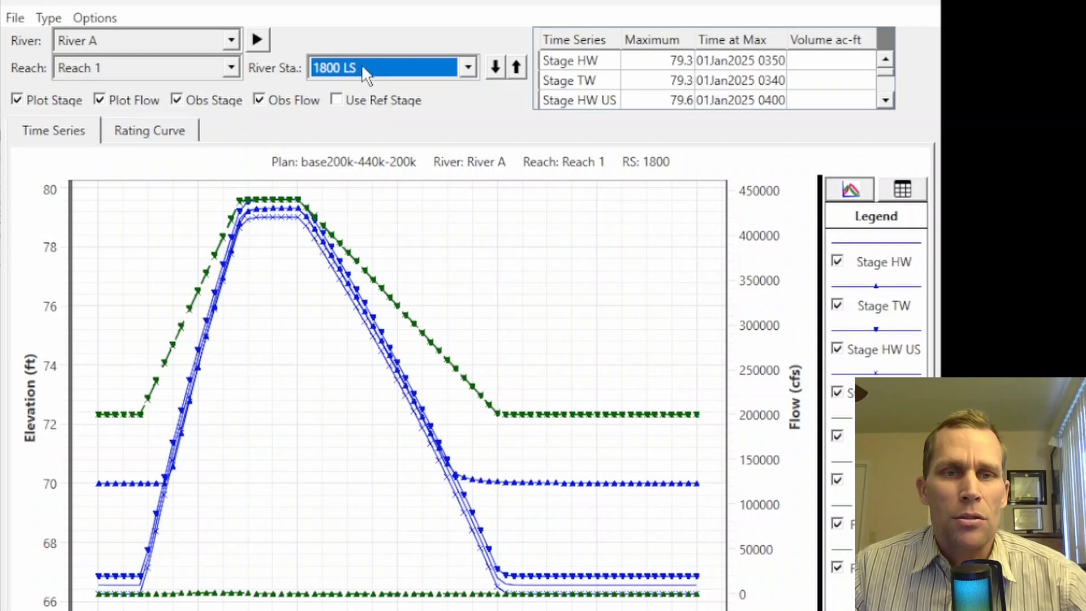
View the hydrograph for the Cross Sections type, then return to the Lateral Structures type
left_click(95, 18)
mouse_move(50, 19)
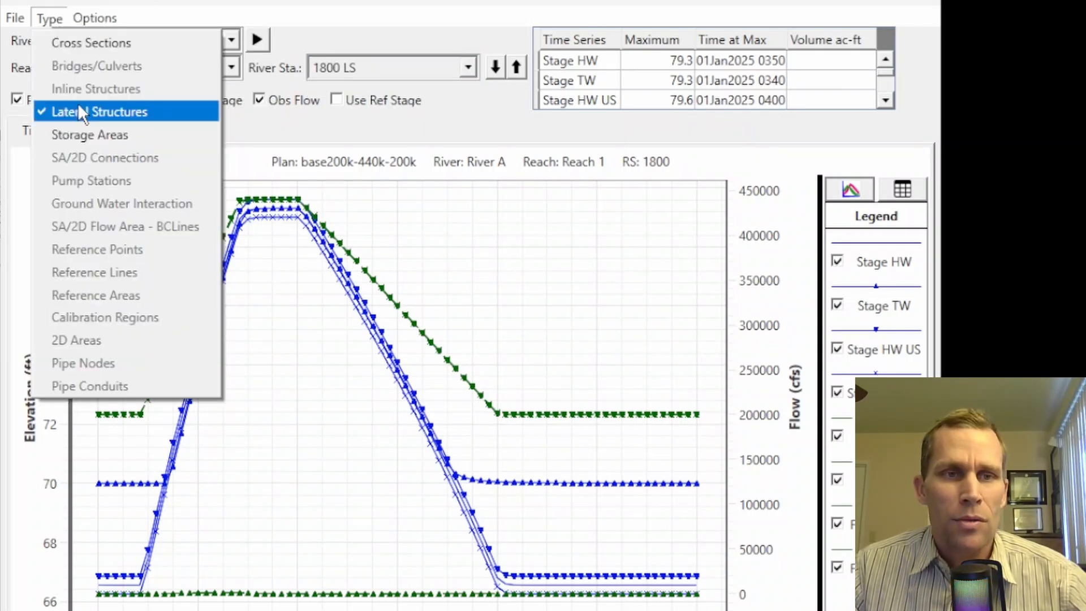
left_click(80, 41)
left_click(60, 19)
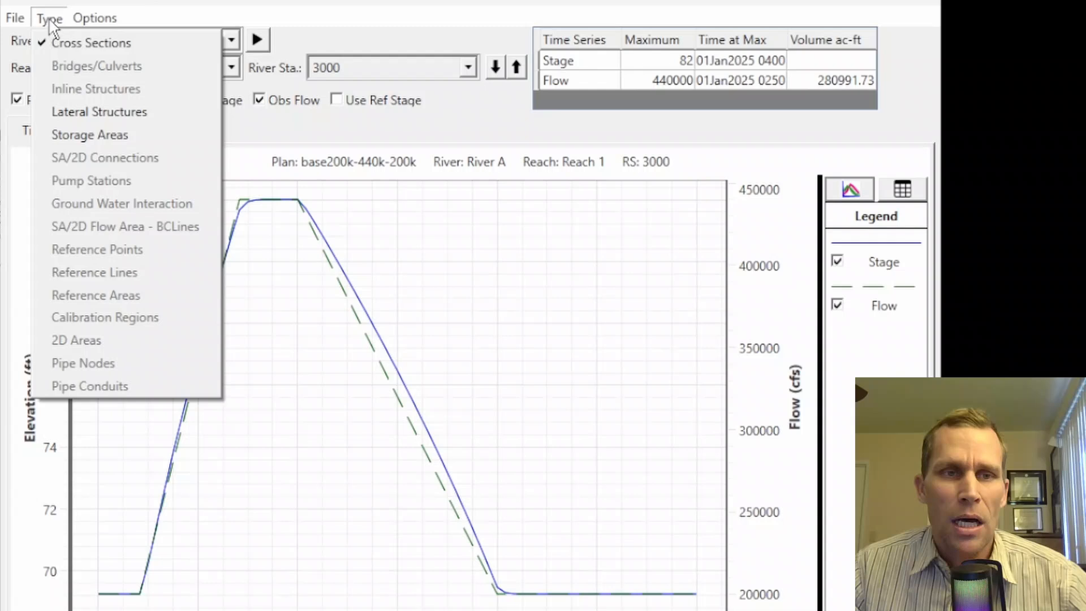
left_click(88, 90)
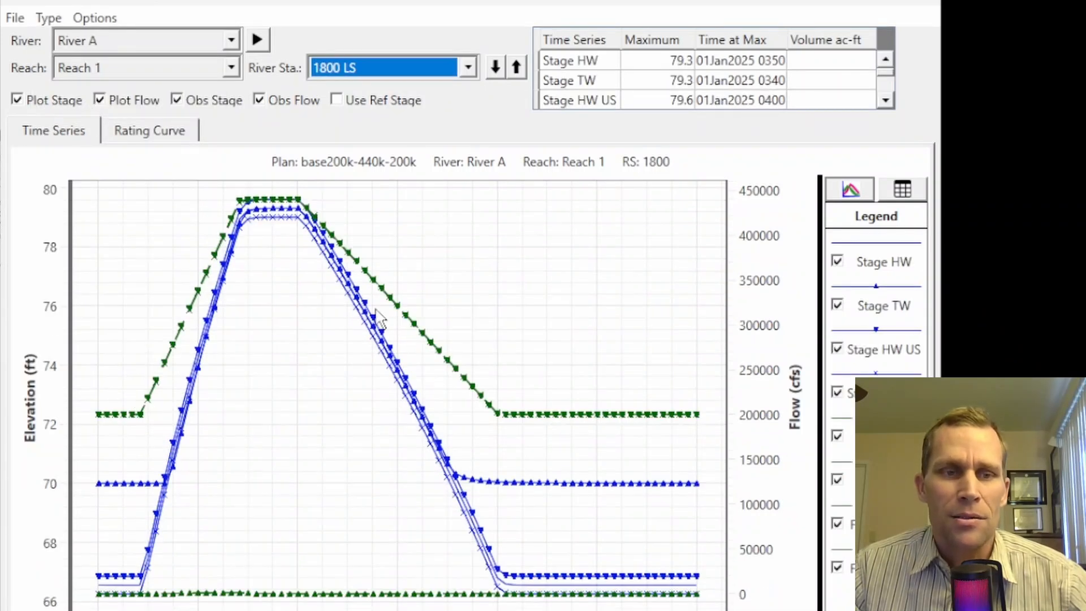
Hide the Stage HW, Stage TW, Stage HW US and Stage HW DS series in the hydrograph
left_click(837, 261)
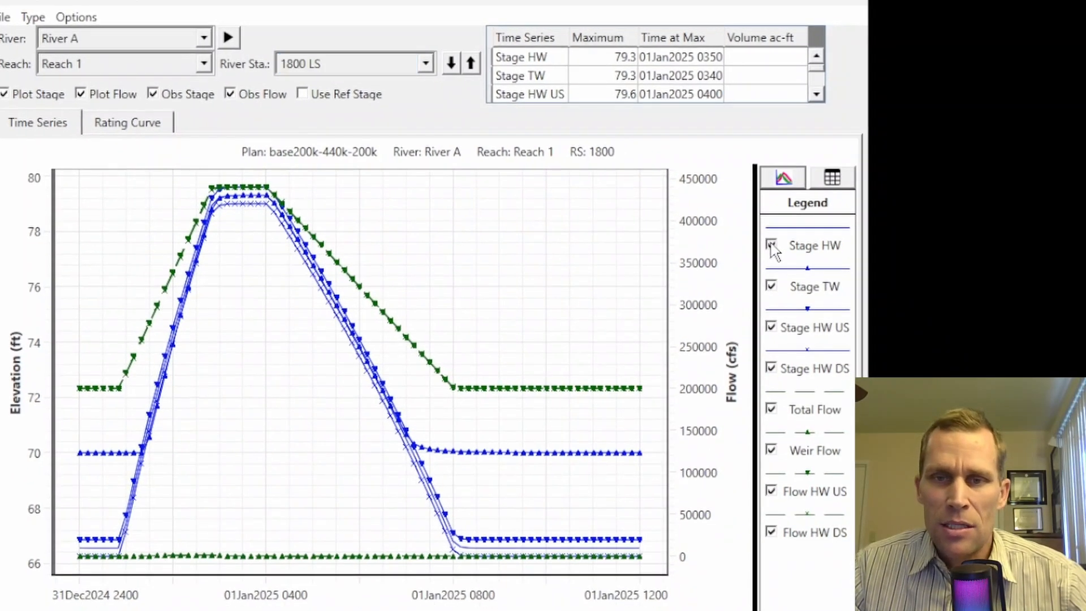
left_click(773, 287)
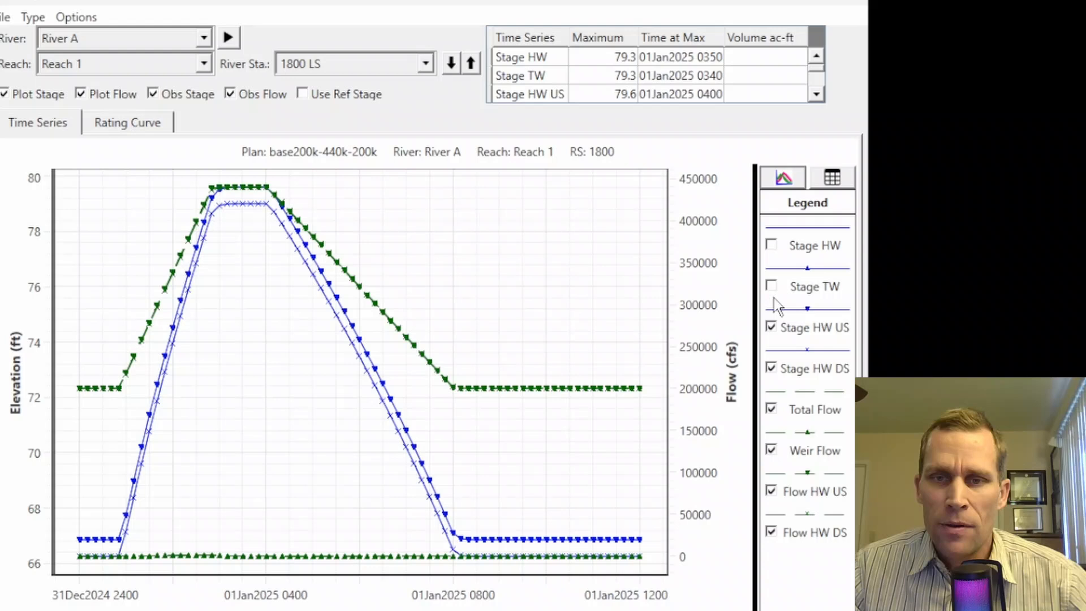
left_click(771, 328)
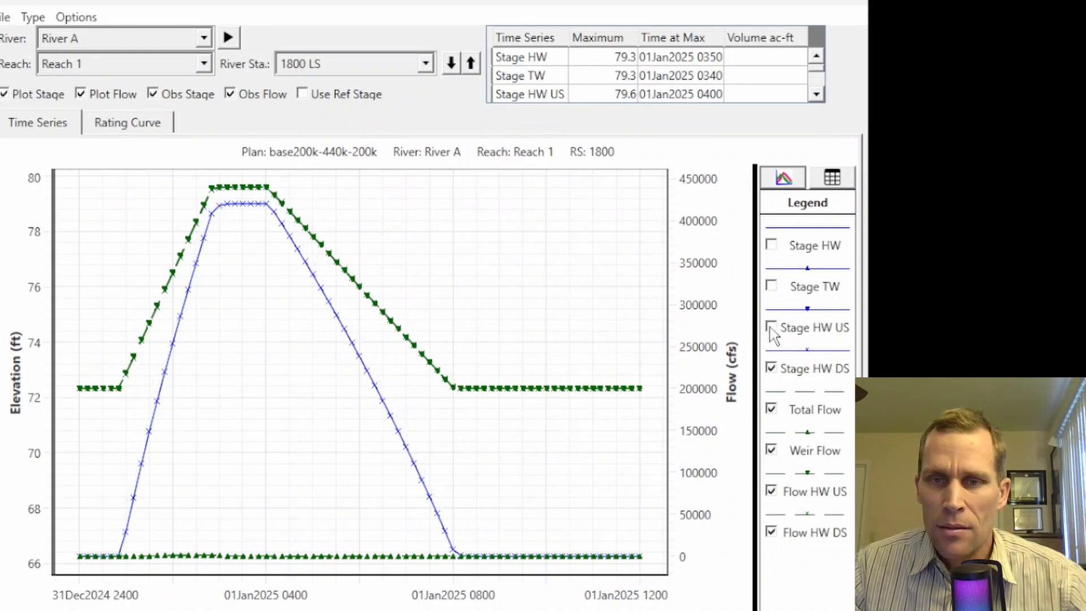
left_click(771, 369)
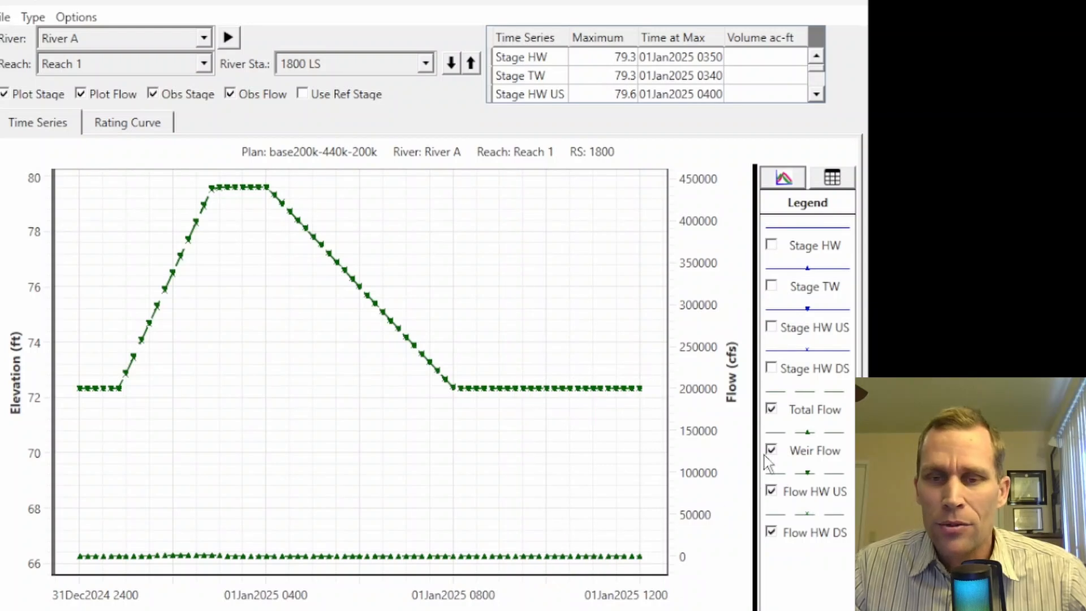
Hide the Total Flow, Flow HW US and Flow HW DS series and rescale the plot to the full Weir Flow curve
left_click(771, 409)
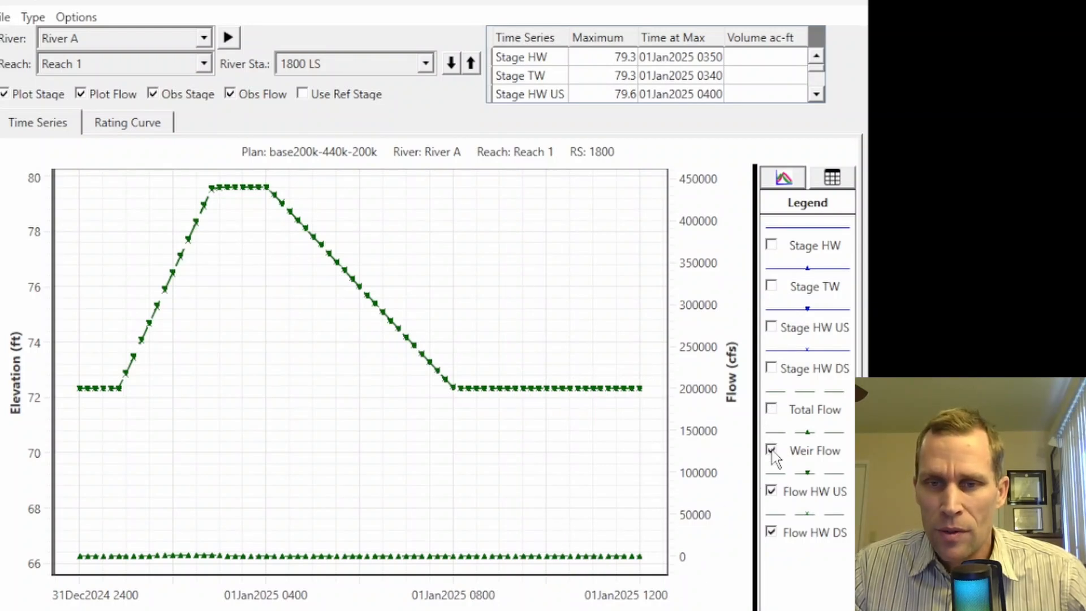
left_click(772, 451)
left_click(771, 451)
left_click(771, 491)
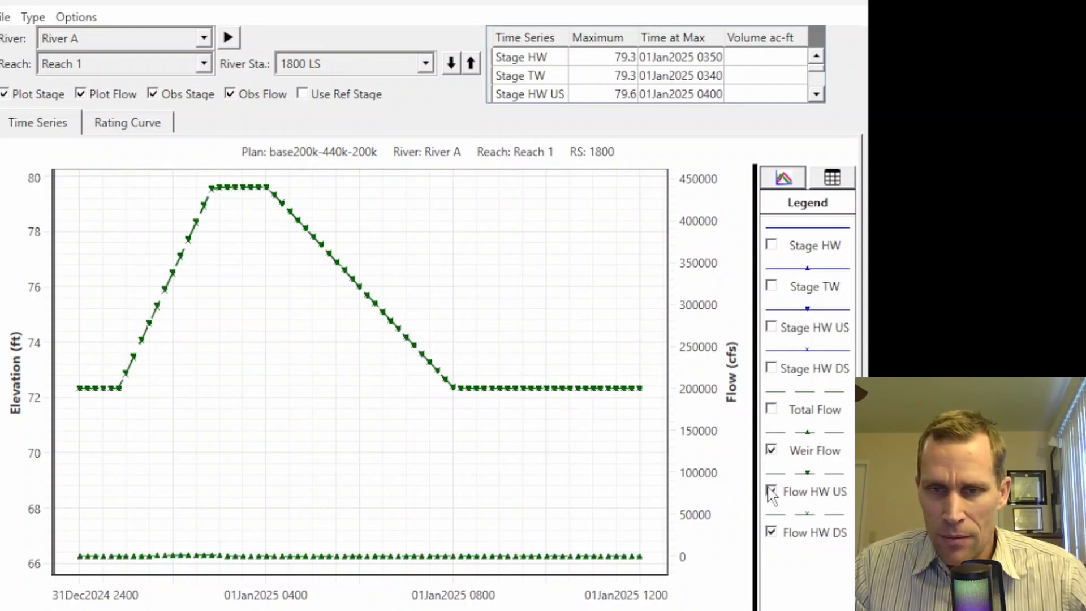
left_click(771, 533)
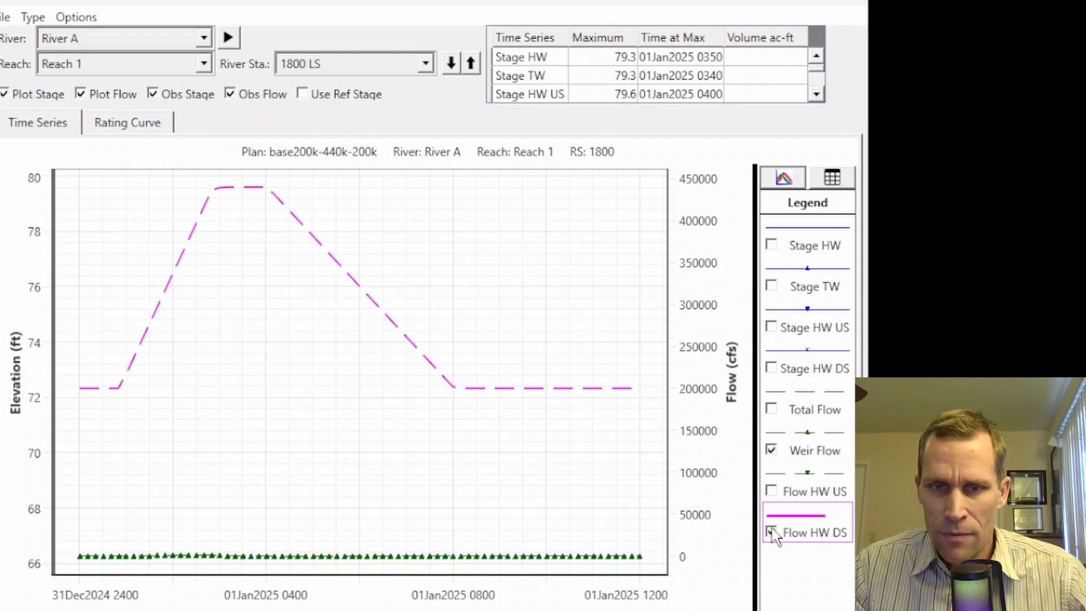
left_click(771, 533)
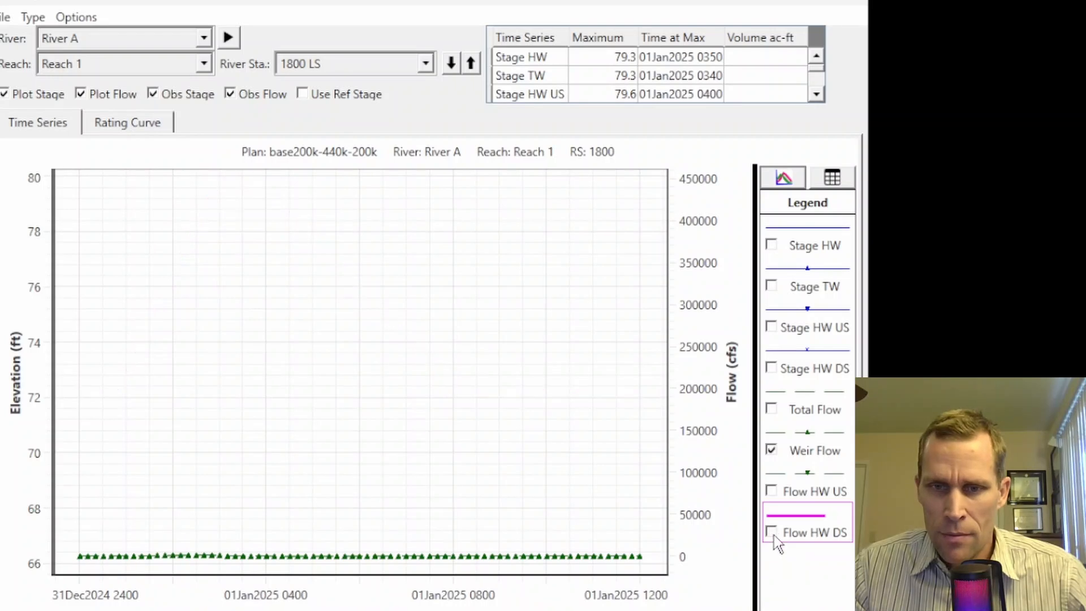
right_click(210, 440)
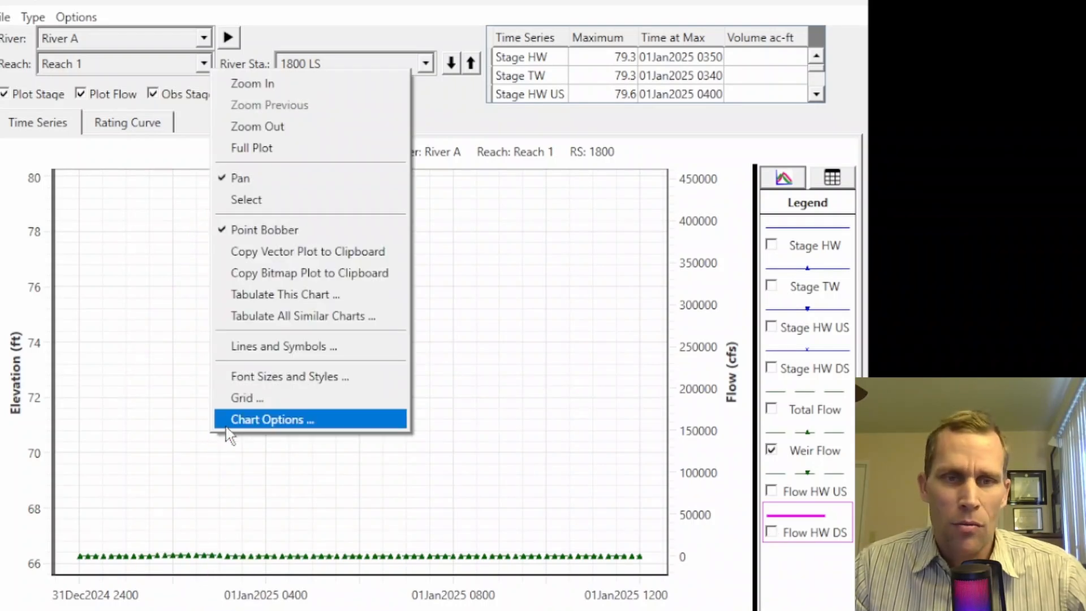
left_click(267, 148)
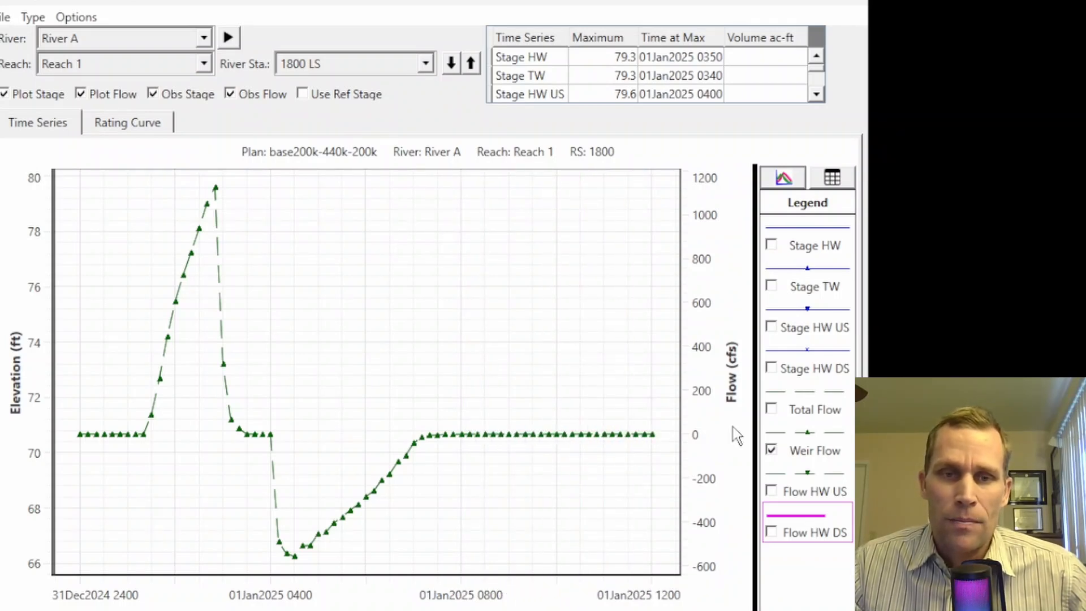
Show the lateral structure time series as a table and widen it to include the Flow HW DS column
left_click(783, 179)
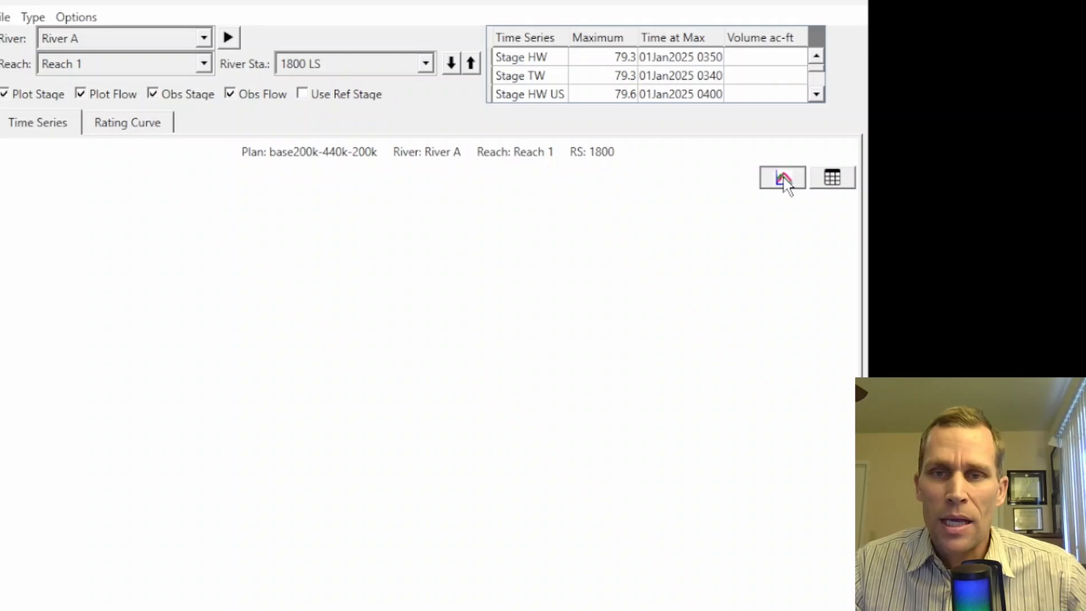
left_click(785, 181)
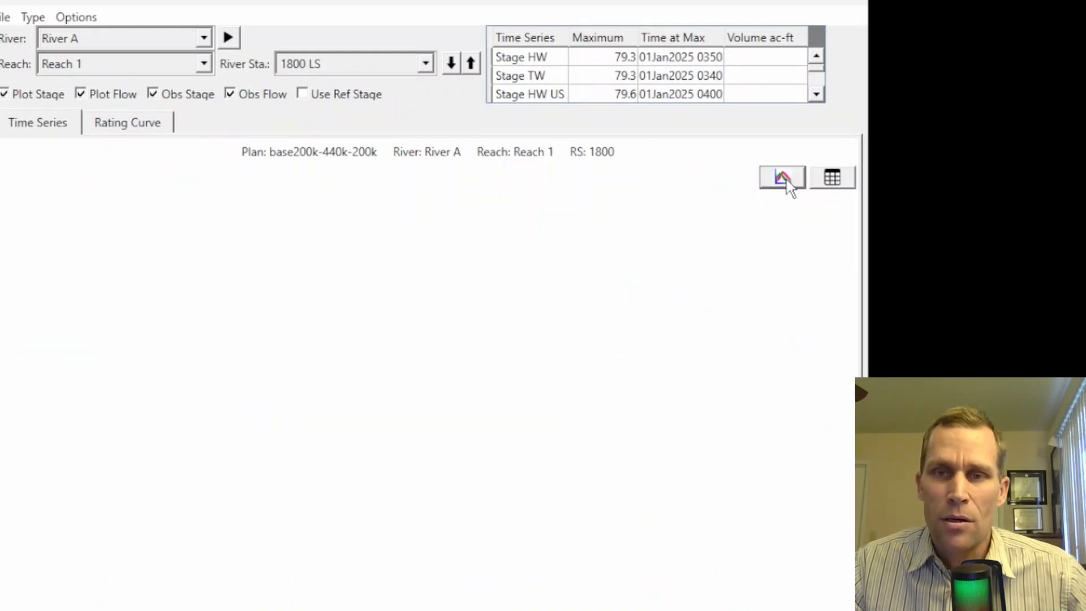
left_click(832, 183)
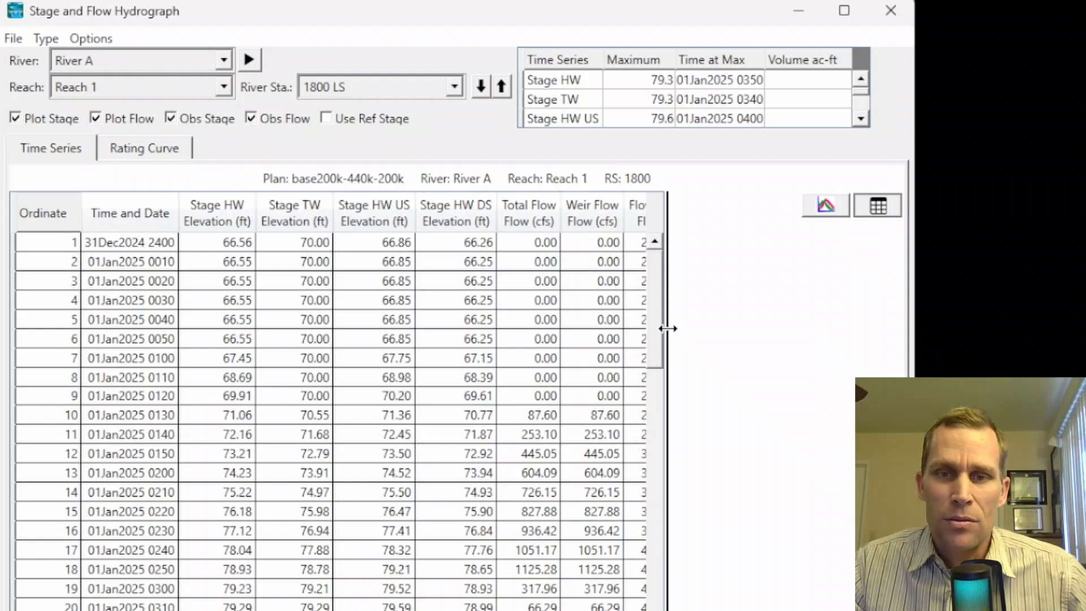
left_click_drag(631, 307, 697, 307)
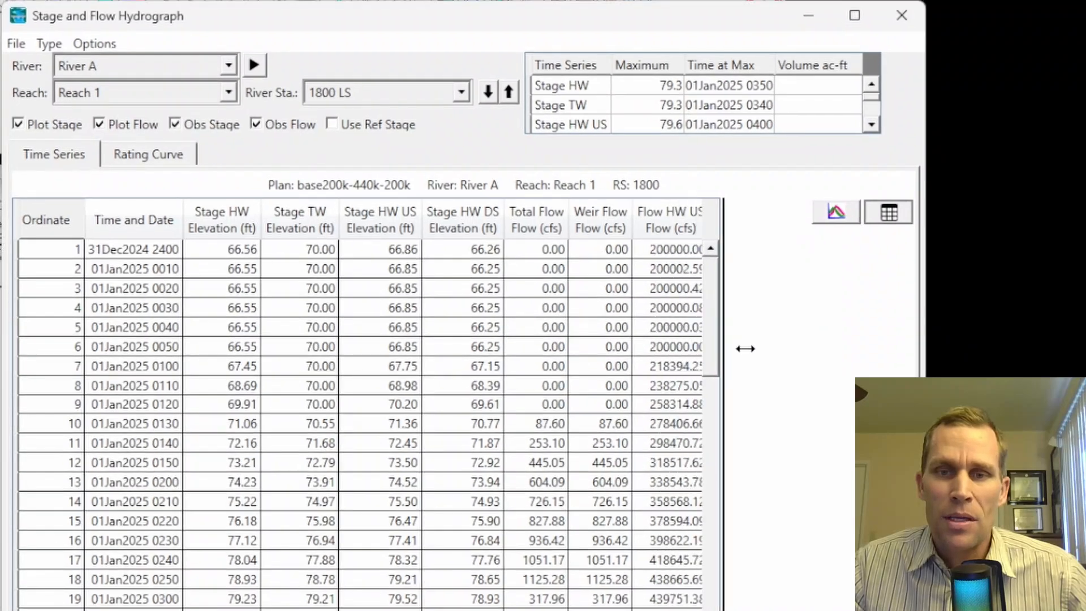
left_click_drag(746, 348, 845, 374)
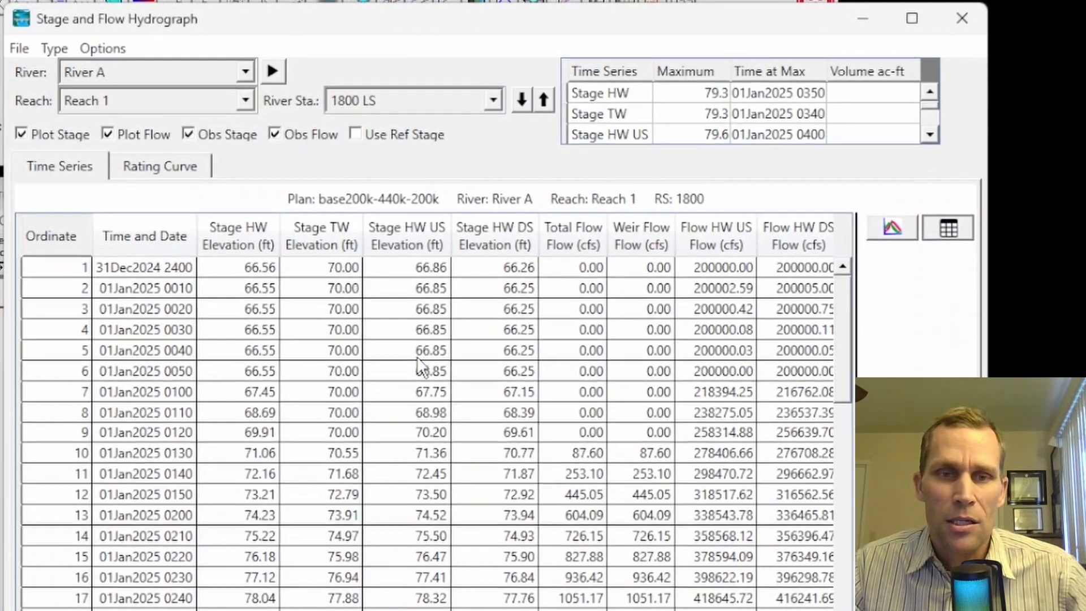
Copy the lateral structure table values with headers and paste them into cell A1 of data.xlsx in Excel
right_click(389, 334)
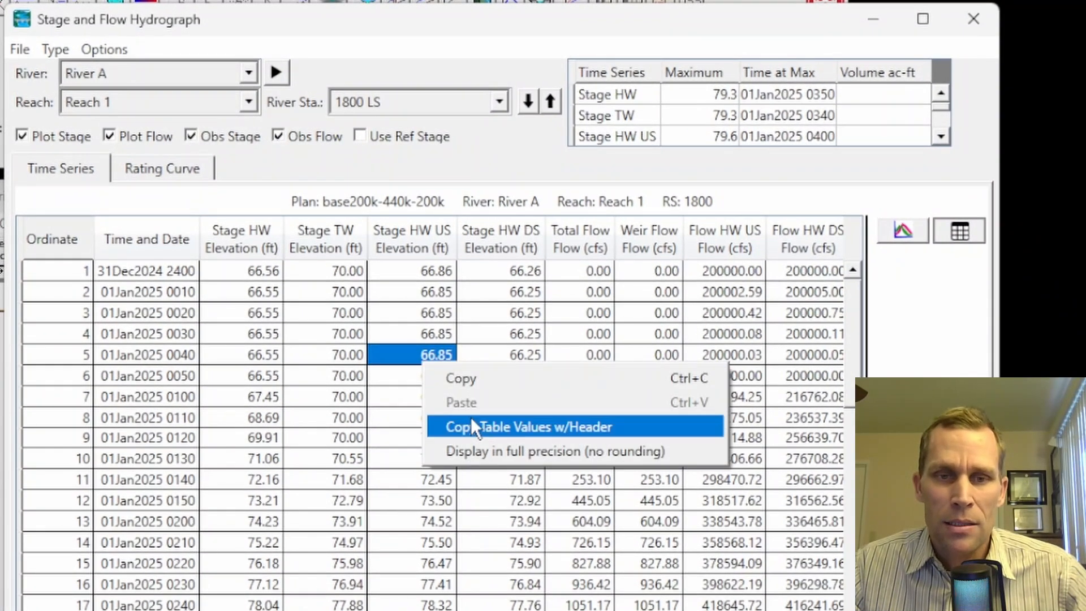
left_click(512, 427)
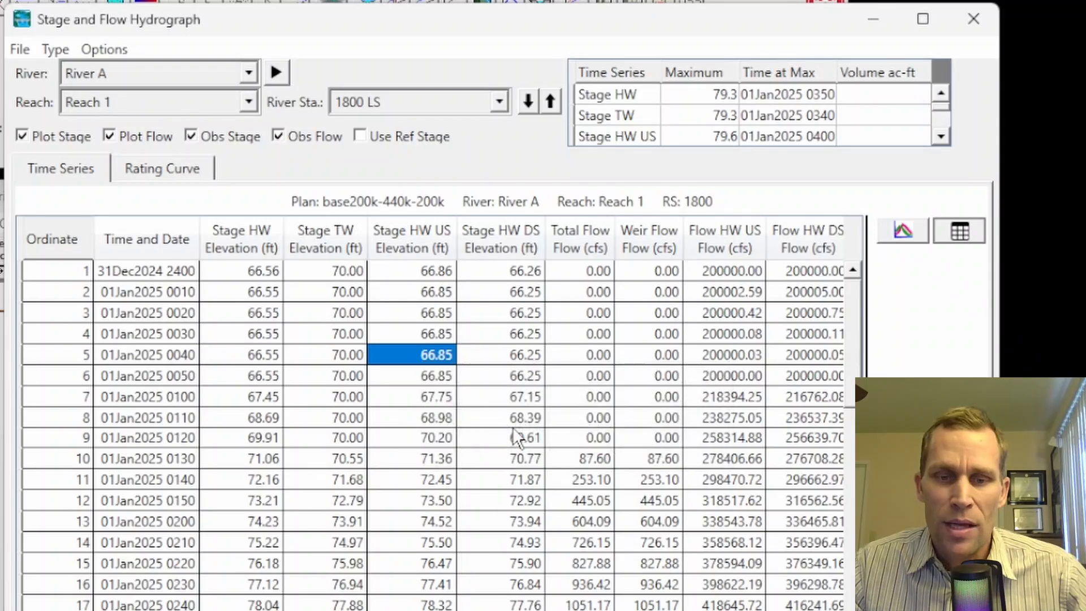
key("alt+Tab")
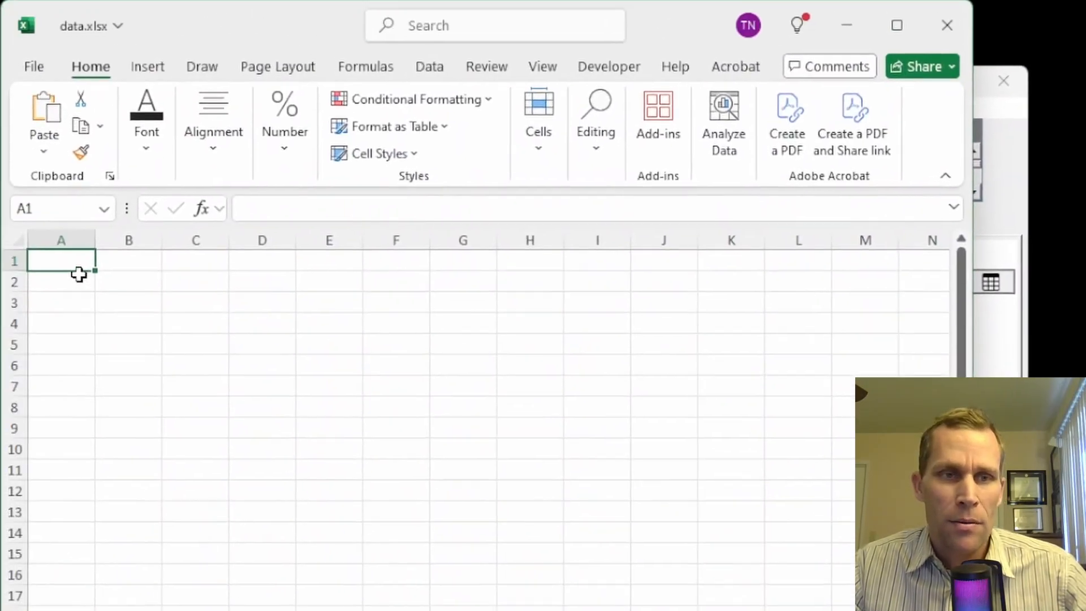
right_click(79, 275)
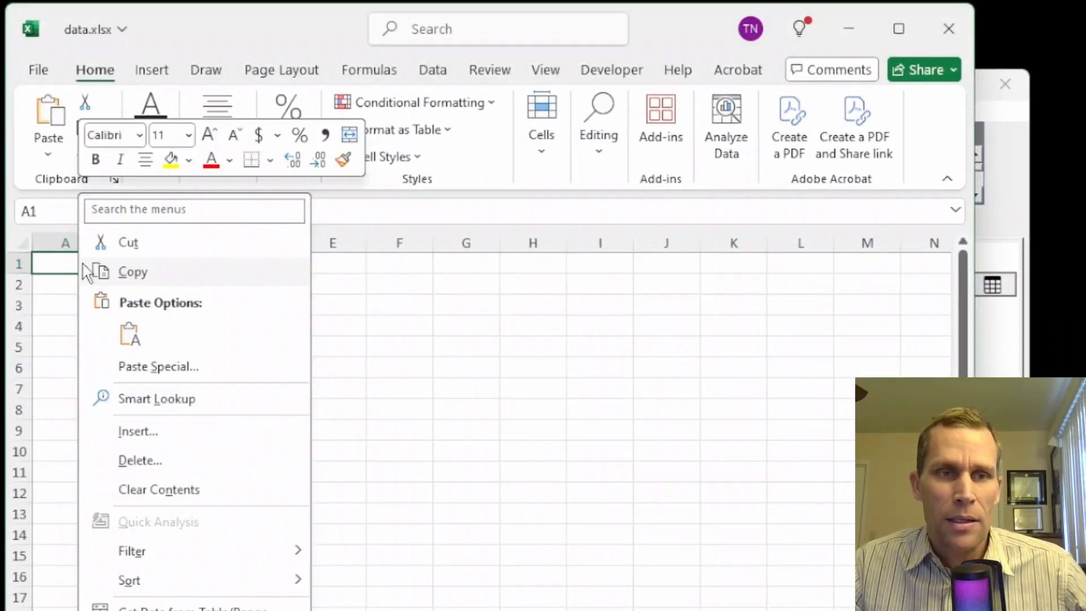
left_click(129, 332)
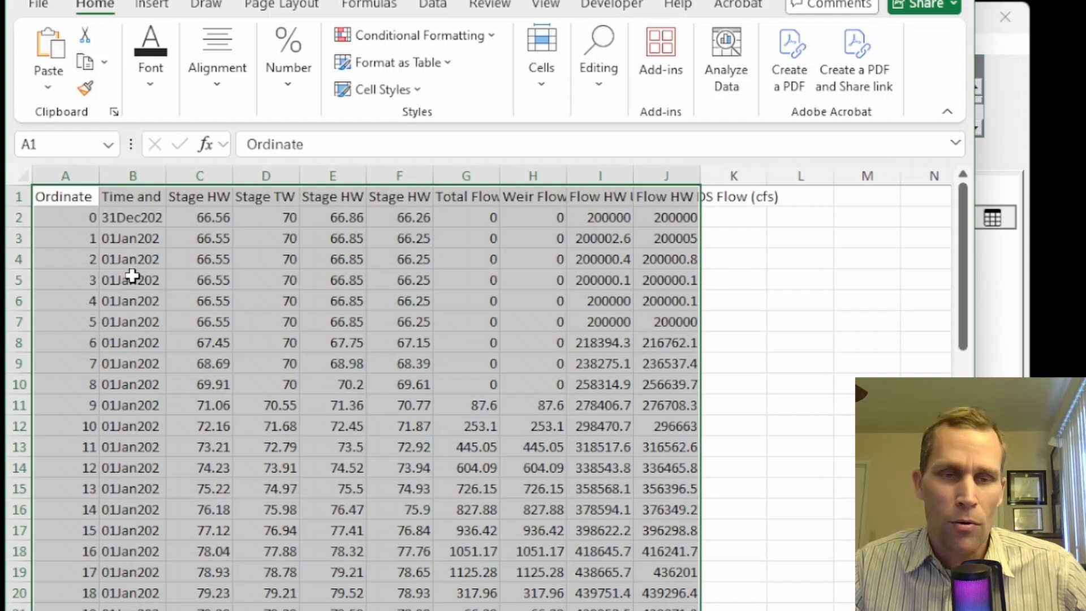
Highlight the pasted time series values in cells B3:K20
left_click(316, 430)
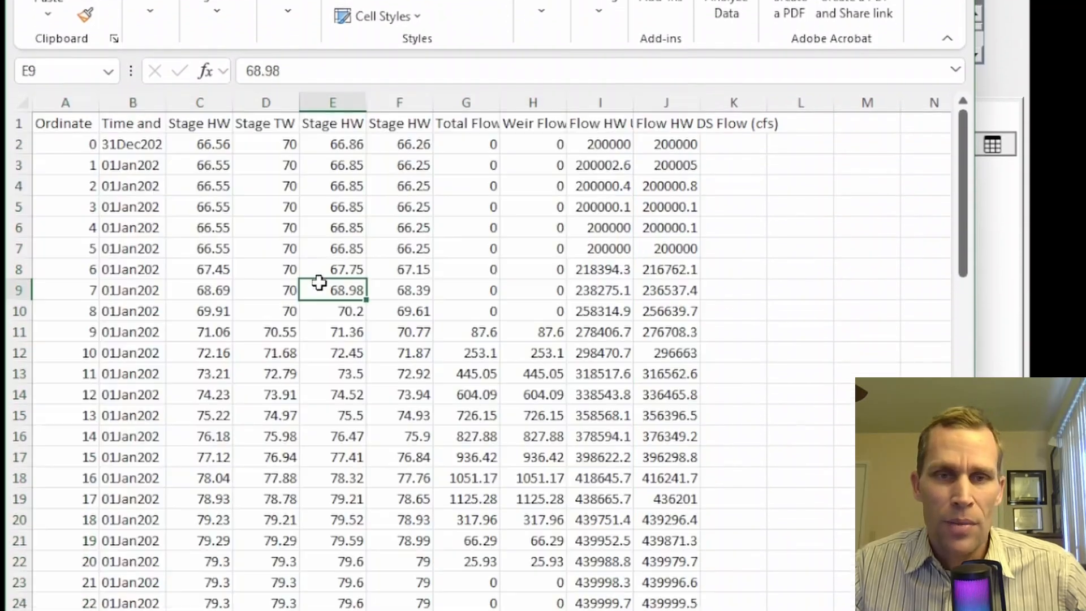
left_click_drag(145, 305, 734, 610)
left_click_drag(734, 483, 734, 482)
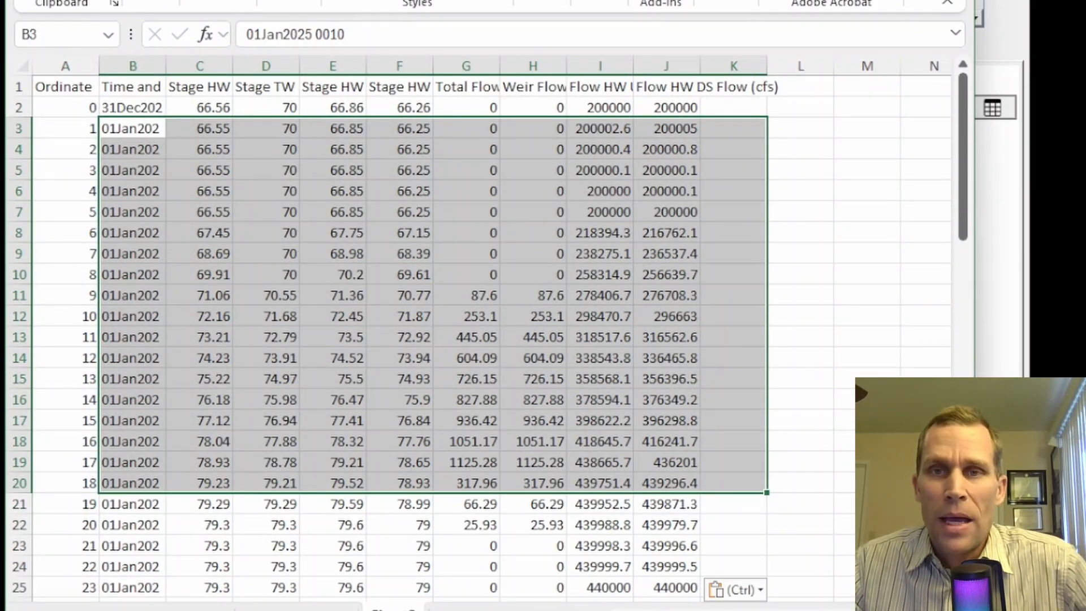
Switch back to the HEC-RAS hydrograph window and show the Storage Areas type for storage_area_1 as a plot
key("alt+Tab")
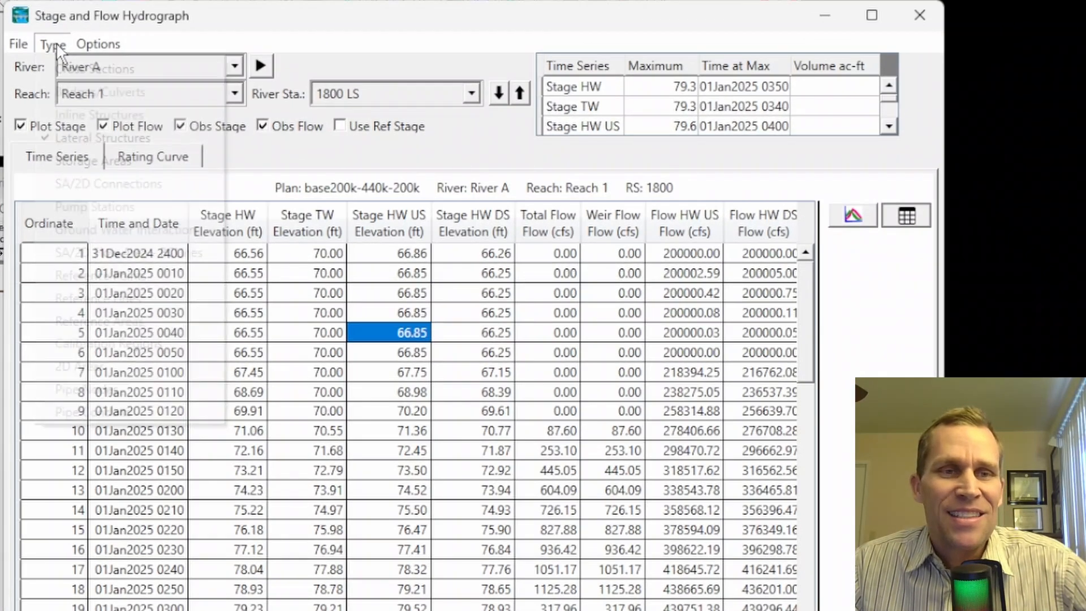
left_click(54, 45)
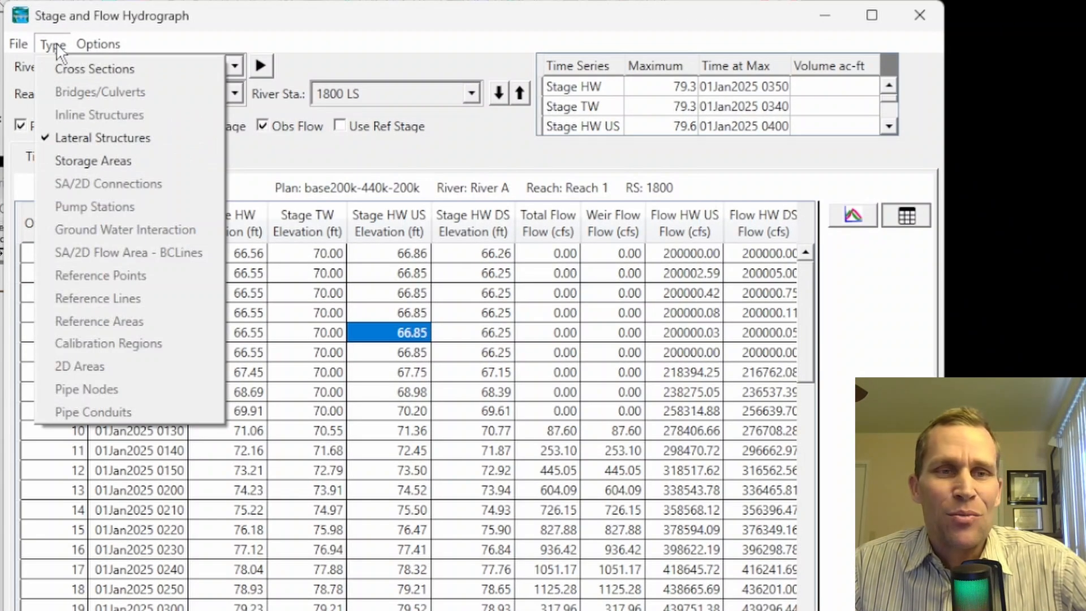
left_click(90, 157)
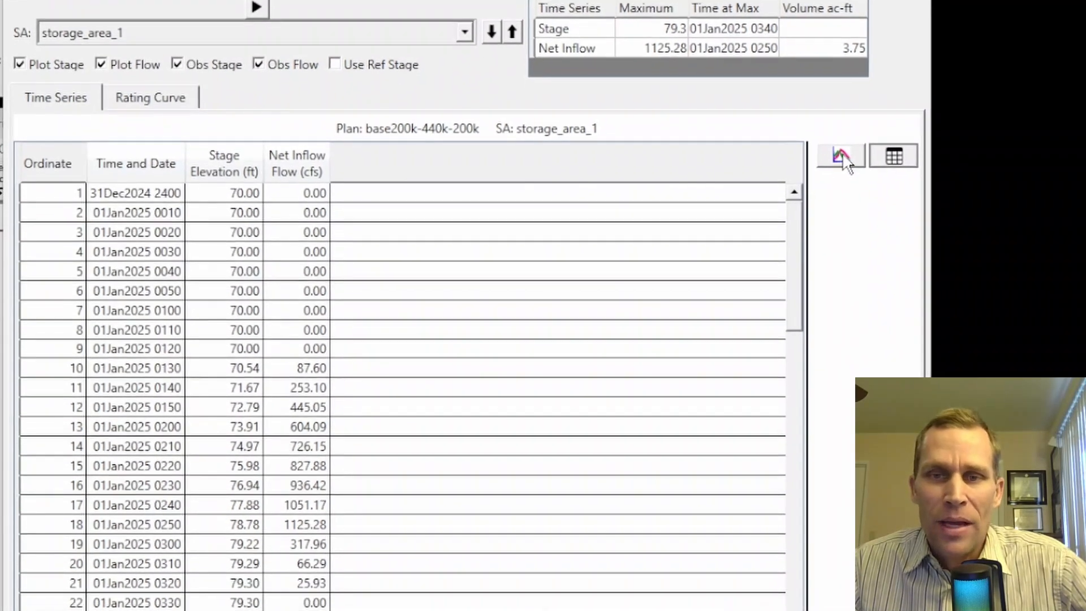
left_click(843, 158)
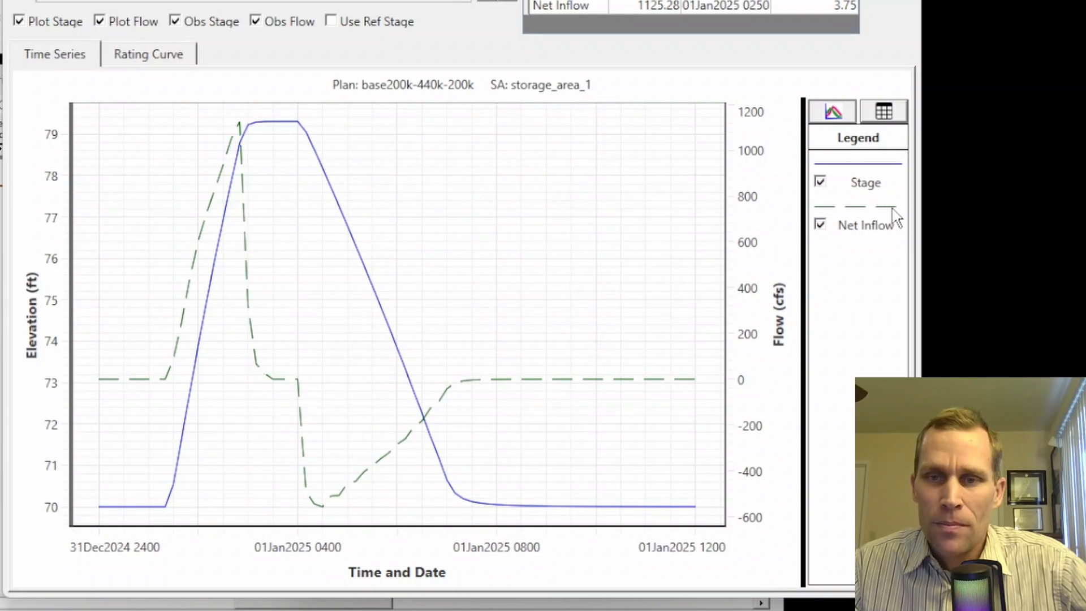
Show the storage area table beside its plot and select the table values from 31Dec2024 2400 through 01Jan2025 0150
left_click(830, 115)
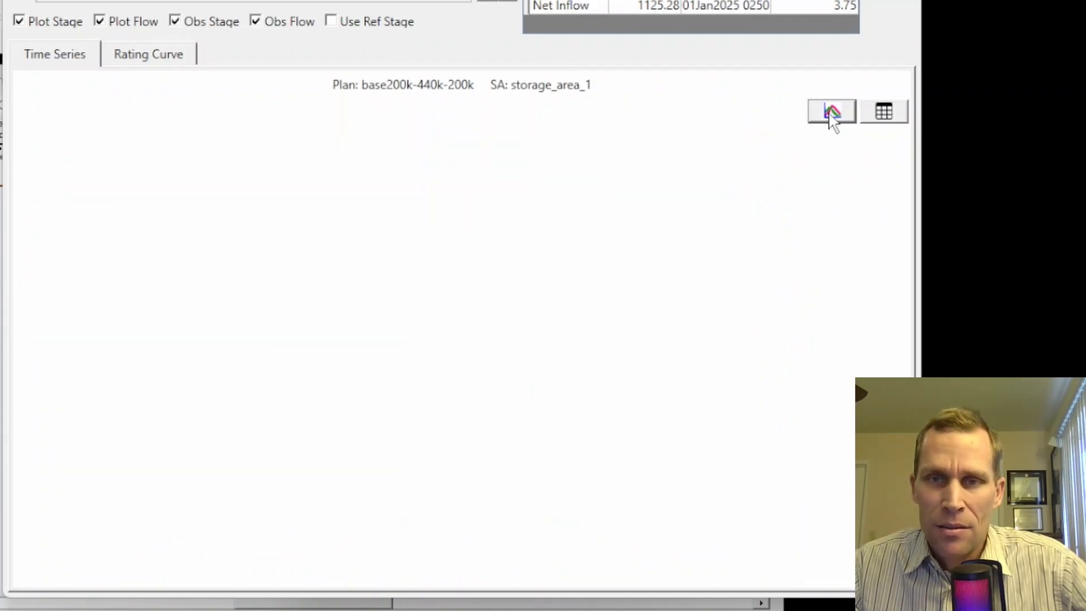
left_click(885, 113)
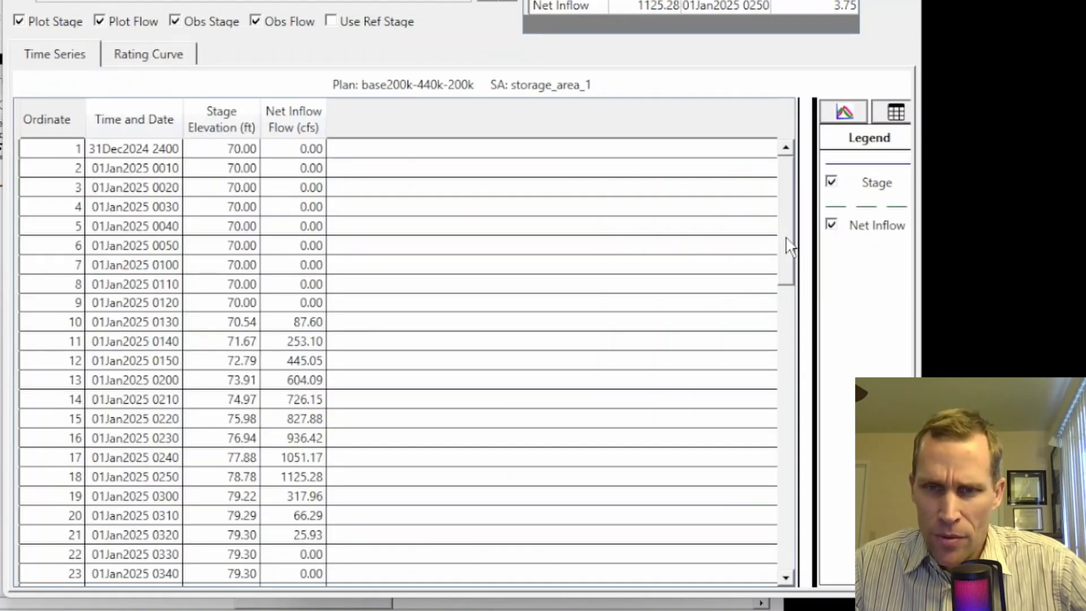
left_click_drag(798, 238, 373, 274)
left_click_drag(138, 150, 293, 360)
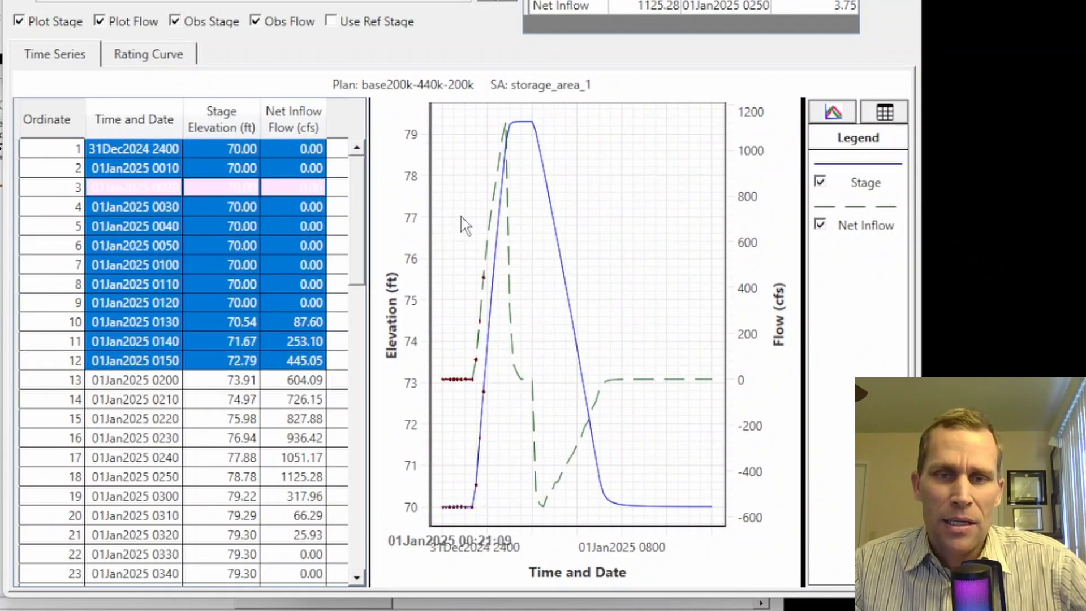
Hide the storage area plot, widen the table and view the copy options for its values
left_click(837, 112)
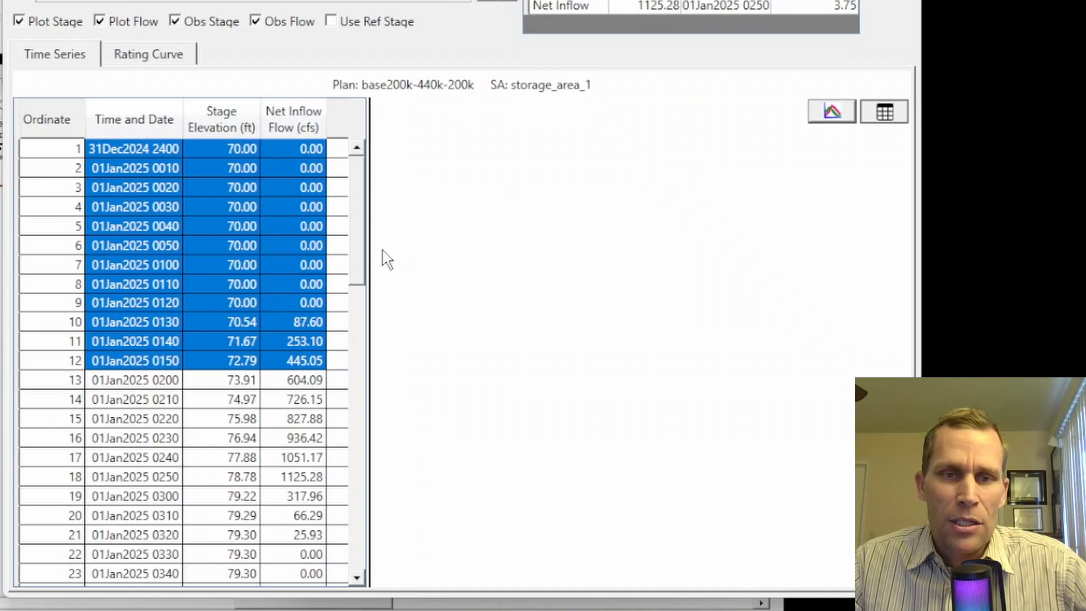
left_click_drag(371, 247, 540, 249)
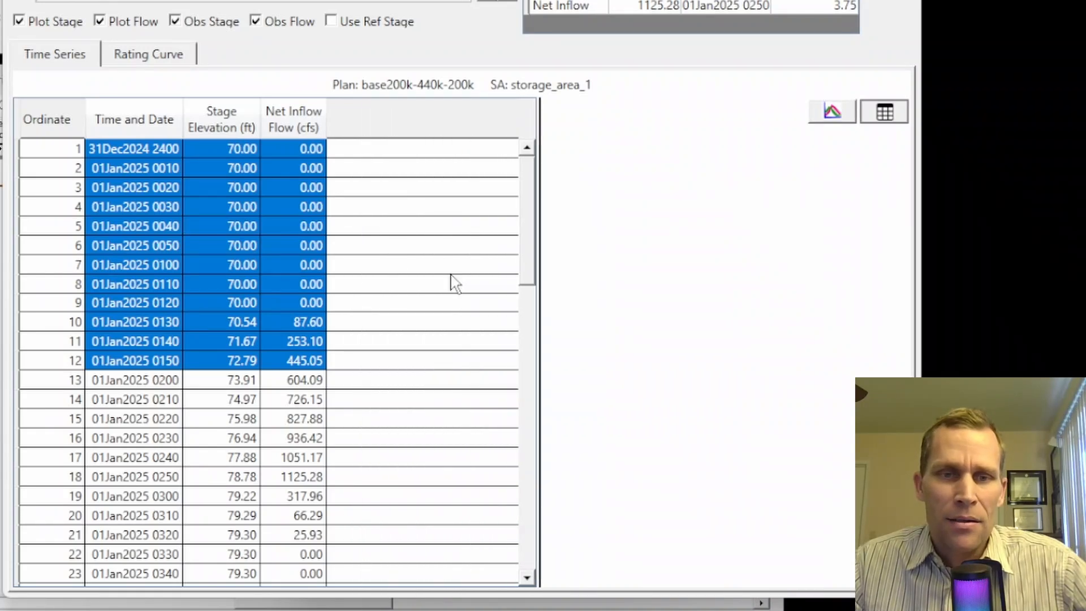
right_click(294, 252)
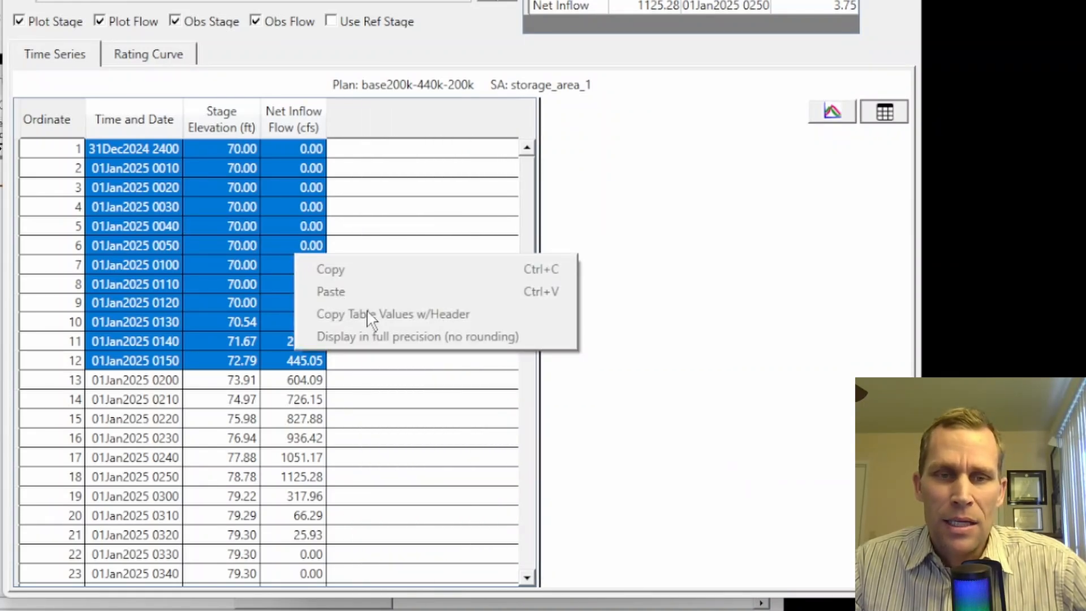
Show the storage_area_1 stage and net inflow hydrograph as a plot only and copy it to the clipboard
left_click(832, 111)
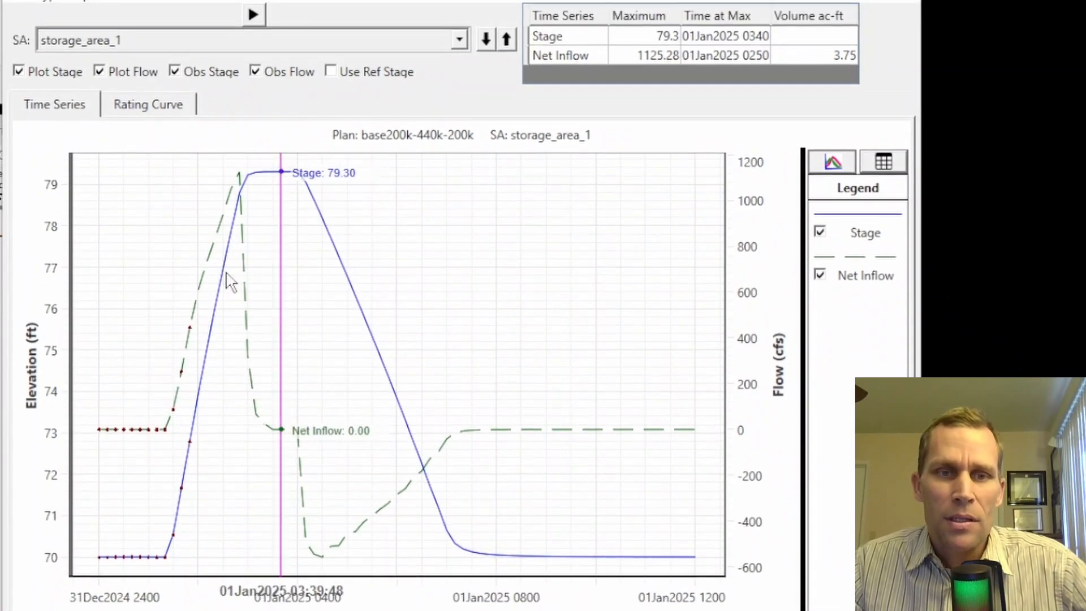
left_click(17, 51)
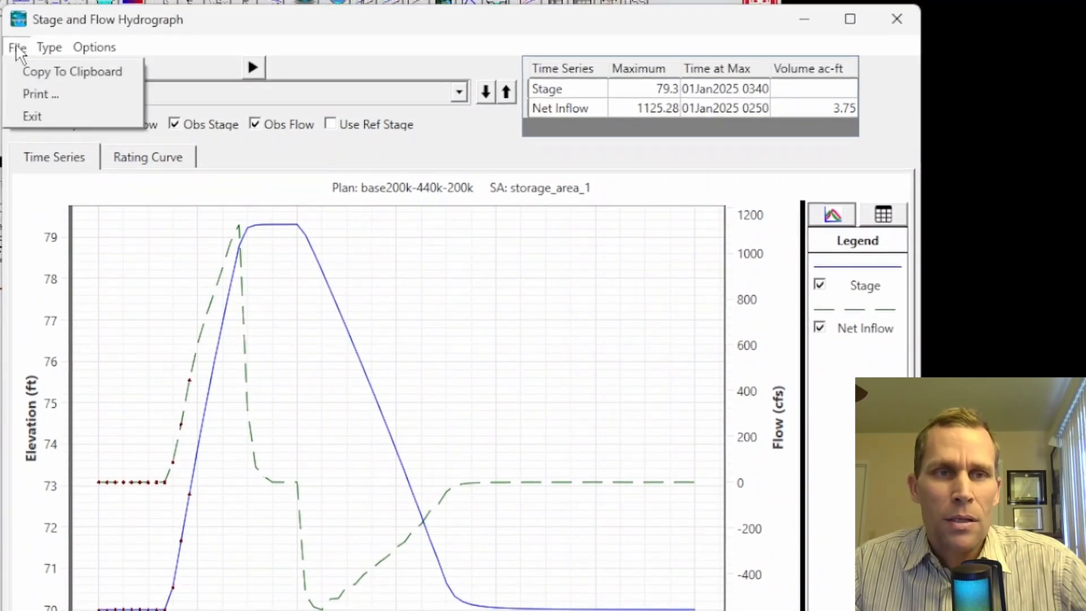
left_click(45, 72)
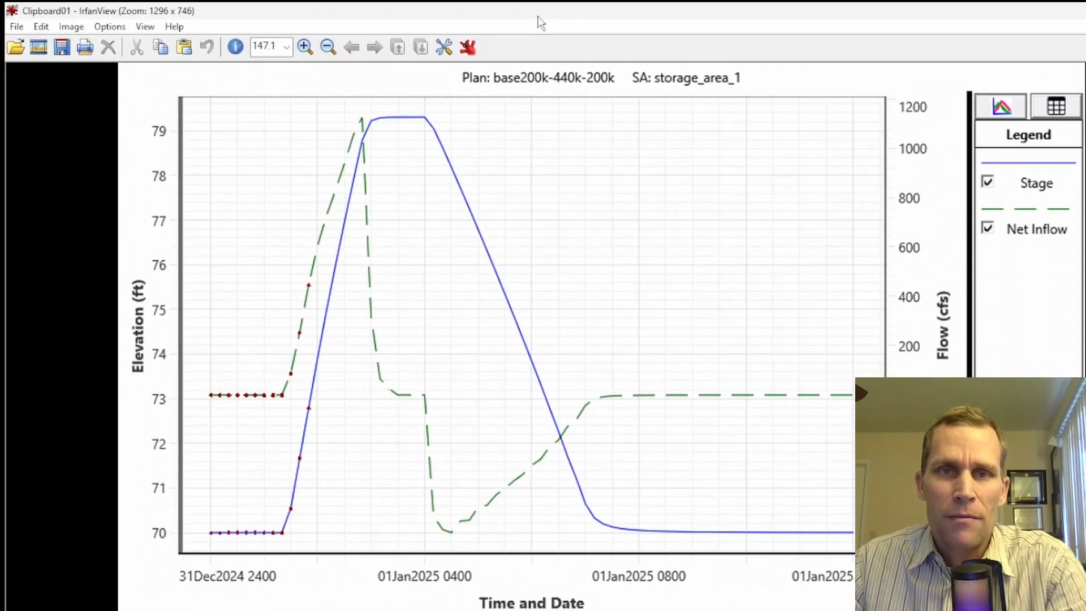
Start saving the copied storage area hydrograph image from IrfanView as a picture file
double_click(538, 14)
double_click(525, 46)
key("ctrl+s")
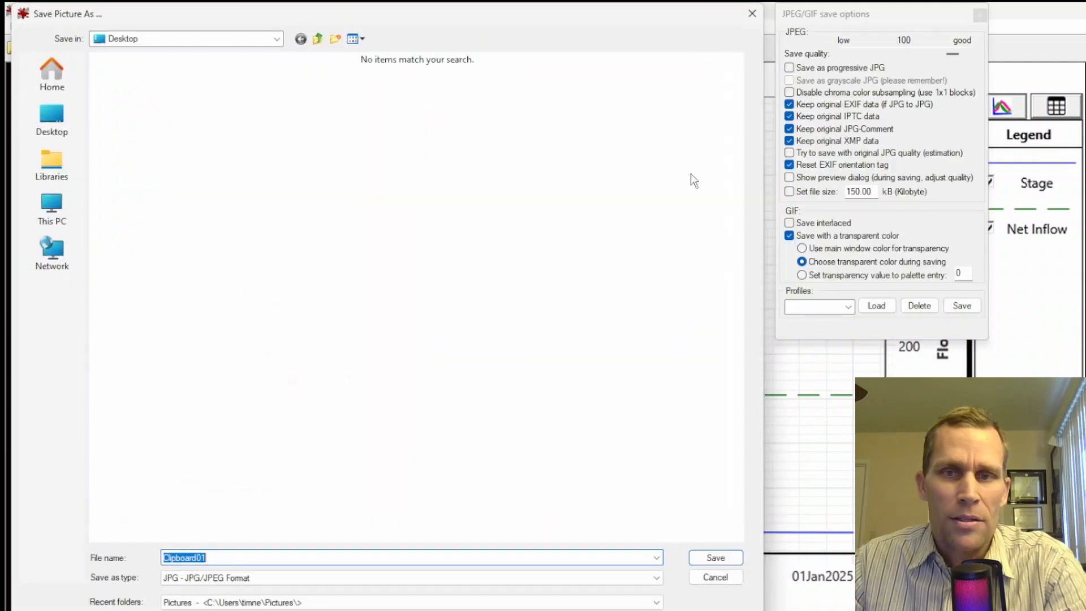